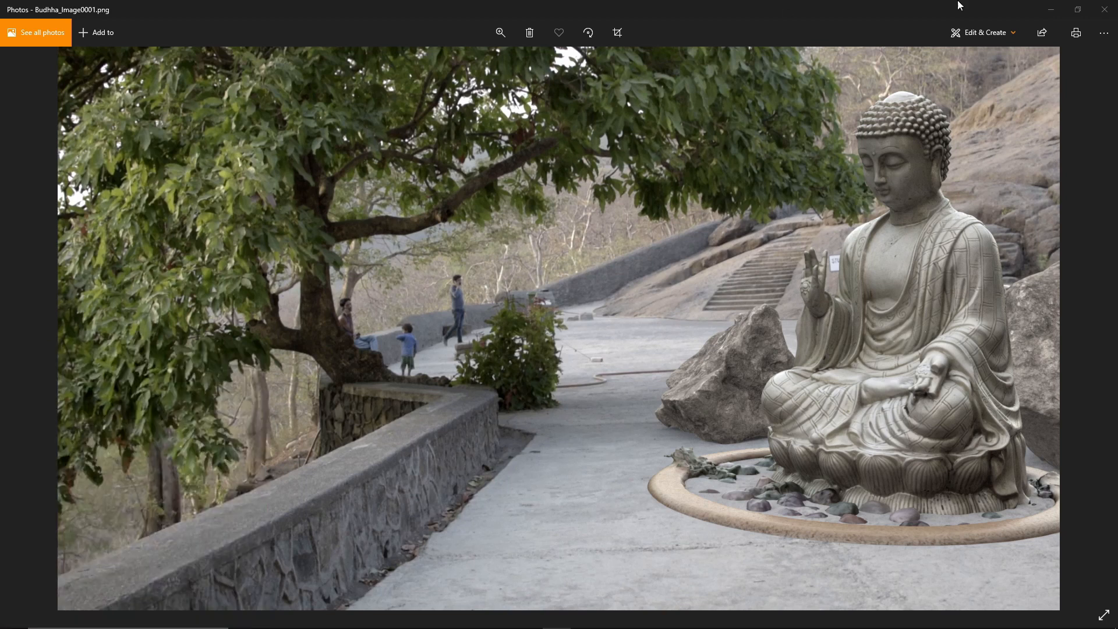
# Close the Budhha_Image0001.png photo and return to the default cube scene in Blender.
pyautogui.click(1101, 6)
pyautogui.moveTo(631, 306); pyautogui.dragTo(613, 307, button='middle')
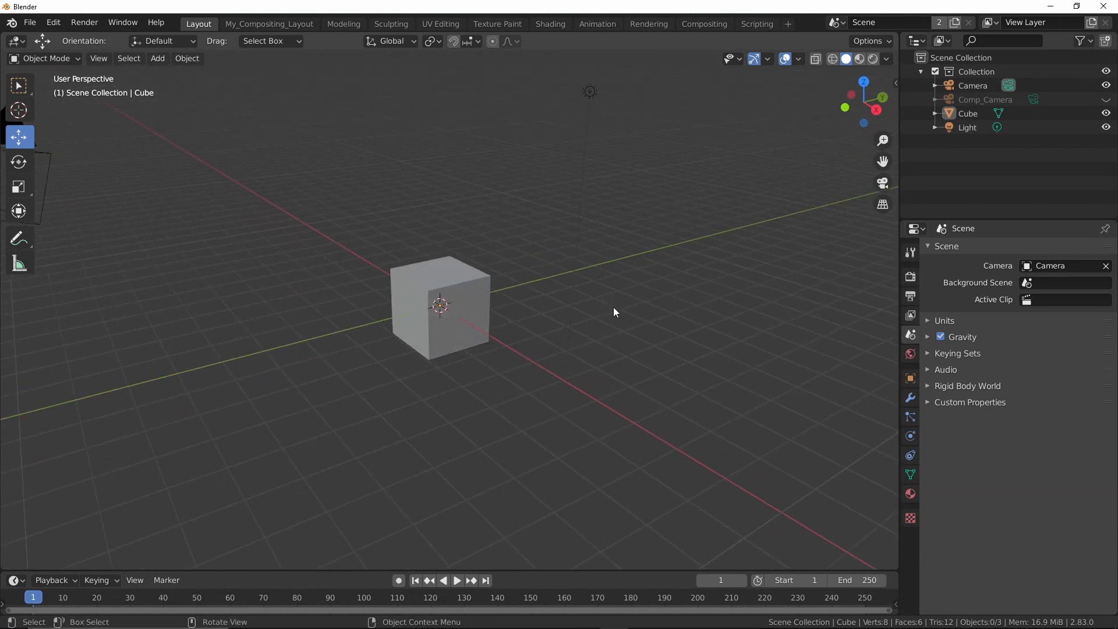
pyautogui.moveTo(382, 182); pyautogui.dragTo(398, 188, button='middle')
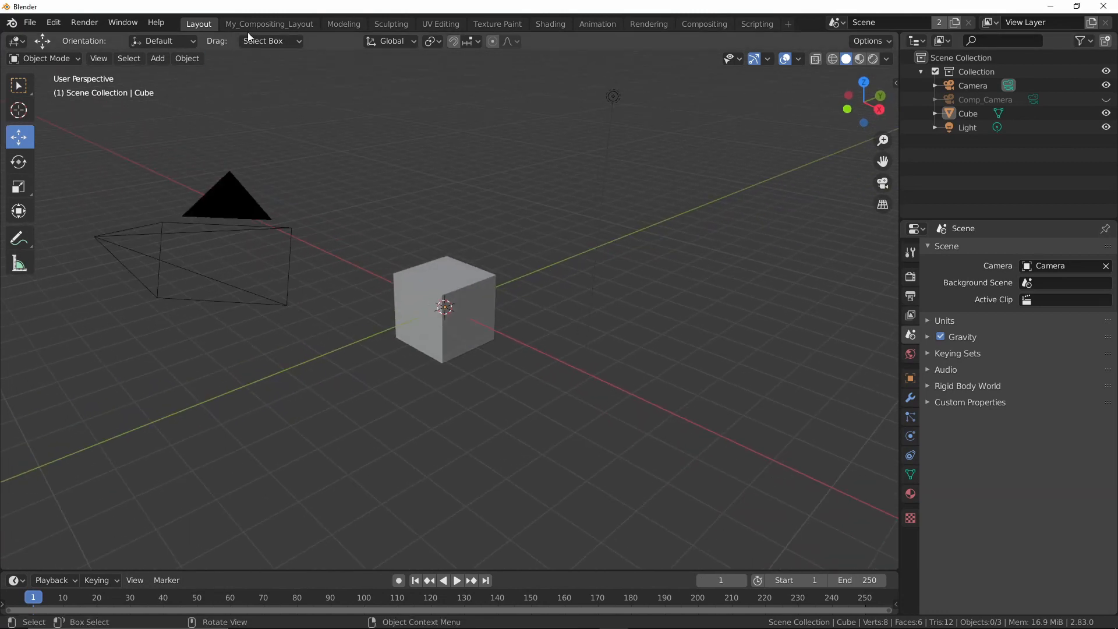
# View the My_Compositing_Layout workspace, and return to the Layout workspace.
pyautogui.click(294, 24)
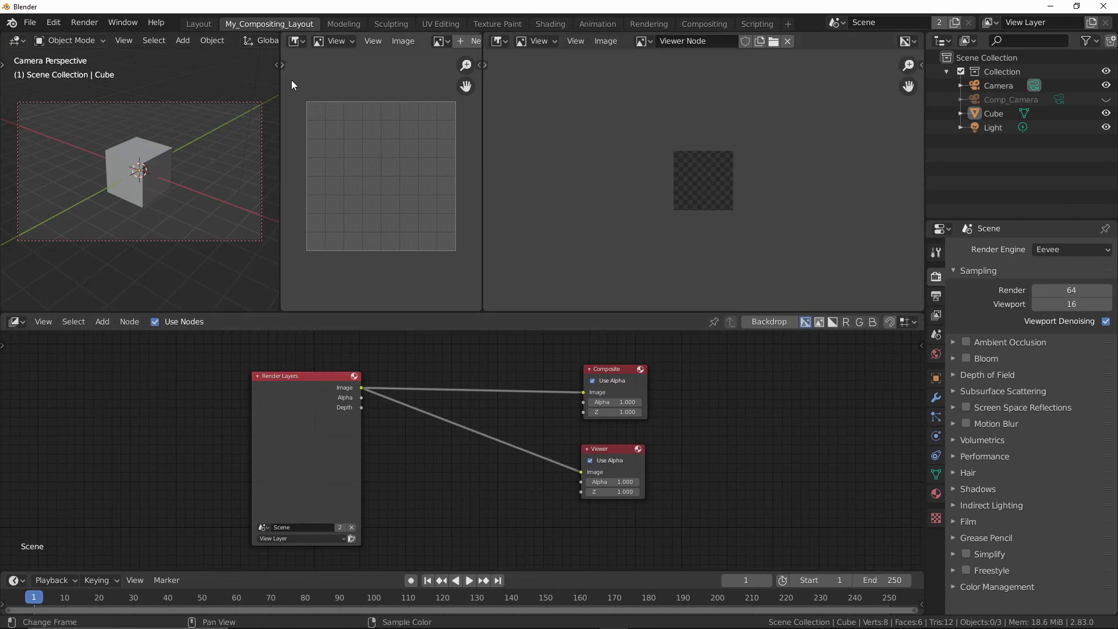
pyautogui.click(181, 25)
pyautogui.scroll(2, 547, 373)
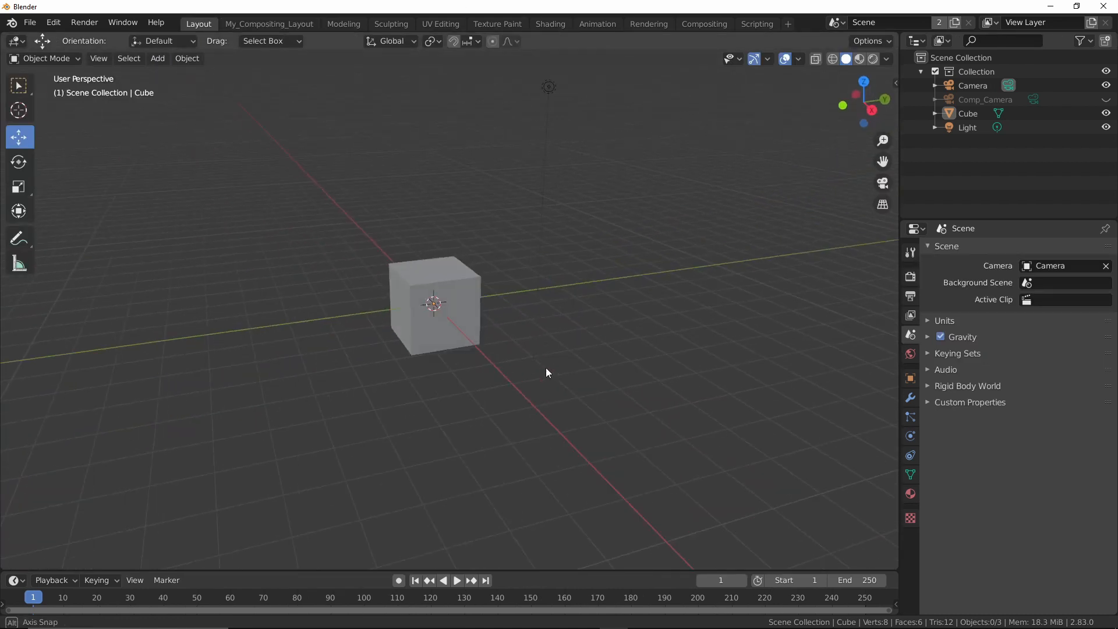
pyautogui.moveTo(547, 373); pyautogui.dragTo(629, 376, button='middle')
pyautogui.rightClick(900, 279)
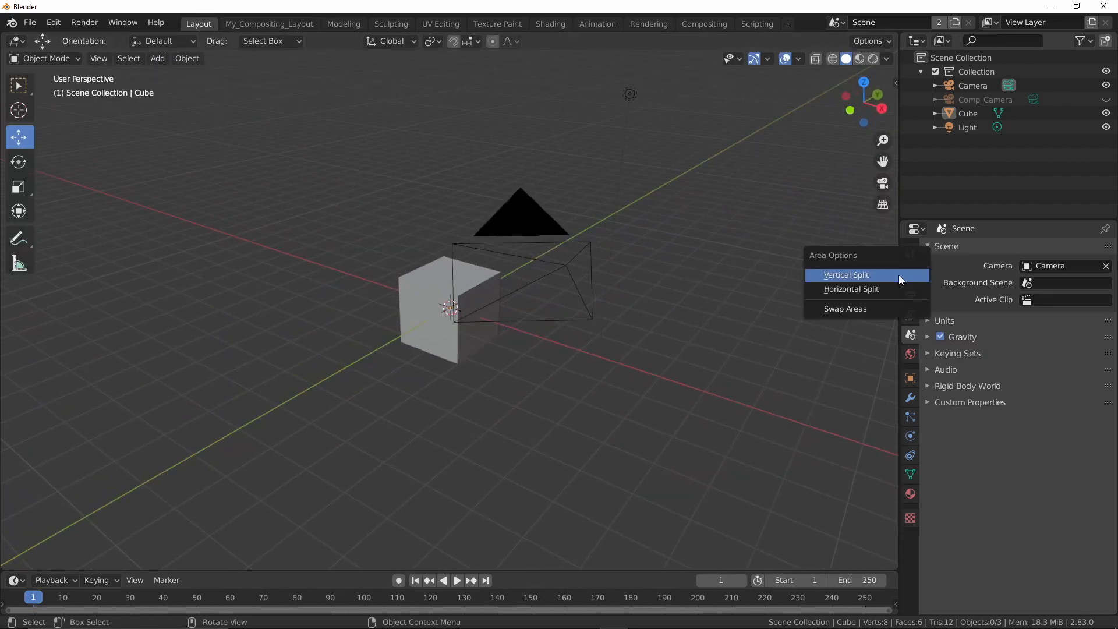
pyautogui.click(870, 276)
pyautogui.press('Tab')
pyautogui.press('Escape')
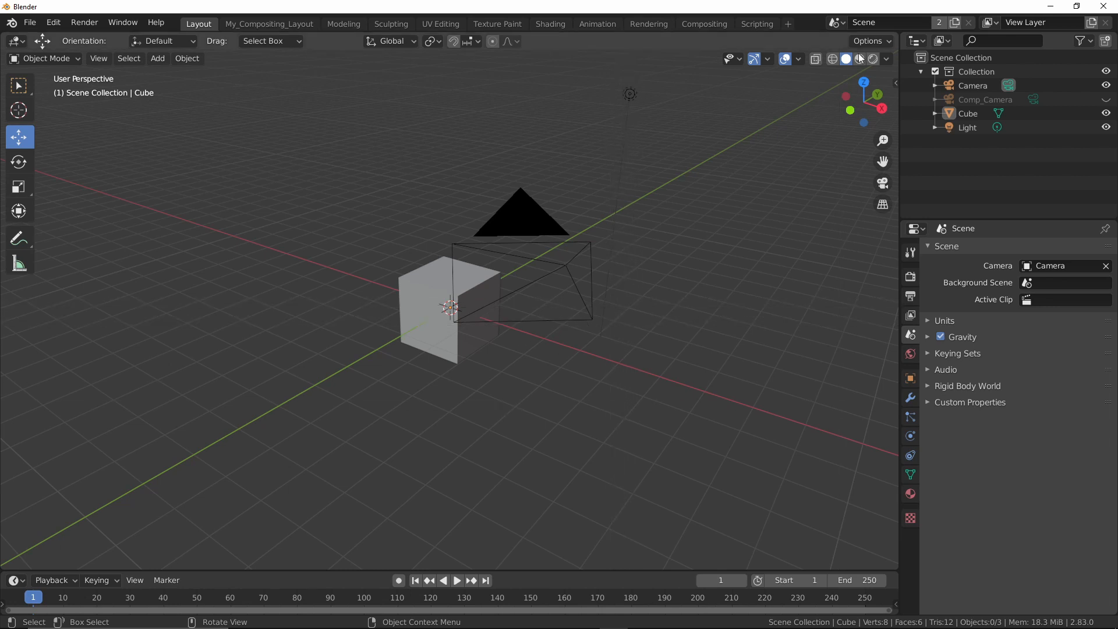
# Start the Shortcut VUr overlay for the 3D viewport.
pyautogui.click(896, 83)
pyautogui.click(894, 178)
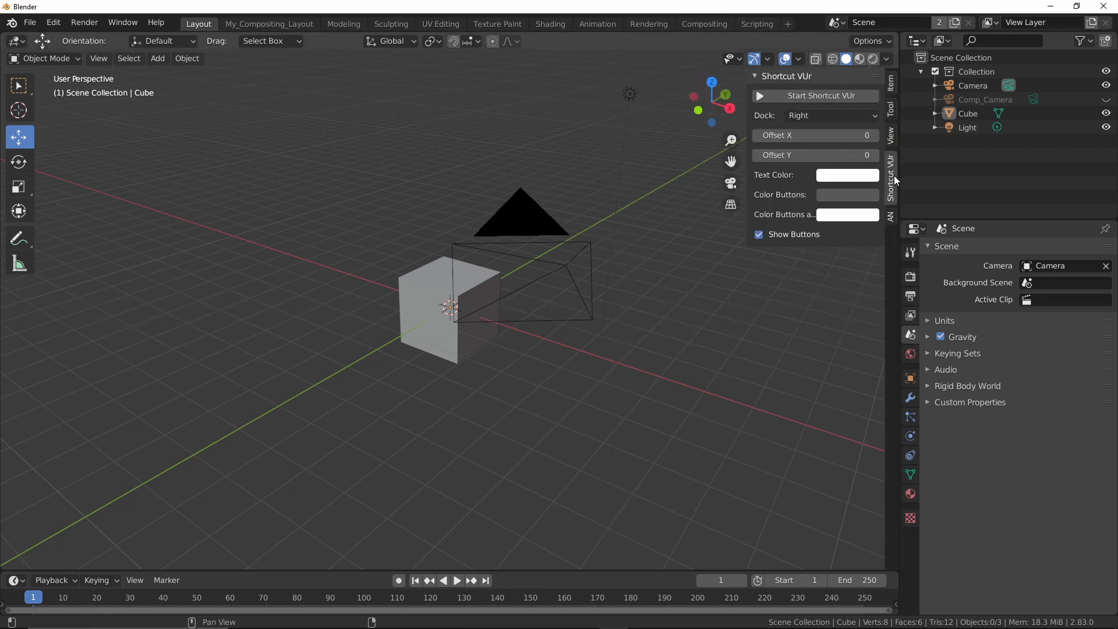
pyautogui.click(816, 96)
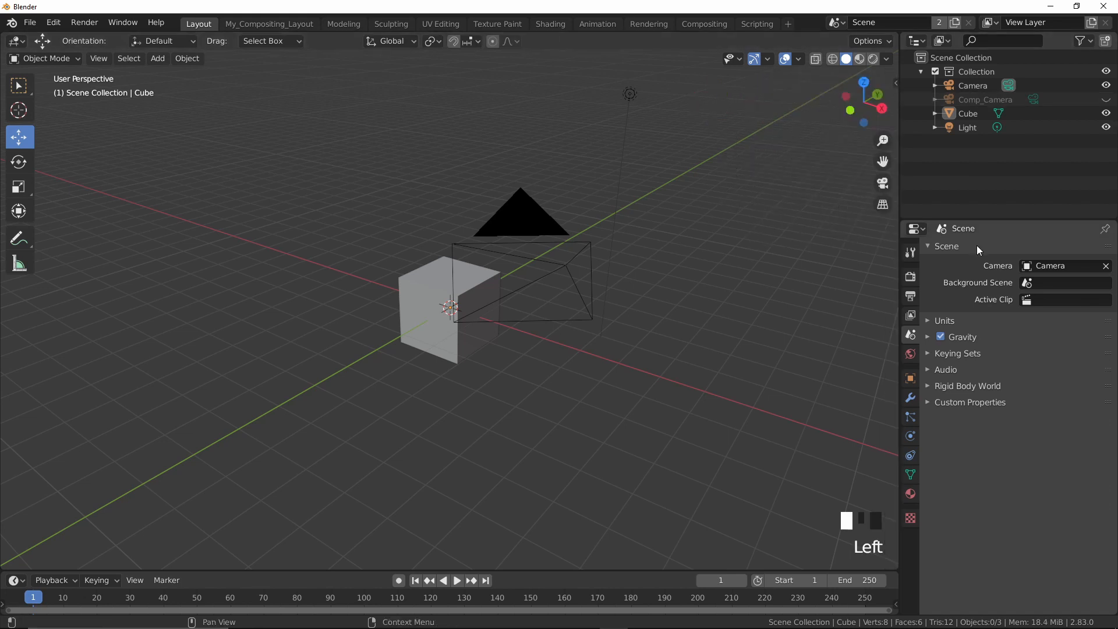
# Split the 3D viewport horizontally at about mid-height into two stacked areas.
pyautogui.rightClick(904, 259)
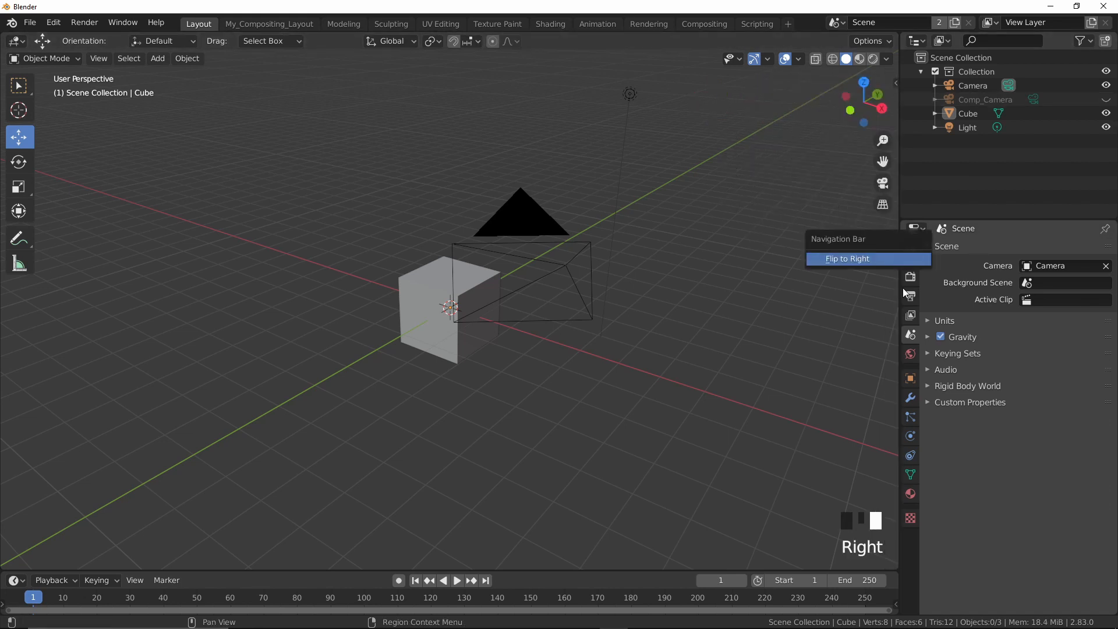
pyautogui.rightClick(899, 281)
pyautogui.click(869, 296)
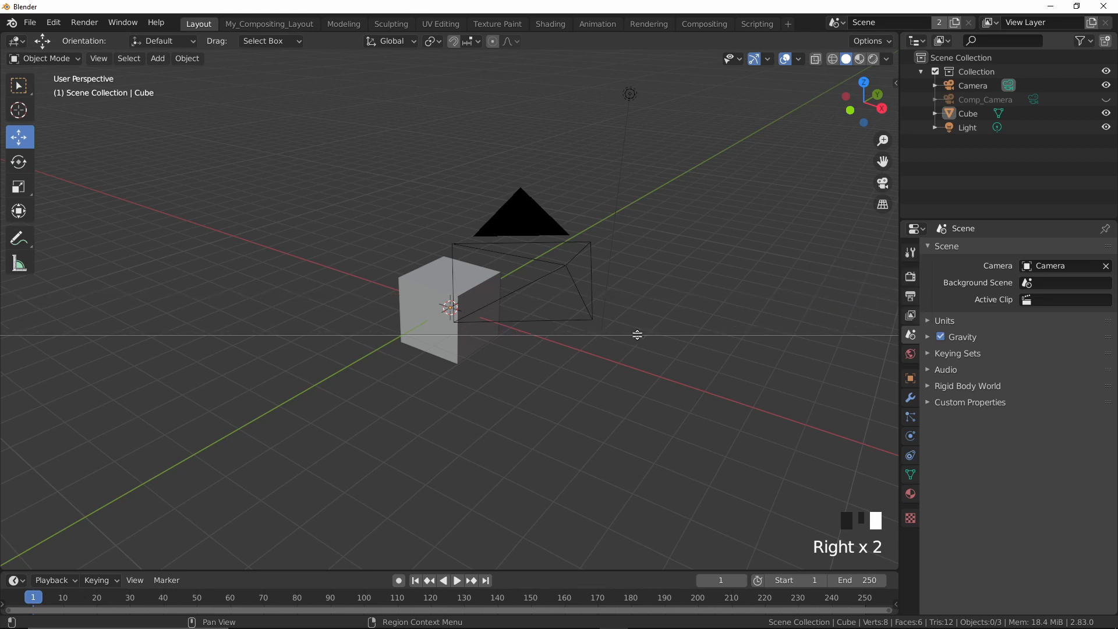
pyautogui.press('Tab')
pyautogui.press('Tab')
pyautogui.press('Tab')
pyautogui.press('Tab')
pyautogui.press('Tab')
pyautogui.press('Tab')
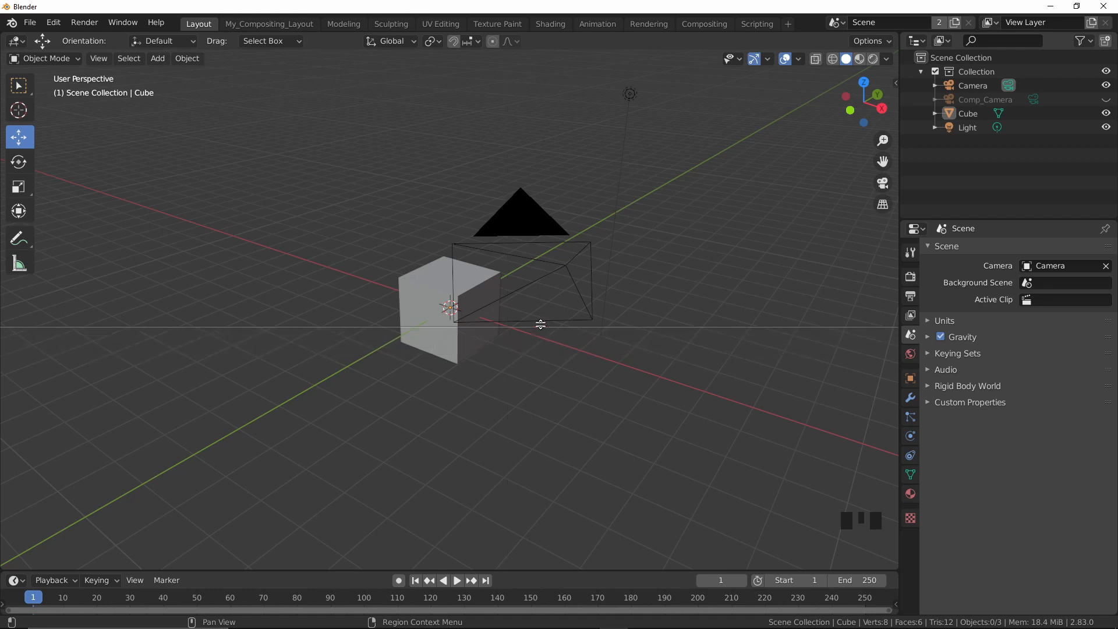
pyautogui.click(507, 323)
pyautogui.moveTo(306, 323); pyautogui.dragTo(377, 289)
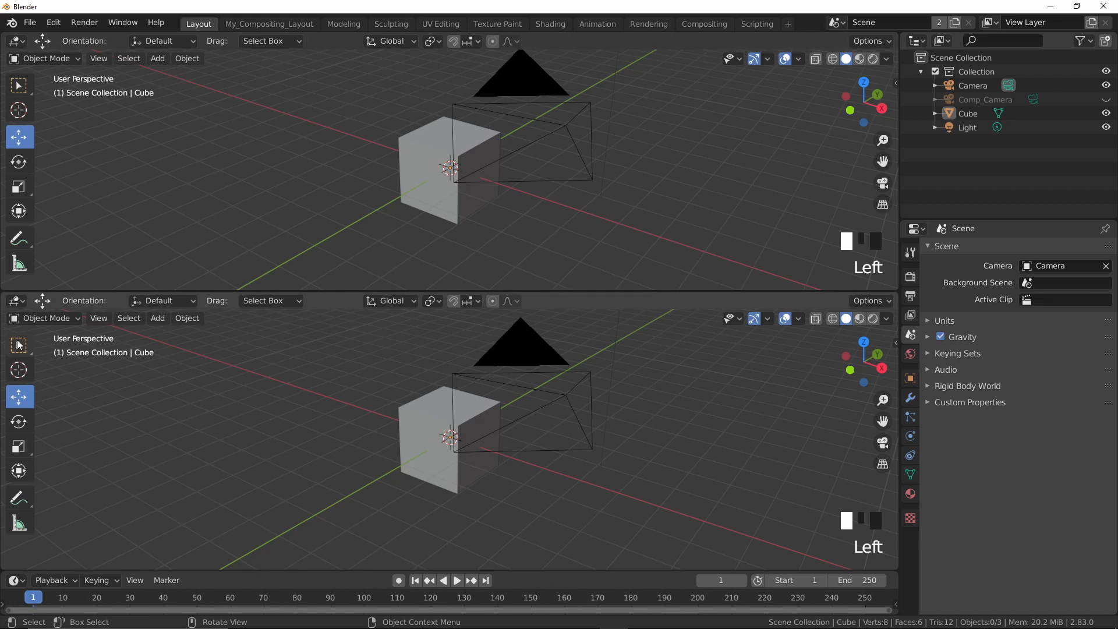
# Switch the lower 3D viewport to the Compositor and bring its default nodes into clear view.
pyautogui.click(16, 299)
pyautogui.click(99, 418)
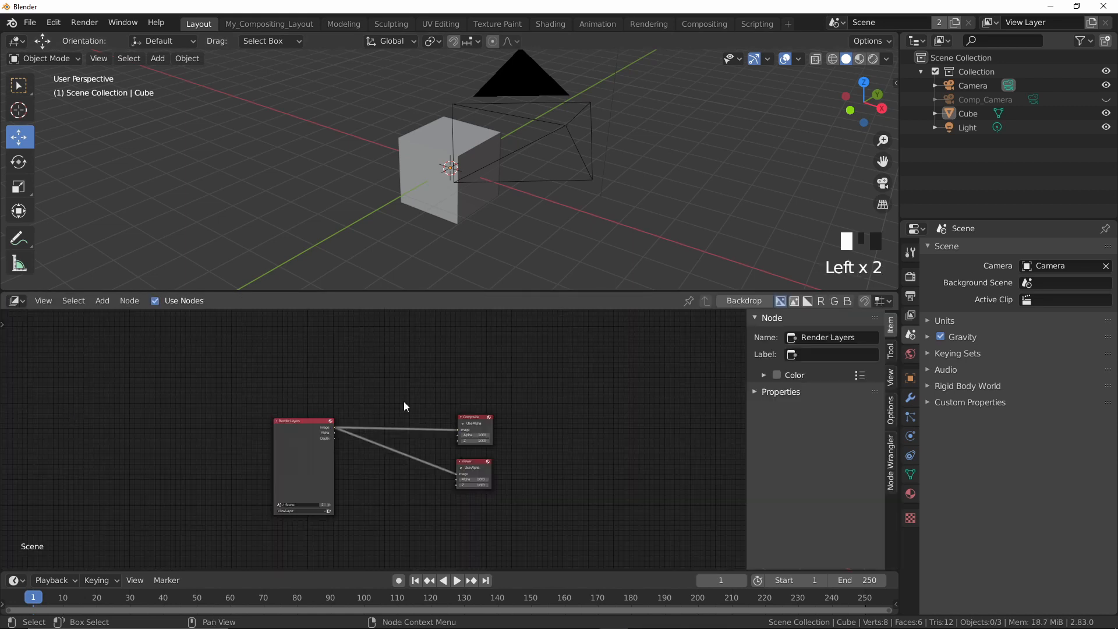
pyautogui.scroll(5, 516, 376)
pyautogui.moveTo(412, 366); pyautogui.dragTo(427, 344, button='middle')
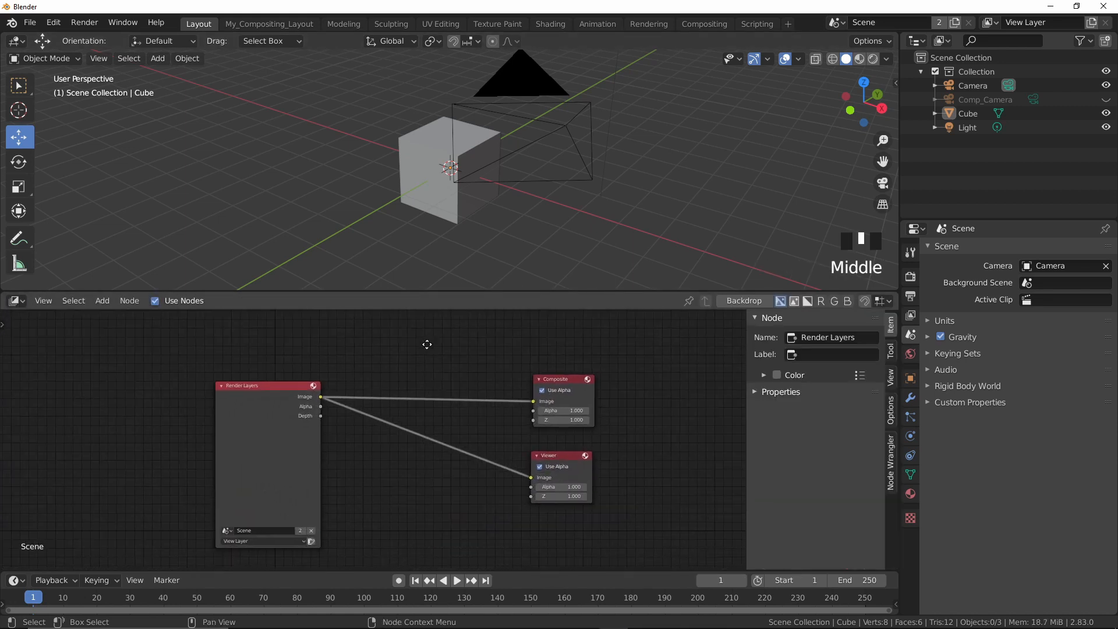
# Disable and re-enable Use Nodes, examining the Render Layers, Composite and Viewer nodes.
pyautogui.click(155, 301)
pyautogui.moveTo(181, 355); pyautogui.dragTo(663, 553)
pyautogui.click(155, 302)
pyautogui.moveTo(177, 342); pyautogui.dragTo(356, 554)
pyautogui.moveTo(488, 336); pyautogui.dragTo(620, 431)
pyautogui.click(414, 338)
# Split the 3D viewport above the compositor vertically into two side-by-side areas of about equal width.
pyautogui.rightClick(900, 131)
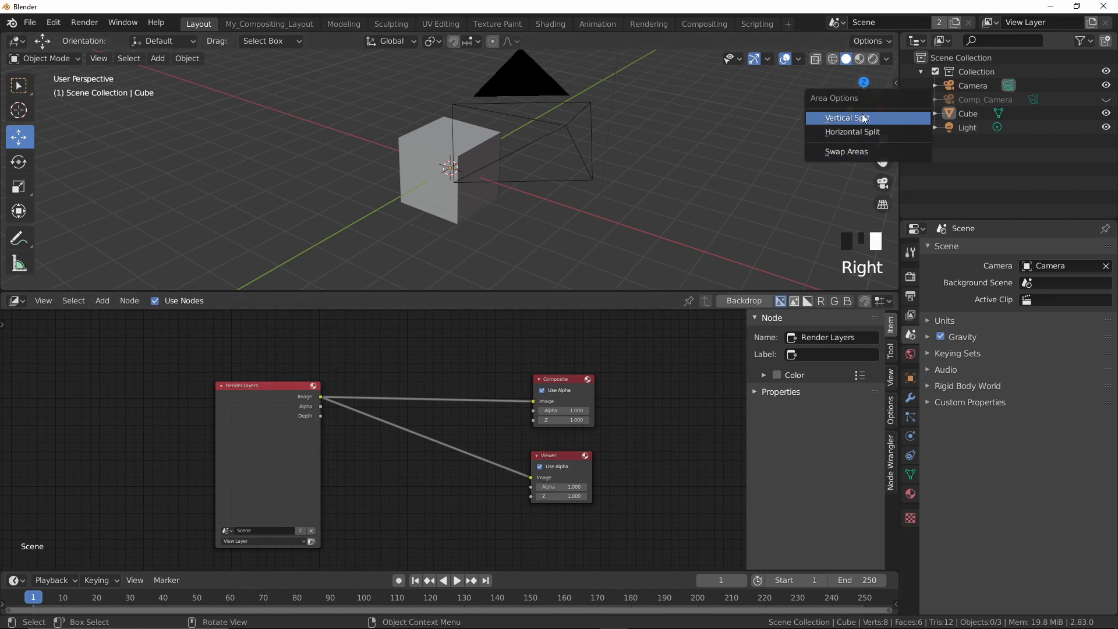
pyautogui.click(862, 117)
pyautogui.click(432, 146)
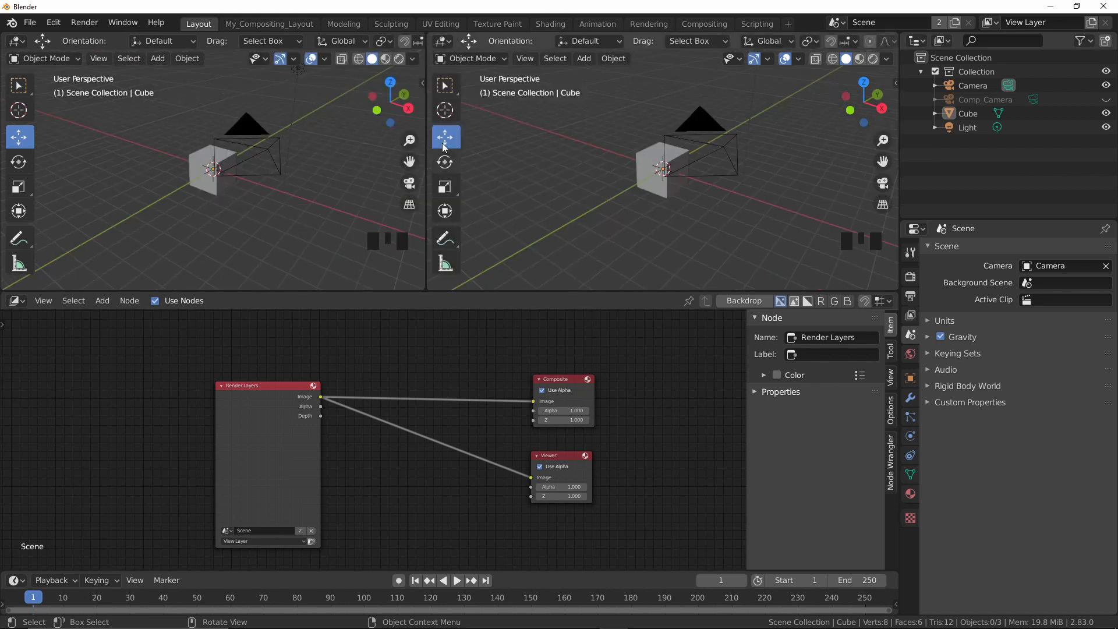
# Switch both 3D viewports above the compositor to the Image Editor.
pyautogui.click(16, 40)
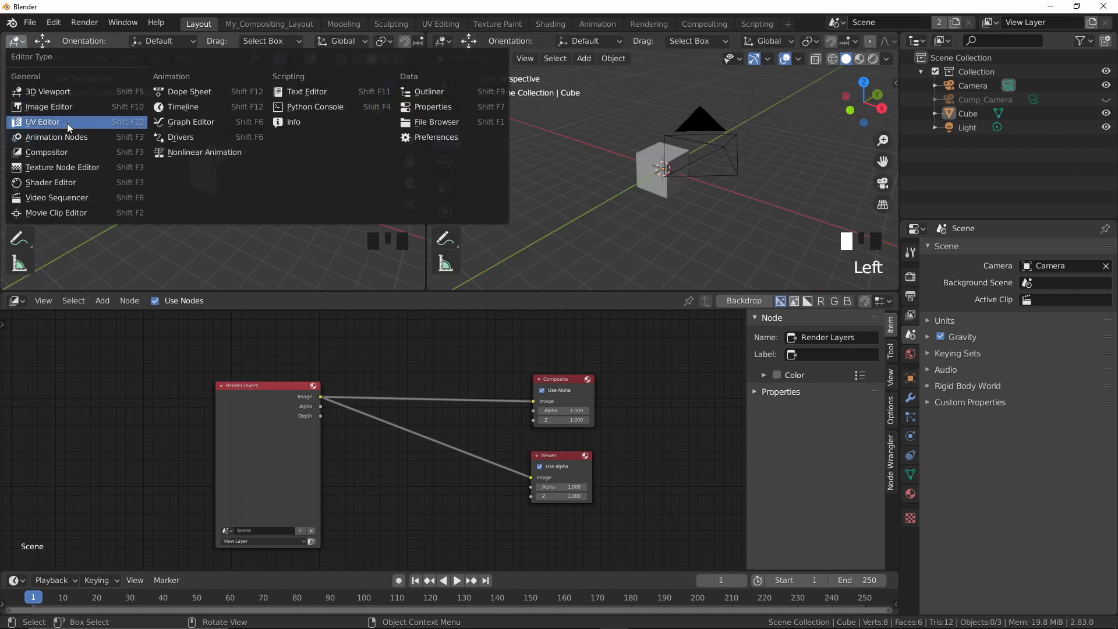
pyautogui.click(58, 108)
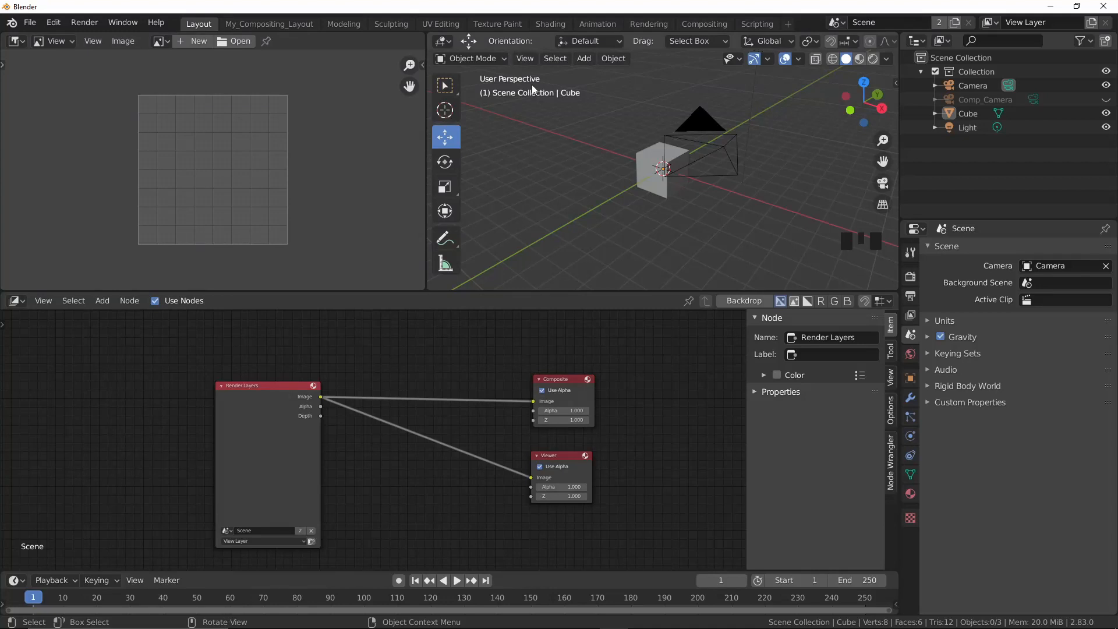
pyautogui.click(442, 41)
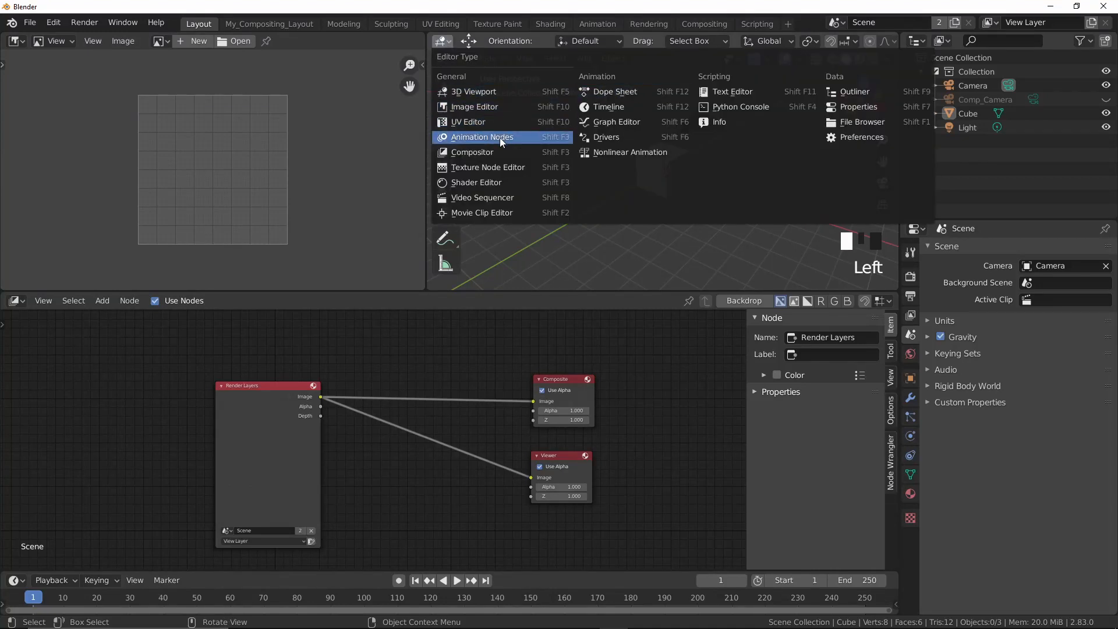
pyautogui.click(484, 107)
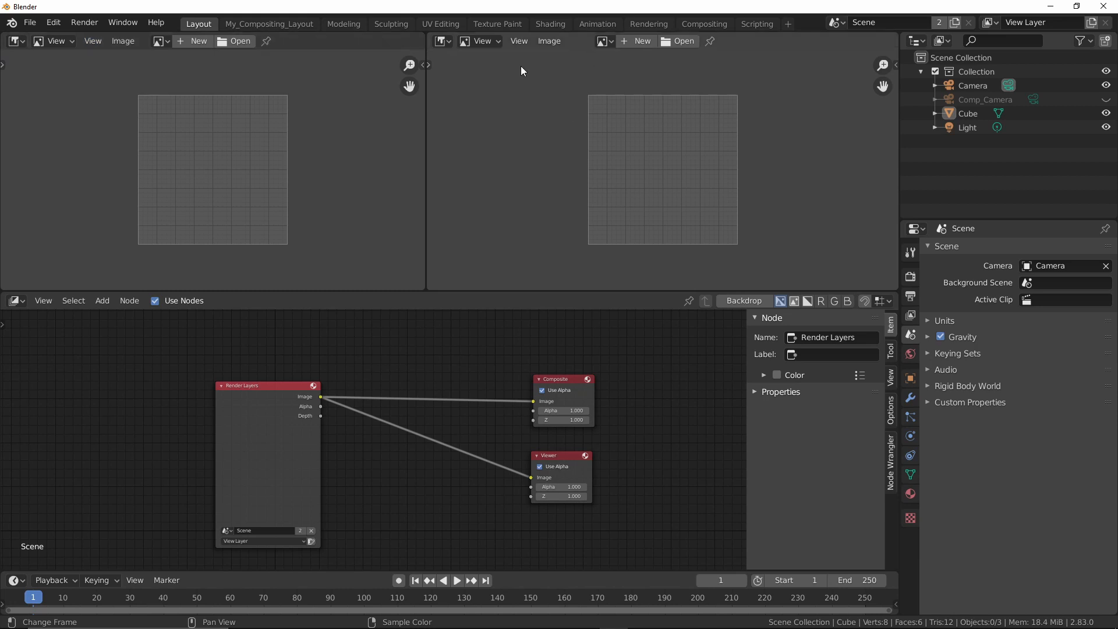
# Nudge the Viewer node slightly and enable the compositor's Backdrop.
pyautogui.moveTo(558, 463); pyautogui.dragTo(563, 464)
pyautogui.click(606, 42)
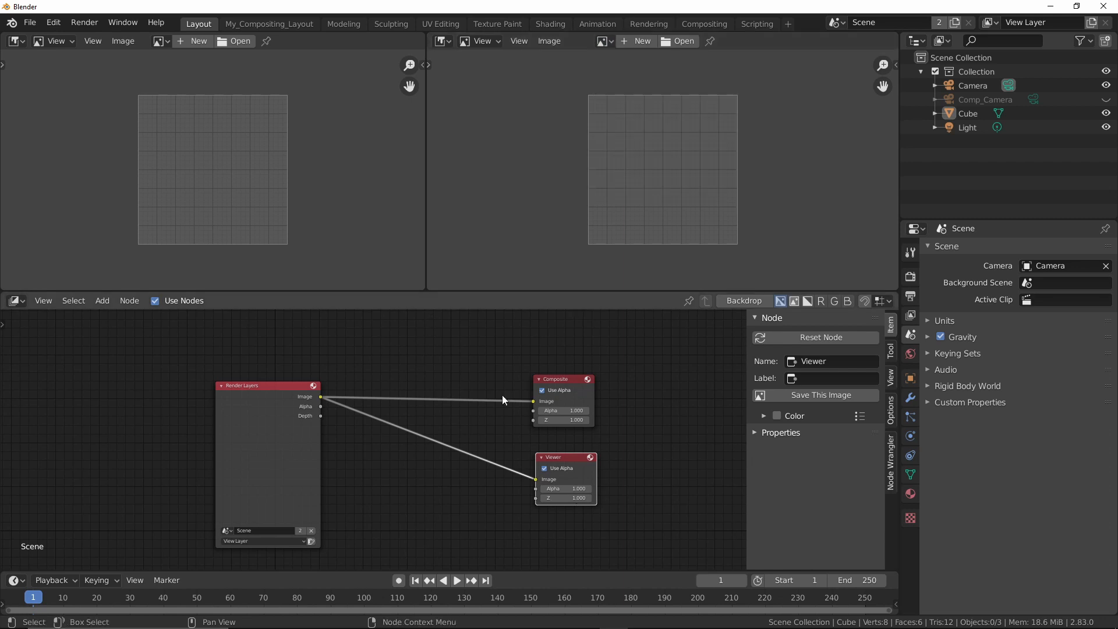
pyautogui.click(742, 301)
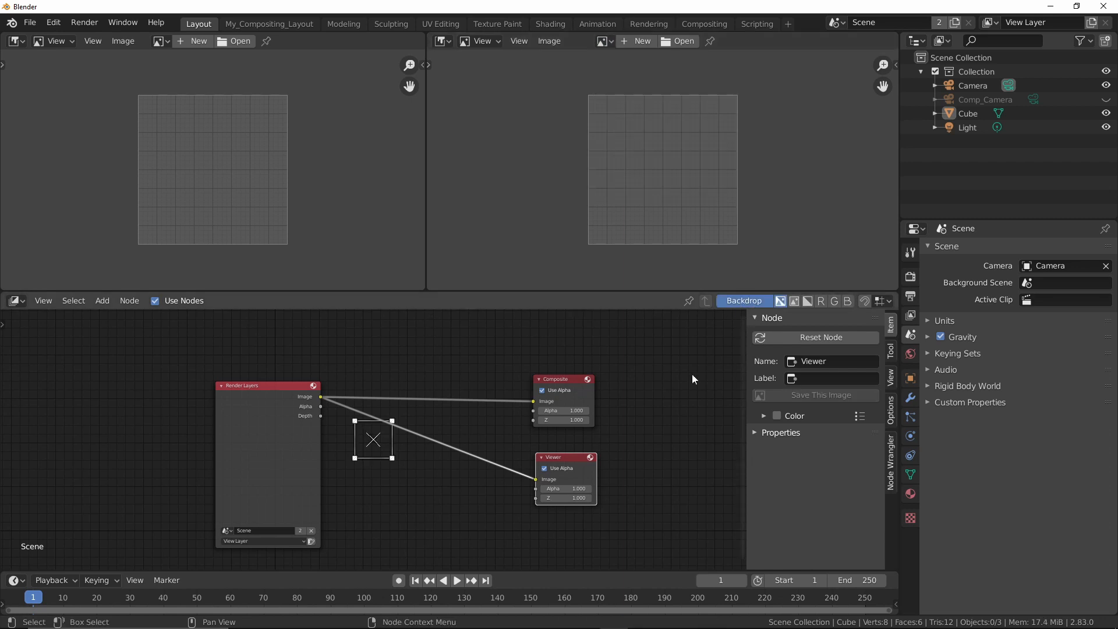
pyautogui.moveTo(479, 359); pyautogui.dragTo(430, 346, button='middle')
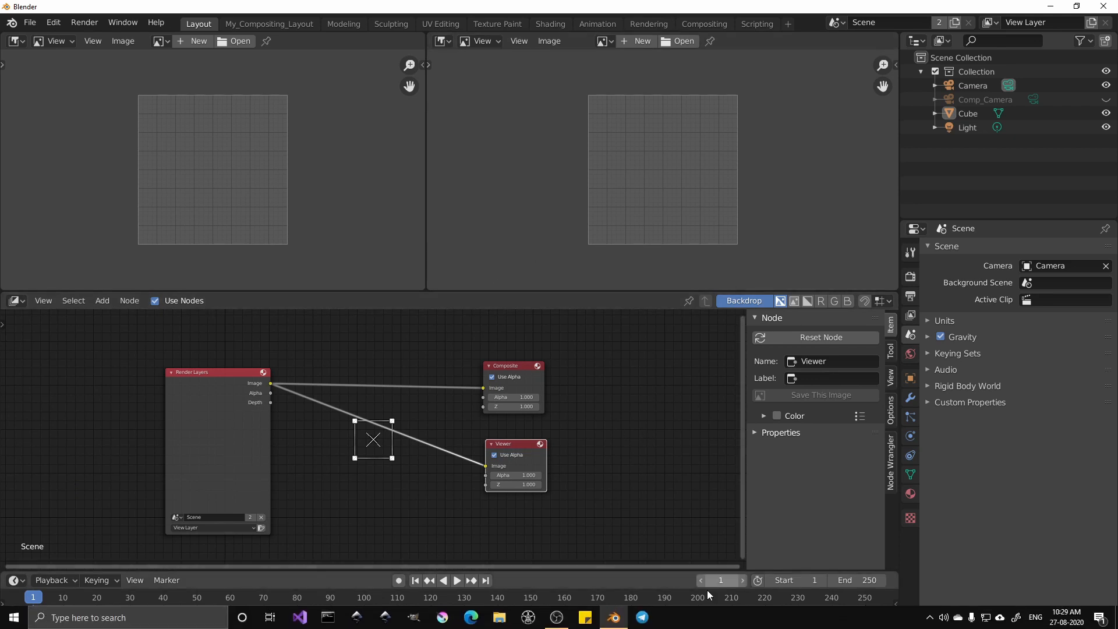
# Add Backplate.png from the file explorer as an image node in the compositor and connect it to the Viewer.
pyautogui.press('super+e')
pyautogui.moveTo(742, 110); pyautogui.dragTo(1117, 166)
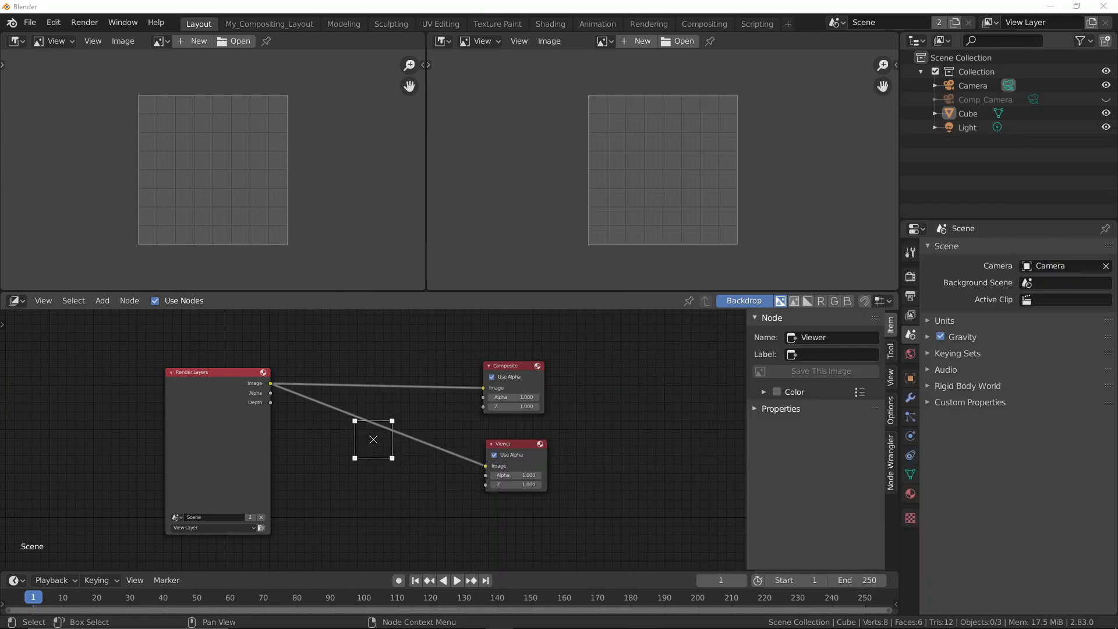
pyautogui.moveTo(47, 378); pyautogui.dragTo(54, 399)
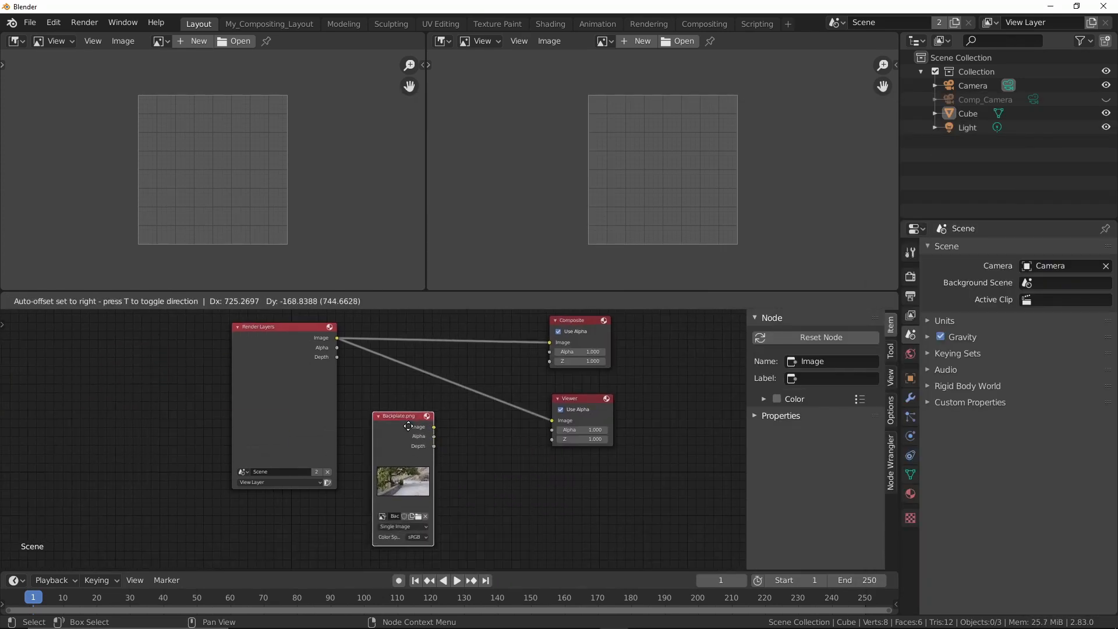
pyautogui.click(393, 427)
pyautogui.keyDown('ctrl'); pyautogui.keyDown('shift'); pyautogui.click(406, 427); pyautogui.keyUp('shift'); pyautogui.keyUp('ctrl')
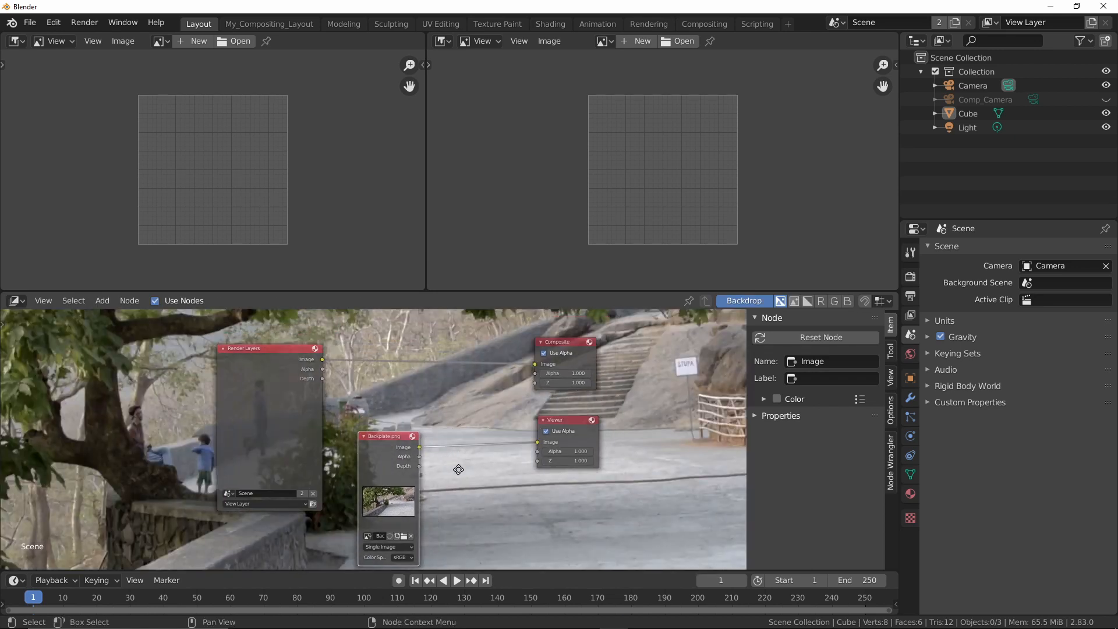
# Maximize the compositor area and examine the backplate shown as the backdrop behind the nodes.
pyautogui.hotkey('ctrl', 'space')
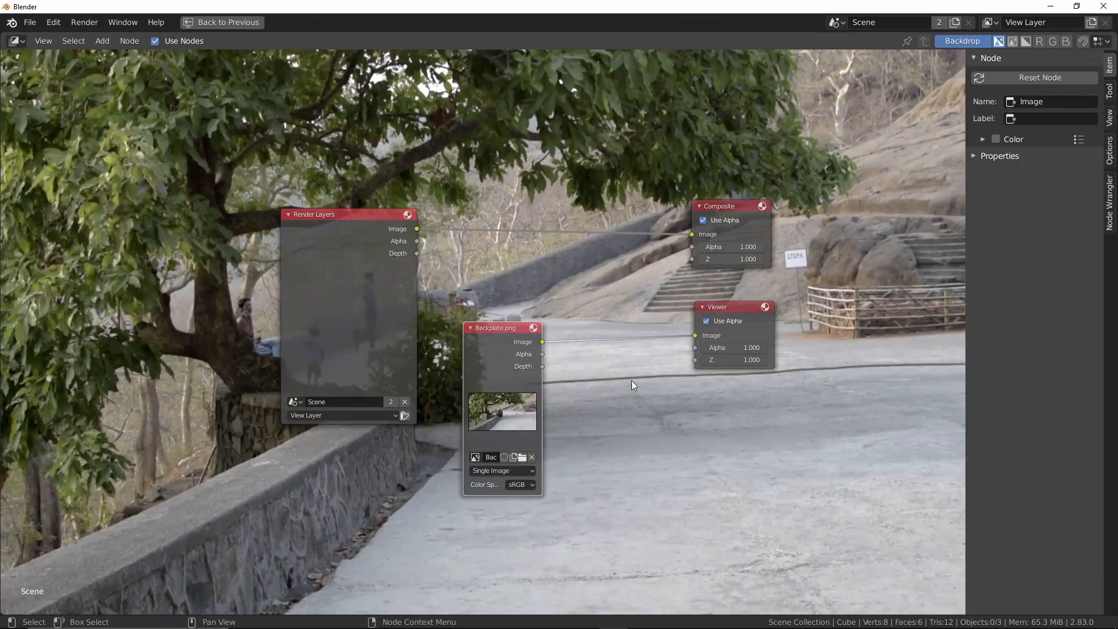
pyautogui.scroll(-1, 732, 396)
pyautogui.click(749, 320)
pyautogui.click(743, 319)
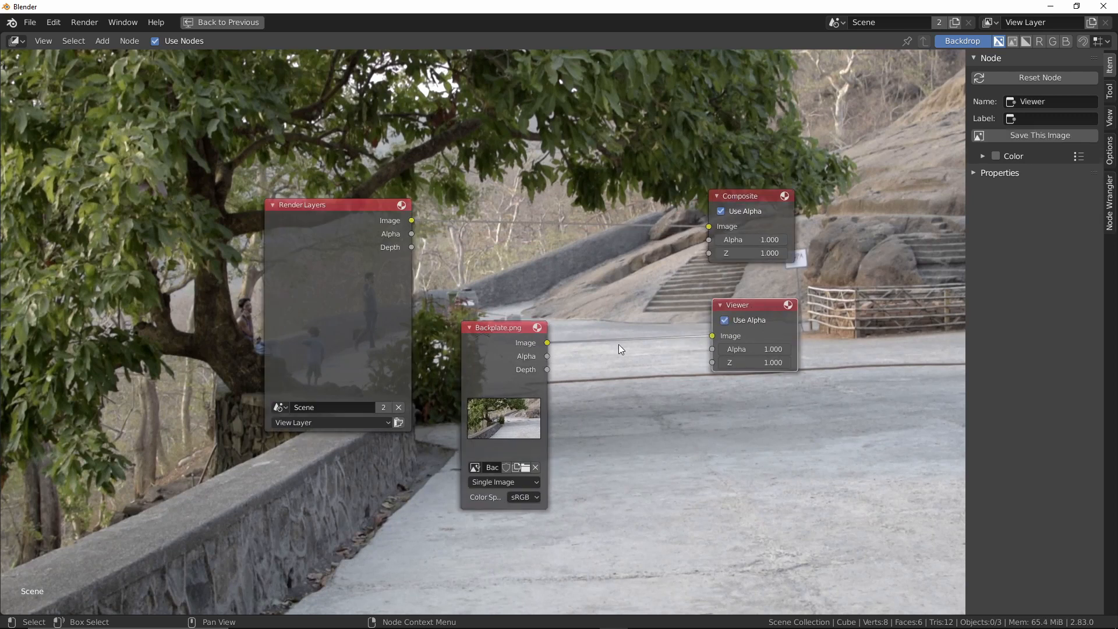
pyautogui.scroll(-1, 600, 329)
# Disable the Backdrop and restore the compositor area to its place in the layout.
pyautogui.click(946, 42)
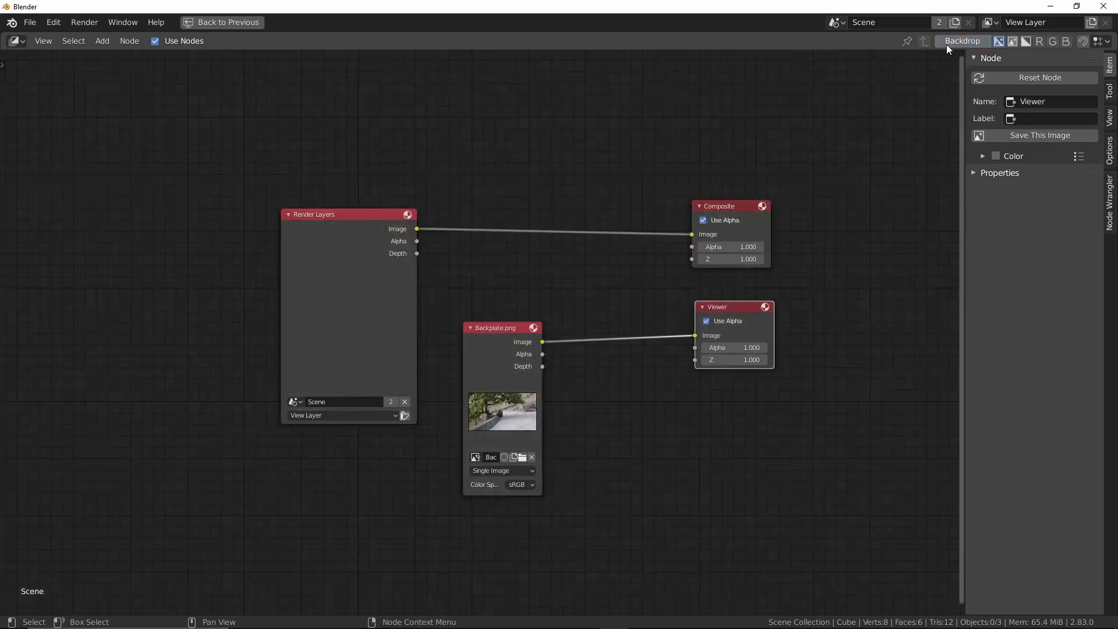
pyautogui.scroll(-3, 593, 153)
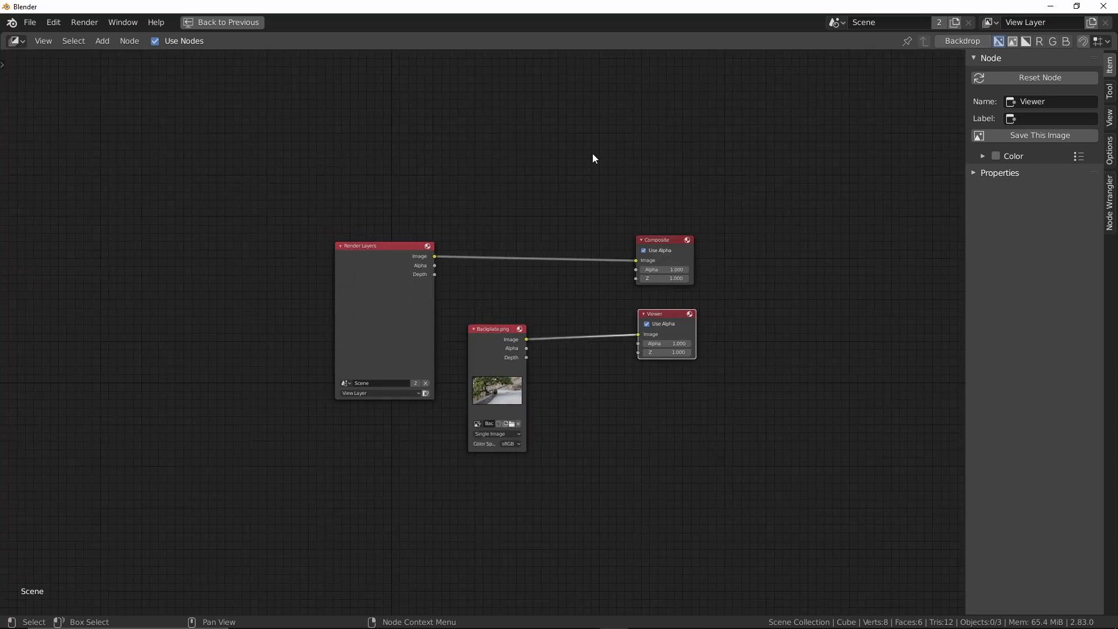
pyautogui.hotkey('ctrl', 'space')
pyautogui.scroll(2, 577, 414)
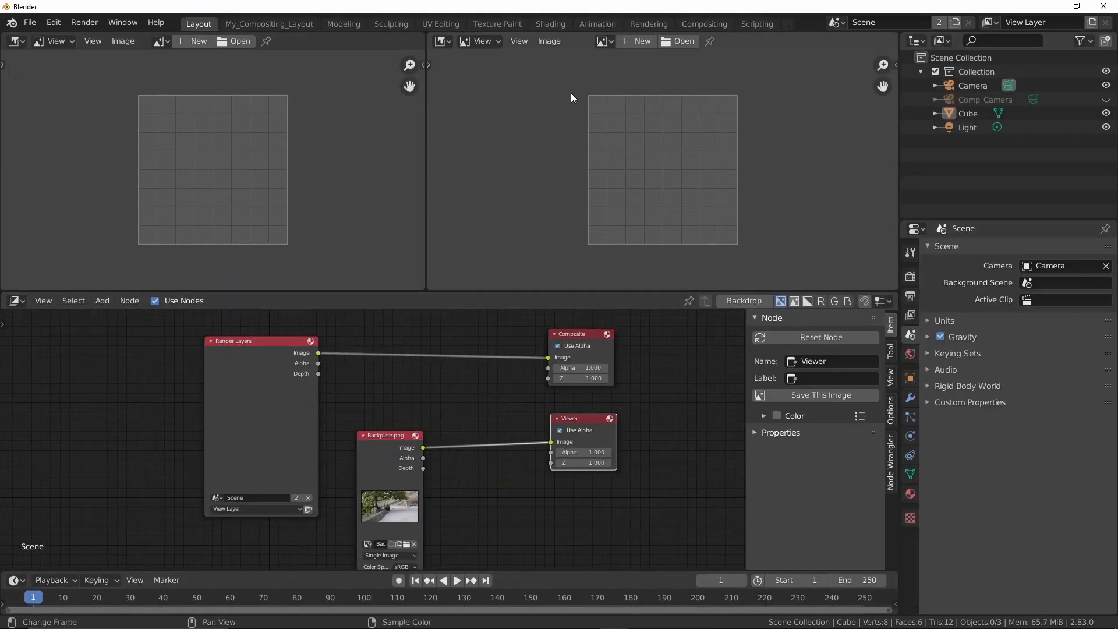
# Display the Viewer Node image in the second Image Editor and fit the whole backplate in view.
pyautogui.click(605, 41)
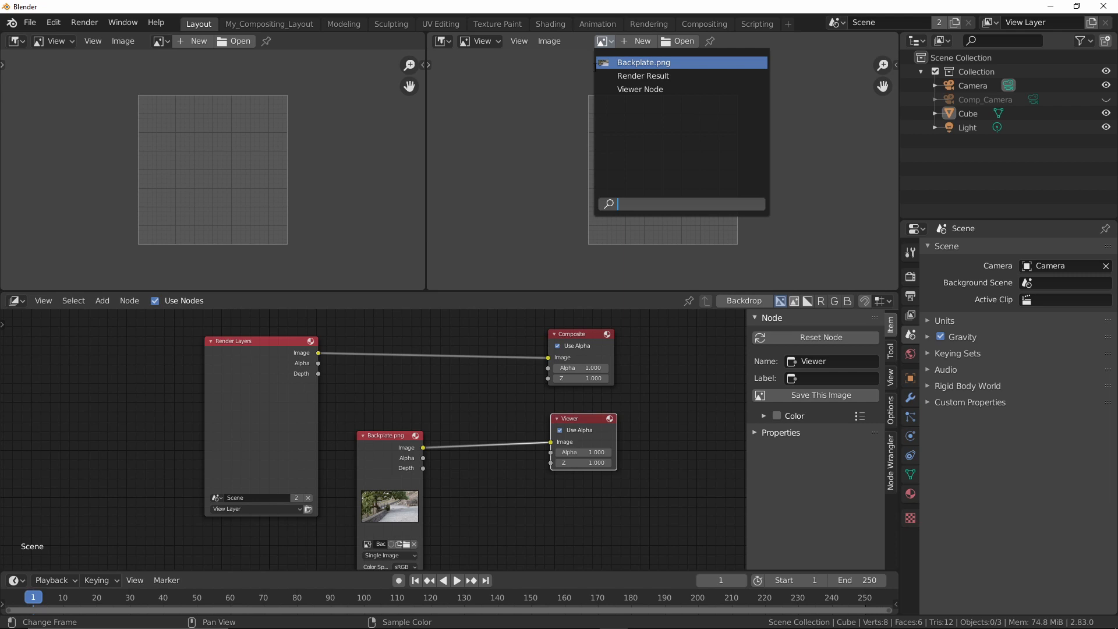
pyautogui.click(660, 89)
pyautogui.scroll(-5, 701, 149)
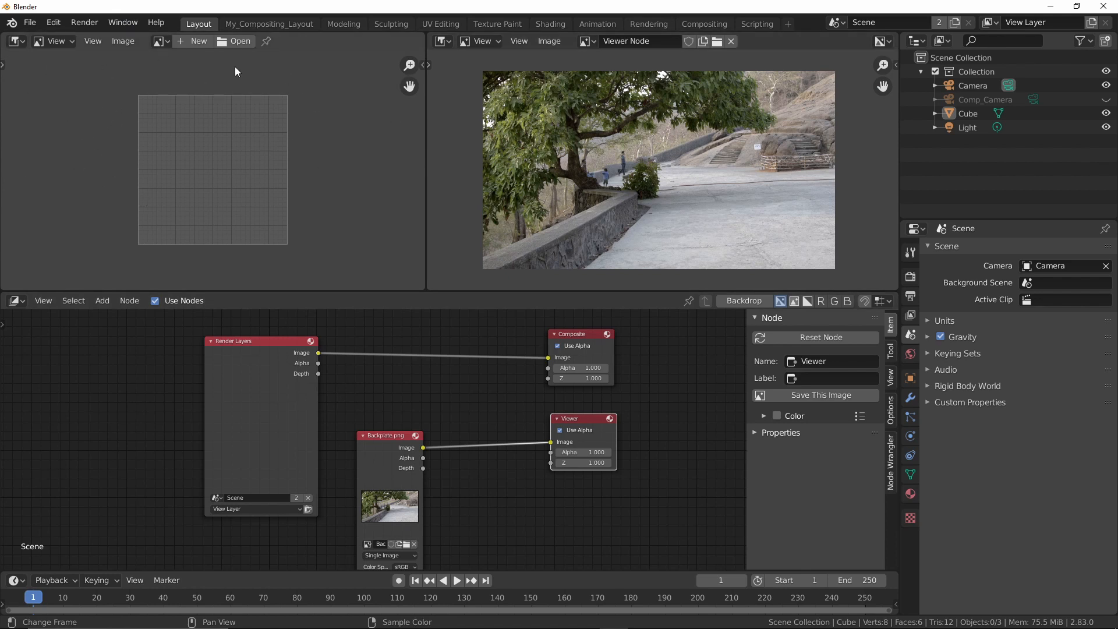
# Move the Backplate.png node to the other side of Render Layers and disconnect it from the Viewer node.
pyautogui.scroll(1, 482, 434)
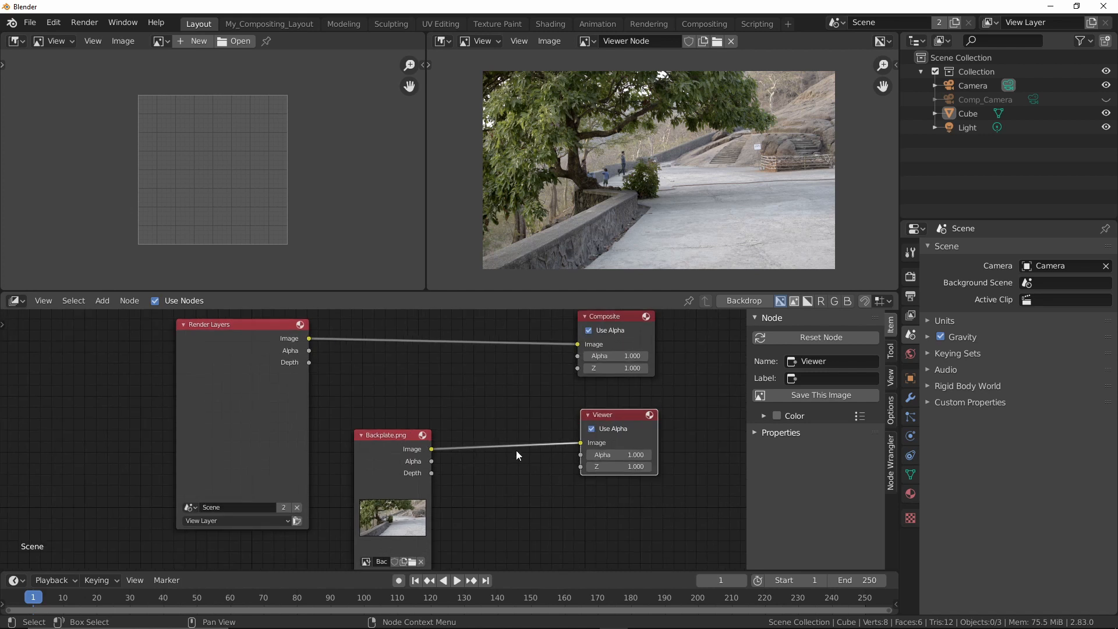
pyautogui.moveTo(379, 455); pyautogui.dragTo(66, 429)
pyautogui.moveTo(599, 443); pyautogui.dragTo(495, 438)
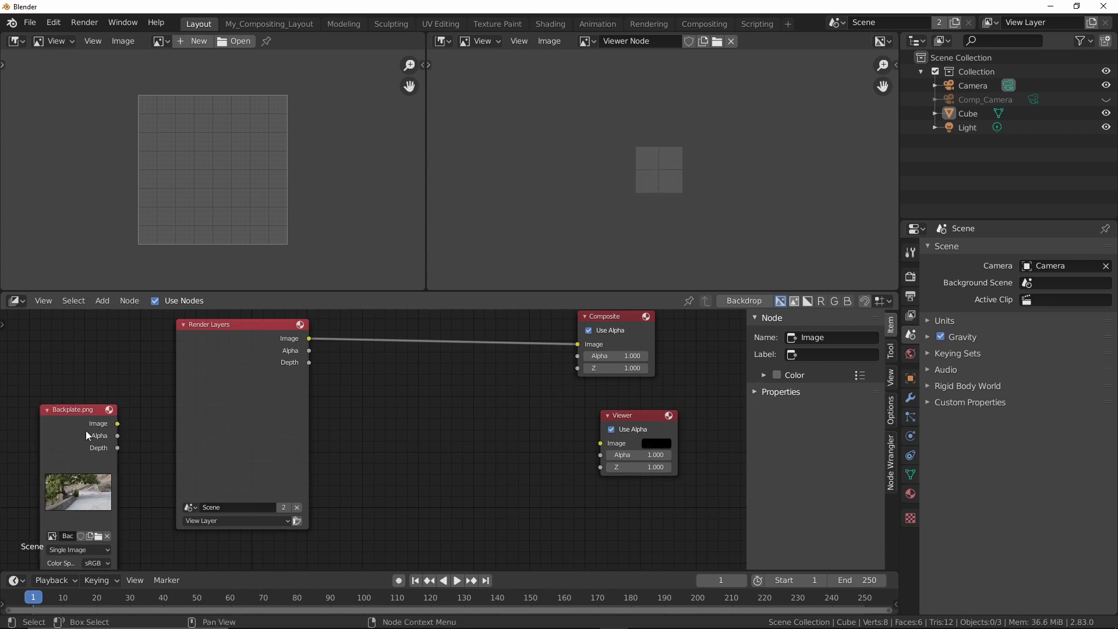
# Spread out the Backplate.png, Render Layers, Composite and Viewer nodes to leave more room between them.
pyautogui.moveTo(87, 436); pyautogui.dragTo(36, 402)
pyautogui.moveTo(446, 403); pyautogui.dragTo(433, 429, button='middle')
pyautogui.moveTo(619, 441); pyautogui.dragTo(631, 439)
pyautogui.click(213, 366)
pyautogui.moveTo(214, 369); pyautogui.dragTo(247, 363)
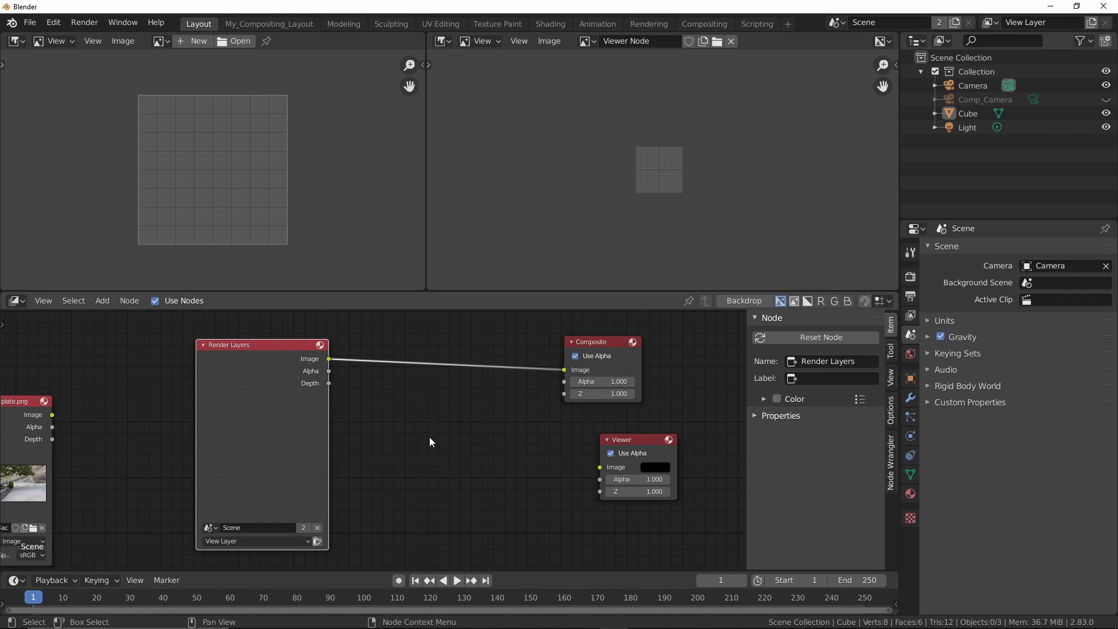
pyautogui.moveTo(597, 338); pyautogui.dragTo(629, 333)
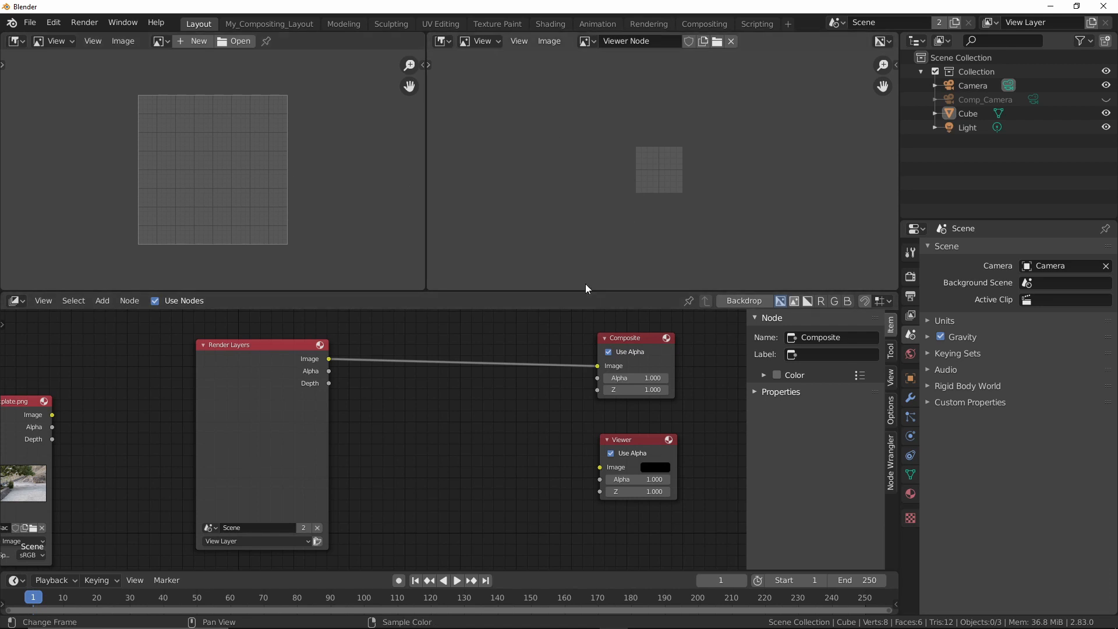
# Show the My_Compositing_Layout workspace, and start a new General file without saving the current one.
pyautogui.click(273, 25)
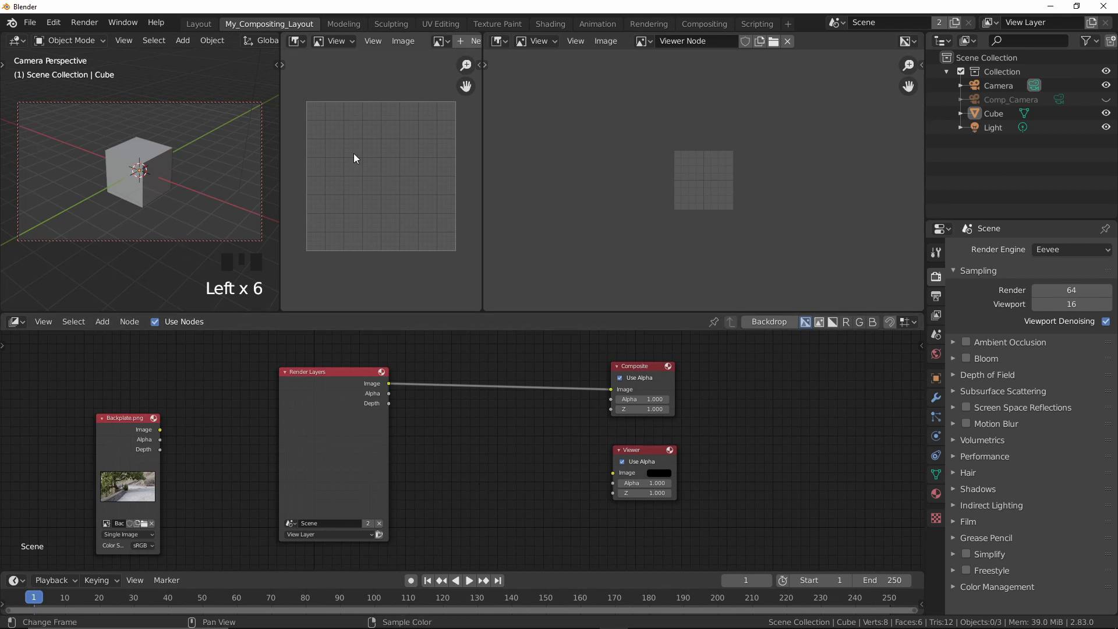
pyautogui.click(18, 40)
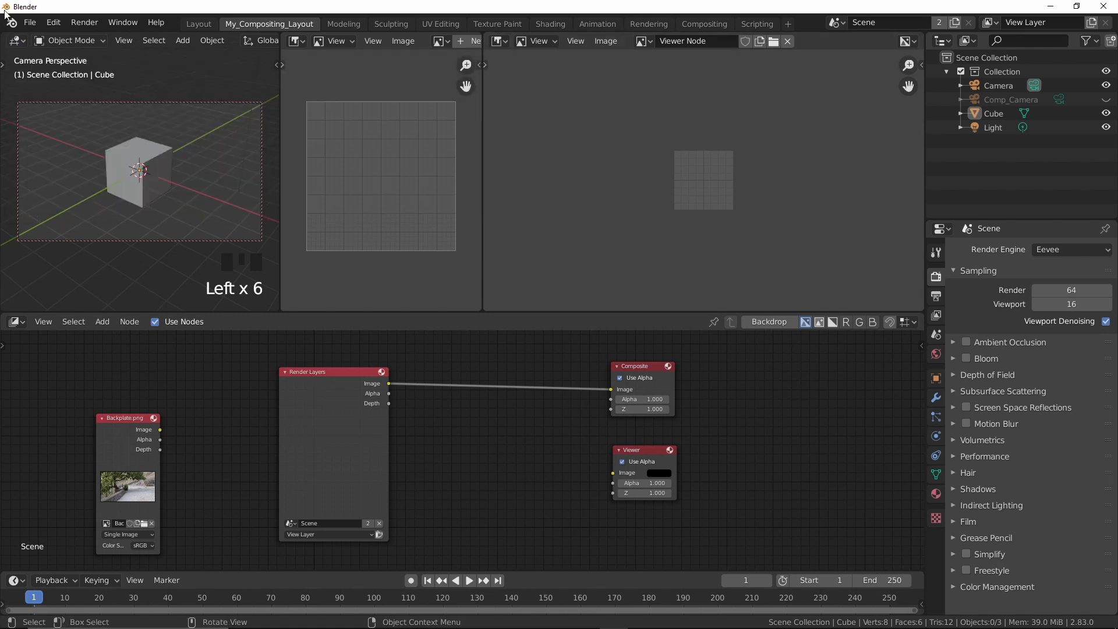
pyautogui.click(29, 22)
pyautogui.moveTo(58, 38)
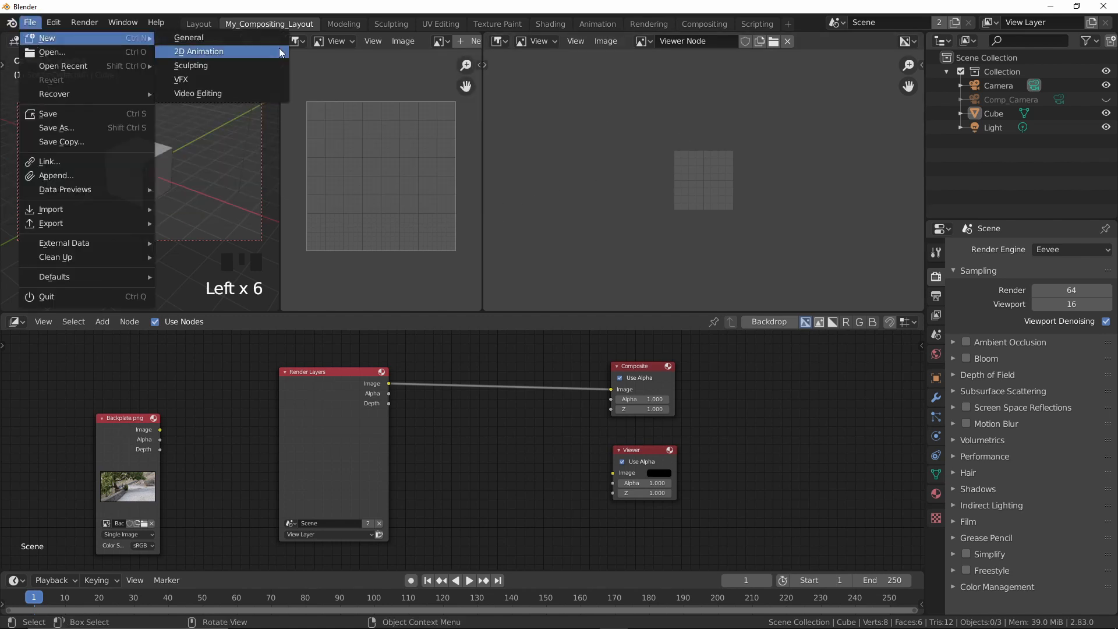
pyautogui.click(240, 39)
pyautogui.click(586, 344)
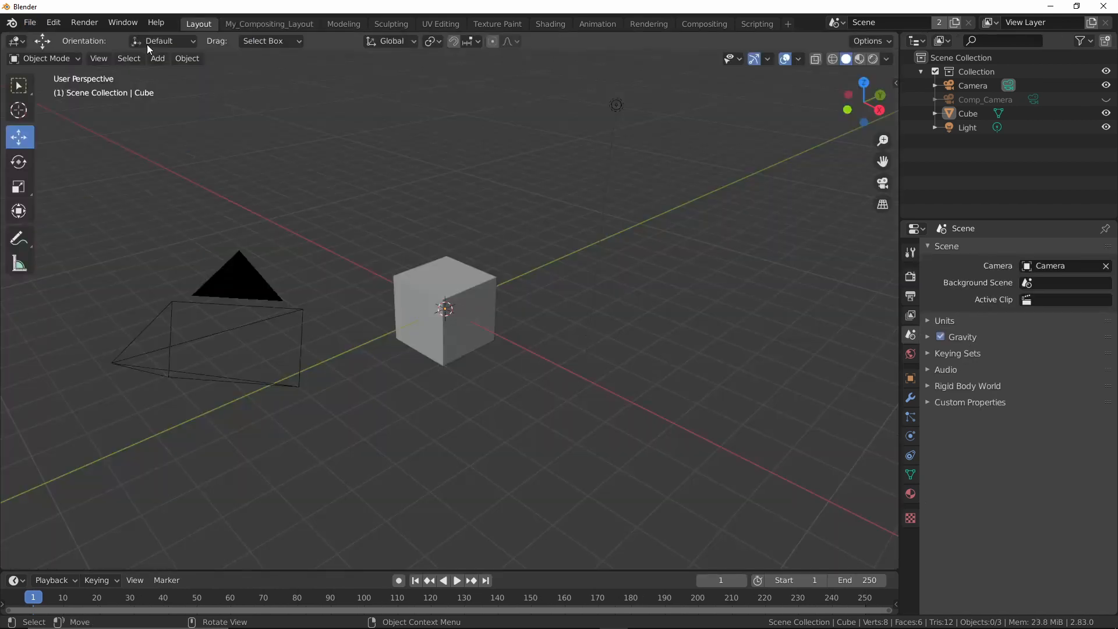
# In the My_Compositing_Layout workspace, enlarge the compositor area upward and shift the Render Layers node away from the output nodes.
pyautogui.click(285, 23)
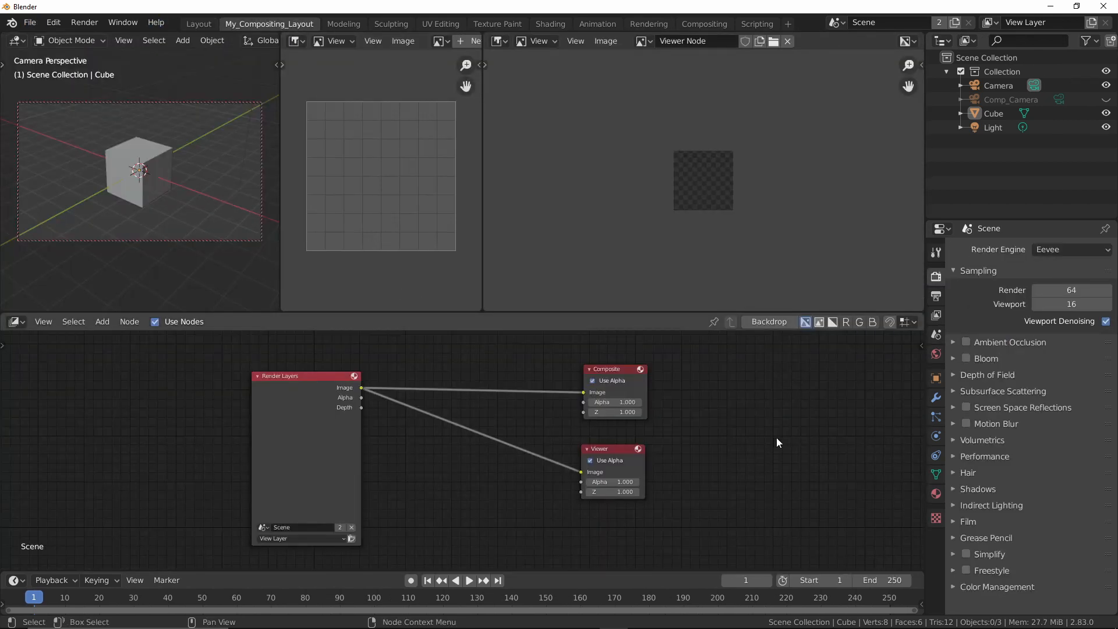
pyautogui.click(199, 24)
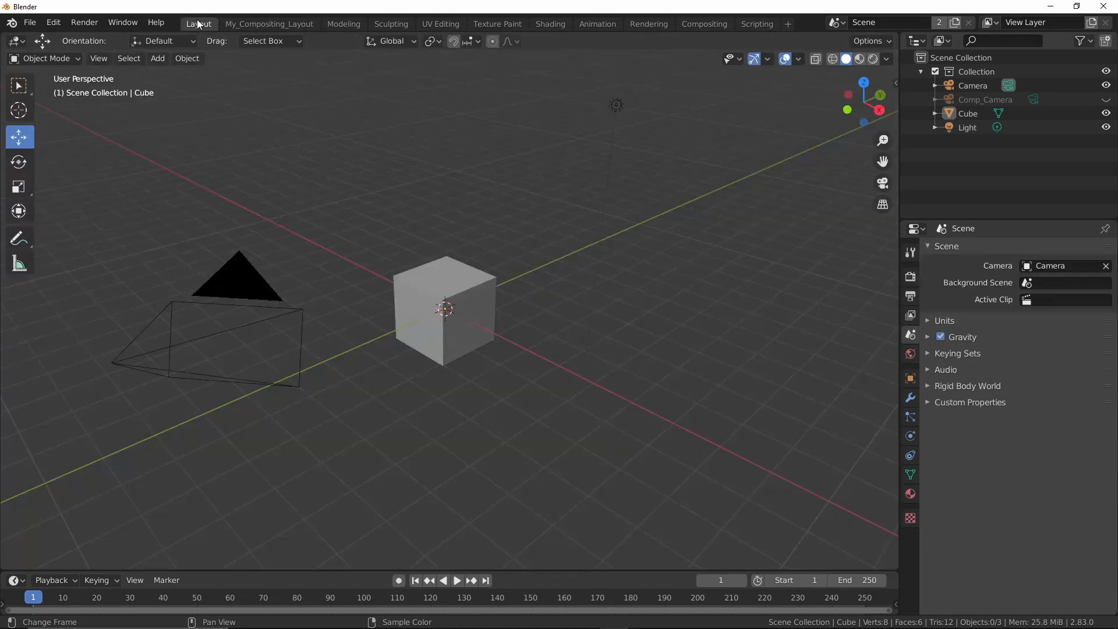
pyautogui.moveTo(599, 264)
pyautogui.mouseDown(button='middle')
pyautogui.moveTo(628, 256)
pyautogui.moveTo(612, 262)
pyautogui.mouseUp(button='middle')
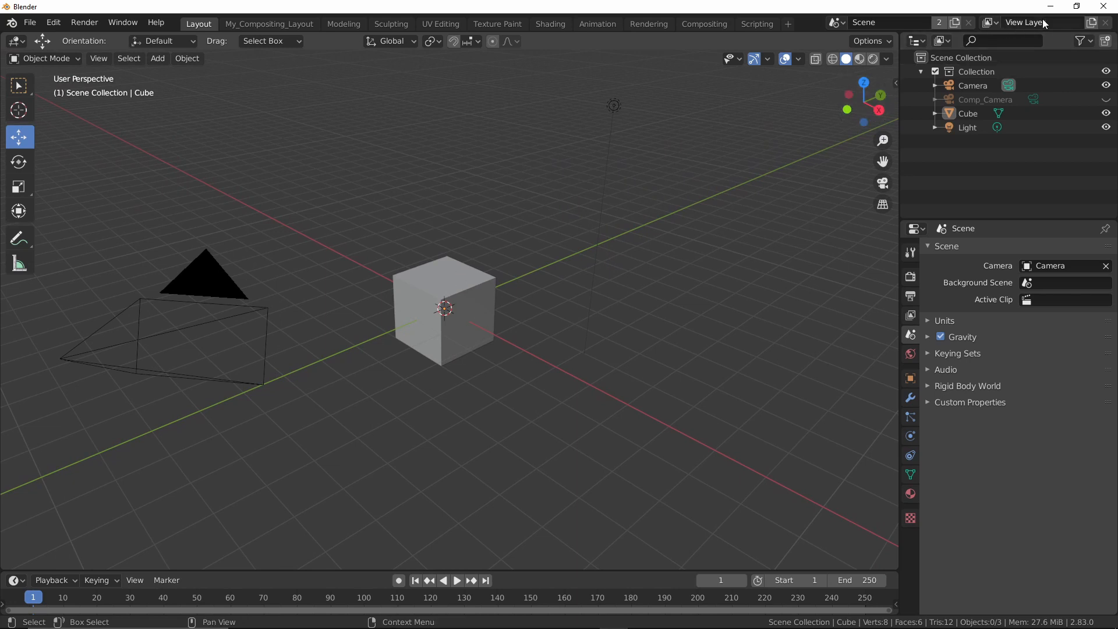
pyautogui.click(257, 24)
pyautogui.scroll(2, 445, 471)
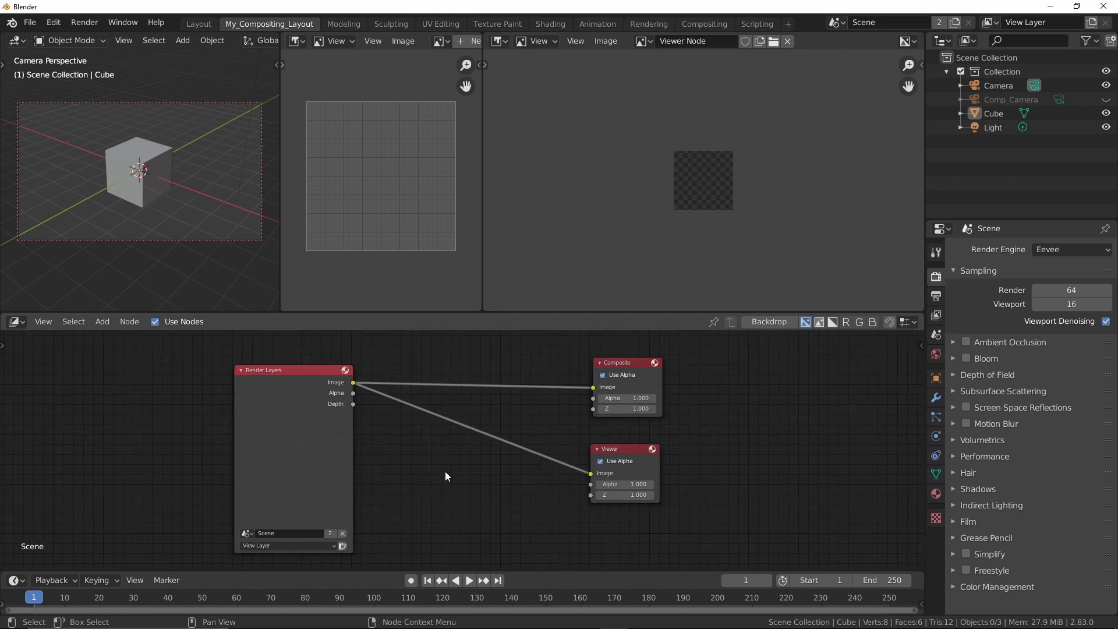
pyautogui.moveTo(450, 313); pyautogui.dragTo(450, 220)
pyautogui.moveTo(260, 331)
pyautogui.mouseDown()
pyautogui.moveTo(244, 327)
pyautogui.moveTo(254, 315)
pyautogui.mouseUp()
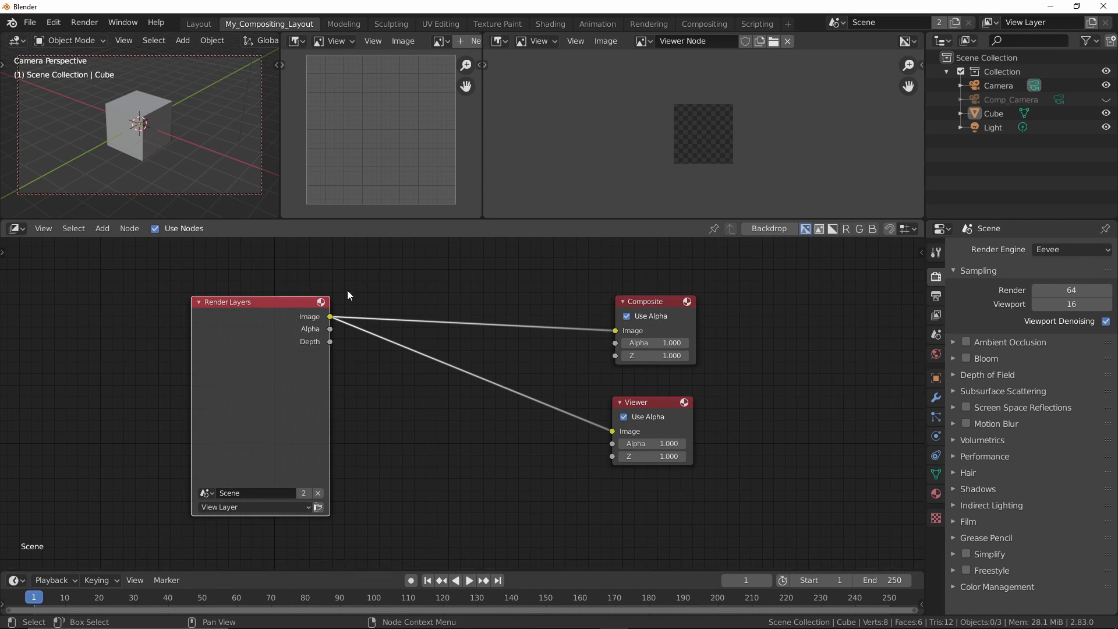
# Examine the scene and view layer choices of the Render Layers node, keeping Scene and View Layer.
pyautogui.click(213, 492)
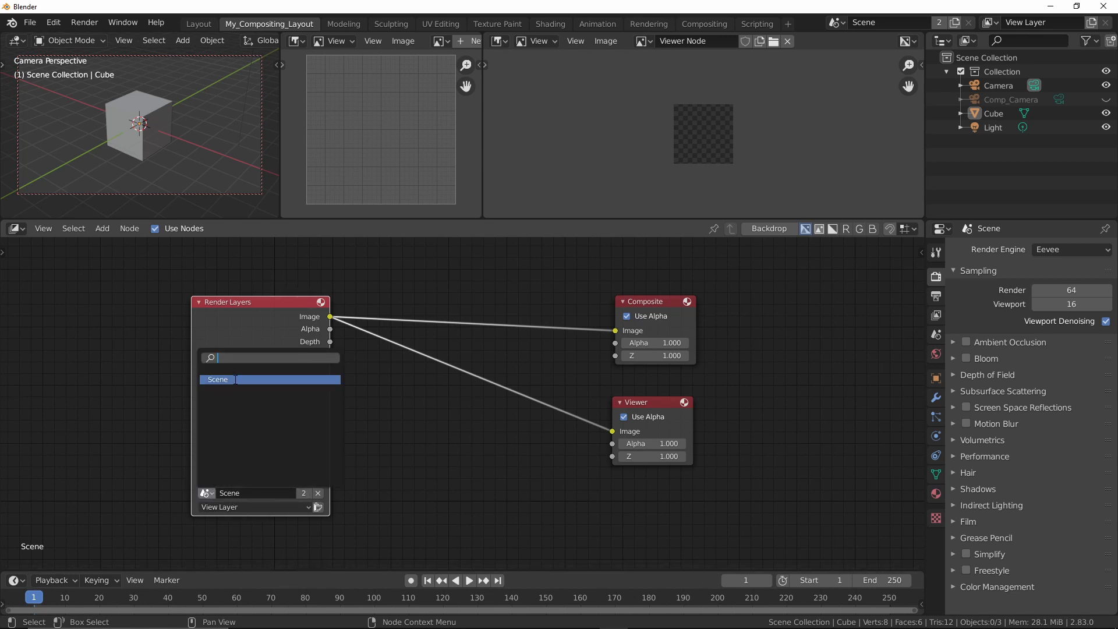
pyautogui.click(139, 495)
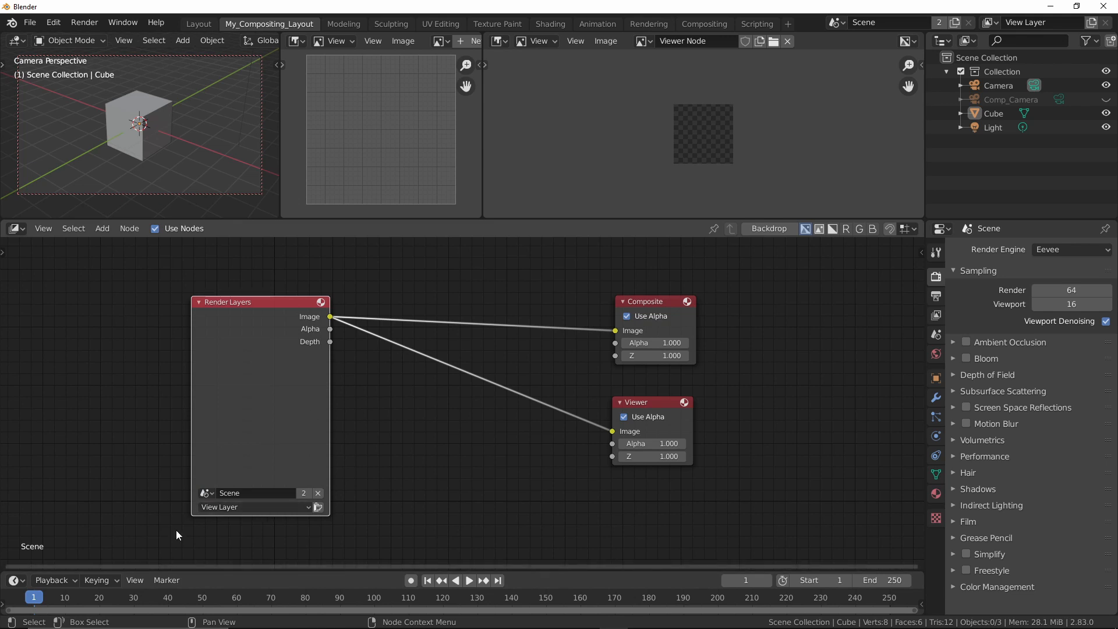
pyautogui.click(261, 506)
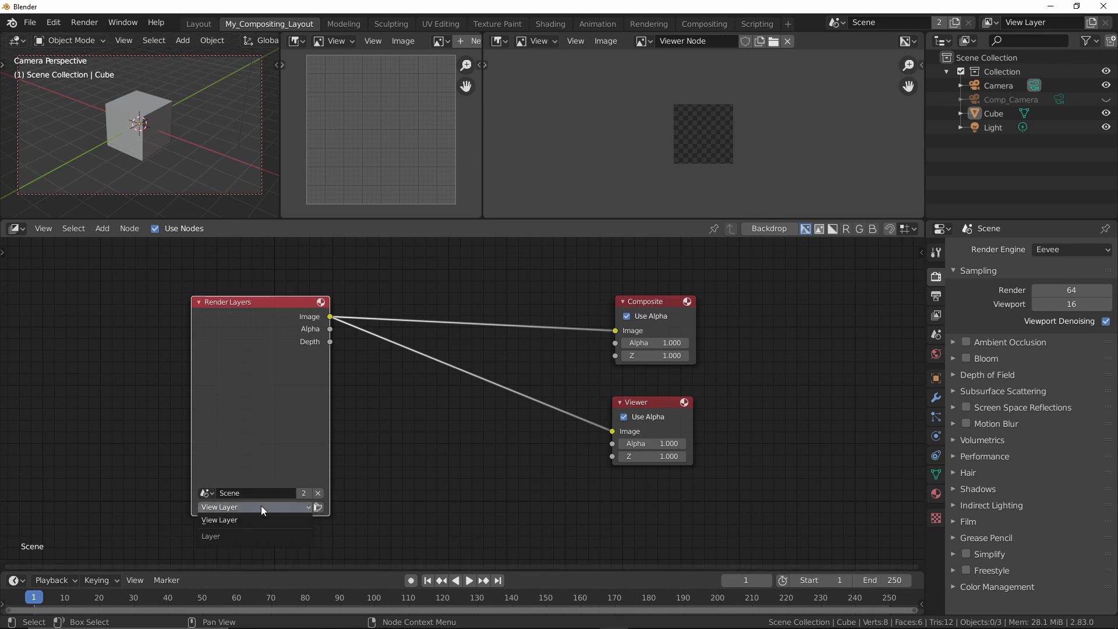
pyautogui.click(226, 523)
# Nudge the Render Layers node and widen the column holding the Outliner and Properties editors.
pyautogui.moveTo(261, 306); pyautogui.dragTo(260, 304)
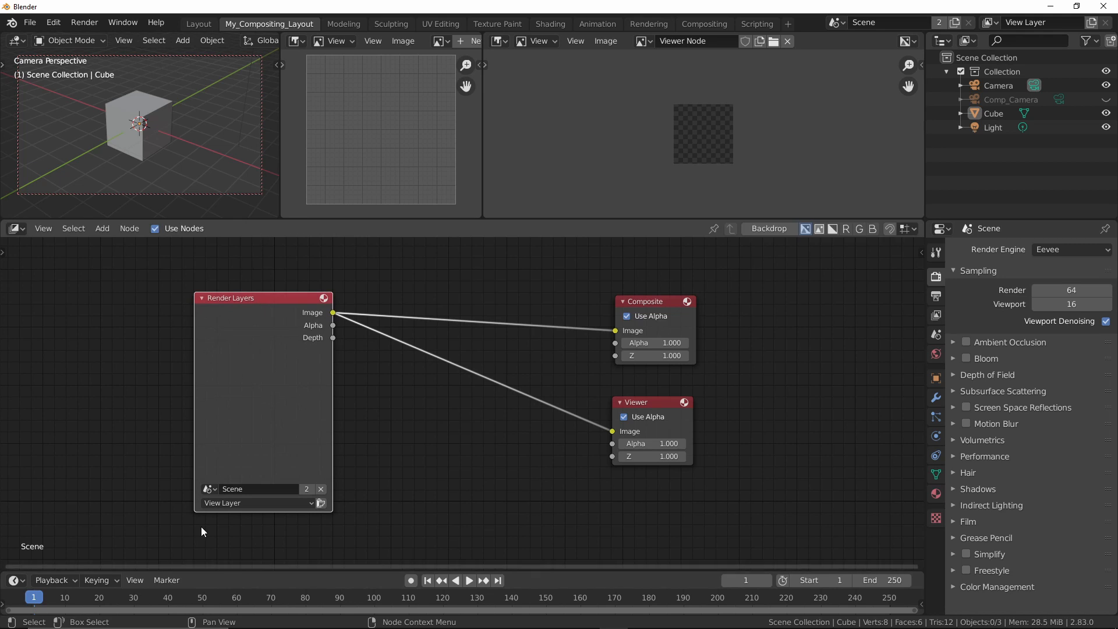
pyautogui.click(1026, 23)
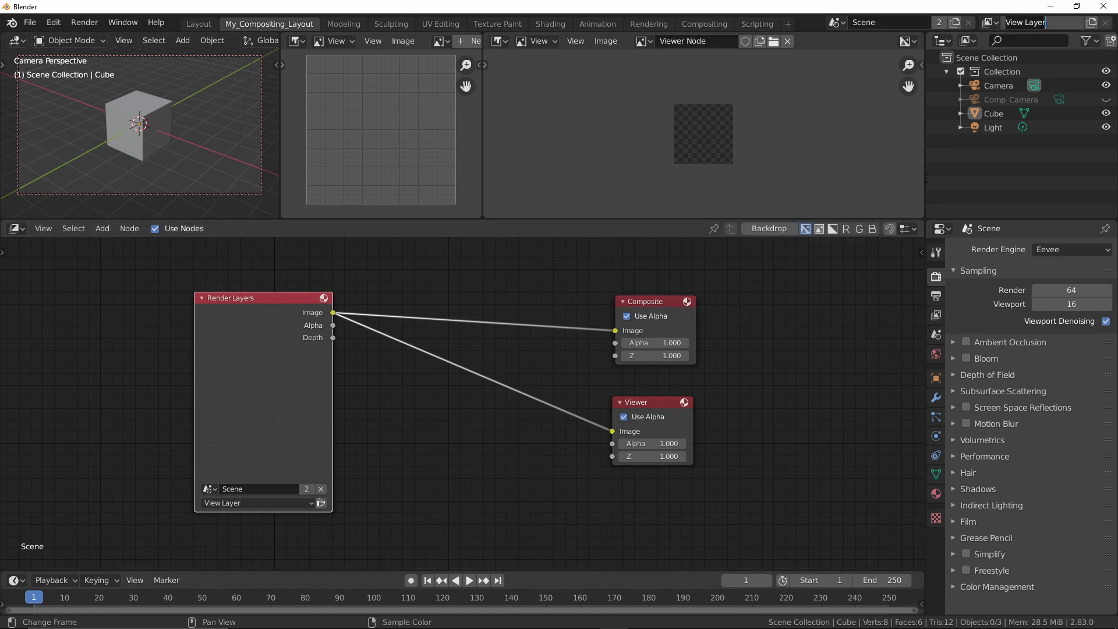
pyautogui.moveTo(926, 173); pyautogui.dragTo(891, 172)
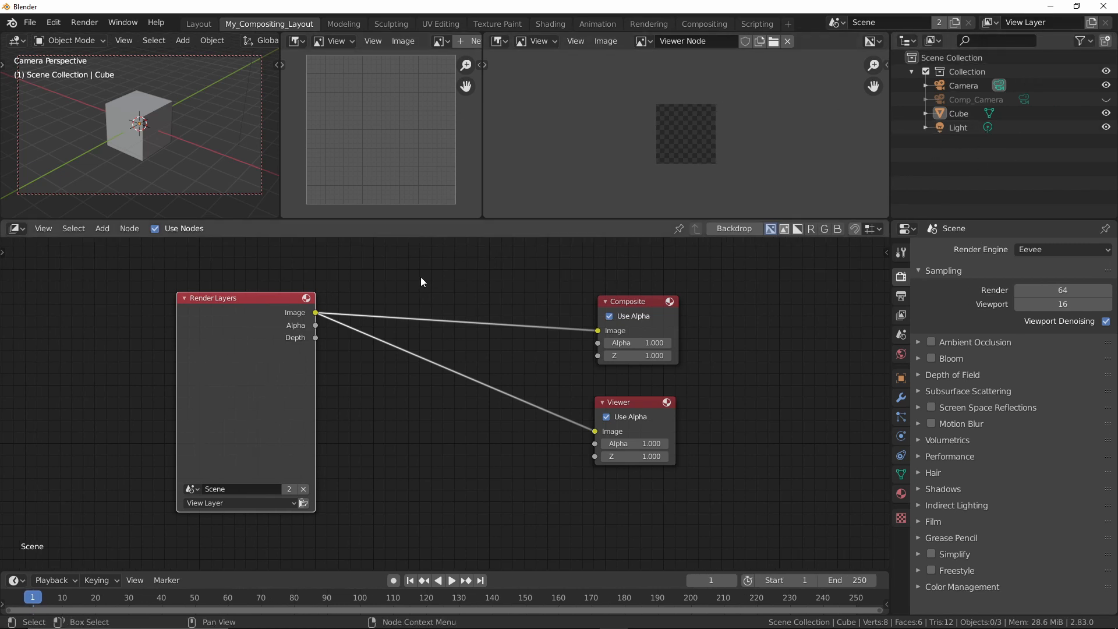
# In the Layout workspace, add a mesh plane at the origin and scale it up into a large ground.
pyautogui.click(199, 24)
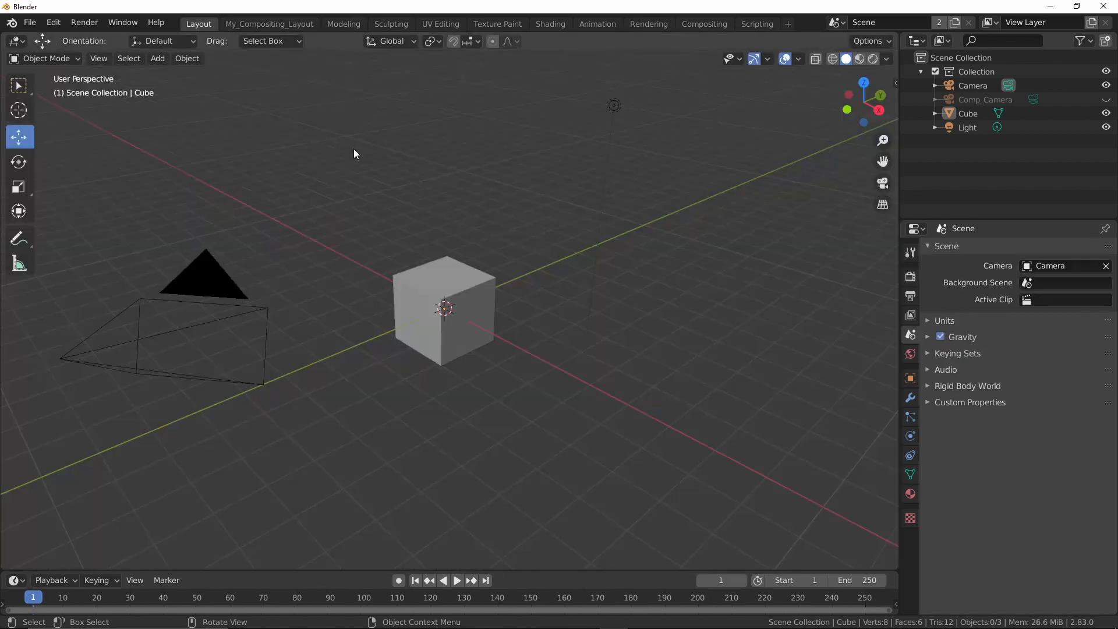
pyautogui.click(474, 310)
pyautogui.moveTo(488, 352); pyautogui.dragTo(463, 281, button='middle')
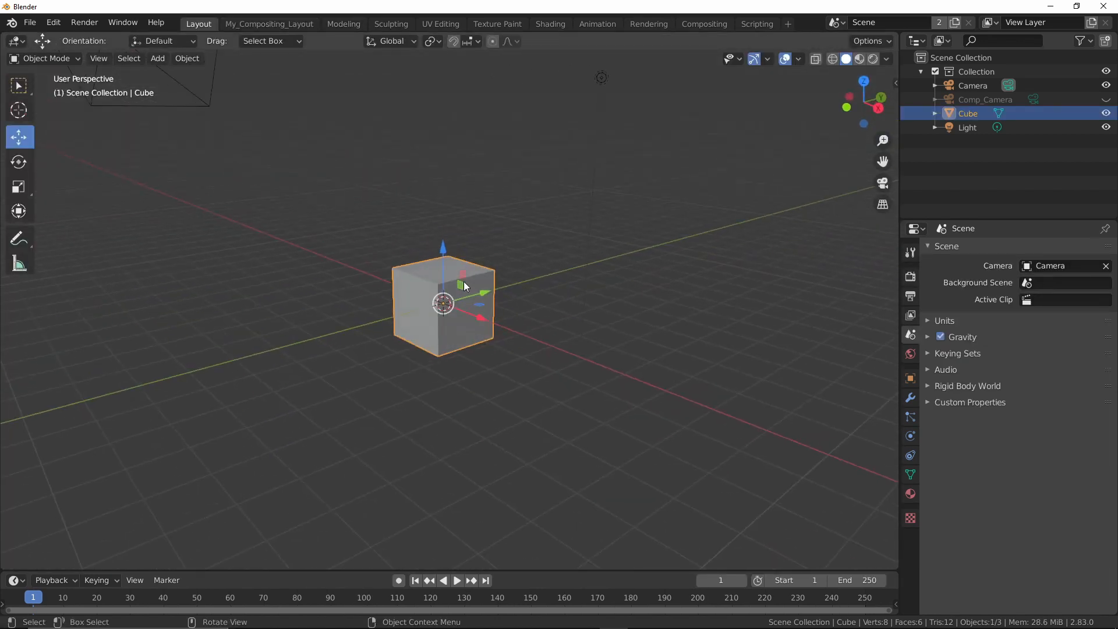
pyautogui.hotkey('shift', 'a')
pyautogui.moveTo(445, 349)
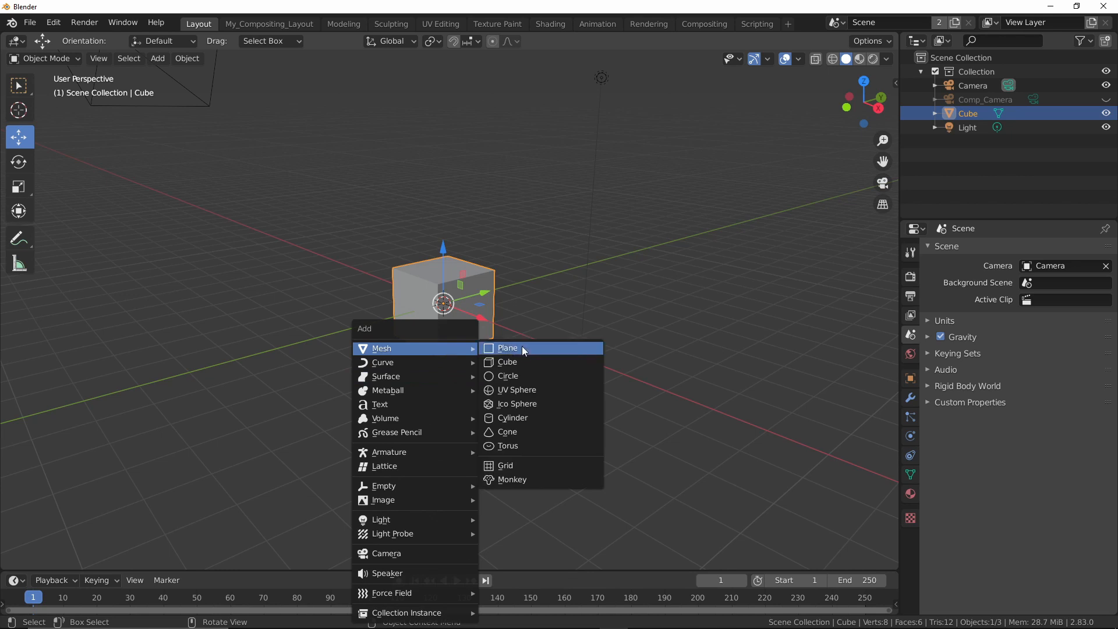
pyautogui.click(522, 346)
pyautogui.moveTo(431, 378); pyautogui.dragTo(452, 362, button='middle')
pyautogui.press('s')
pyautogui.click(804, 437)
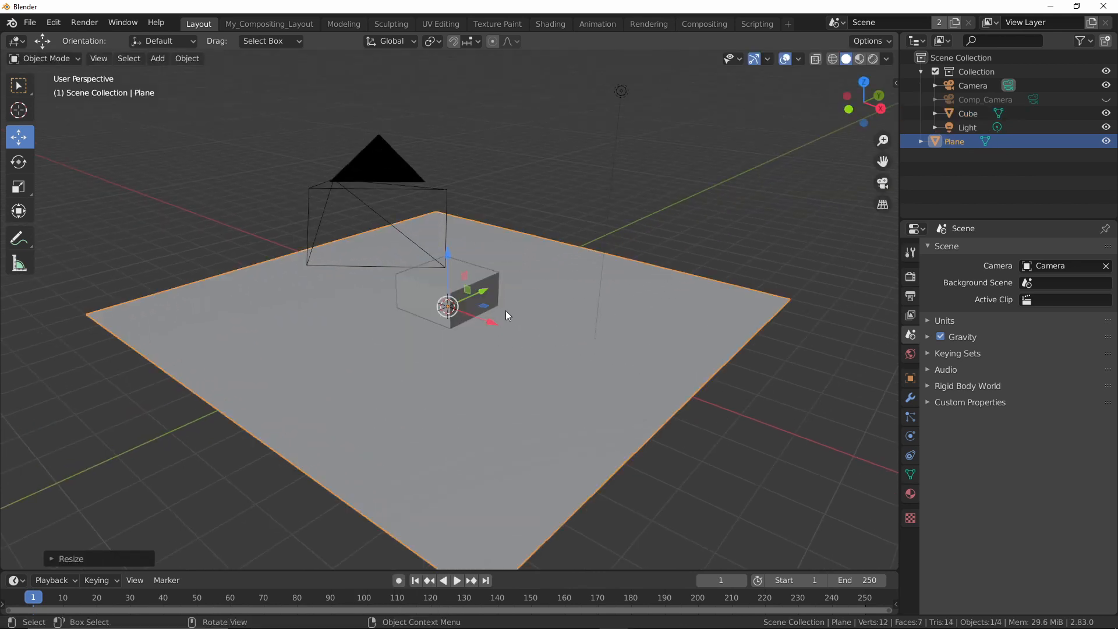
# Raise the cube along Z onto the plane and shift it along Y toward one side.
pyautogui.click(480, 264)
pyautogui.moveTo(447, 282); pyautogui.dragTo(443, 224)
pyautogui.moveTo(484, 264); pyautogui.dragTo(397, 308)
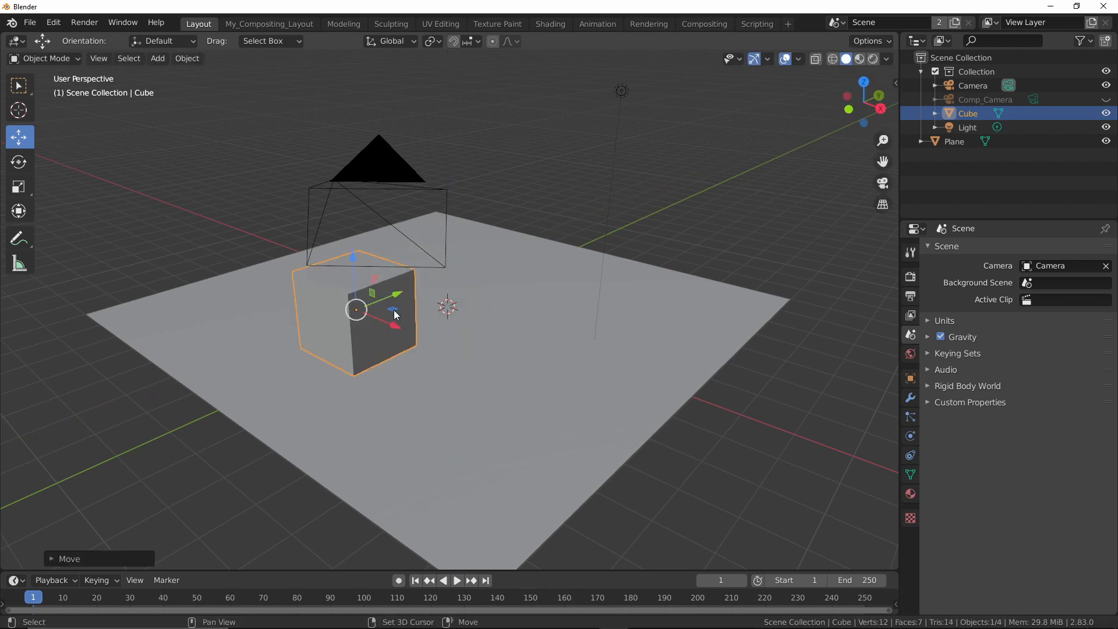
# Add a Monkey mesh at the origin and raise it along Z above the plane.
pyautogui.hotkey('shift', 'a')
pyautogui.moveTo(397, 307)
pyautogui.click(472, 441)
pyautogui.moveTo(432, 408); pyautogui.dragTo(436, 266, button='middle')
pyautogui.press('g')
pyautogui.press('z')
pyautogui.click(431, 214)
# Tilt and enlarge the monkey head, and move it along Y away from the cube.
pyautogui.press('r')
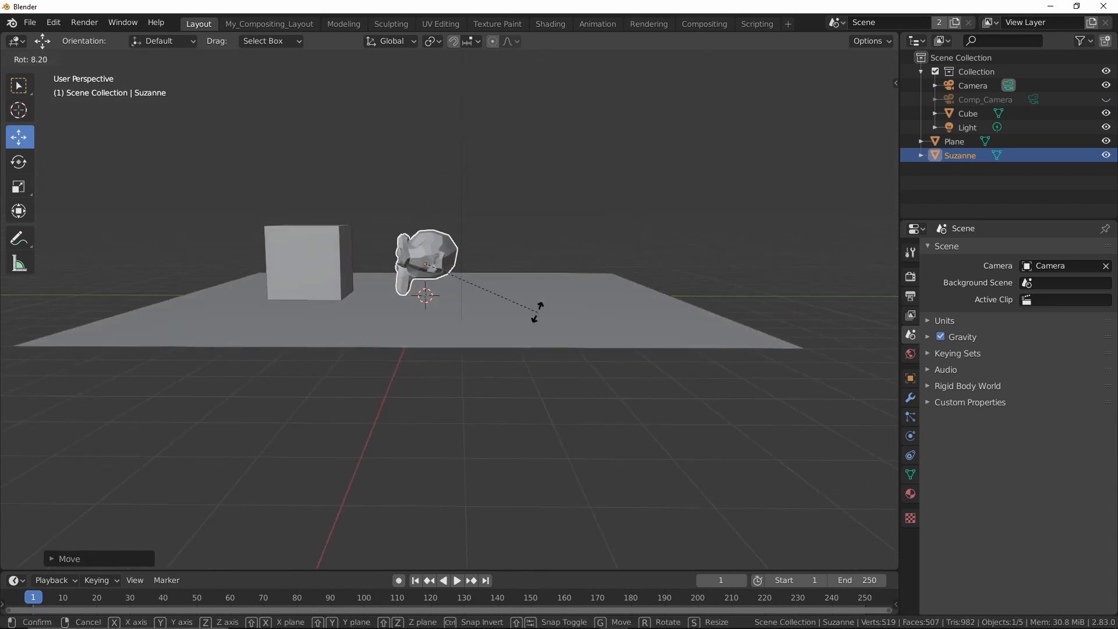
pyautogui.click(525, 368)
pyautogui.press('s')
pyautogui.click(526, 298)
pyautogui.moveTo(490, 264); pyautogui.dragTo(570, 268)
# Rotate the monkey head about the global Z axis until its face points toward positive X, and deselect it.
pyautogui.moveTo(557, 280); pyautogui.dragTo(542, 374, button='middle')
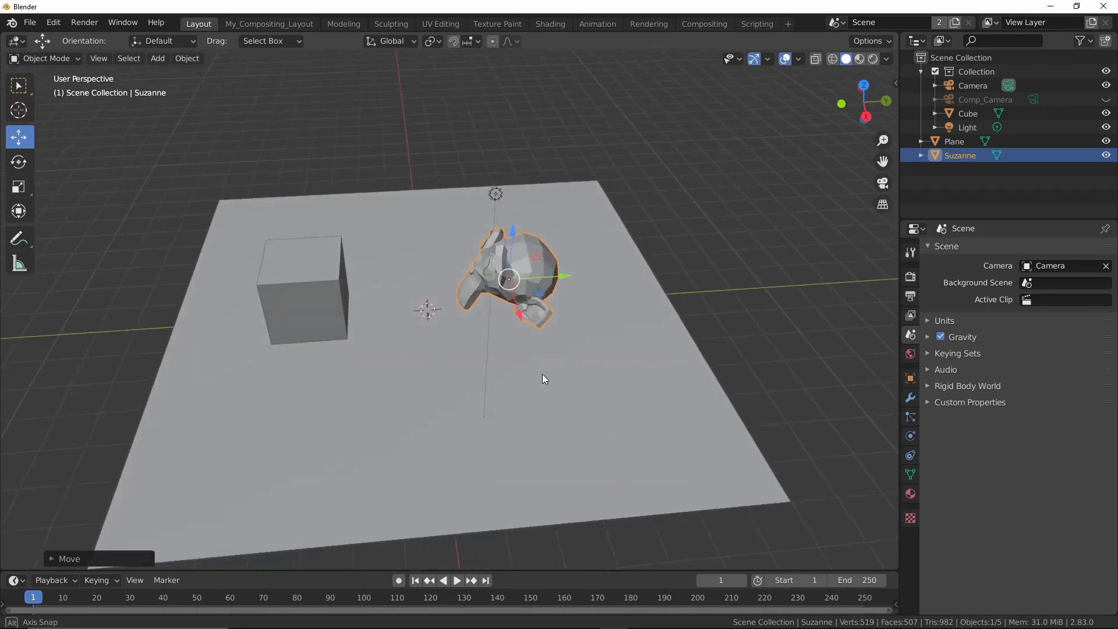
pyautogui.press('r')
pyautogui.press('z')
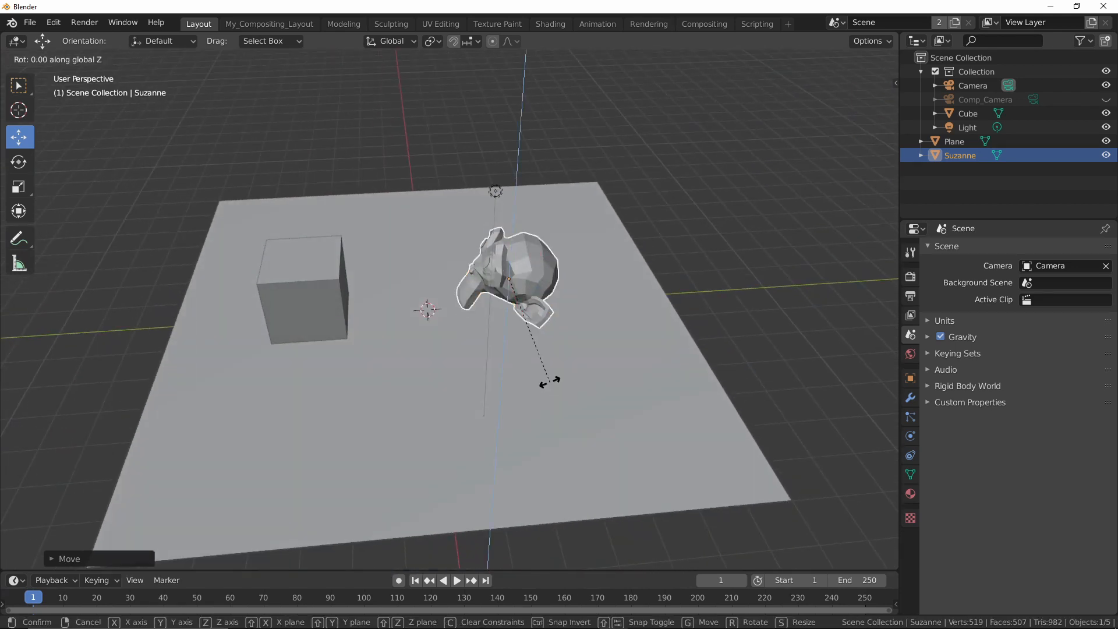
pyautogui.click(582, 277)
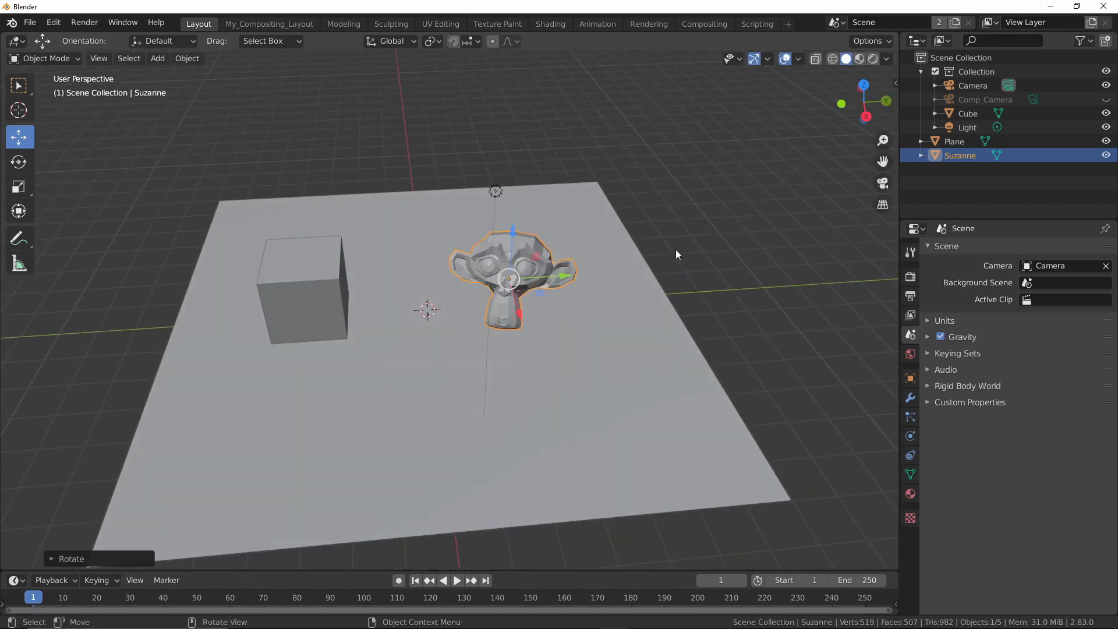
pyautogui.click(676, 250)
# Select the plane, the cube and the monkey head in turn to review the objects in the scene.
pyautogui.scroll(2, 554, 362)
pyautogui.moveTo(554, 361); pyautogui.dragTo(463, 474, button='middle')
pyautogui.scroll(-1, 564, 349)
pyautogui.click(479, 482)
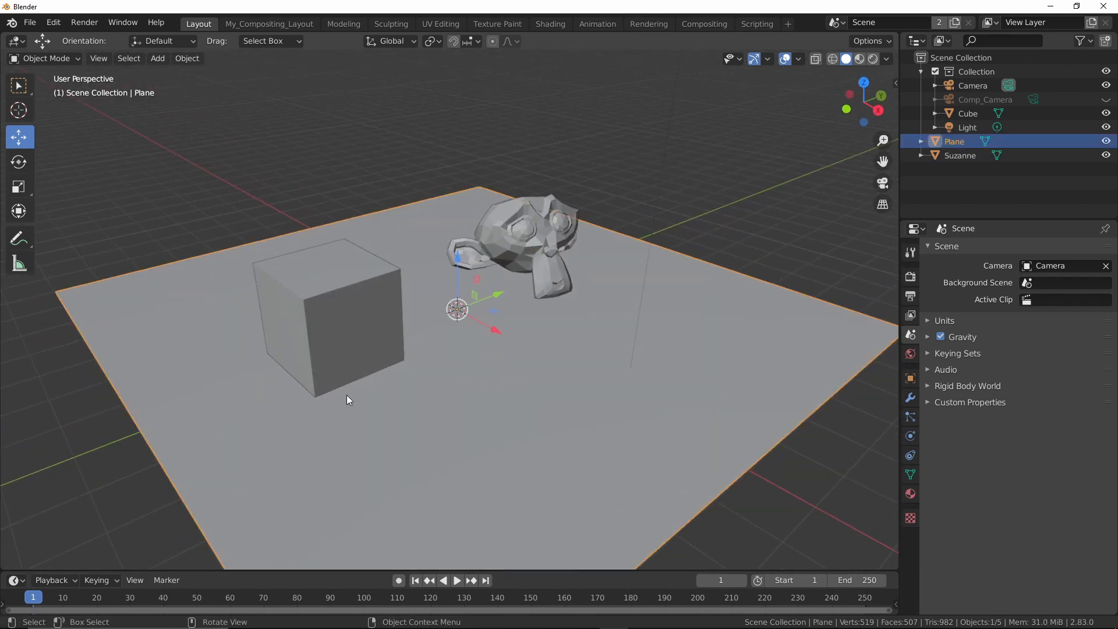
pyautogui.click(320, 274)
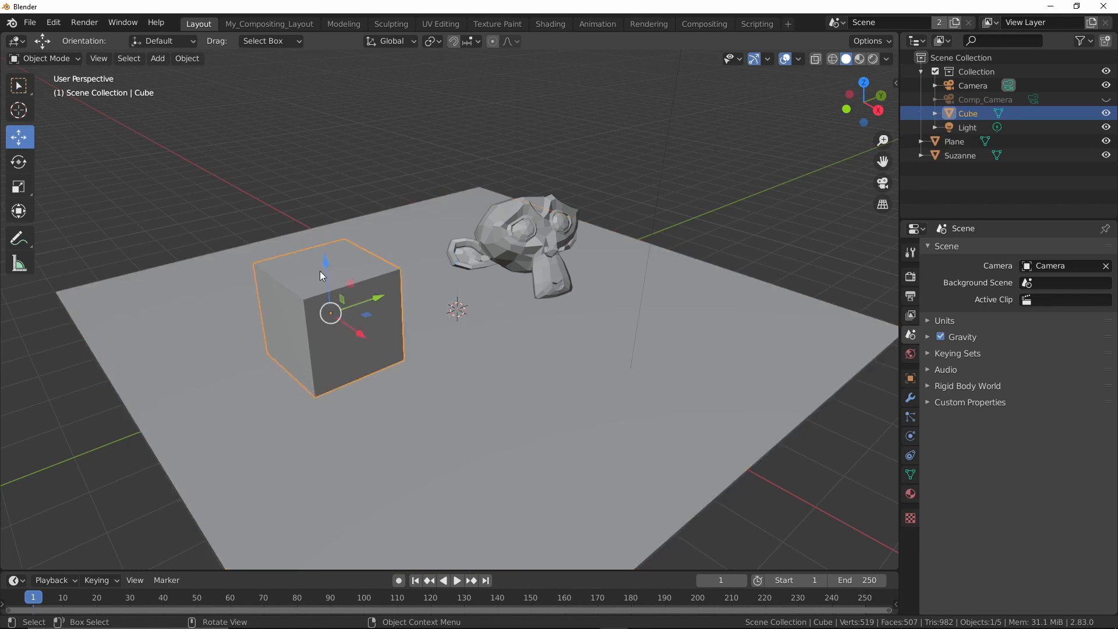
pyautogui.click(539, 223)
pyautogui.moveTo(334, 460); pyautogui.dragTo(502, 369, button='middle')
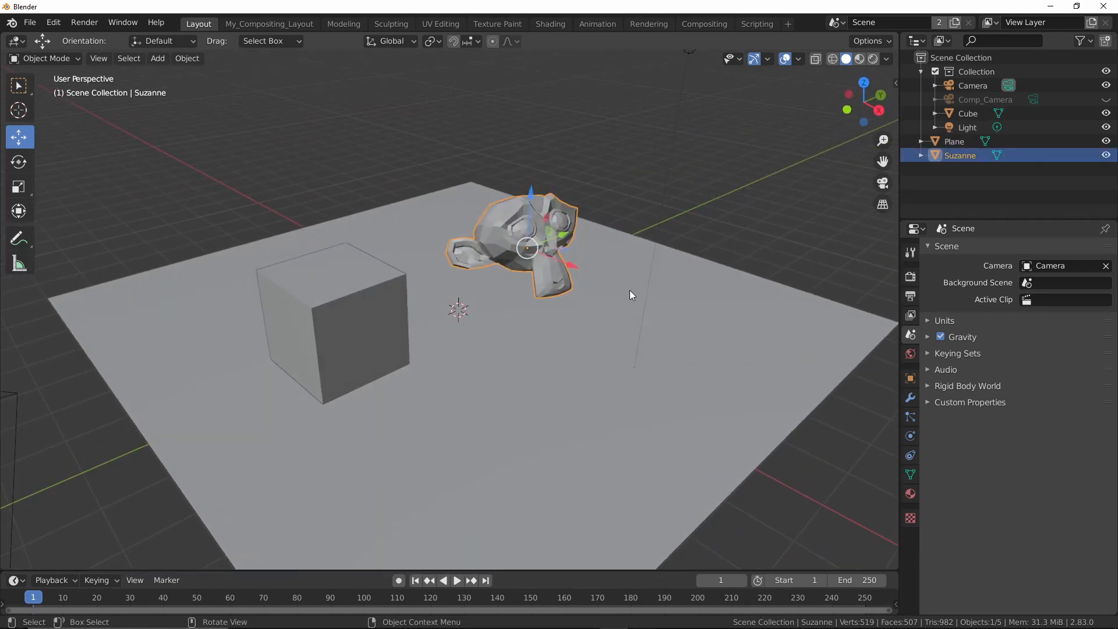
# Set the render resolution percentage to 50% in the output dimensions.
pyautogui.click(911, 276)
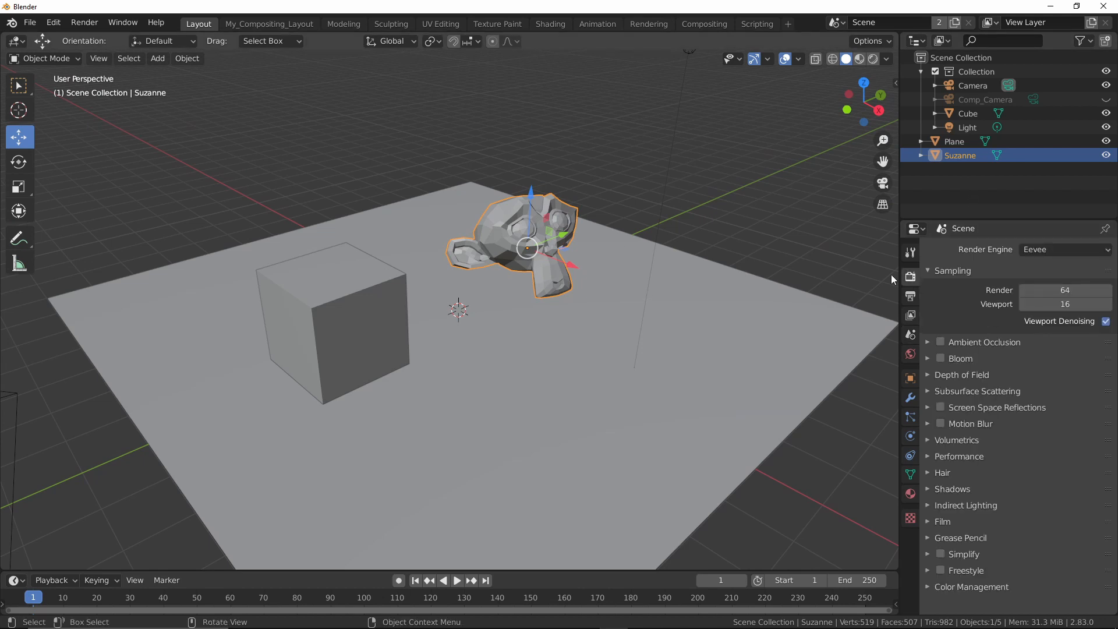
pyautogui.click(911, 296)
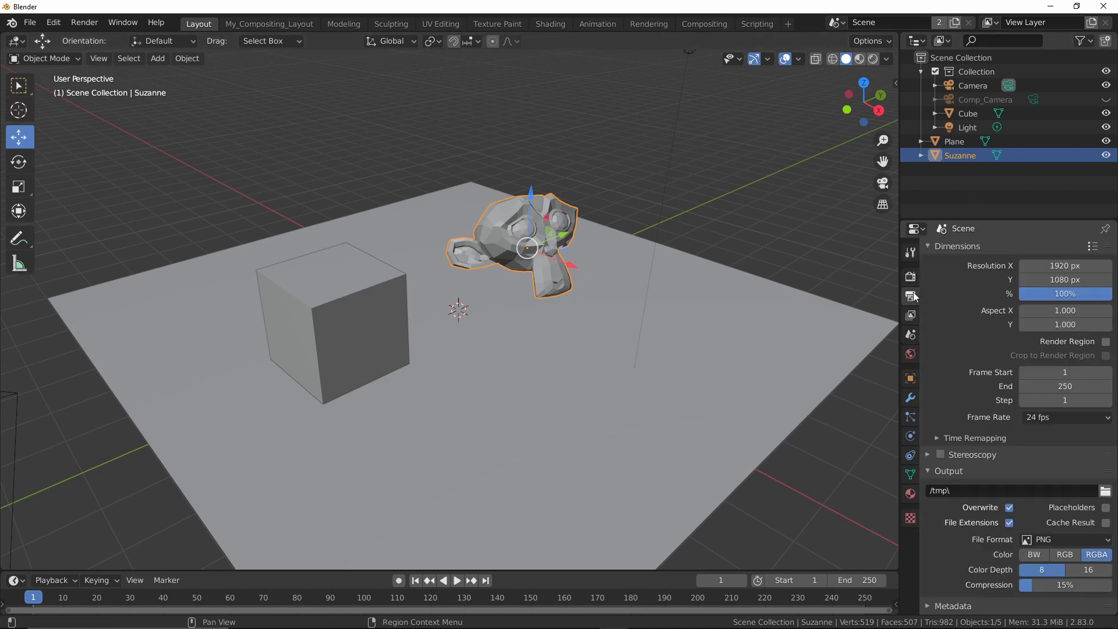
pyautogui.click(1081, 293)
pyautogui.write('50')
pyautogui.press('Return')
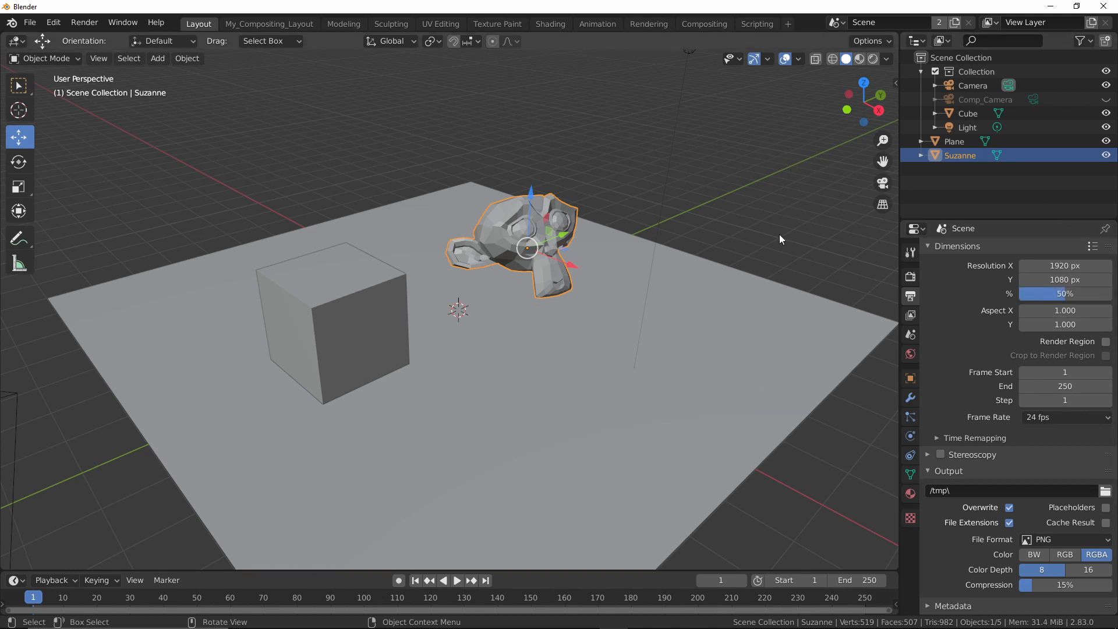
# Move Plane and Suzanne into Collection together with the other scene objects, and clear the selection.
pyautogui.moveTo(440, 307); pyautogui.dragTo(651, 196, button='middle')
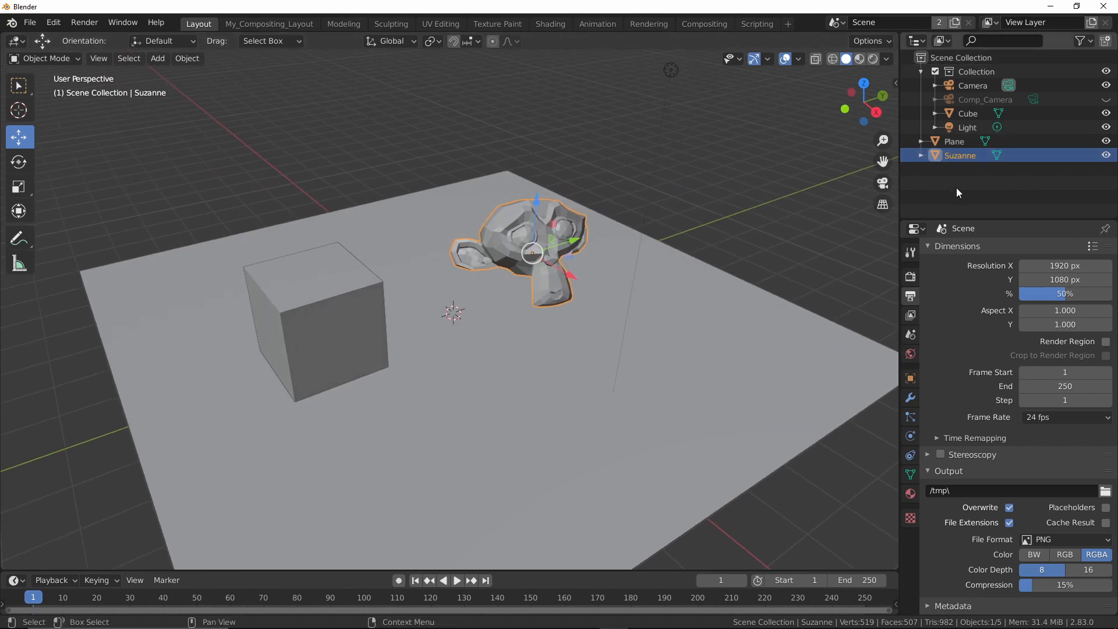
pyautogui.keyDown('ctrl'); pyautogui.click(953, 142); pyautogui.keyUp('ctrl')
pyautogui.moveTo(953, 141); pyautogui.dragTo(979, 85)
pyautogui.moveTo(1009, 203); pyautogui.dragTo(964, 114)
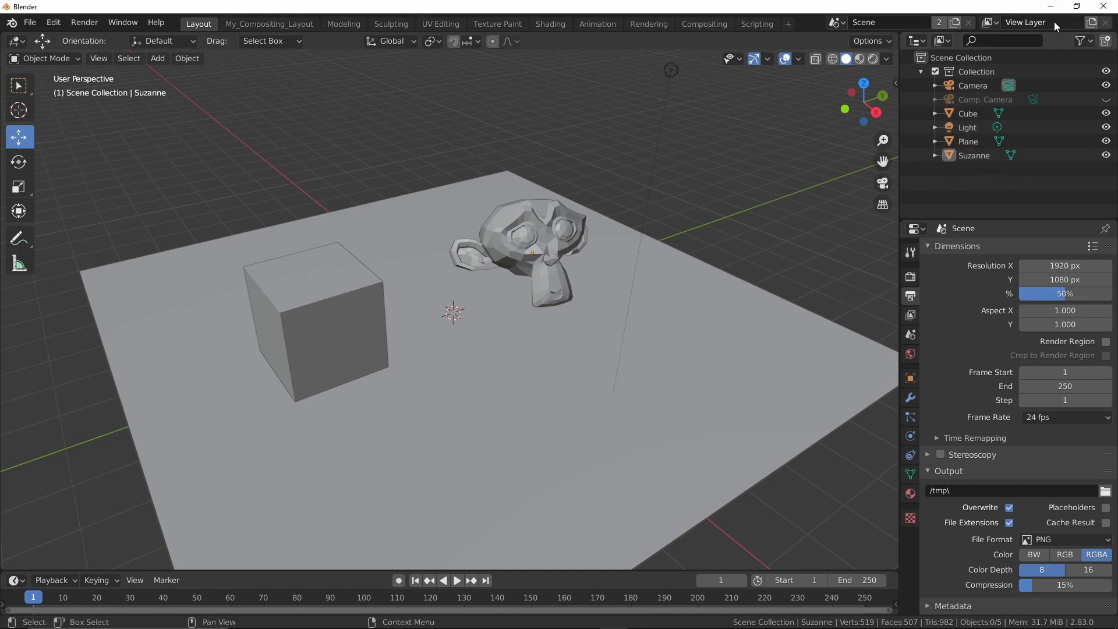
pyautogui.moveTo(696, 176); pyautogui.dragTo(707, 171, button='middle')
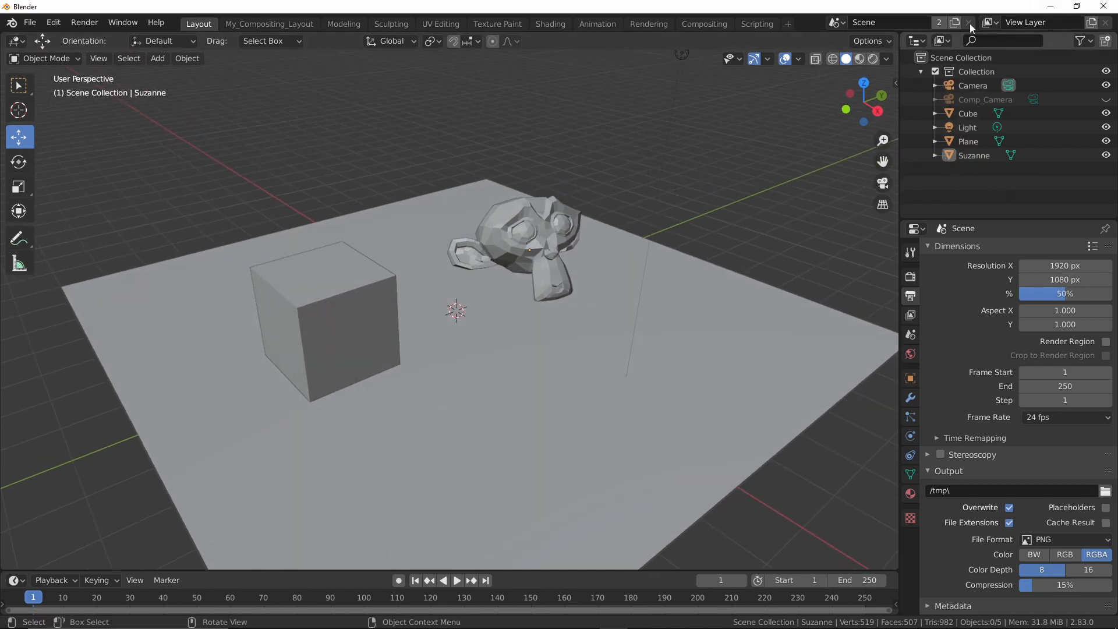
# Rename the active view layer as Master.
pyautogui.doubleClick(1041, 22)
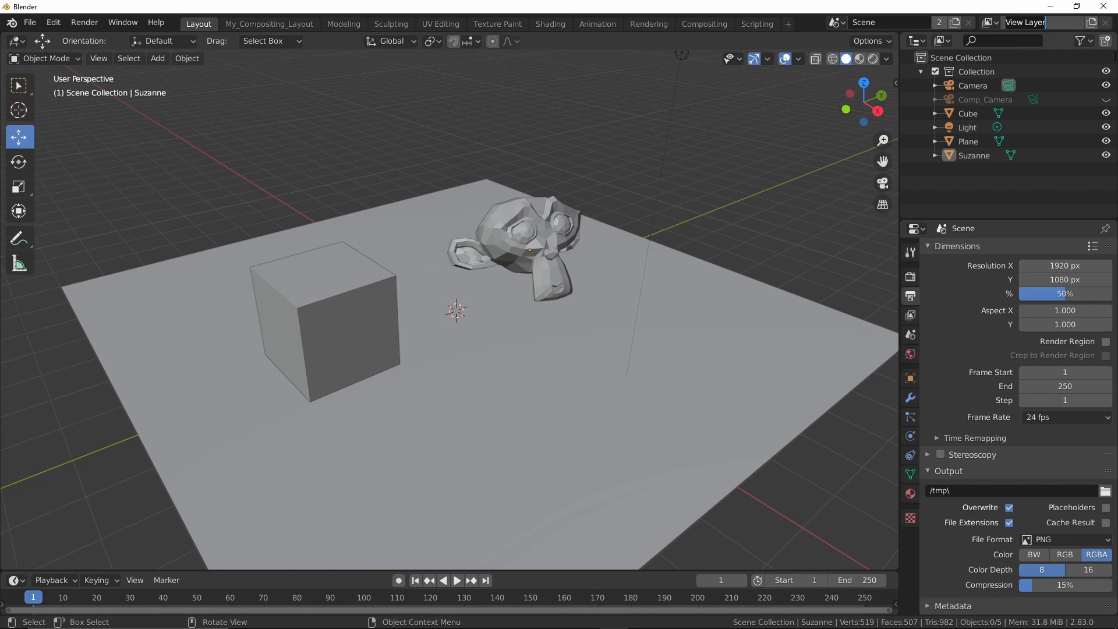
pyautogui.hotkey('ctrl', 'a')
pyautogui.write('Master')
pyautogui.press('Return')
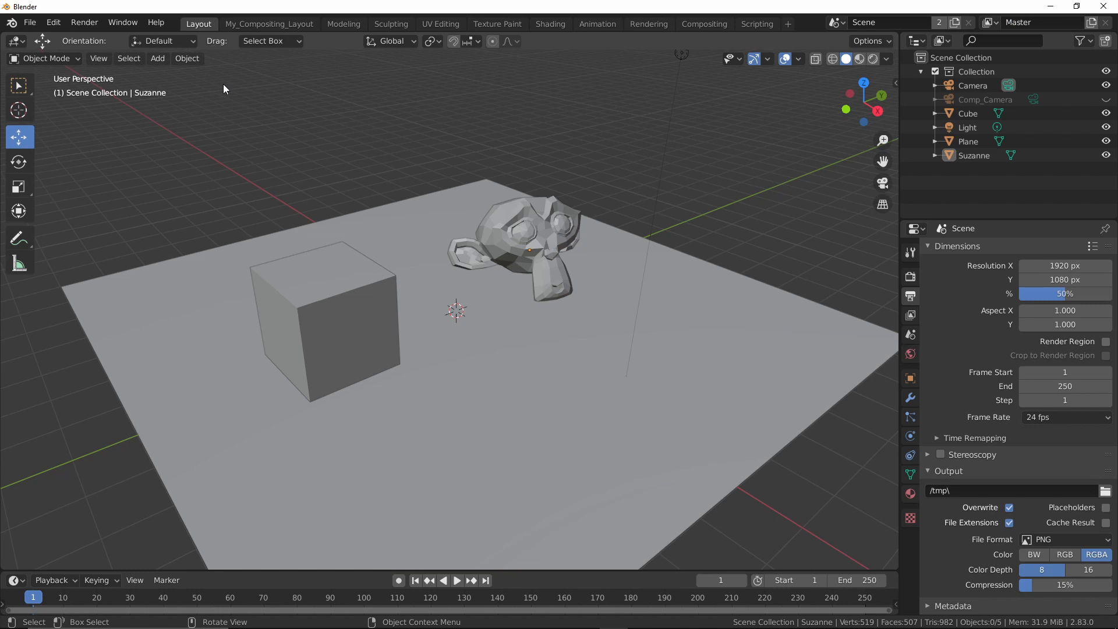
# In the My_Compositing_Layout workspace, choose the Master view layer in the Render Layers node.
pyautogui.click(285, 25)
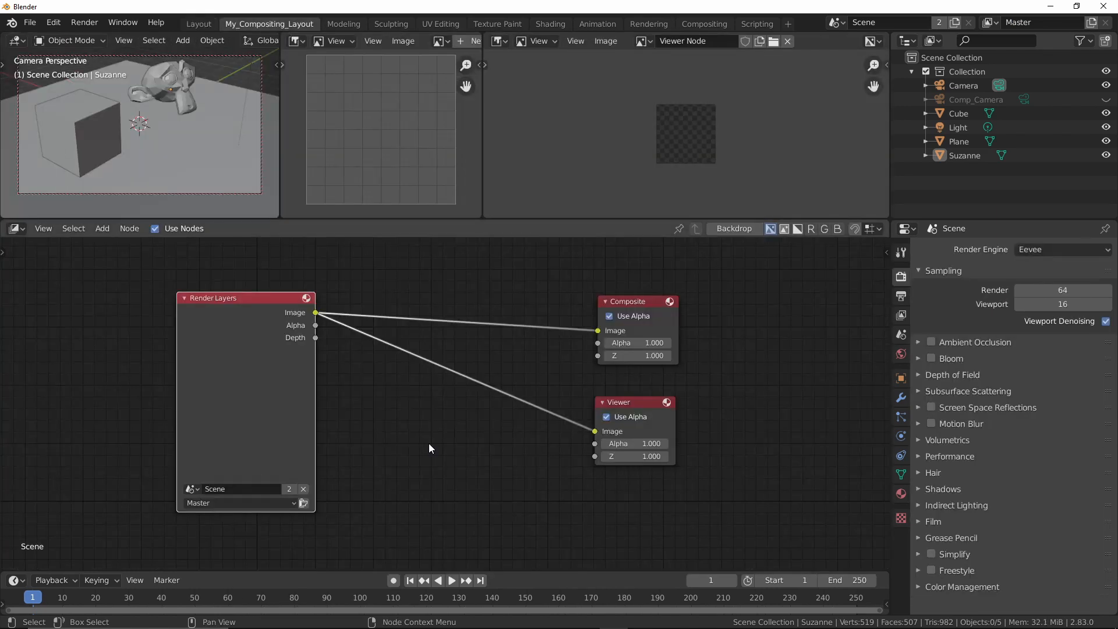
pyautogui.scroll(2, 370, 438)
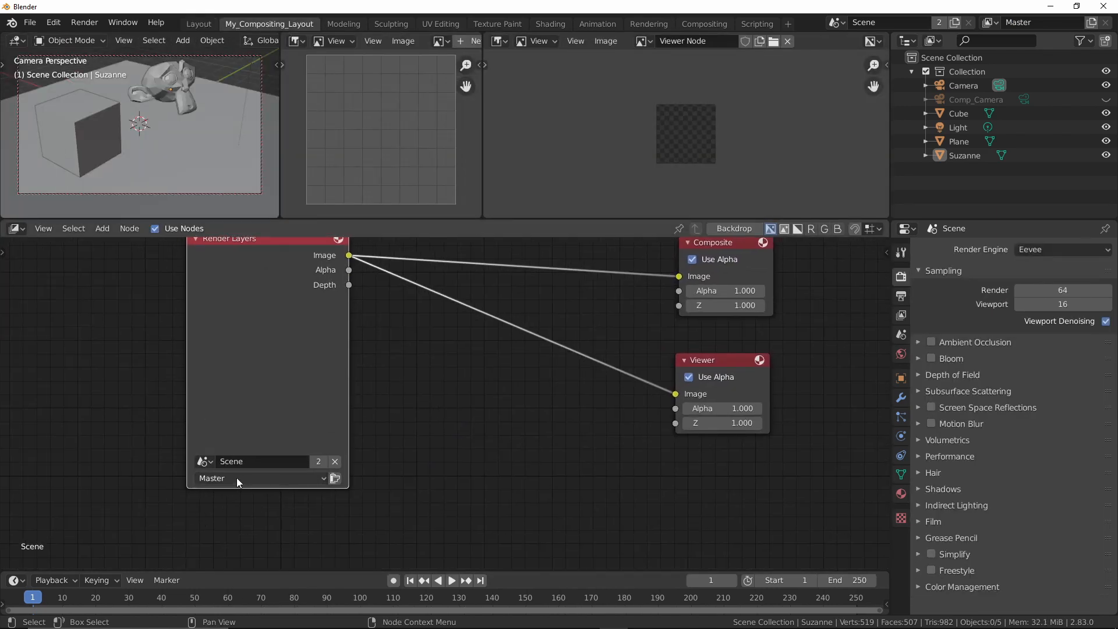
pyautogui.click(236, 478)
pyautogui.click(215, 495)
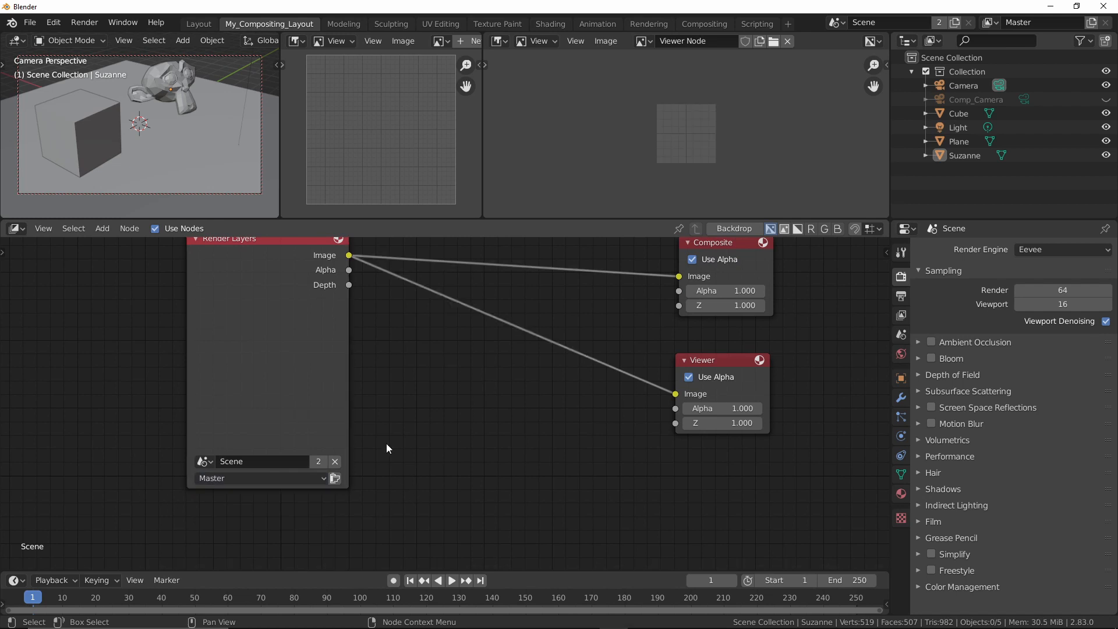
pyautogui.scroll(3, 408, 425)
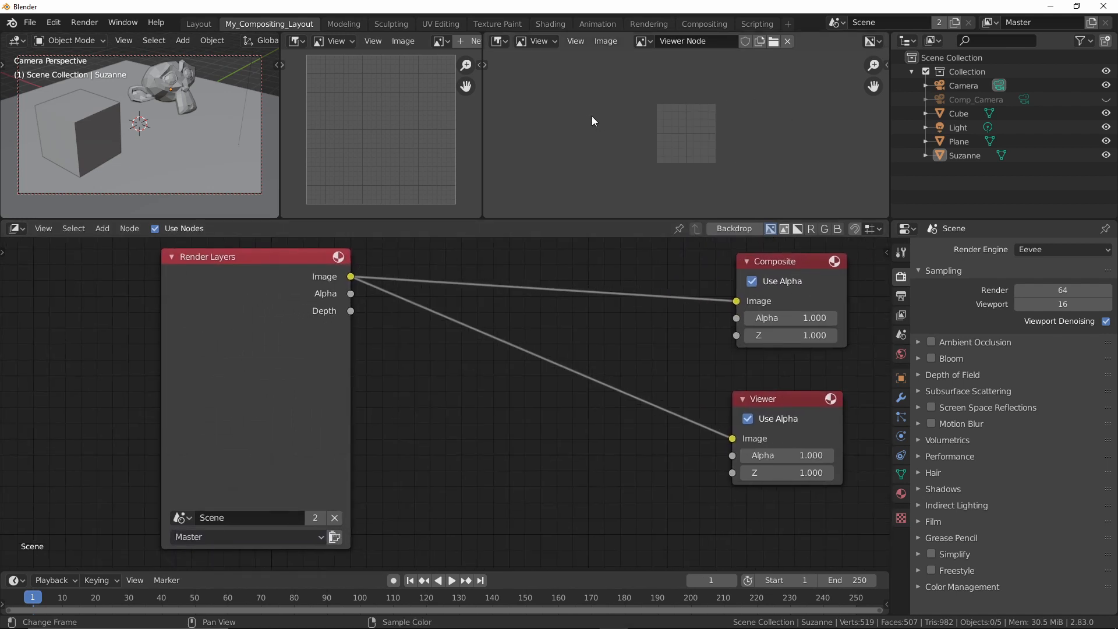
# Render the current frame from the Layout workspace, then return to the My_Compositing_Layout workspace.
pyautogui.click(198, 23)
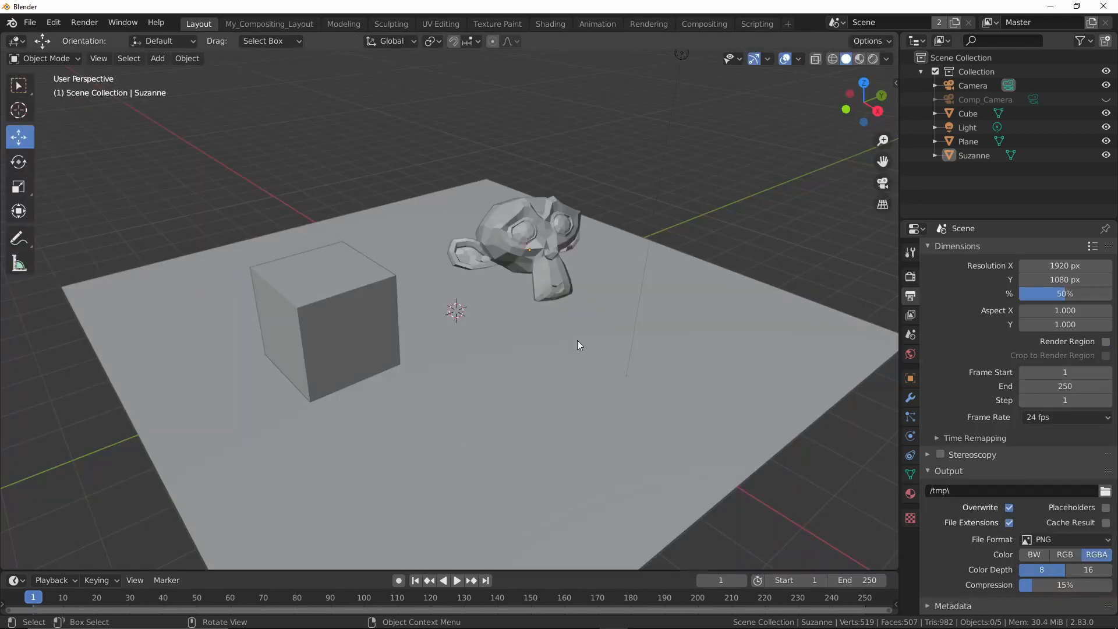
pyautogui.click(268, 24)
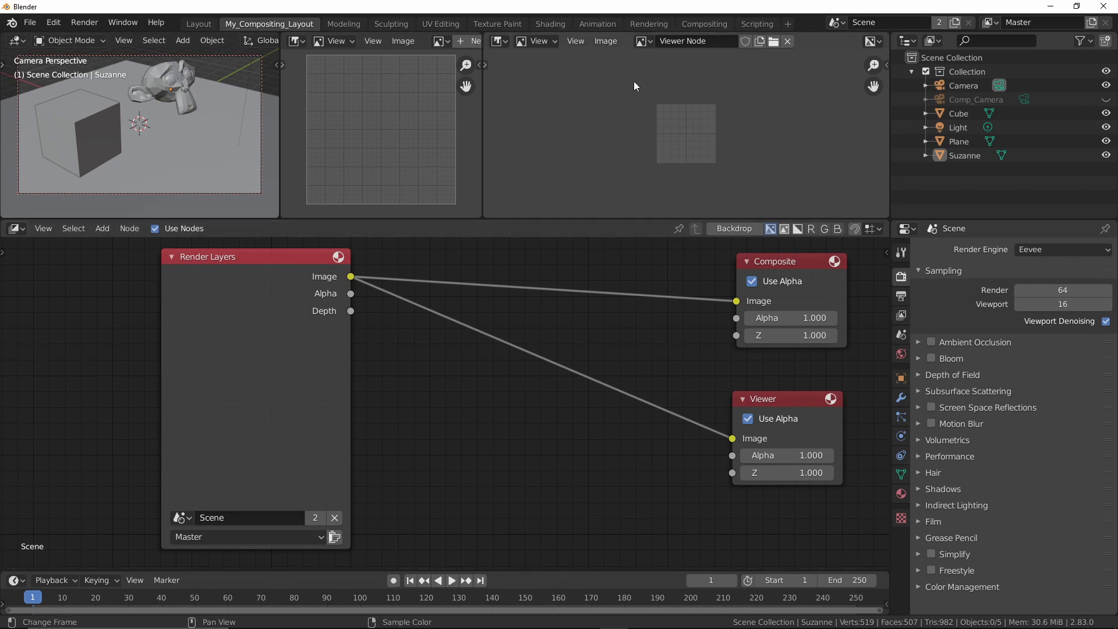
pyautogui.click(198, 24)
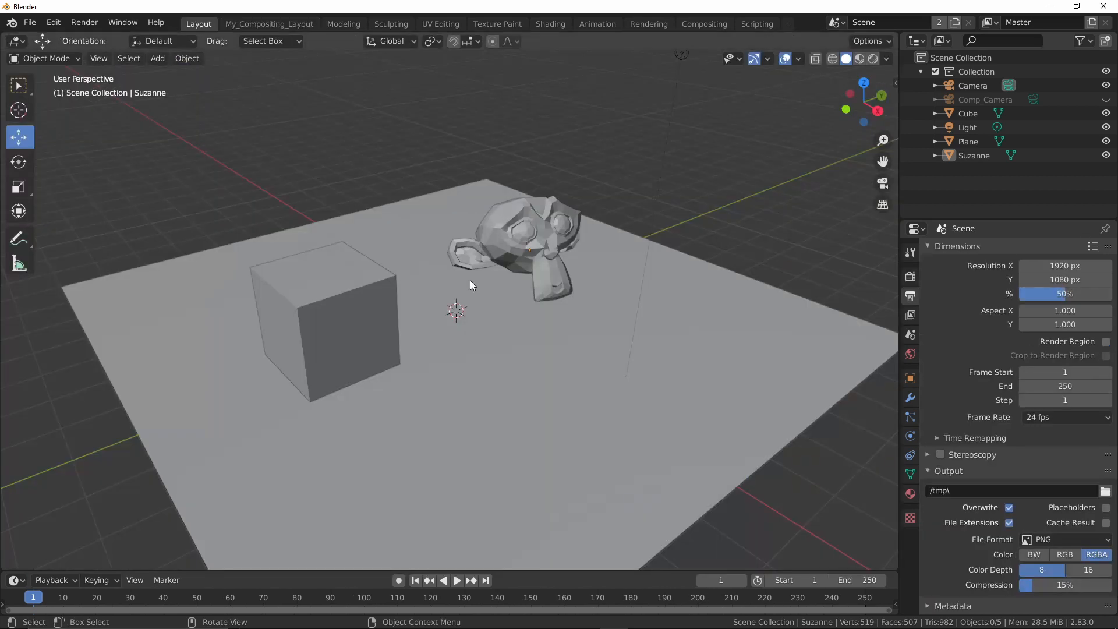
pyautogui.press('F12')
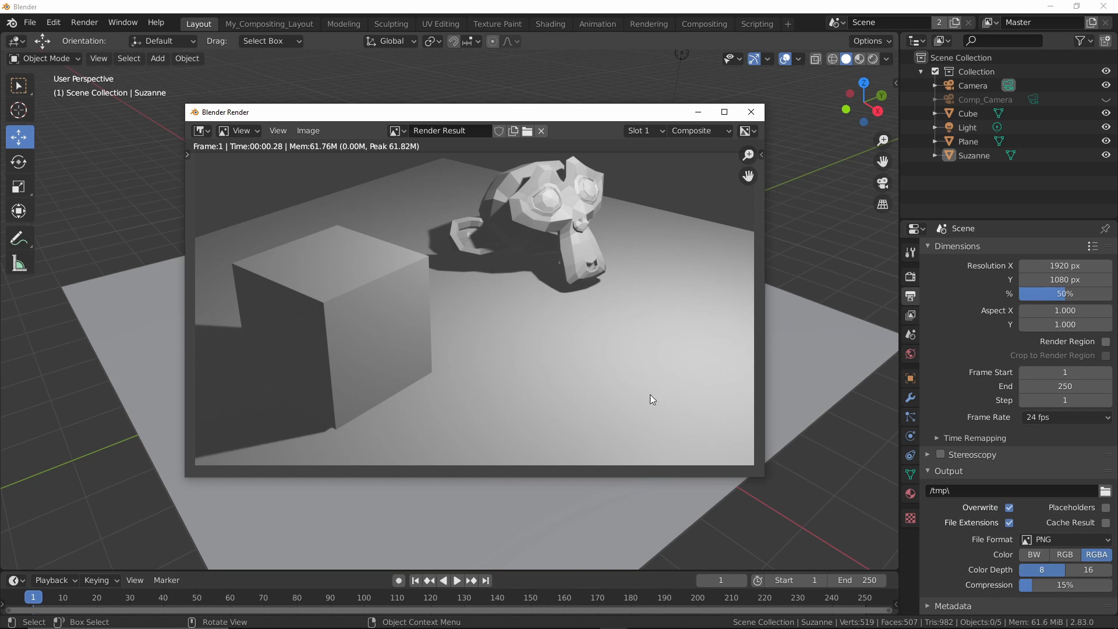
pyautogui.click(911, 276)
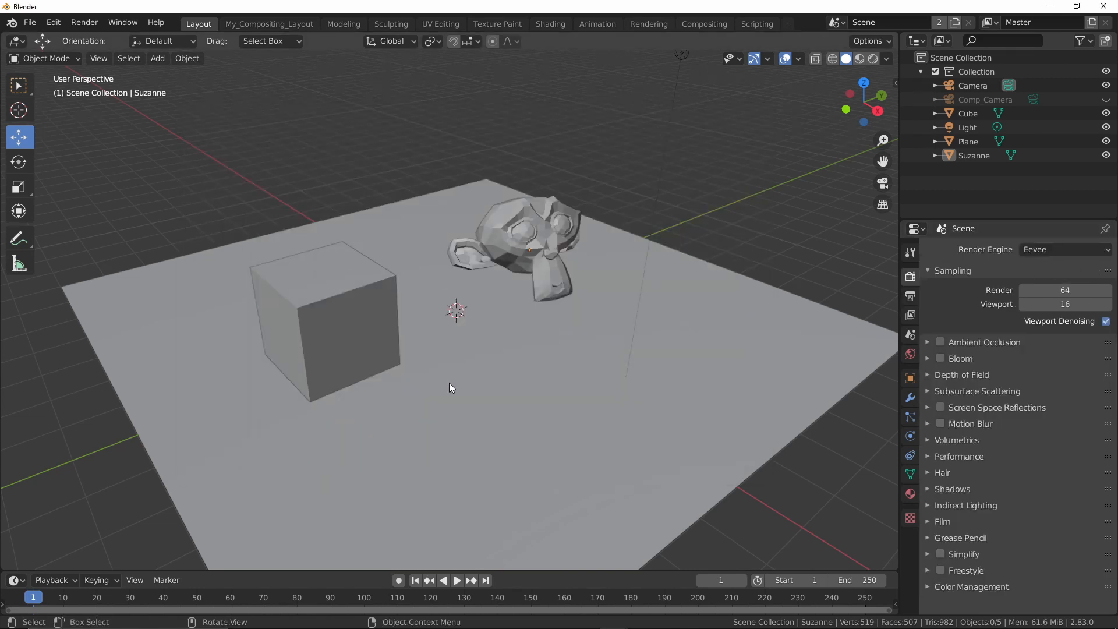
pyautogui.click(277, 22)
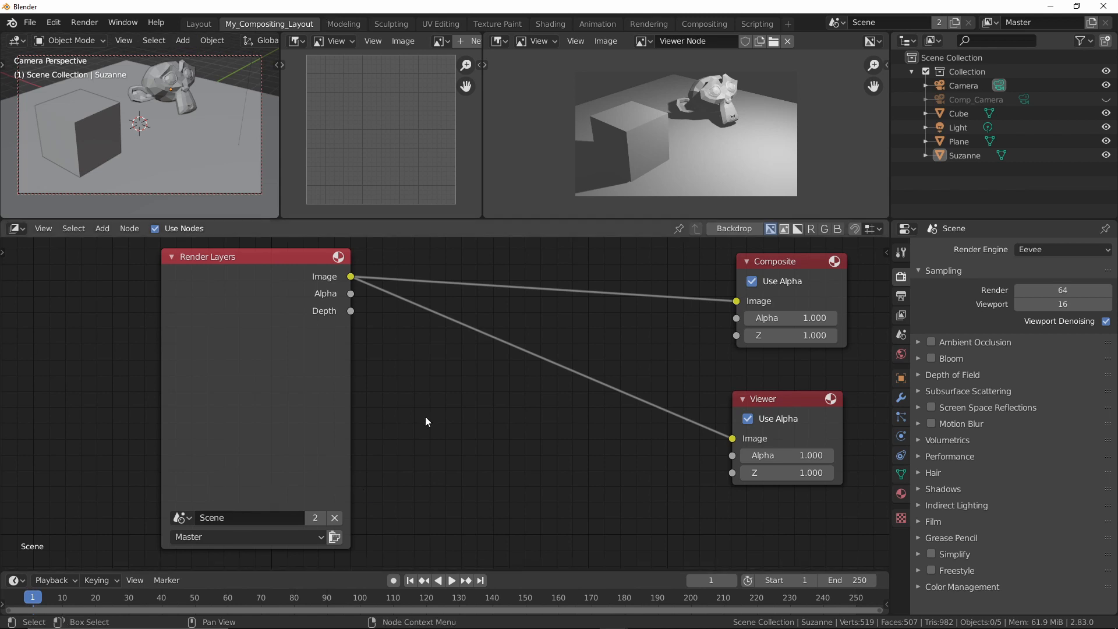
# Reposition the Render Layers and Viewer nodes in the compositor and inspect the rendered image in the Viewer Node image.
pyautogui.moveTo(272, 257); pyautogui.dragTo(267, 289)
pyautogui.moveTo(802, 416); pyautogui.dragTo(764, 447)
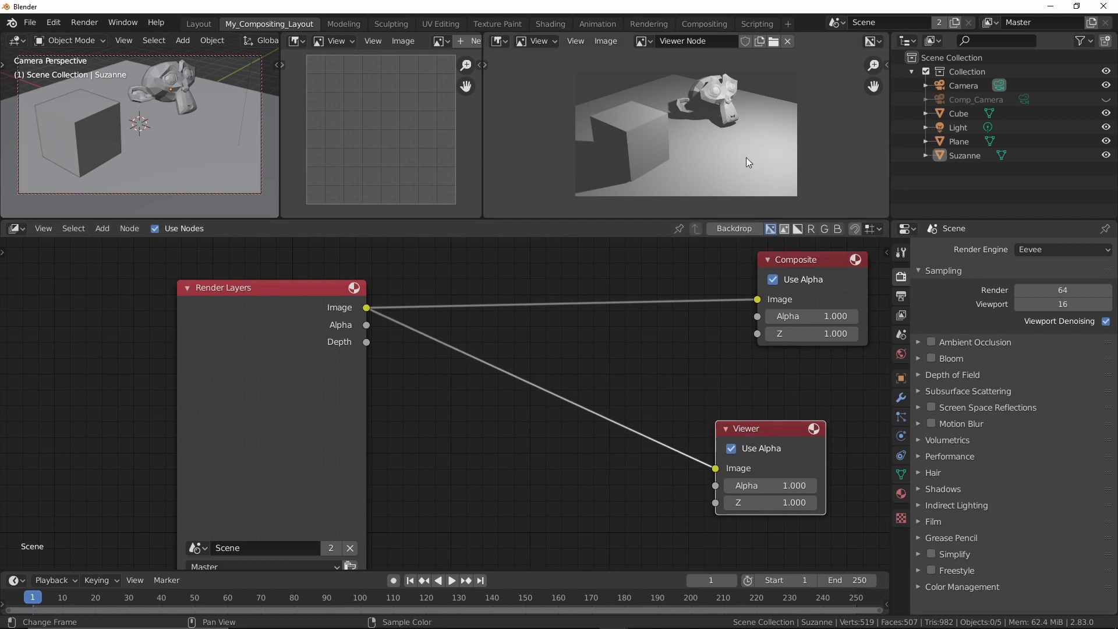
pyautogui.scroll(4, 719, 117)
pyautogui.moveTo(746, 103)
pyautogui.mouseDown(button='middle')
pyautogui.moveTo(712, 137)
pyautogui.moveTo(731, 108)
pyautogui.mouseUp(button='middle')
pyautogui.scroll(-5, 731, 109)
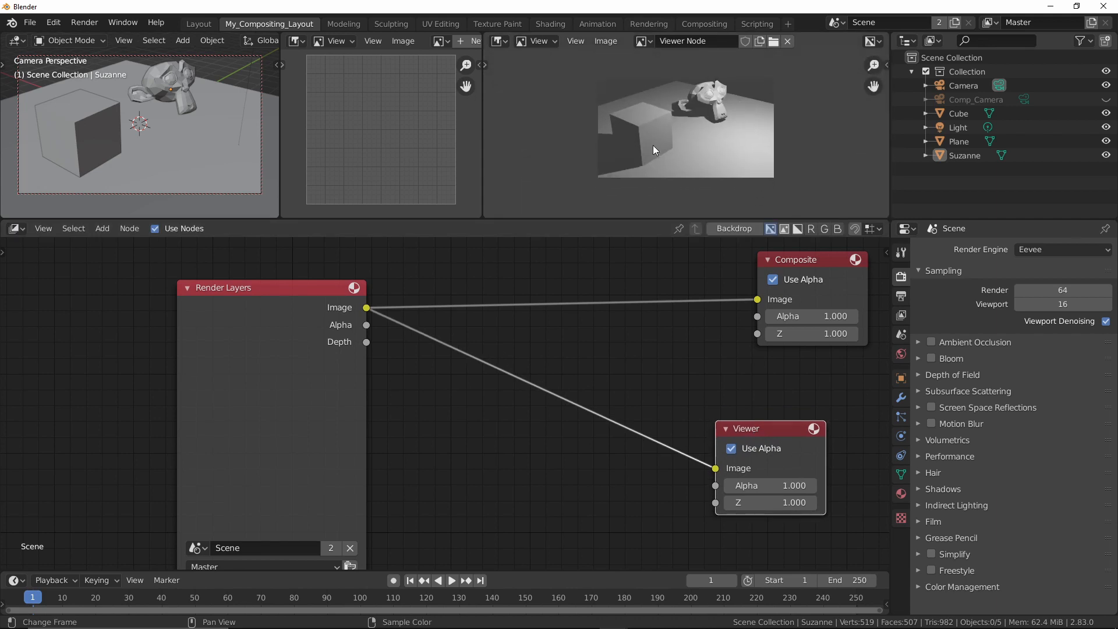
# Preview the Render Layers node's Alpha output through the Viewer node.
pyautogui.moveTo(418, 383); pyautogui.dragTo(420, 366, button='middle')
pyautogui.moveTo(367, 307); pyautogui.dragTo(502, 414)
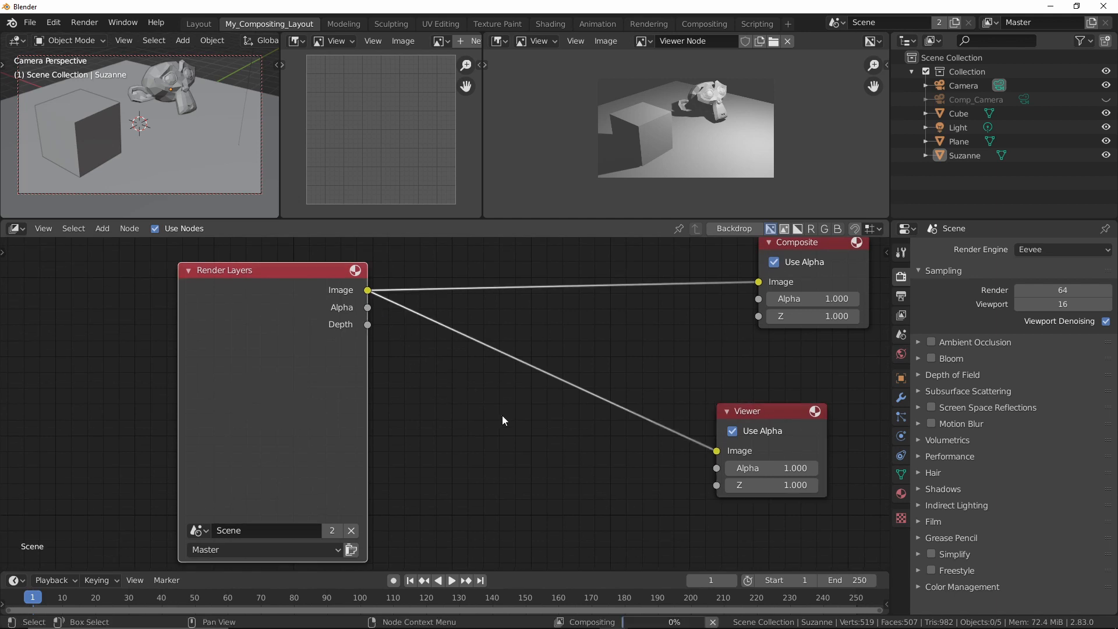
pyautogui.keyDown('ctrl'); pyautogui.keyDown('shift'); pyautogui.click(272, 298); pyautogui.keyUp('shift'); pyautogui.keyUp('ctrl')
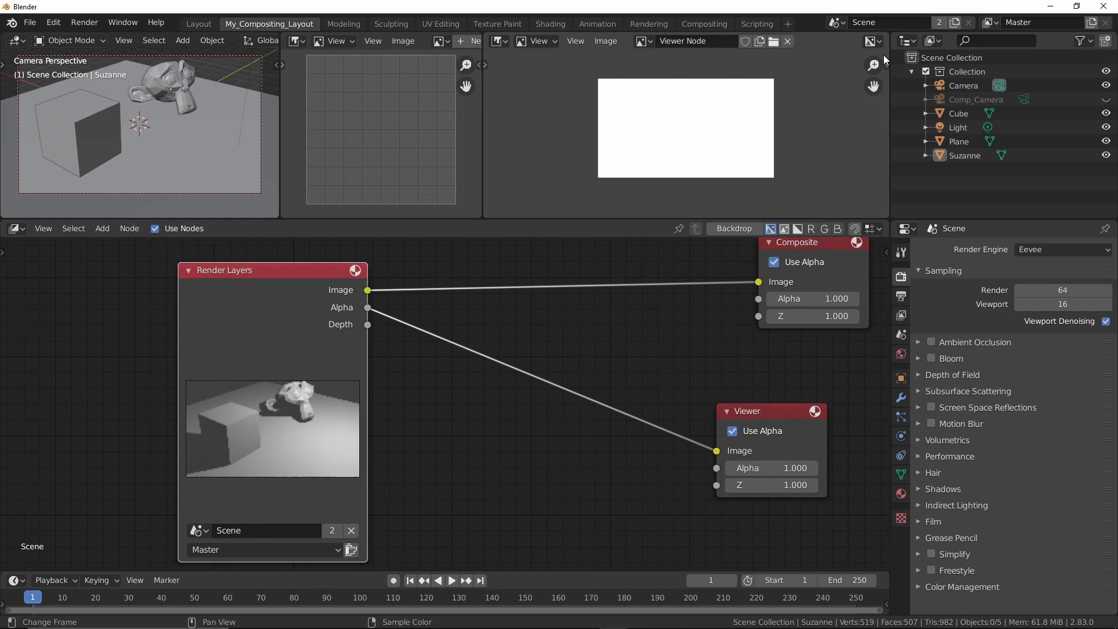
# Start the Shortcut VUr display from the 3D viewport's sidebar and collapse that sidebar again.
pyautogui.press('n')
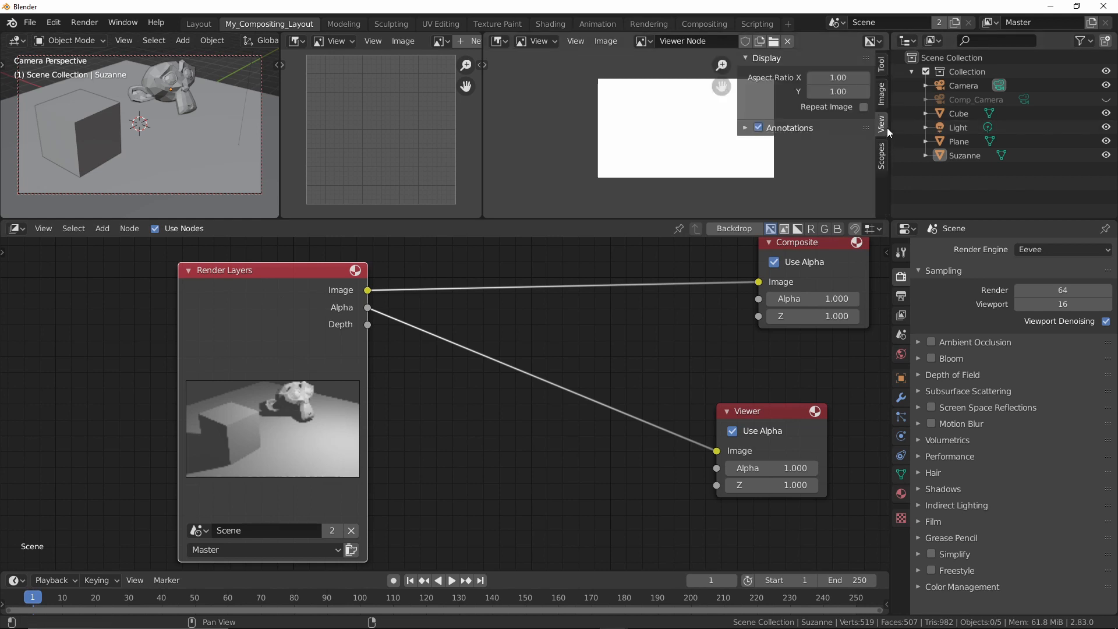
pyautogui.click(247, 82)
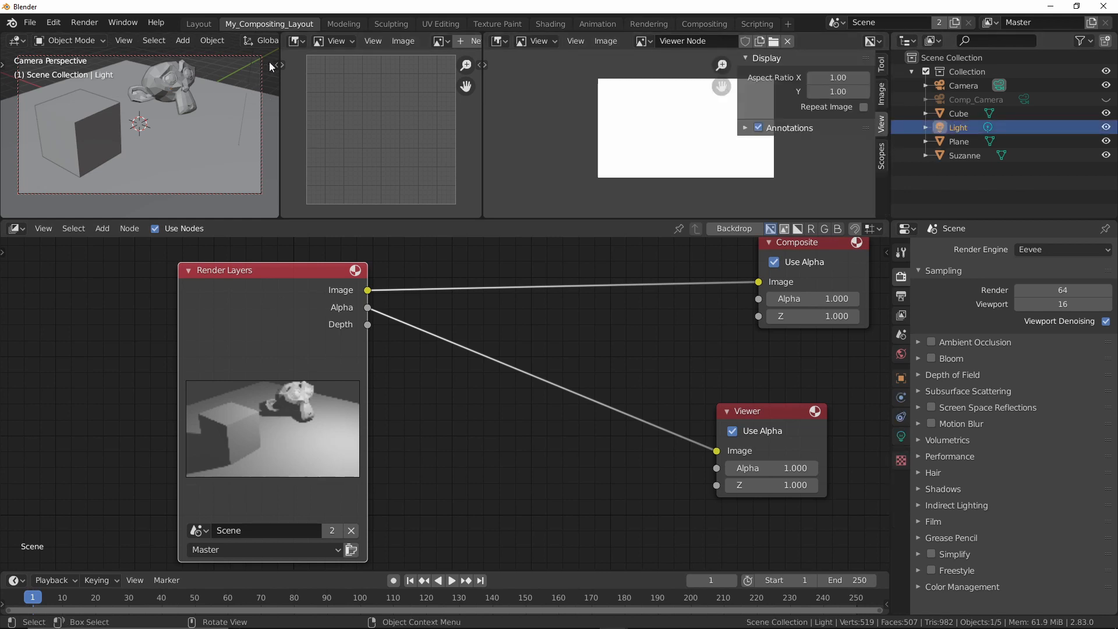
pyautogui.press('n')
pyautogui.click(272, 162)
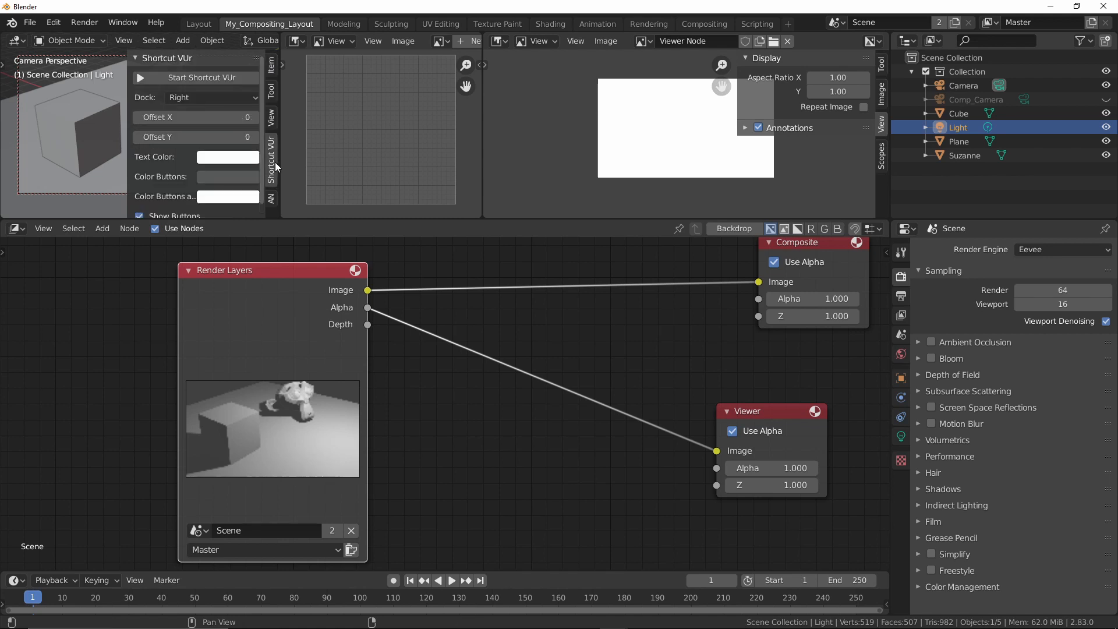
pyautogui.click(202, 78)
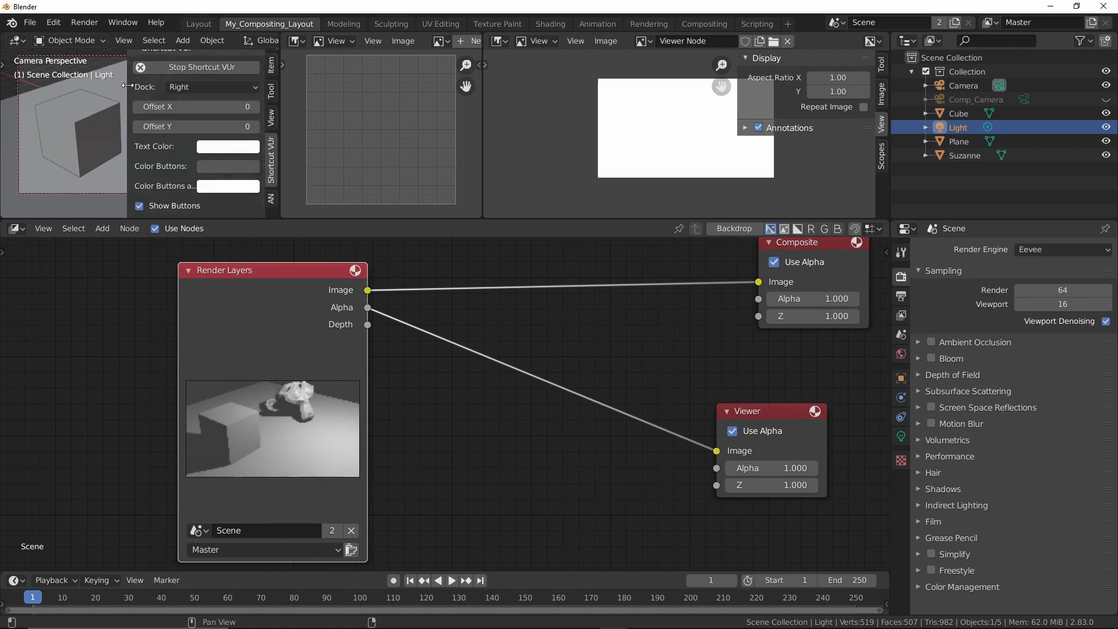
pyautogui.moveTo(127, 85); pyautogui.dragTo(245, 93)
pyautogui.click(411, 407)
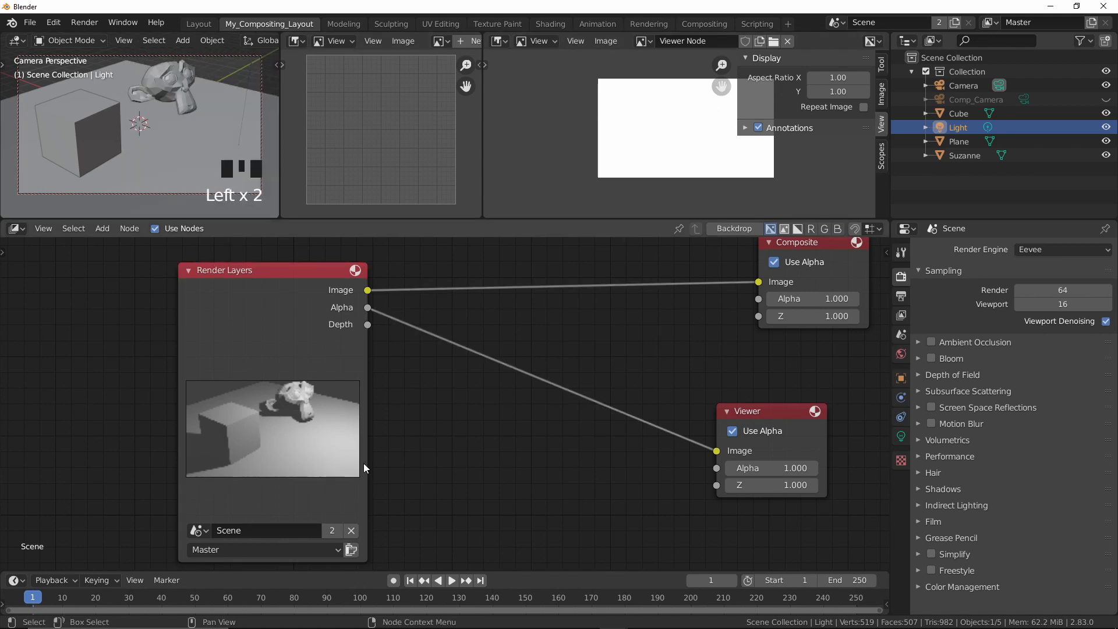
# Cycle the Viewer node's input through the Render Layers outputs repeatedly, ending on Depth.
pyautogui.keyDown('ctrl'); pyautogui.keyDown('shift'); pyautogui.click(289, 326); pyautogui.keyUp('shift'); pyautogui.keyUp('ctrl')
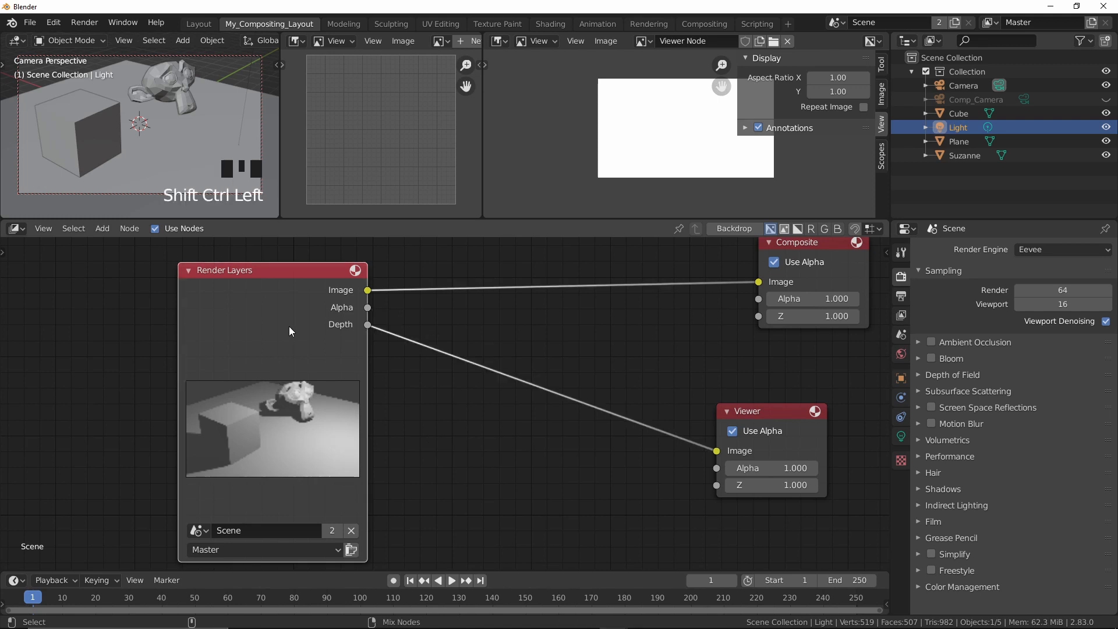
pyautogui.keyDown('ctrl'); pyautogui.keyDown('shift'); pyautogui.click(288, 312); pyautogui.keyUp('shift'); pyautogui.keyUp('ctrl')
pyautogui.keyDown('ctrl'); pyautogui.keyDown('shift'); pyautogui.click(288, 312); pyautogui.keyUp('shift'); pyautogui.keyUp('ctrl')
pyautogui.keyDown('ctrl'); pyautogui.keyDown('shift'); pyautogui.click(289, 313); pyautogui.keyUp('shift'); pyautogui.keyUp('ctrl')
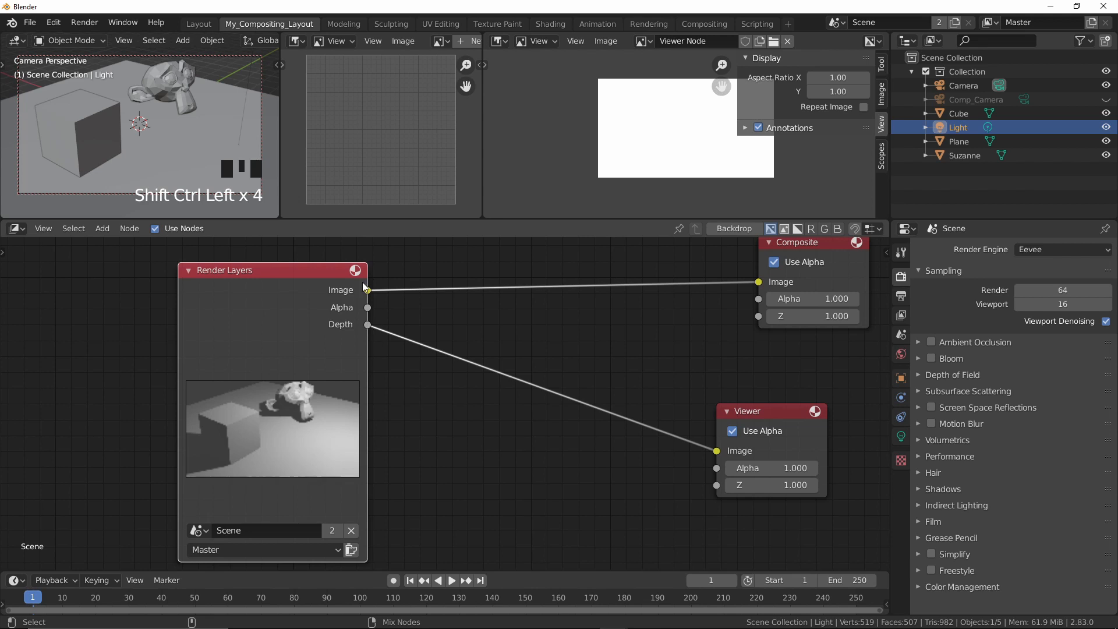
pyautogui.keyDown('ctrl'); pyautogui.keyDown('shift'); pyautogui.click(270, 315); pyautogui.keyUp('shift'); pyautogui.keyUp('ctrl')
pyautogui.keyDown('ctrl'); pyautogui.keyDown('shift'); pyautogui.click(270, 315); pyautogui.keyUp('shift'); pyautogui.keyUp('ctrl')
pyautogui.keyDown('ctrl'); pyautogui.keyDown('shift'); pyautogui.click(270, 315); pyautogui.keyUp('shift'); pyautogui.keyUp('ctrl')
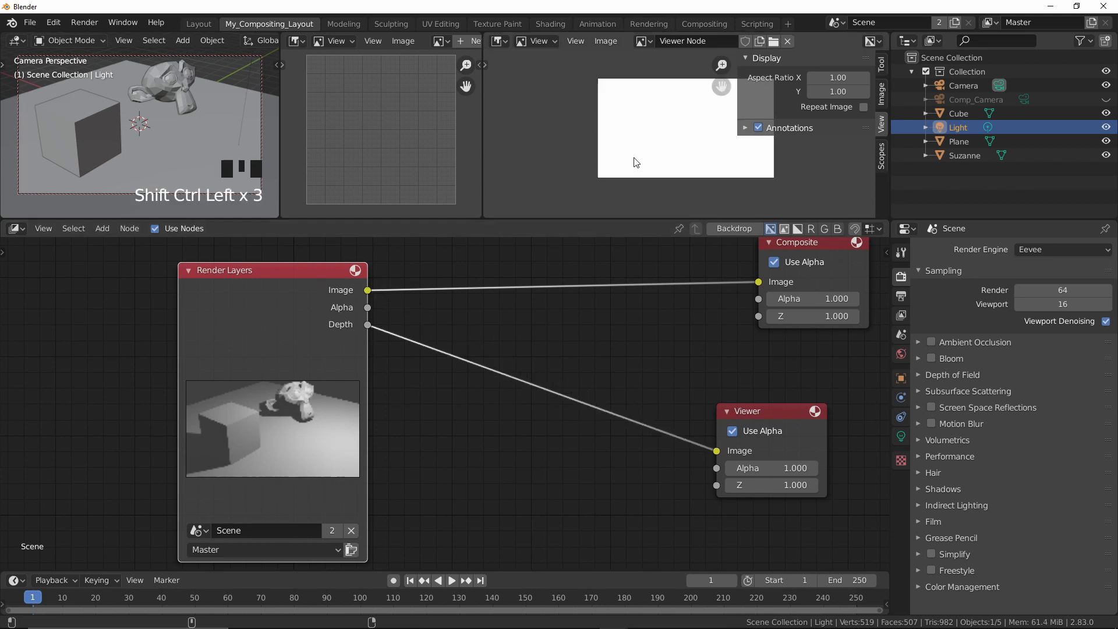
# Collapse the image editor's sidebar and preview the Image, Alpha and Depth outputs in turn through the Viewer node.
pyautogui.moveTo(738, 107); pyautogui.dragTo(873, 108)
pyautogui.keyDown('ctrl'); pyautogui.keyDown('shift'); pyautogui.click(292, 289); pyautogui.keyUp('shift'); pyautogui.keyUp('ctrl')
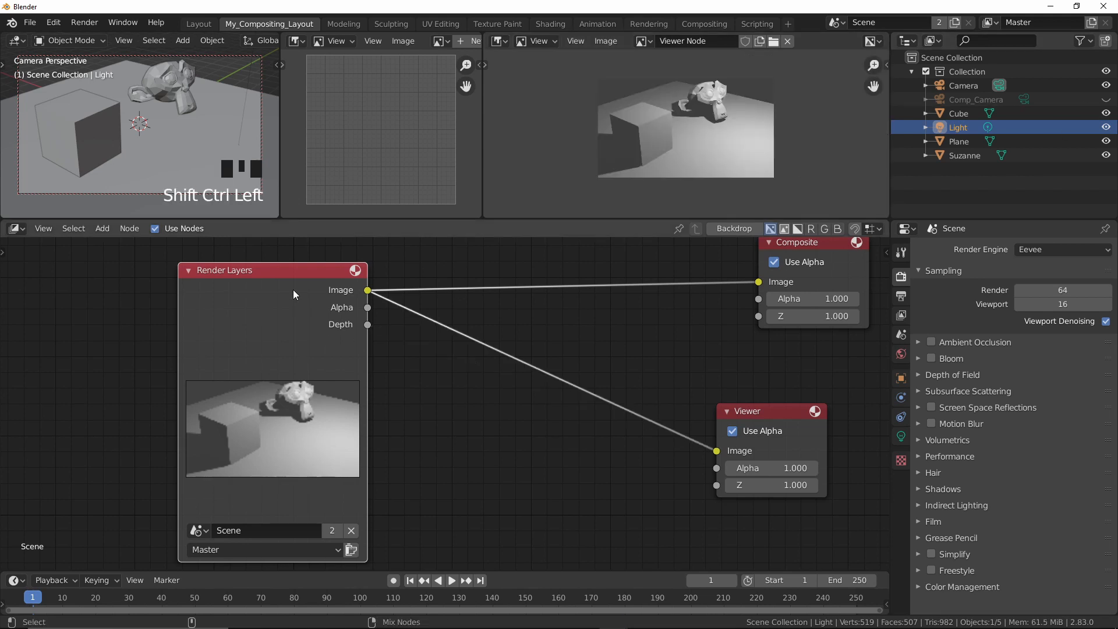
pyautogui.keyDown('ctrl'); pyautogui.keyDown('shift'); pyautogui.click(292, 300); pyautogui.keyUp('shift'); pyautogui.keyUp('ctrl')
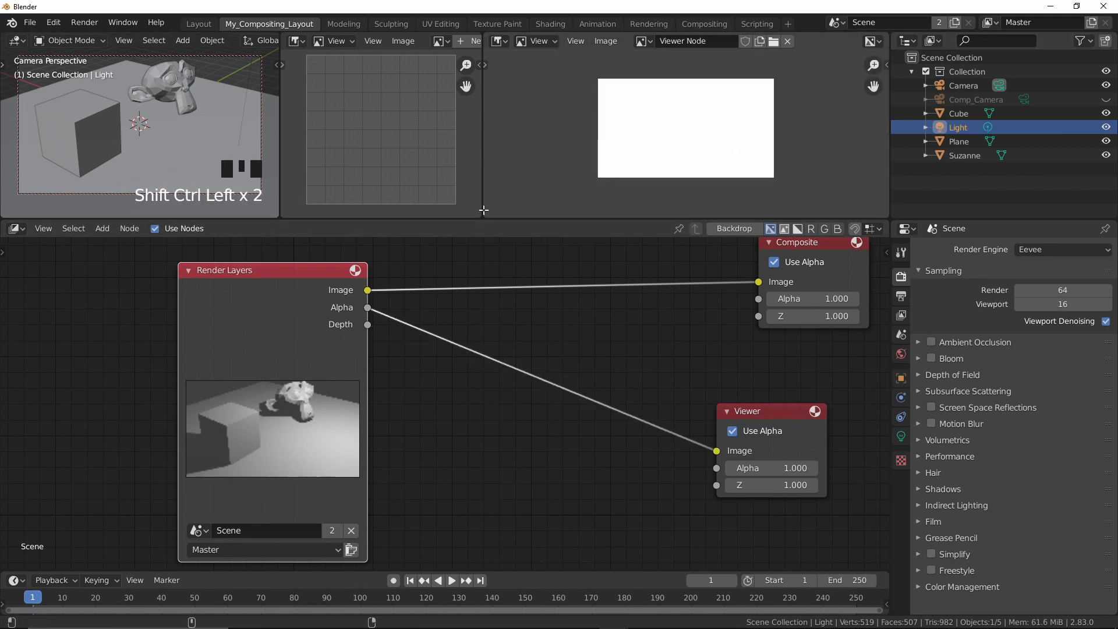
pyautogui.keyDown('ctrl'); pyautogui.keyDown('shift'); pyautogui.click(275, 327); pyautogui.keyUp('shift'); pyautogui.keyUp('ctrl')
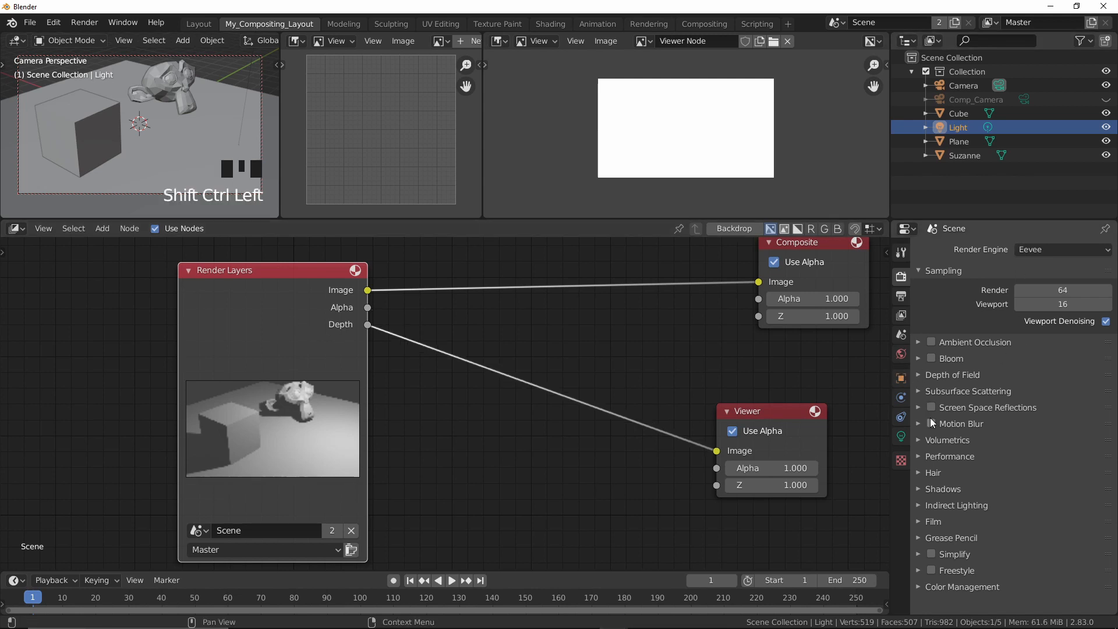
# Enable the Transparent option in the Film render settings.
pyautogui.click(901, 278)
pyautogui.click(928, 528)
pyautogui.scroll(-5, 1089, 524)
pyautogui.click(1094, 522)
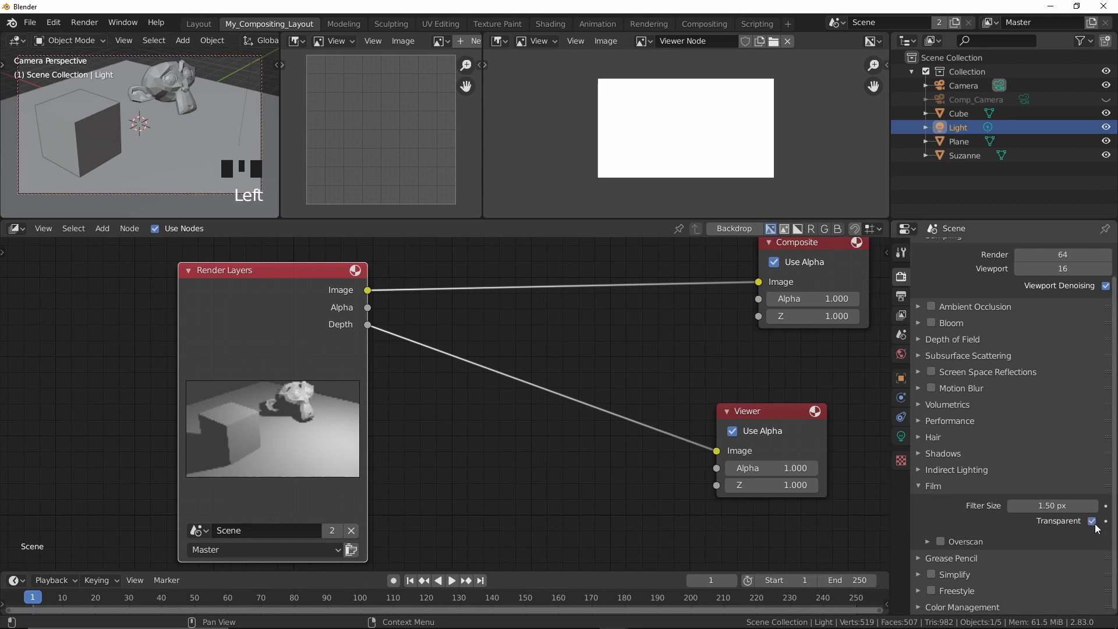
pyautogui.click(580, 476)
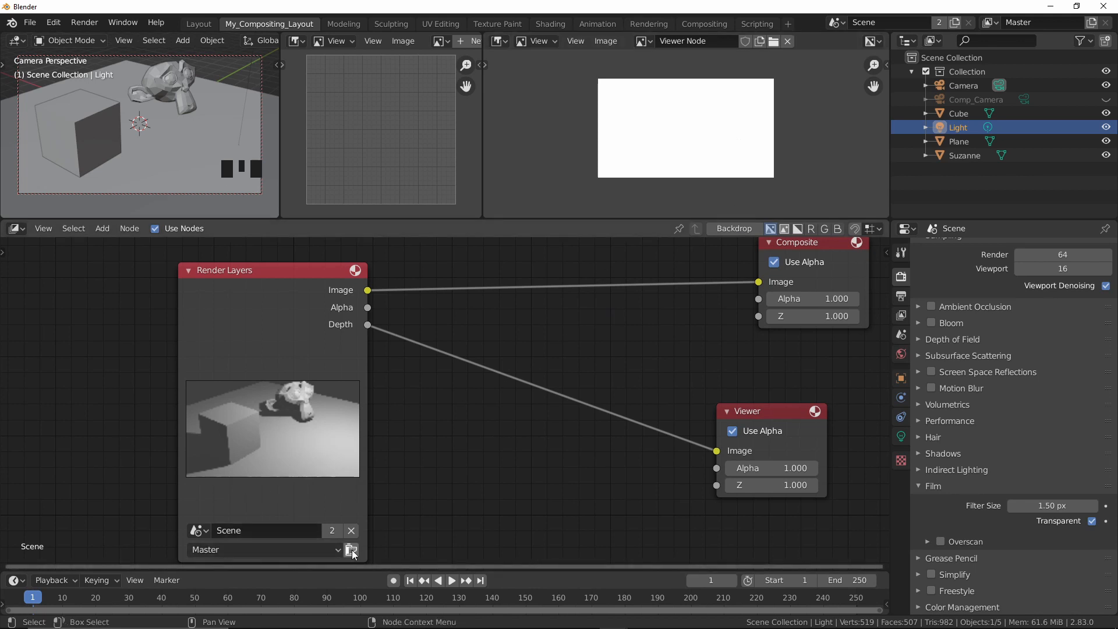
# Re-render the Master view layer from the Render Layers node and close the render window.
pyautogui.click(258, 551)
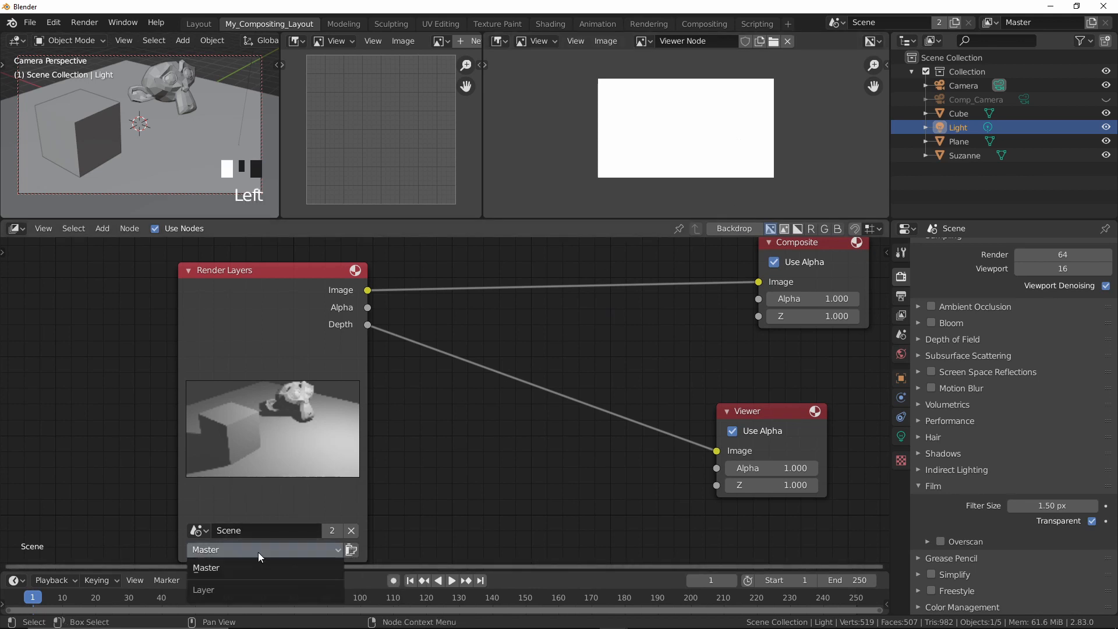
pyautogui.click(244, 550)
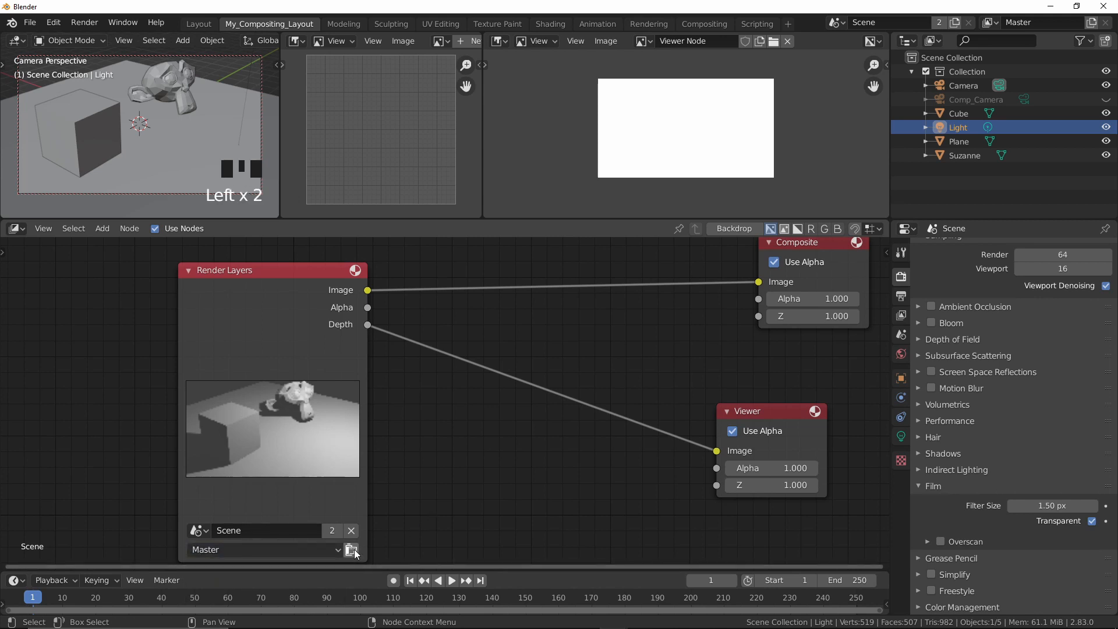
pyautogui.click(352, 551)
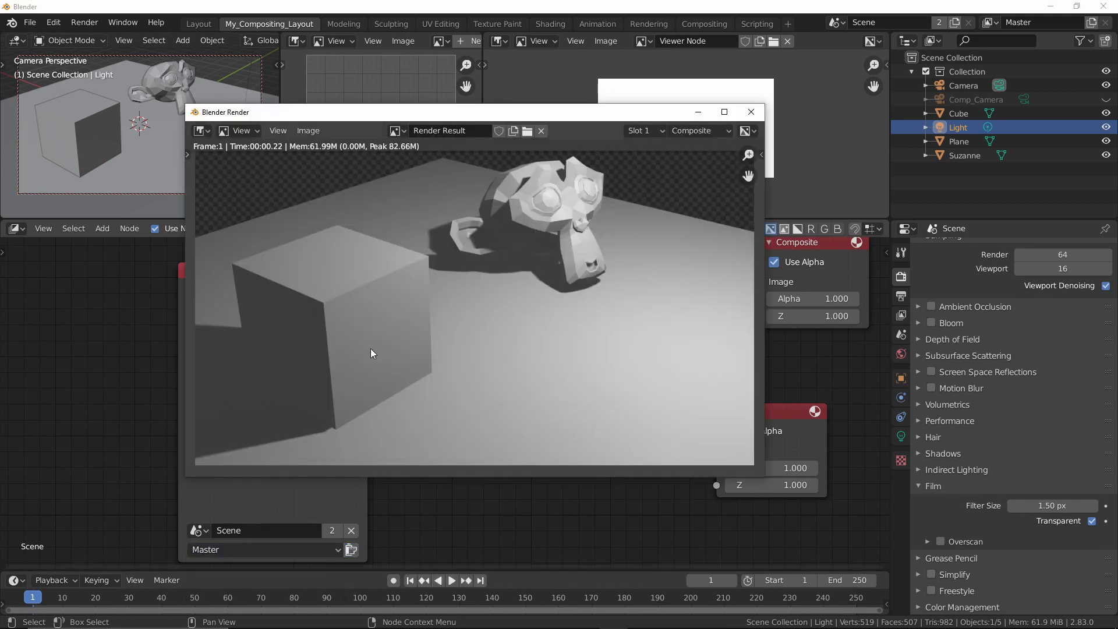
pyautogui.click(755, 112)
pyautogui.click(373, 417)
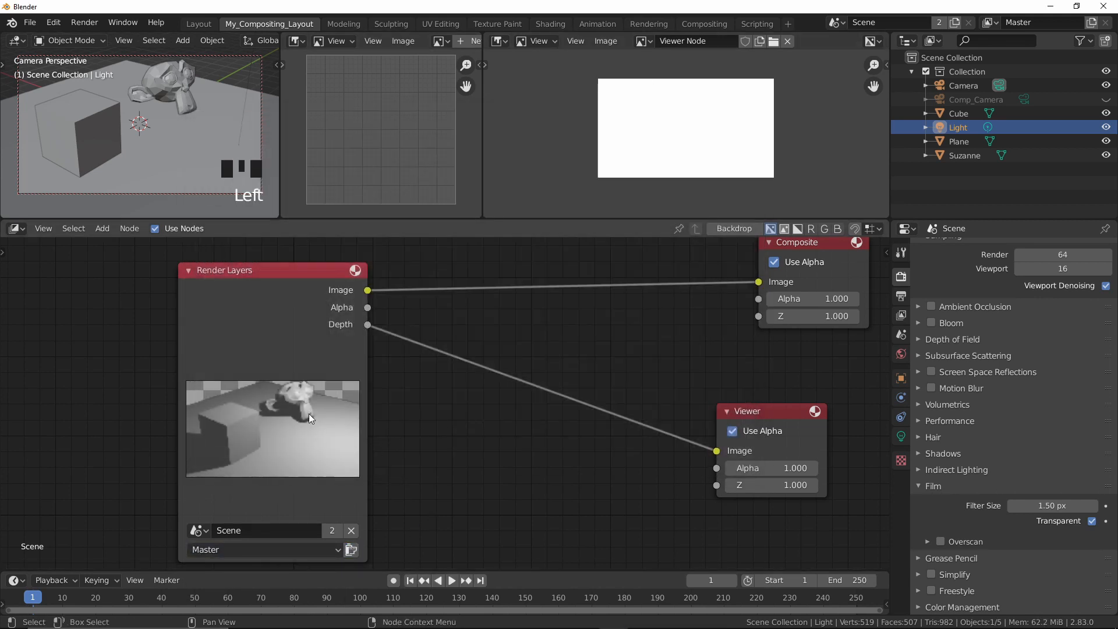
# Cycle the Viewer node's input through the Render Layers outputs until the Alpha output of the transparent render is previewed.
pyautogui.keyDown('ctrl'); pyautogui.keyDown('shift'); pyautogui.click(240, 286); pyautogui.keyUp('shift'); pyautogui.keyUp('ctrl')
pyautogui.keyDown('ctrl'); pyautogui.keyDown('shift'); pyautogui.click(280, 301); pyautogui.keyUp('shift'); pyautogui.keyUp('ctrl')
pyautogui.keyDown('ctrl'); pyautogui.keyDown('shift'); pyautogui.click(282, 296); pyautogui.keyUp('shift'); pyautogui.keyUp('ctrl')
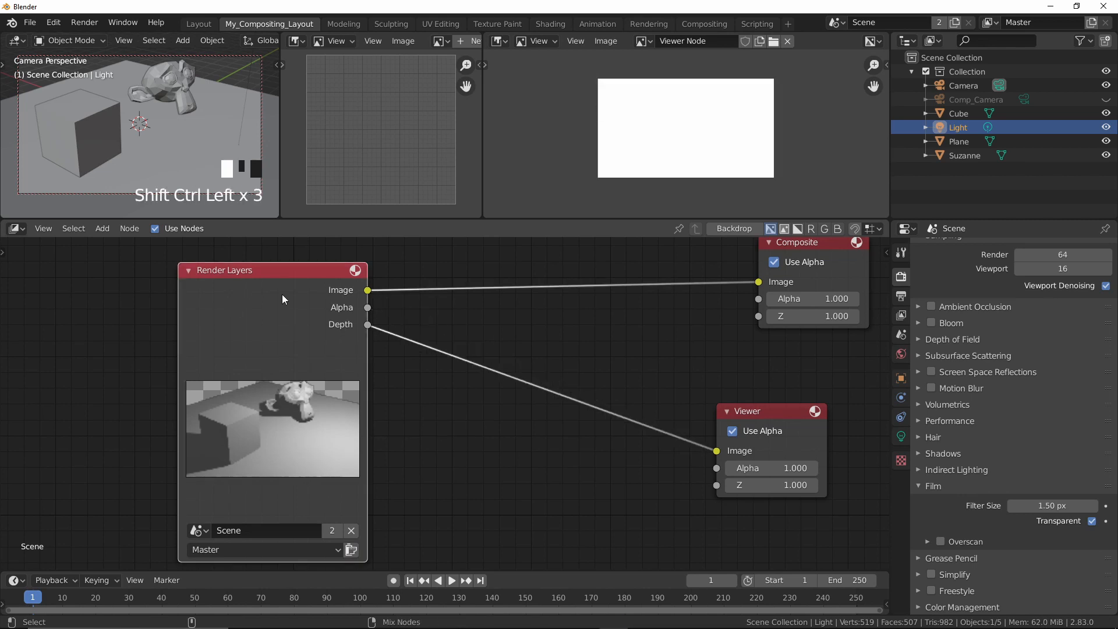
pyautogui.keyDown('ctrl'); pyautogui.keyDown('shift'); pyautogui.click(318, 286); pyautogui.keyUp('shift'); pyautogui.keyUp('ctrl')
pyautogui.keyDown('ctrl'); pyautogui.keyDown('shift'); pyautogui.click(322, 284); pyautogui.keyUp('shift'); pyautogui.keyUp('ctrl')
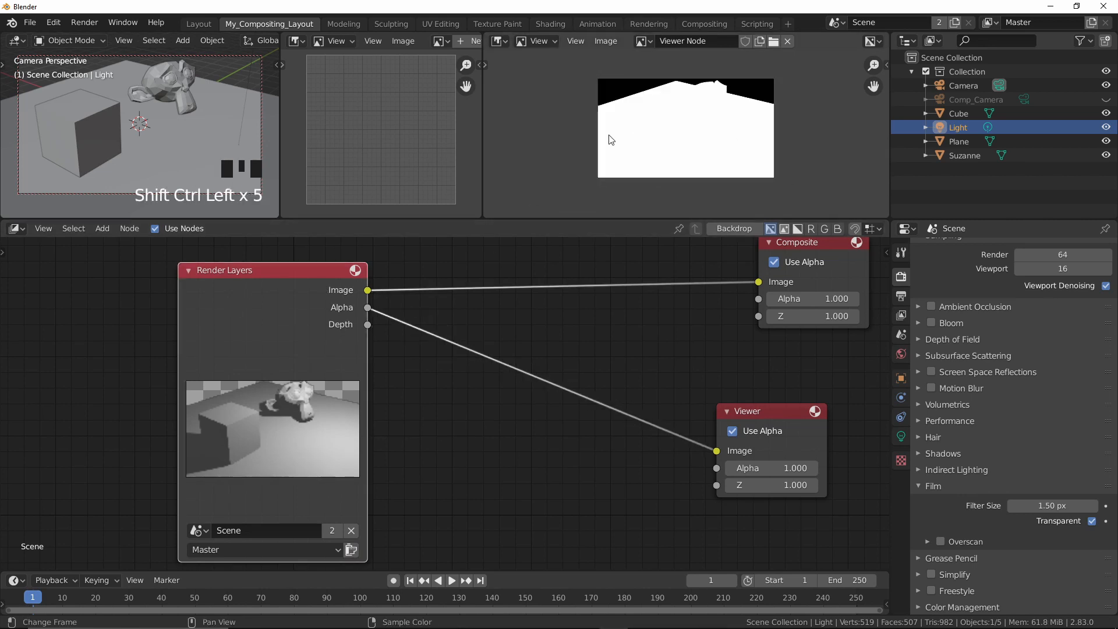
# Preview the Render Layers Depth output in the Viewer, show the Master layer's pass settings, and switch the preview back to the Image output.
pyautogui.keyDown('ctrl'); pyautogui.keyDown('shift'); pyautogui.click(313, 322); pyautogui.keyUp('shift'); pyautogui.keyUp('ctrl')
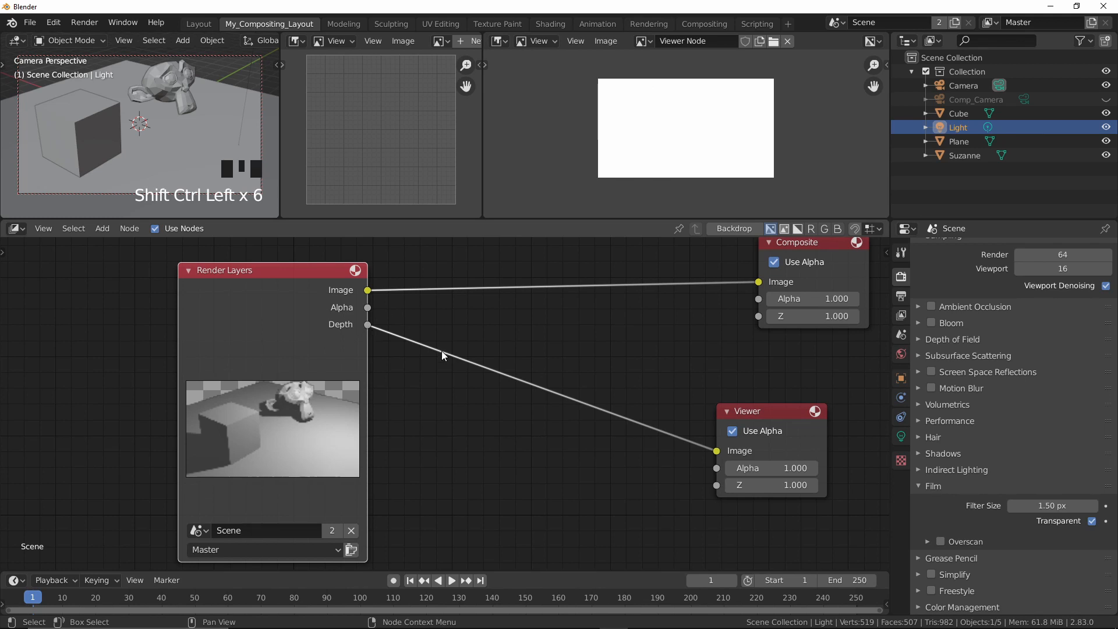
pyautogui.click(903, 308)
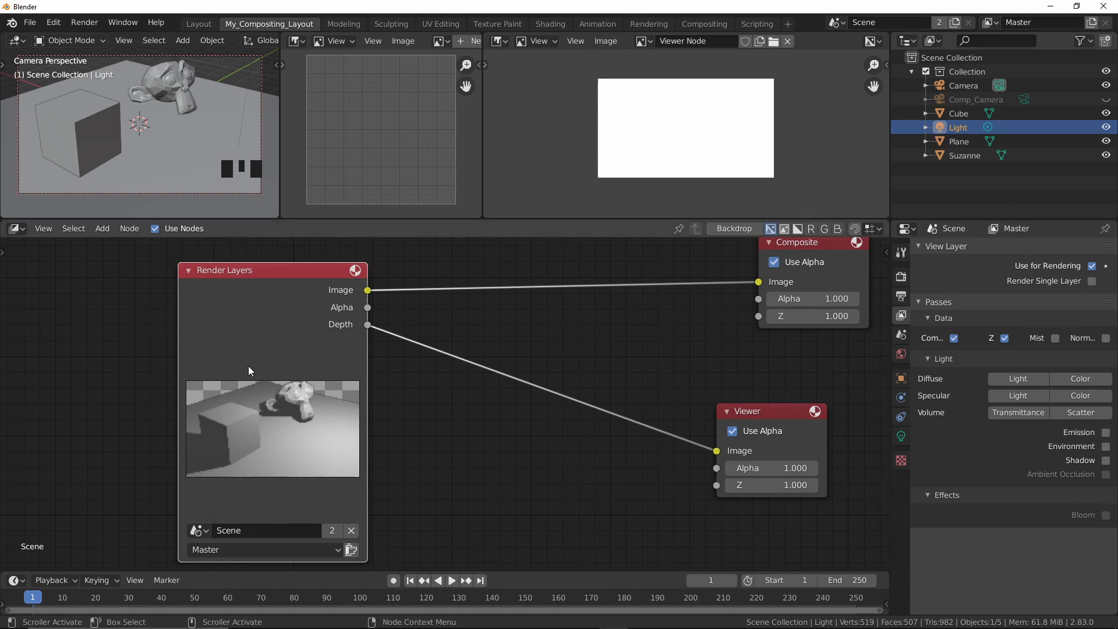
pyautogui.keyDown('ctrl'); pyautogui.keyDown('shift'); pyautogui.click(267, 309); pyautogui.keyUp('shift'); pyautogui.keyUp('ctrl')
pyautogui.scroll(2, 708, 142)
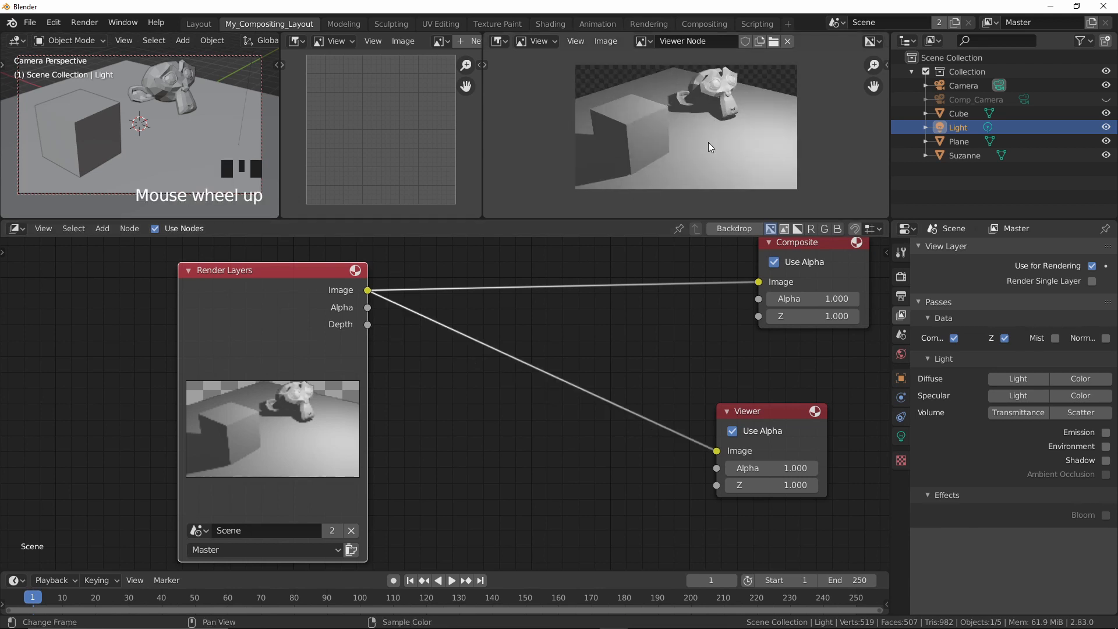
pyautogui.moveTo(745, 127); pyautogui.dragTo(740, 132, button='middle')
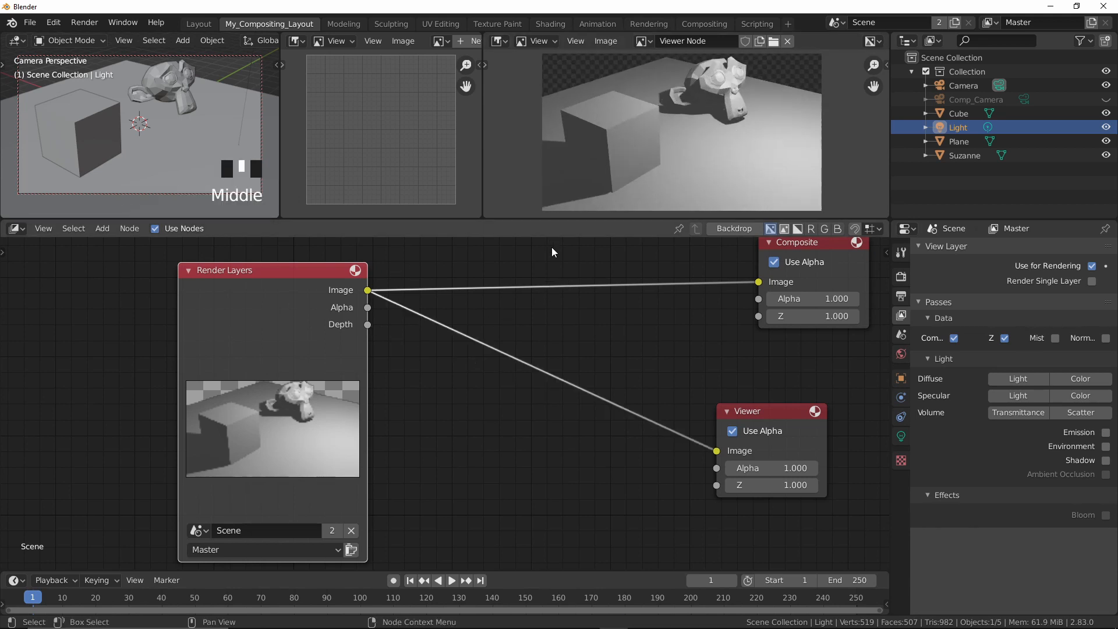
pyautogui.moveTo(552, 252); pyautogui.dragTo(533, 253, button='middle')
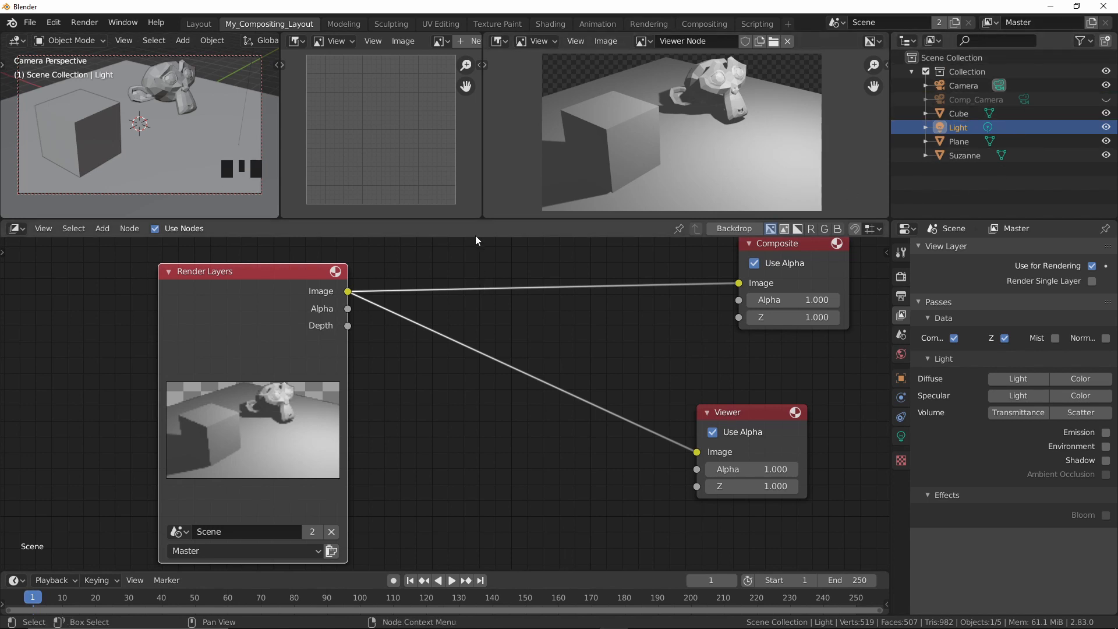
# Switch to the Layout workspace and select the plane, the cube and Suzanne in turn in the 3D viewport.
pyautogui.click(199, 23)
pyautogui.moveTo(601, 315)
pyautogui.mouseDown(button='middle')
pyautogui.moveTo(570, 323)
pyautogui.moveTo(588, 324)
pyautogui.mouseUp(button='middle')
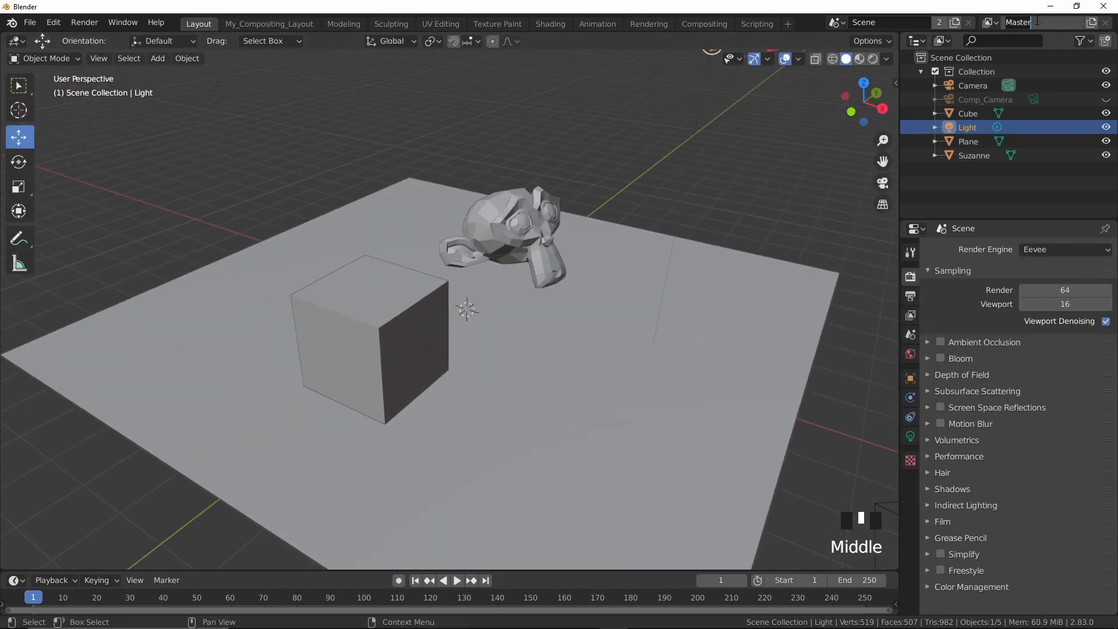
pyautogui.click(621, 418)
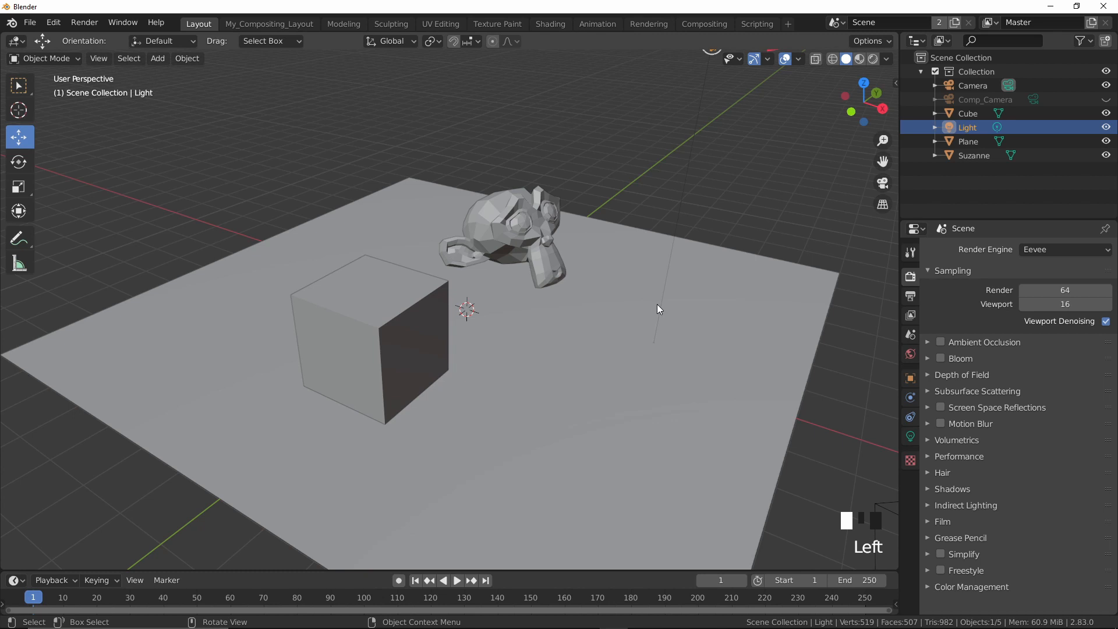
pyautogui.click(667, 285)
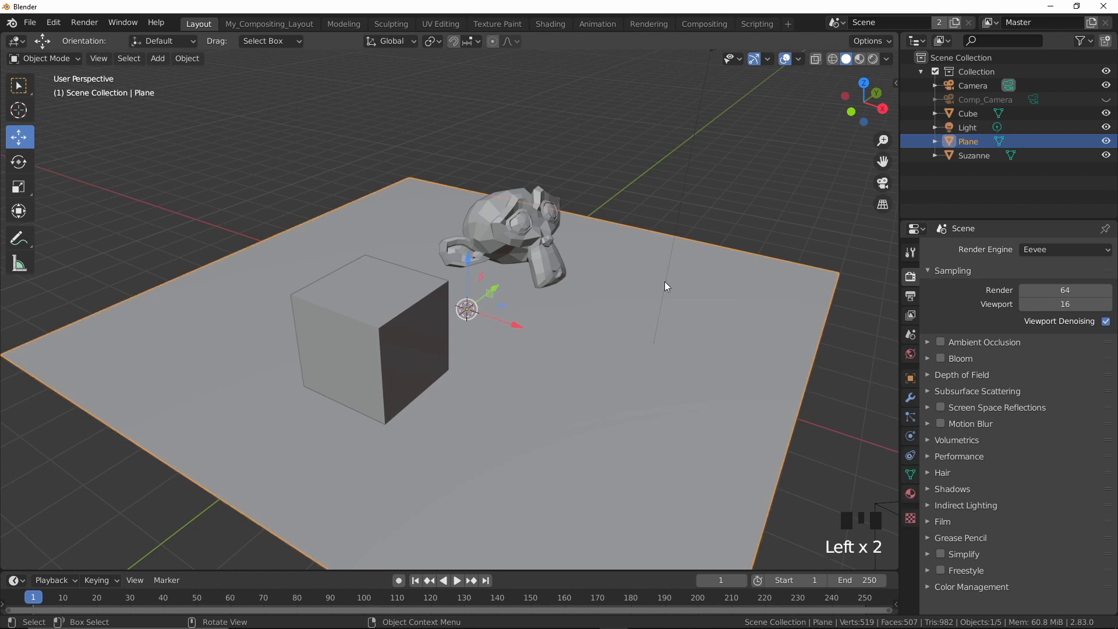
pyautogui.click(365, 301)
pyautogui.click(506, 232)
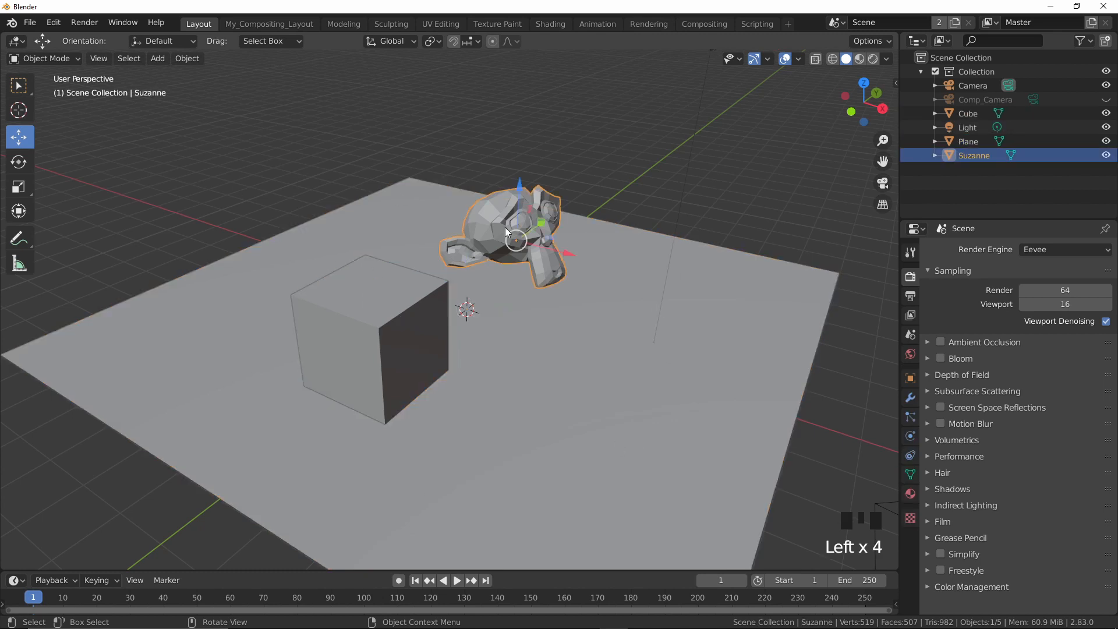
pyautogui.click(790, 139)
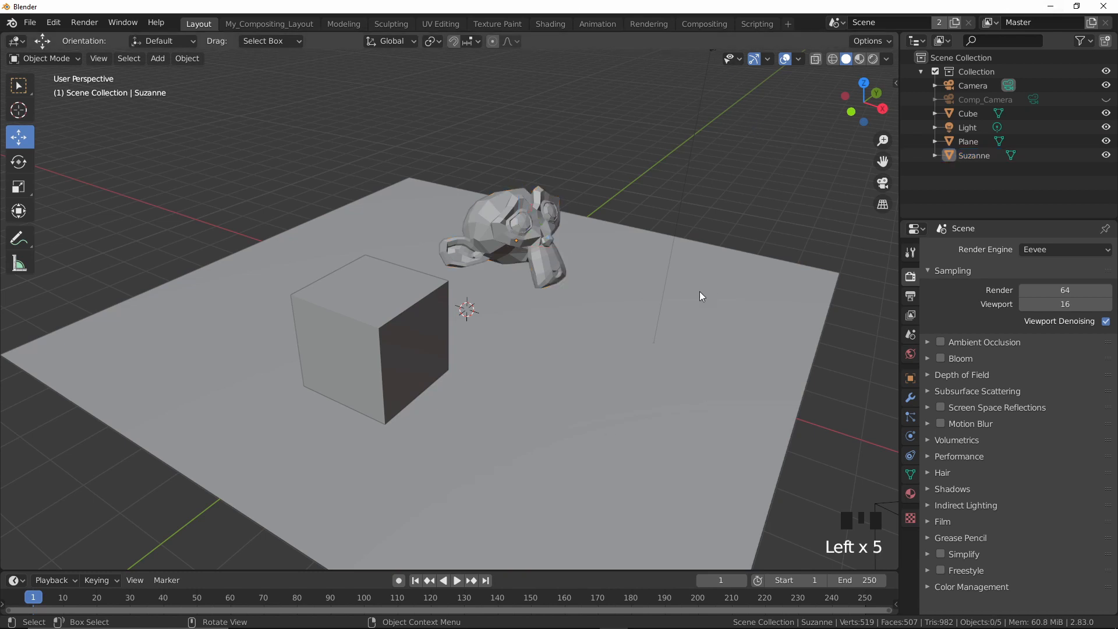
pyautogui.click(232, 307)
pyautogui.click(365, 309)
pyautogui.click(212, 292)
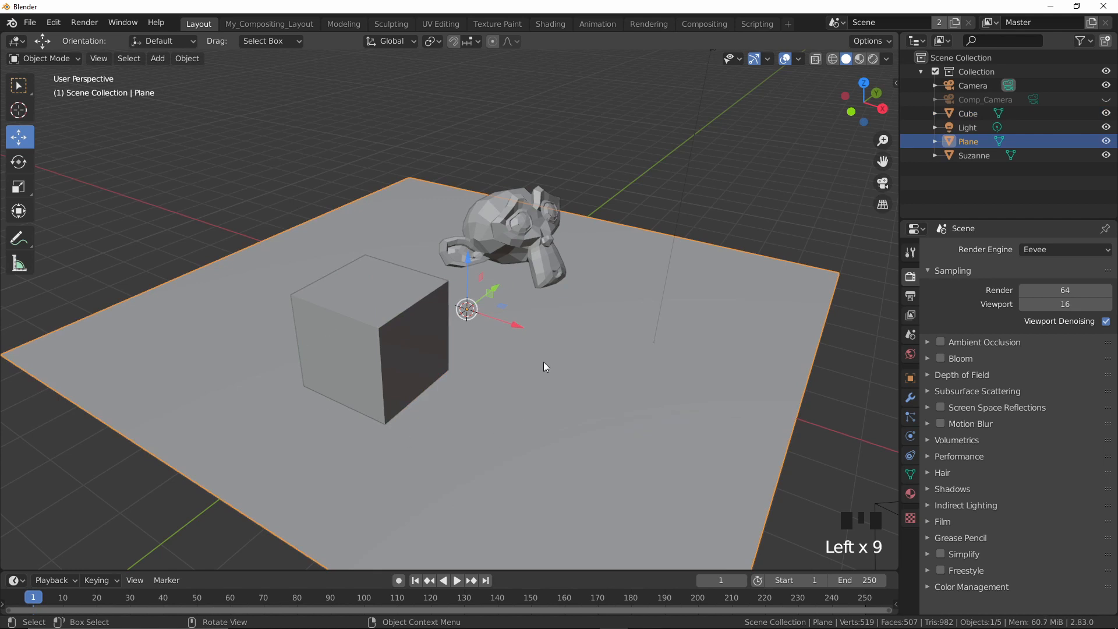
# Move the plane object into a new collection named Plane and collapse that collection in the outliner.
pyautogui.click(687, 412)
pyautogui.press('m')
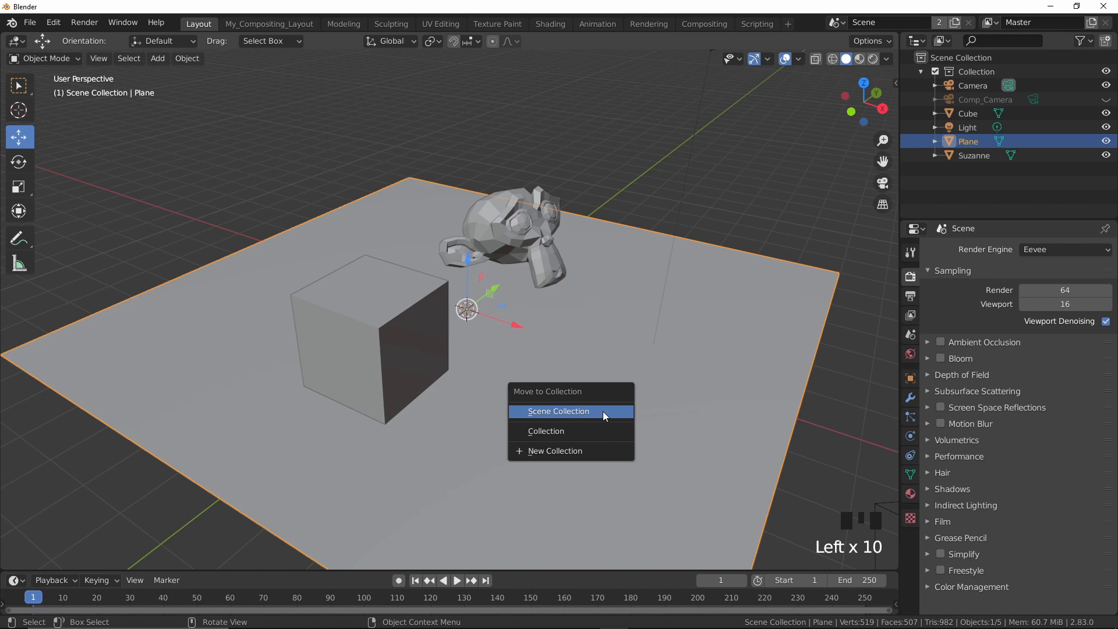
pyautogui.click(579, 452)
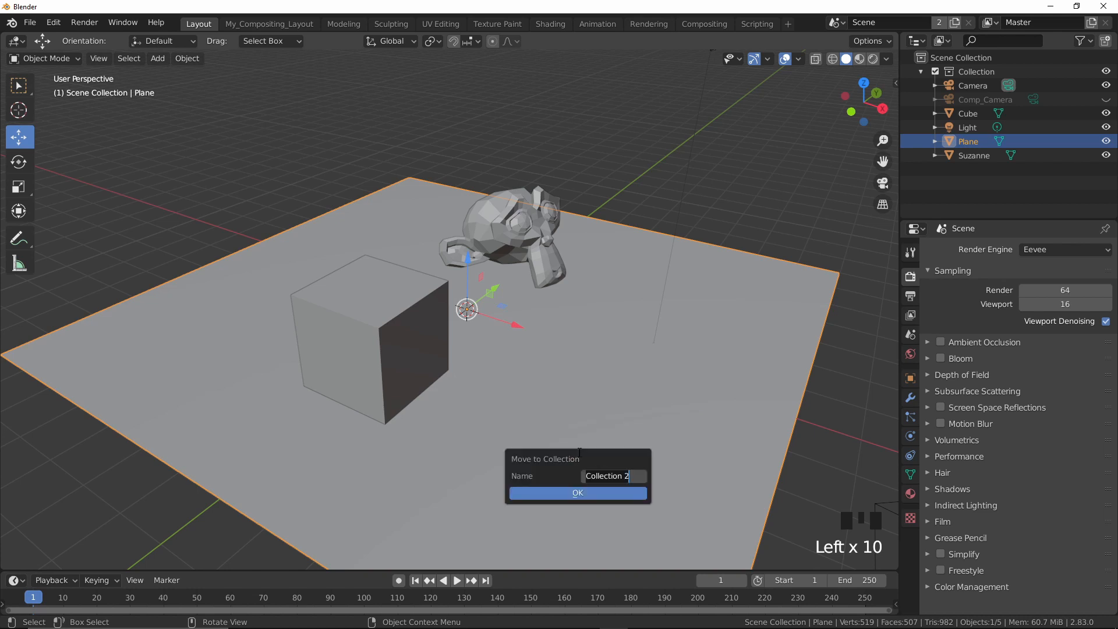
pyautogui.write('Plane')
pyautogui.press('Return')
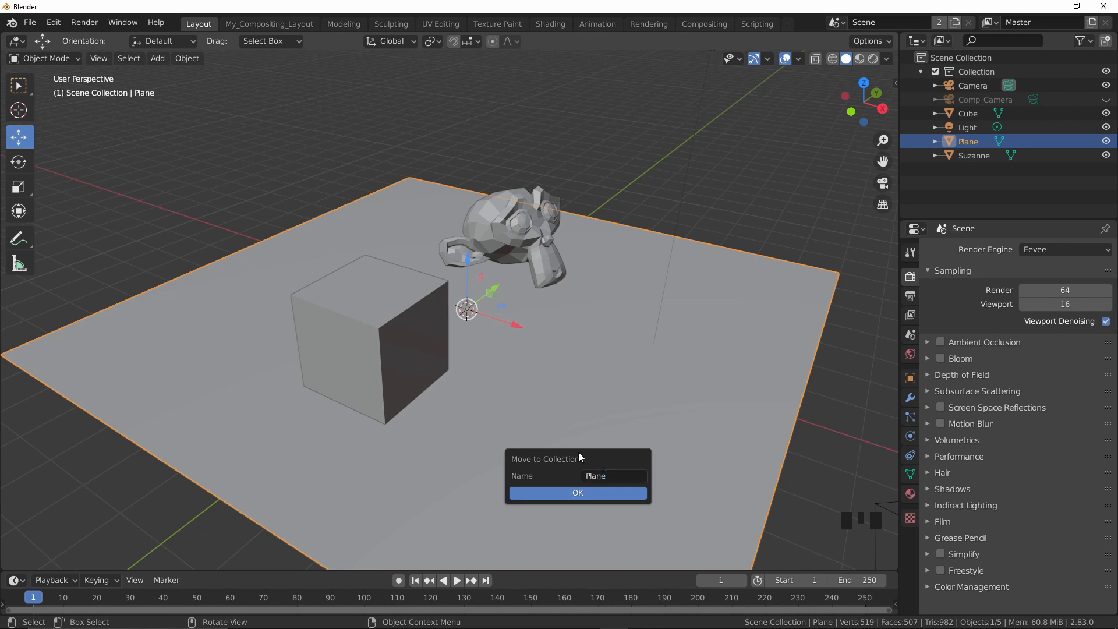
pyautogui.click(578, 491)
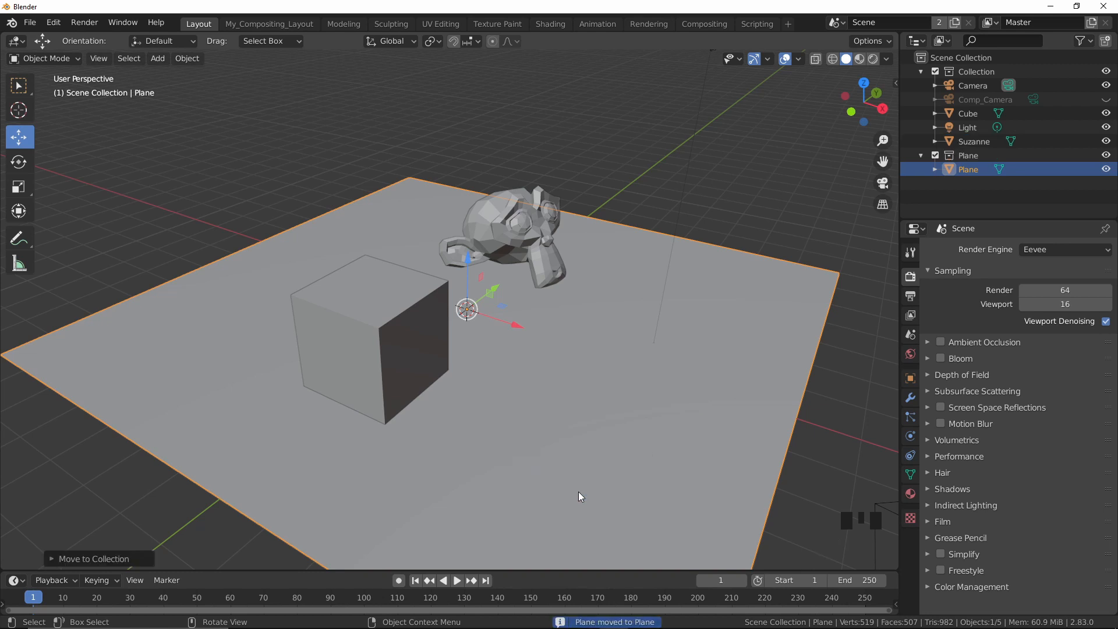
pyautogui.click(981, 155)
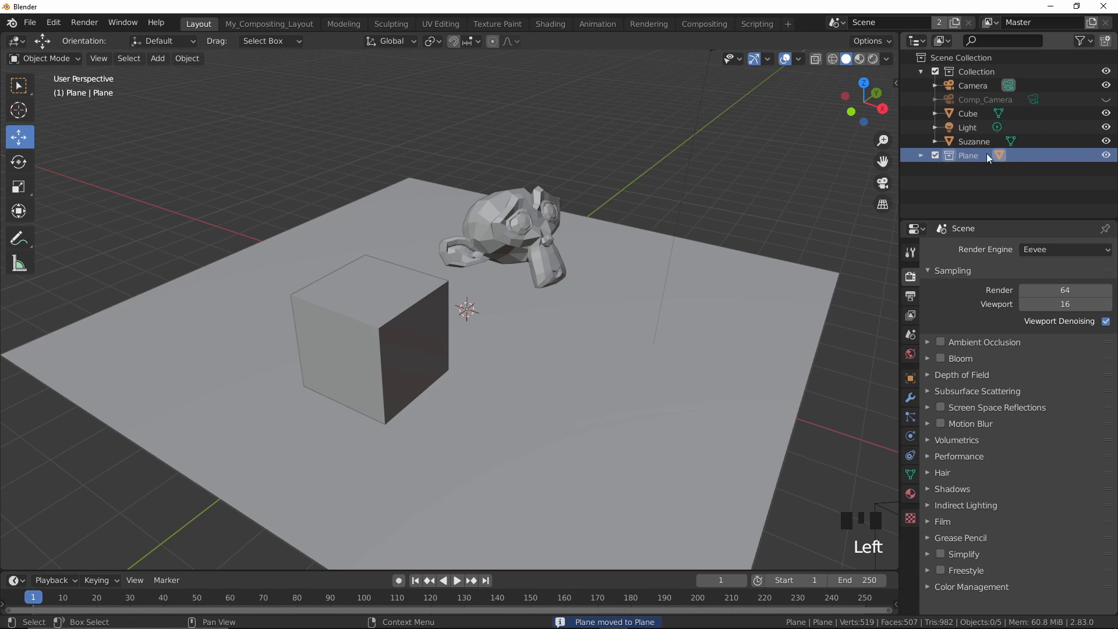
pyautogui.click(985, 157)
# Move the cube object into a new collection named Cube.
pyautogui.click(358, 281)
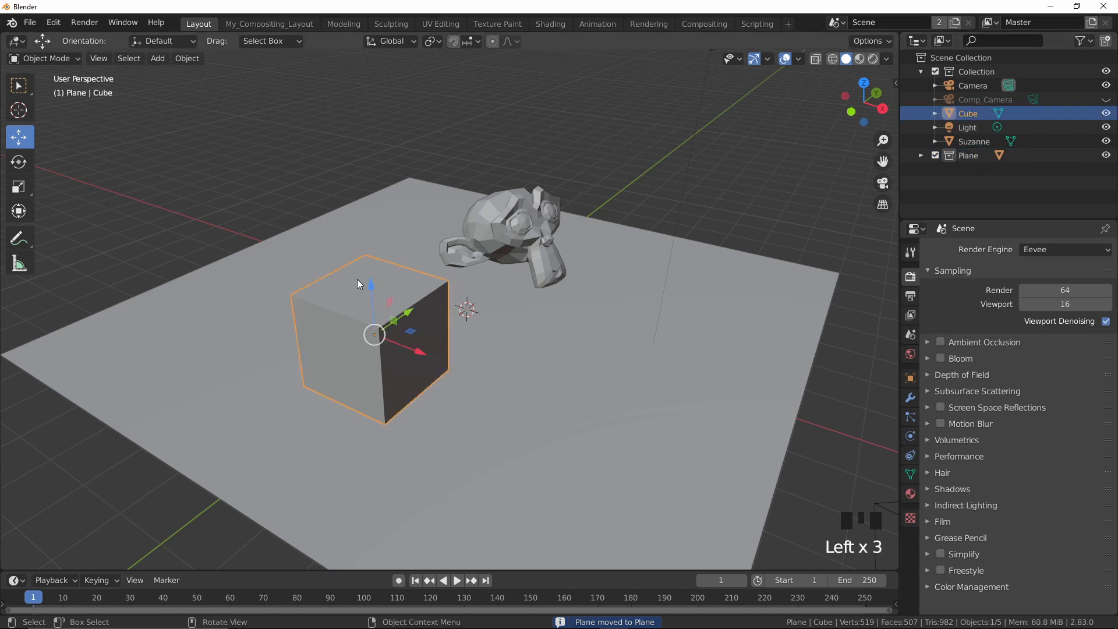
pyautogui.press('m')
pyautogui.click(358, 278)
pyautogui.write('c')
pyautogui.write('C')
pyautogui.write('ube')
pyautogui.press('Return')
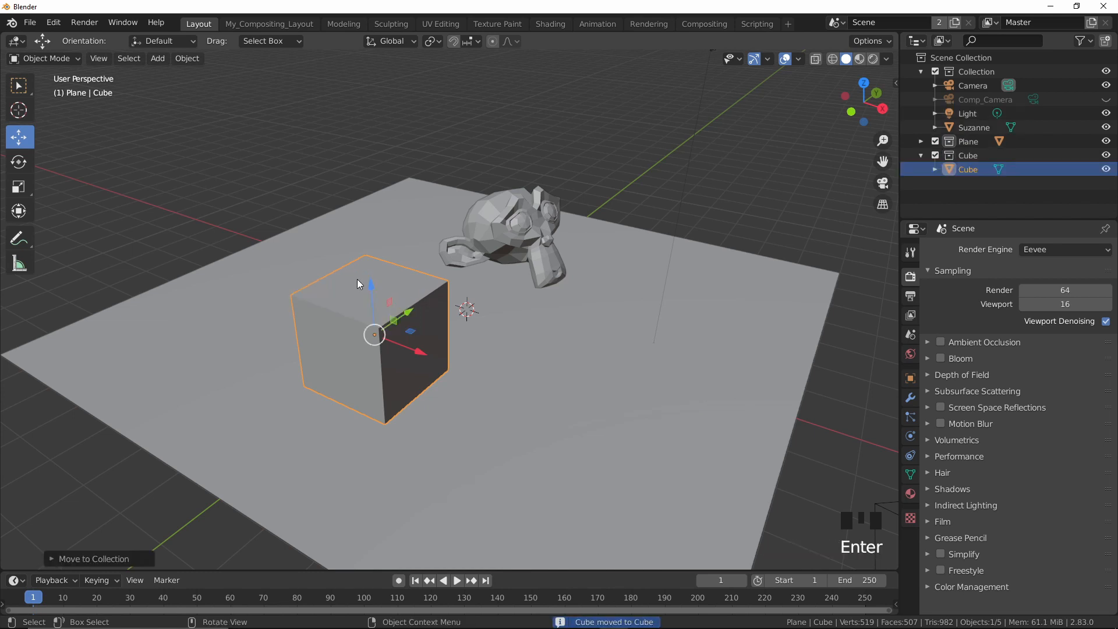
# Move the Suzanne object into a new collection named Monkey.
pyautogui.click(522, 243)
pyautogui.press('m')
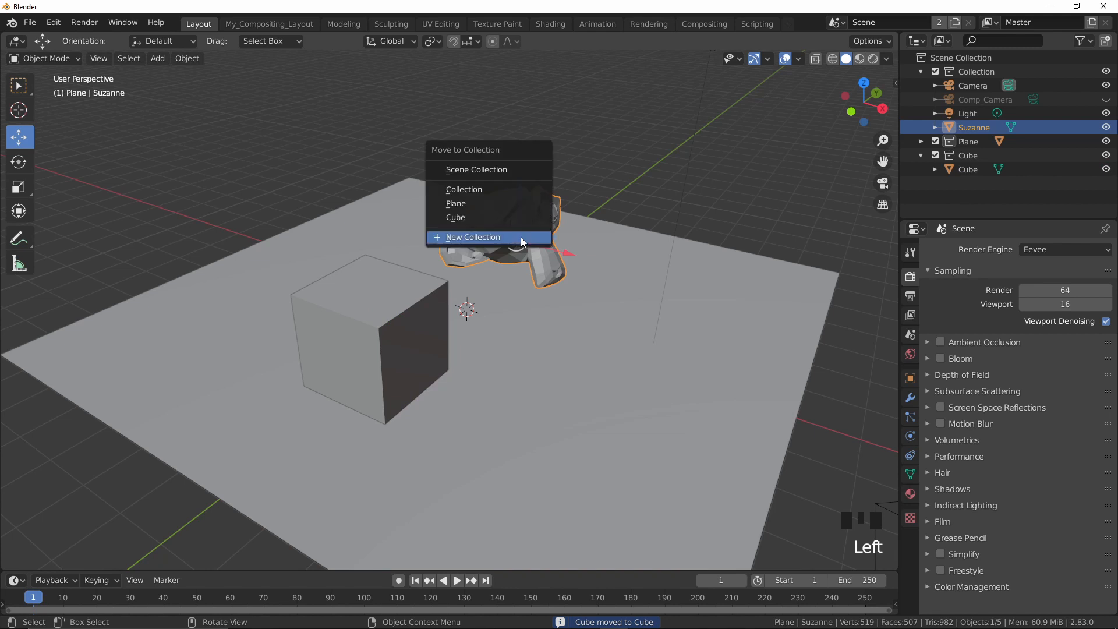
pyautogui.click(523, 243)
pyautogui.write('Monkey')
pyautogui.press('Return')
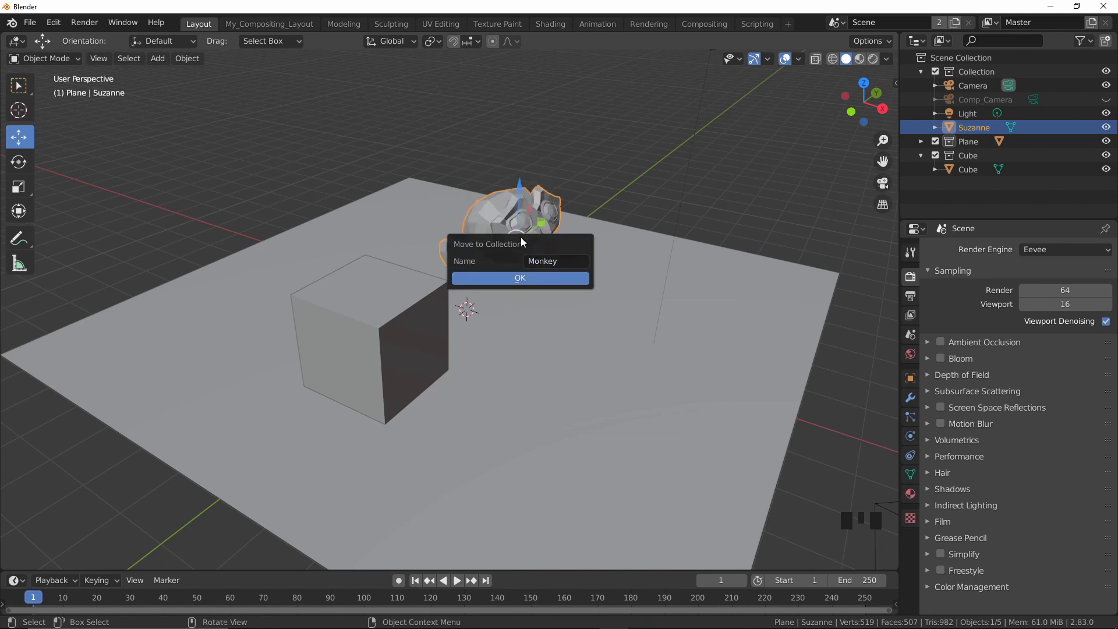
pyautogui.press('Return')
# Collapse the Cube, Monkey and original Collection entries in the outliner.
pyautogui.click(921, 142)
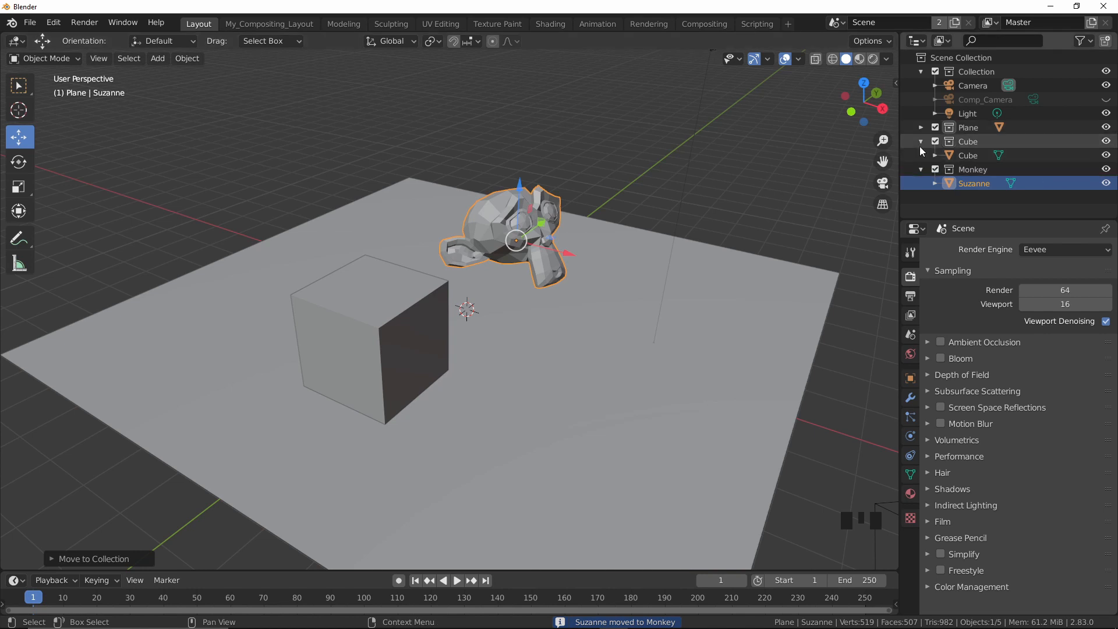
pyautogui.click(921, 155)
pyautogui.click(985, 187)
pyautogui.moveTo(637, 288); pyautogui.dragTo(711, 227, button='middle')
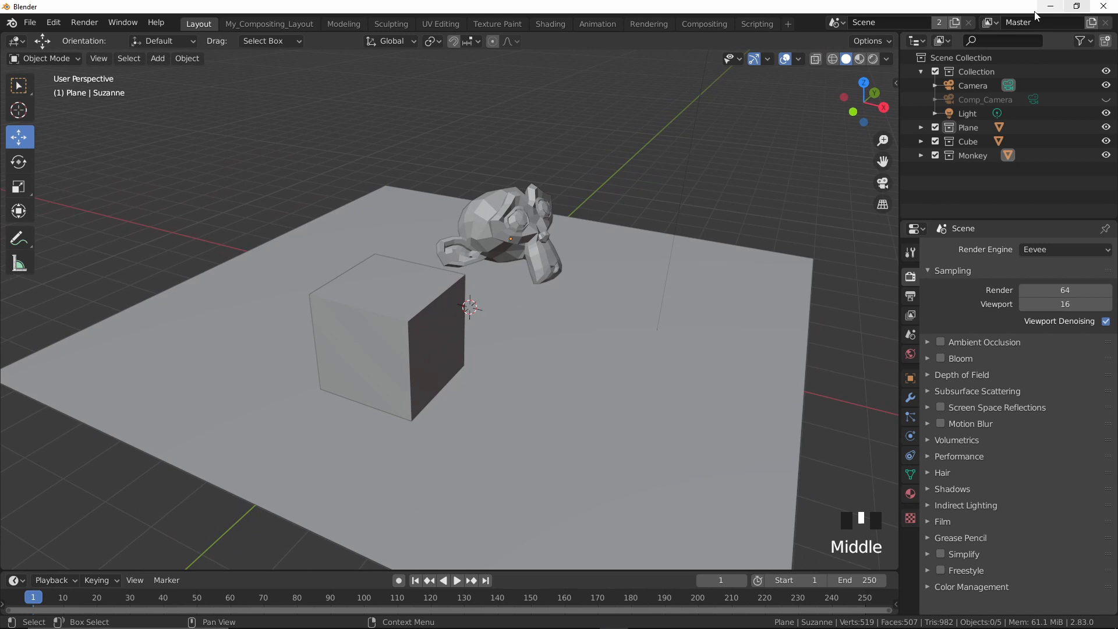
pyautogui.click(921, 71)
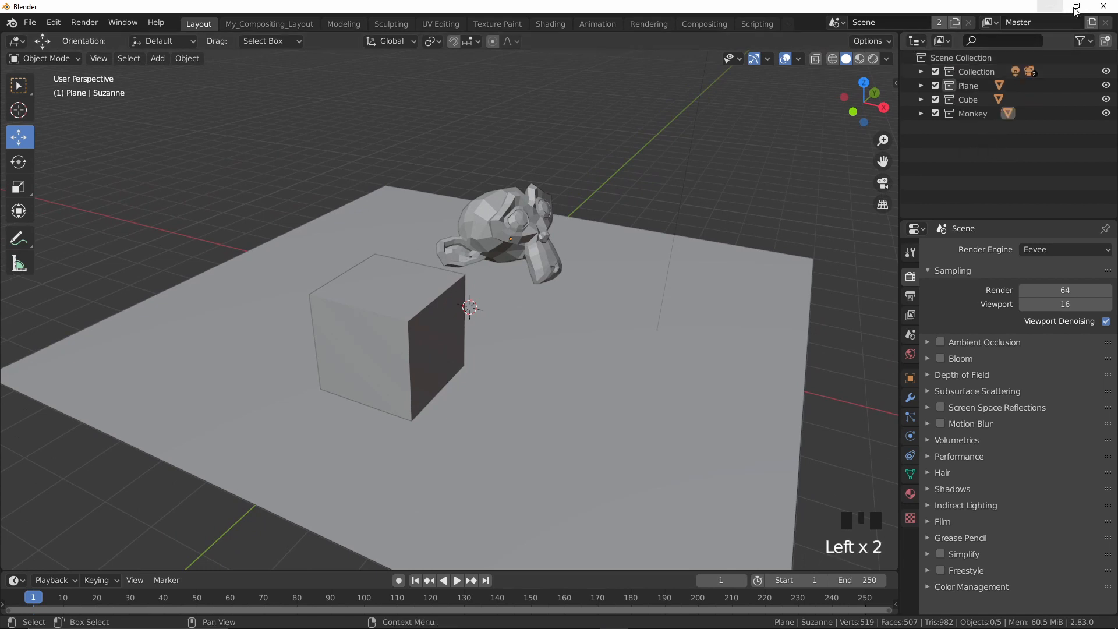
# Examine the camera and light contents of the original Collection, and highlight the object collections in the outliner.
pyautogui.click(1092, 24)
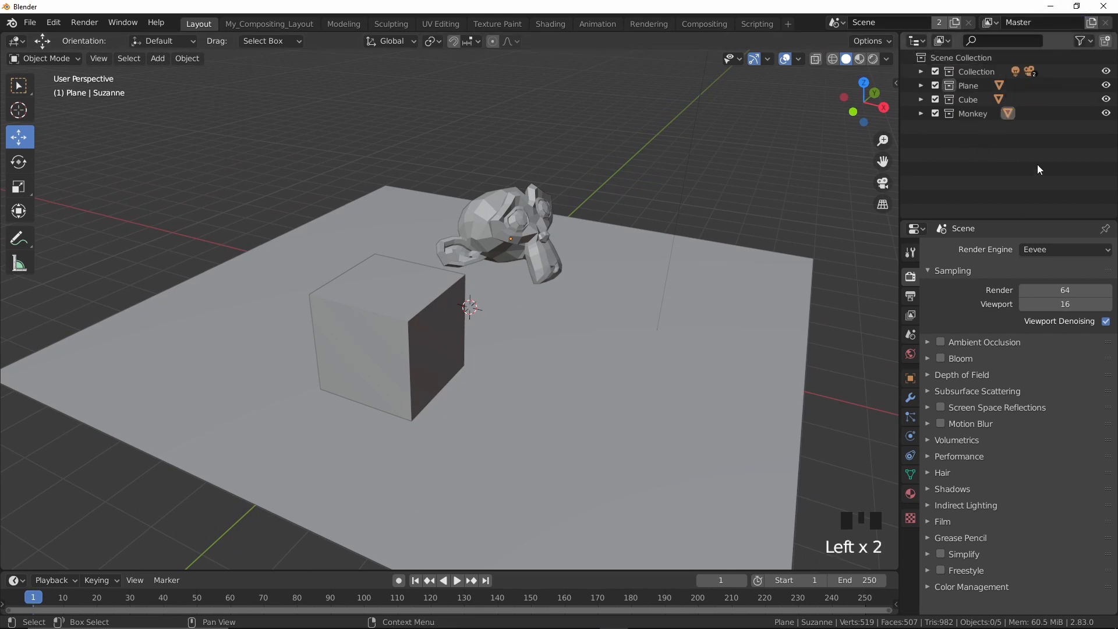
pyautogui.click(981, 72)
pyautogui.click(921, 74)
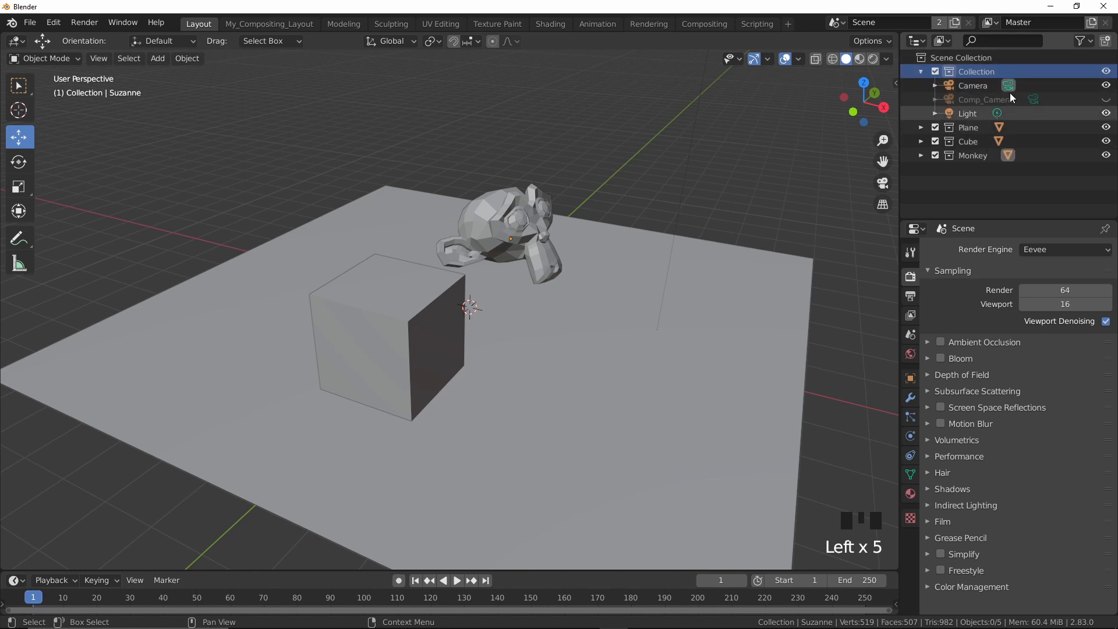
pyautogui.click(921, 71)
pyautogui.click(1008, 184)
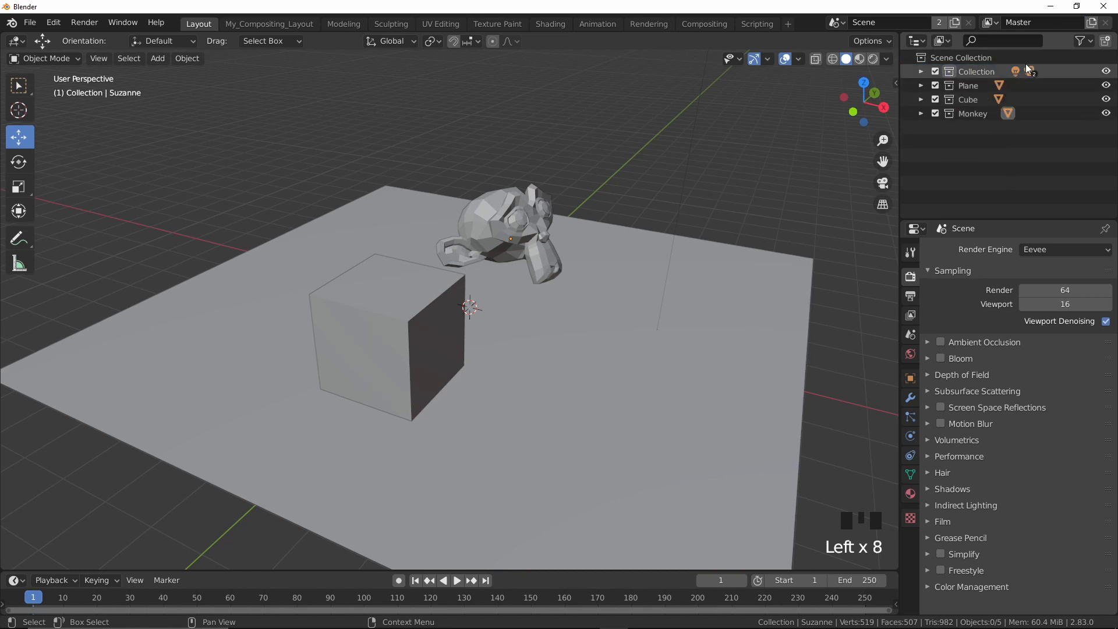
pyautogui.moveTo(1013, 171); pyautogui.dragTo(966, 83)
pyautogui.moveTo(1042, 180); pyautogui.dragTo(1007, 152)
pyautogui.click(973, 86)
pyautogui.click(979, 100)
pyautogui.click(1076, 118)
pyautogui.click(1005, 165)
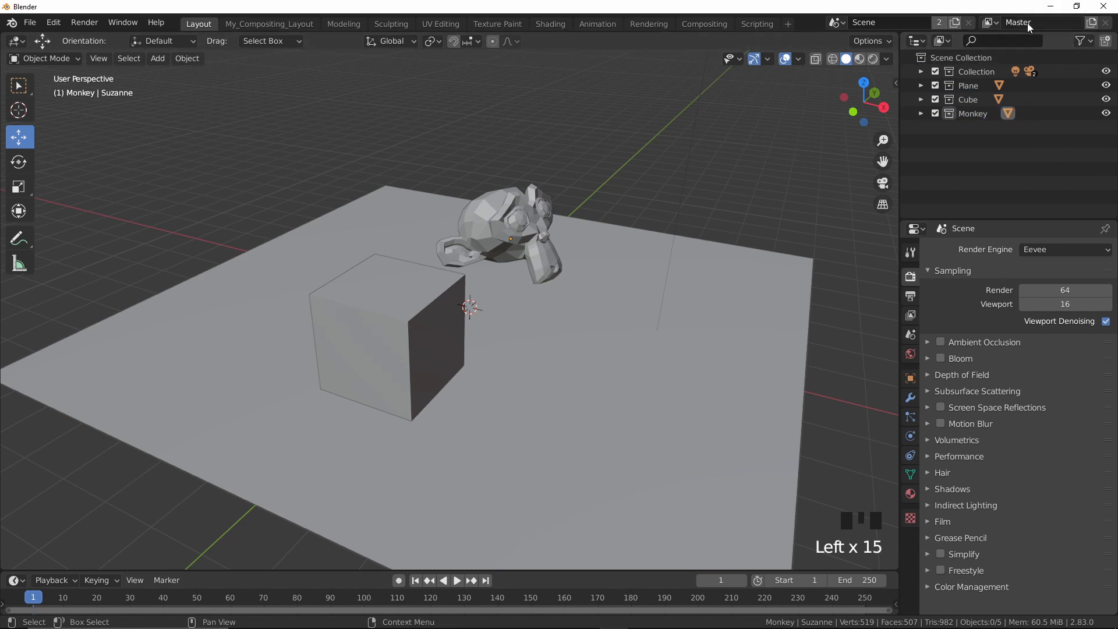
# Add a new view layer to the scene and rename it Plane.
pyautogui.click(1093, 23)
pyautogui.click(1015, 51)
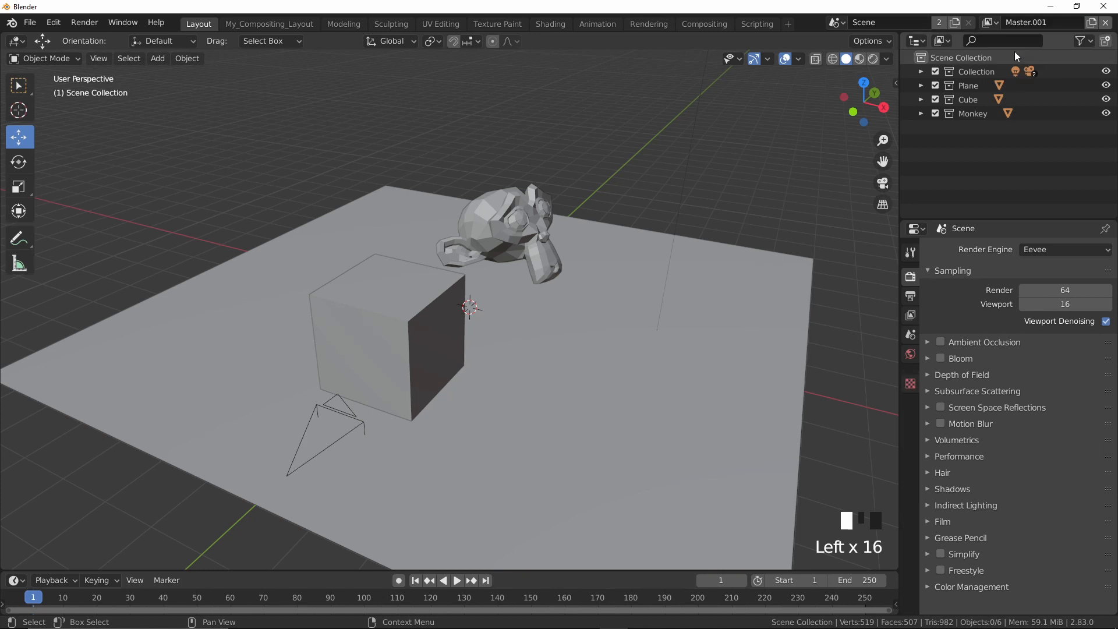
pyautogui.doubleClick(1046, 22)
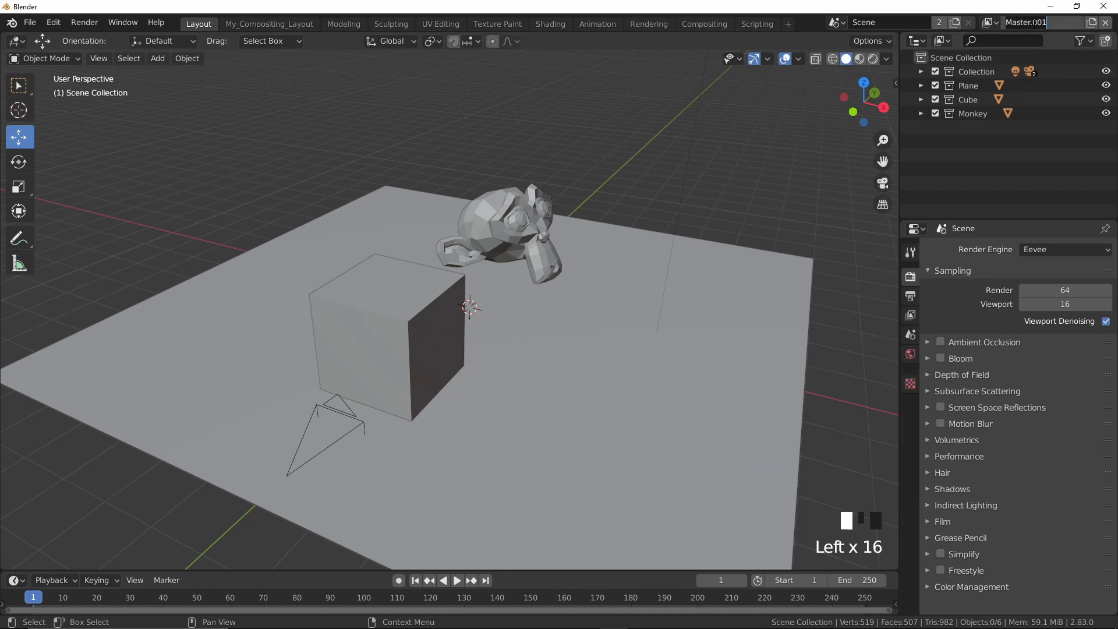
pyautogui.write('Plane')
pyautogui.press('Return')
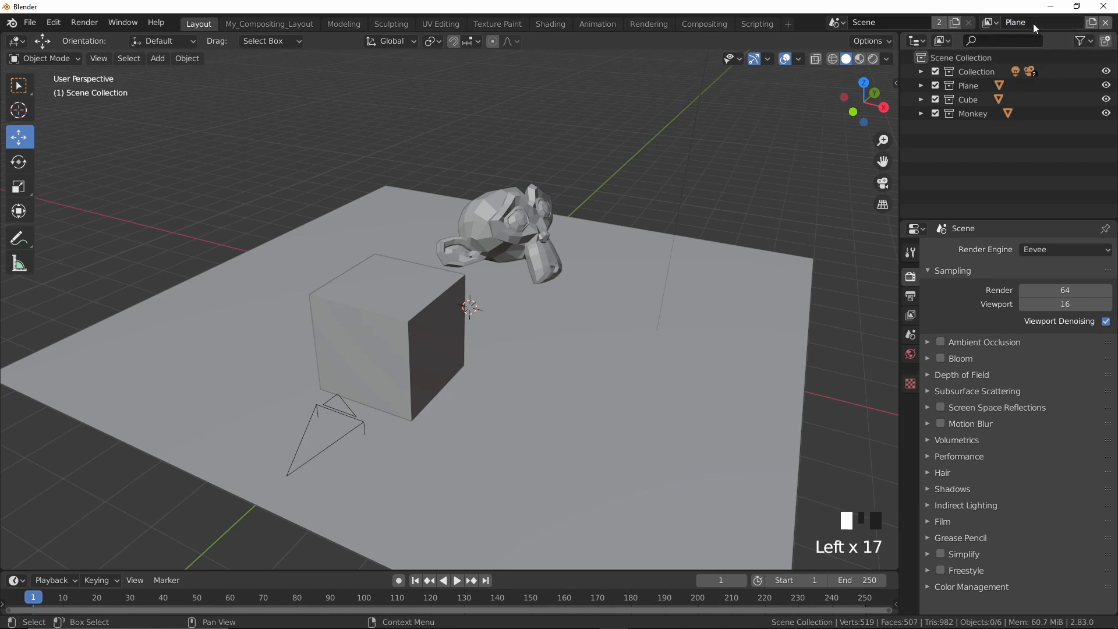
pyautogui.click(963, 167)
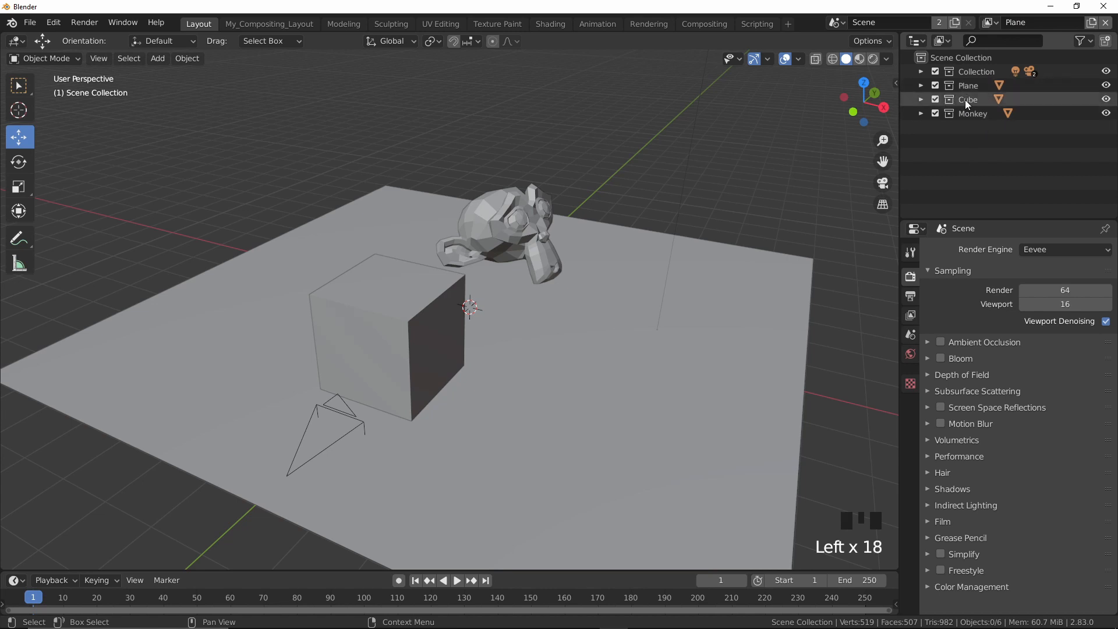
# Exclude the Cube and Monkey collections from the Plane view layer.
pyautogui.click(936, 100)
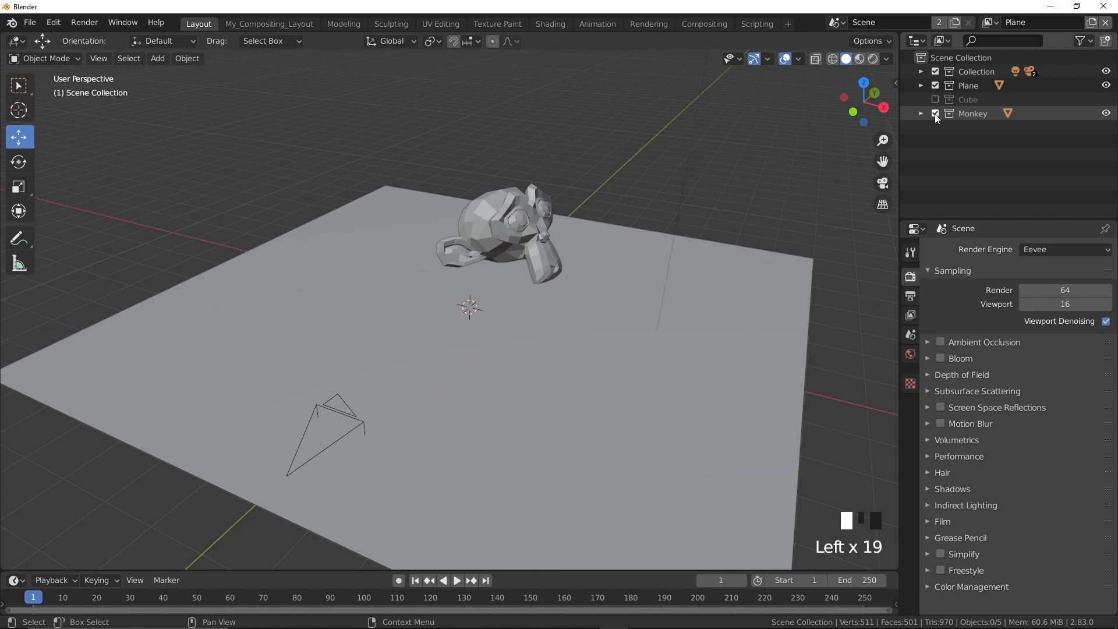
pyautogui.click(935, 113)
pyautogui.click(930, 96)
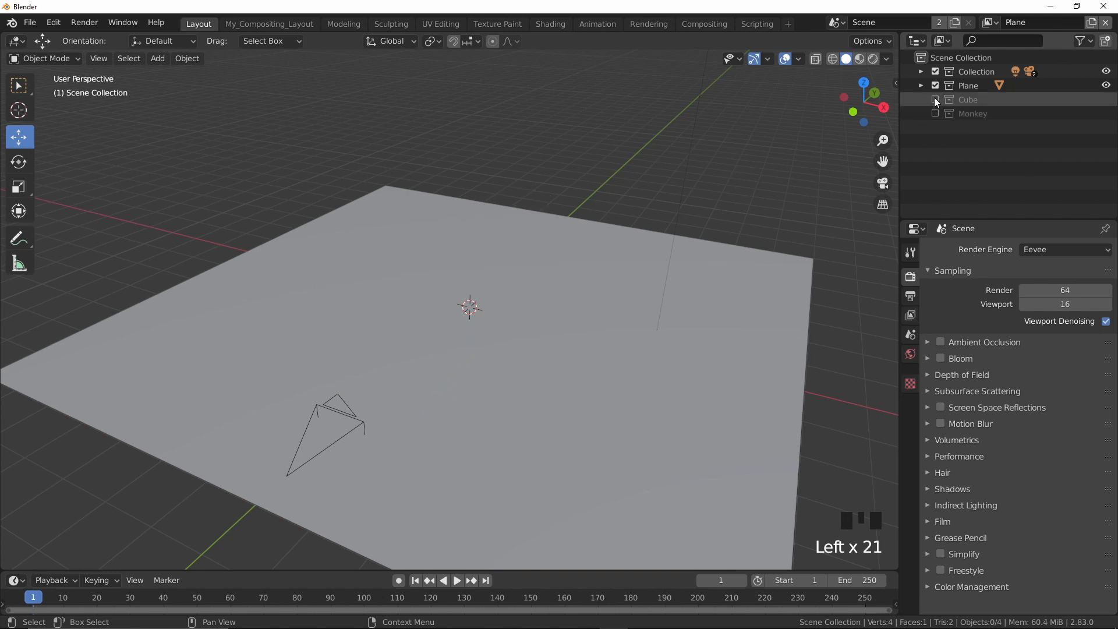
# Toggle the Cube collection's inclusion in the Plane view layer on and off.
pyautogui.click(969, 101)
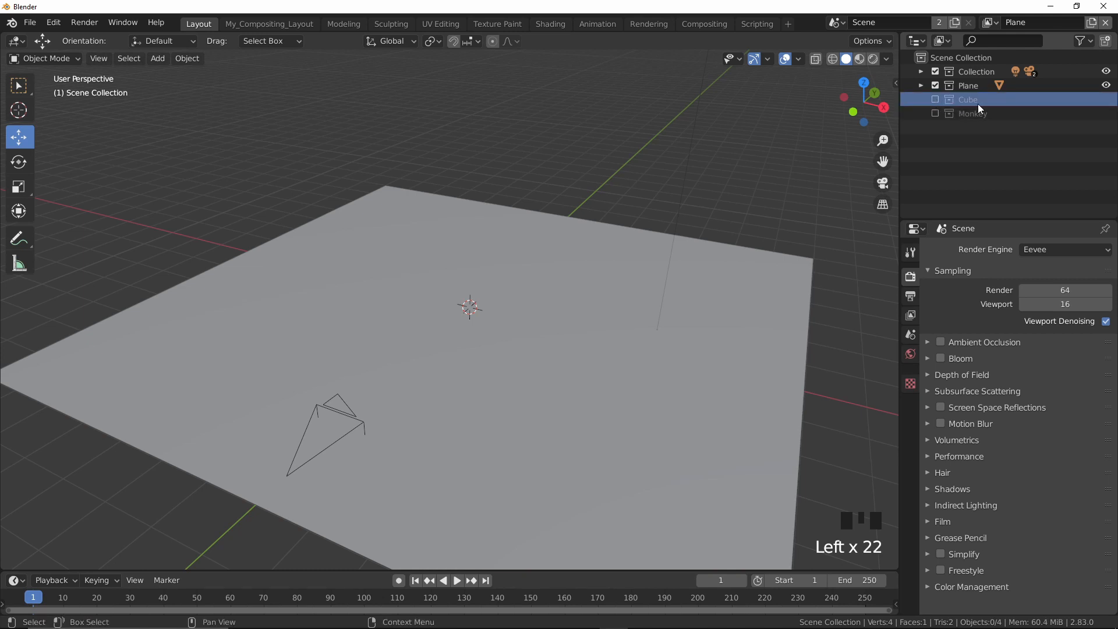
pyautogui.hotkey('alt', 'e')
pyautogui.press('e')
pyautogui.hotkey('alt', 'e')
pyautogui.click(936, 101)
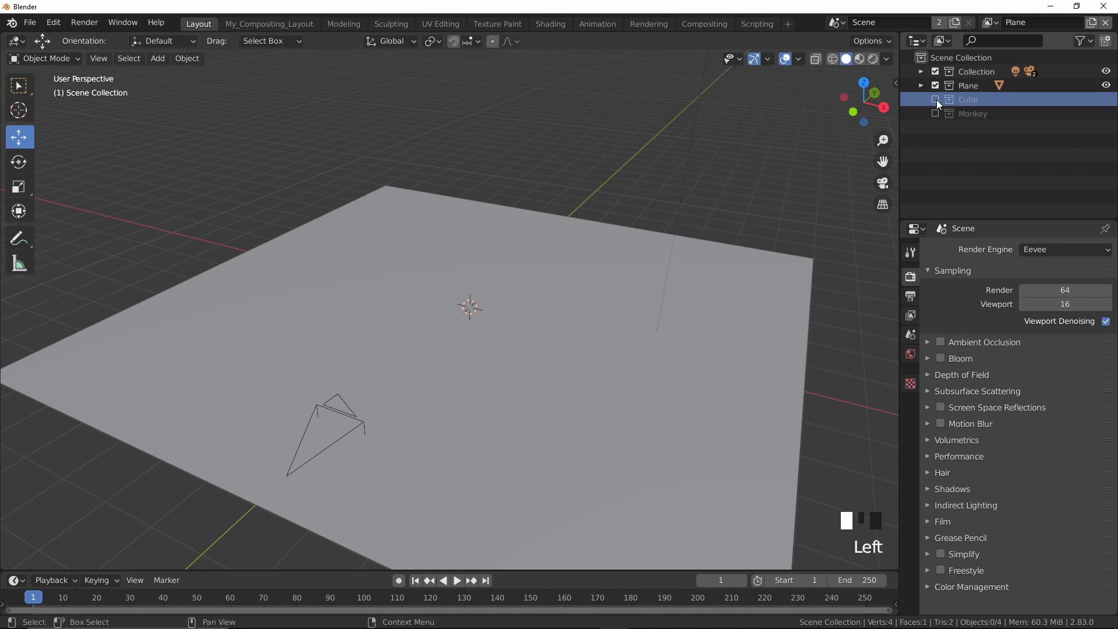
# Repeatedly include and exclude the Cube collection in the Plane view layer, finishing with it excluded and nothing selected.
pyautogui.click(936, 100)
pyautogui.click(936, 101)
pyautogui.click(936, 100)
pyautogui.click(936, 100)
pyautogui.click(936, 100)
pyautogui.click(936, 100)
pyautogui.click(936, 100)
pyautogui.click(936, 101)
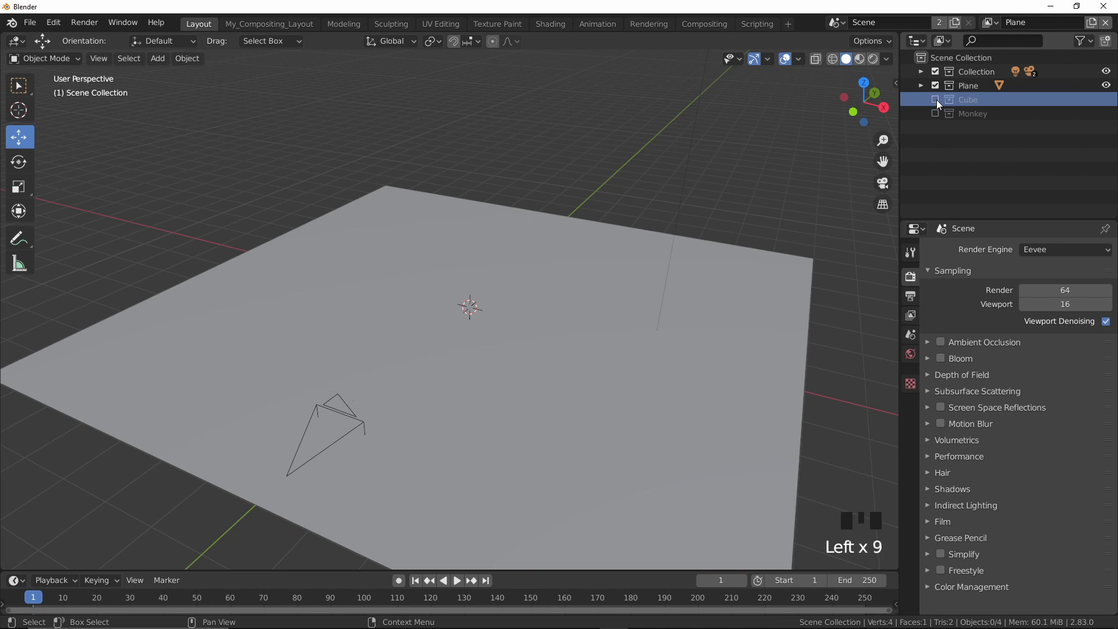
pyautogui.click(993, 173)
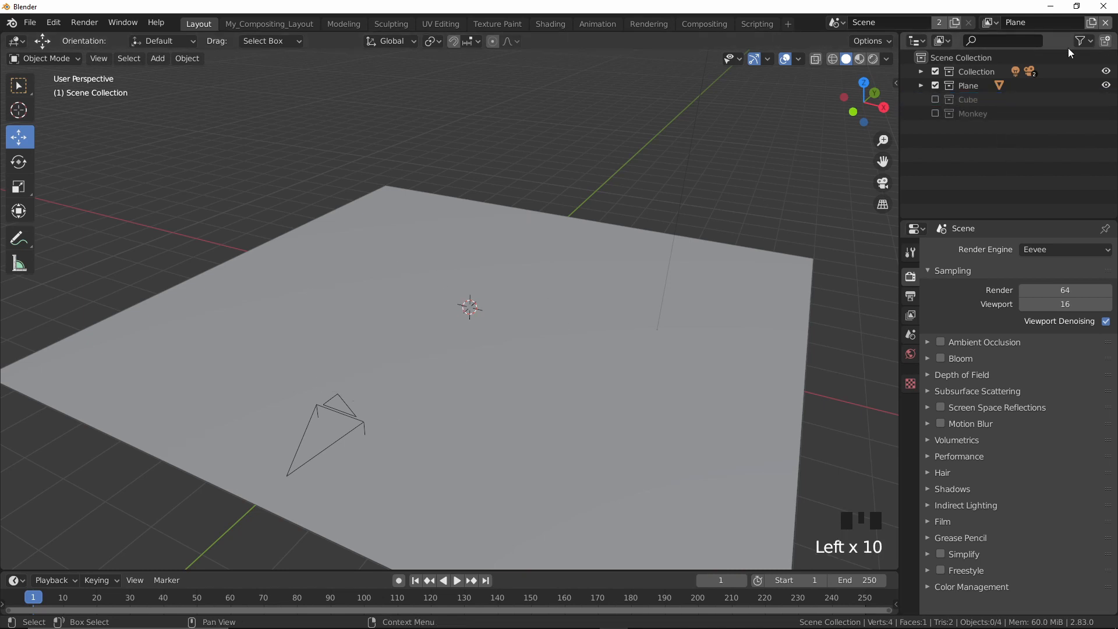
# Add another new view layer to the scene and rename it Cube.
pyautogui.click(1091, 22)
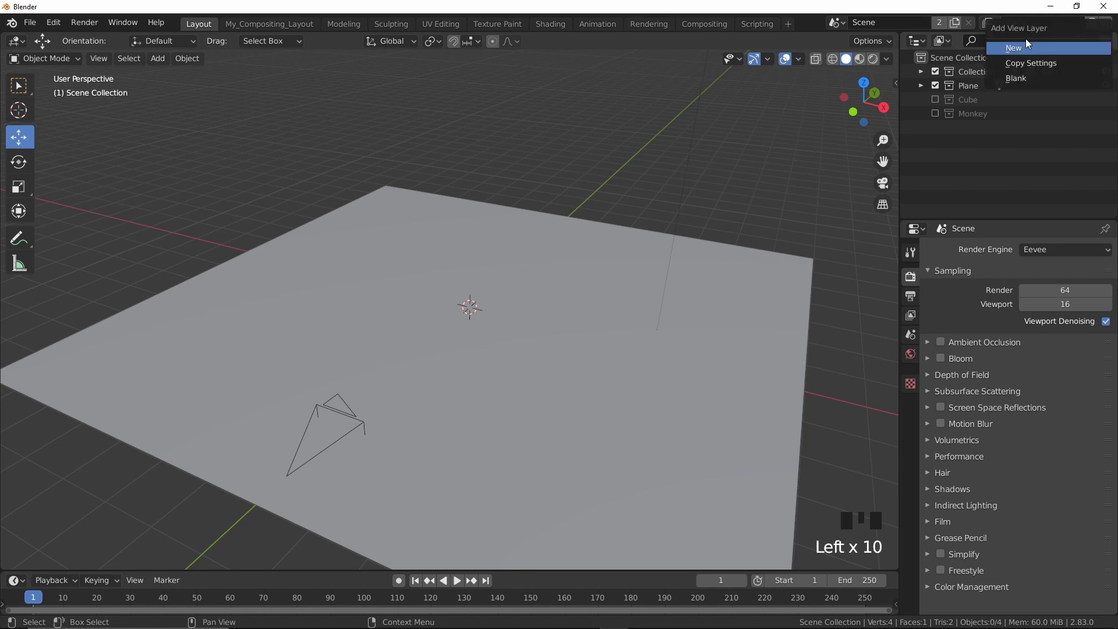
pyautogui.click(1038, 32)
pyautogui.click(1036, 26)
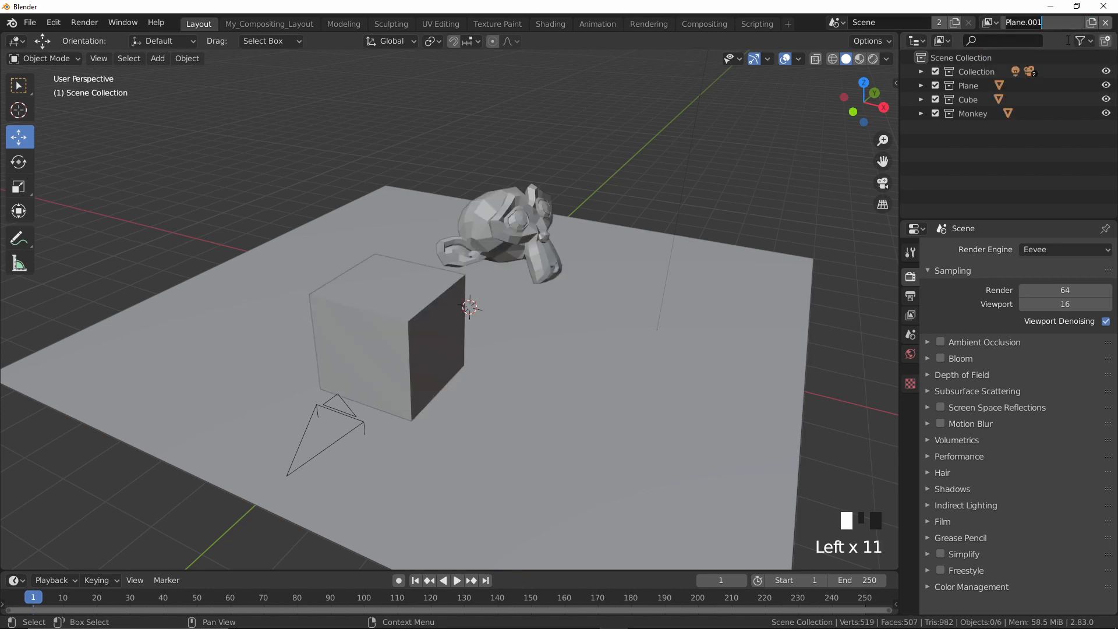
pyautogui.hotkey('ctrl', 'a')
pyautogui.write('Cube')
pyautogui.click(1067, 39)
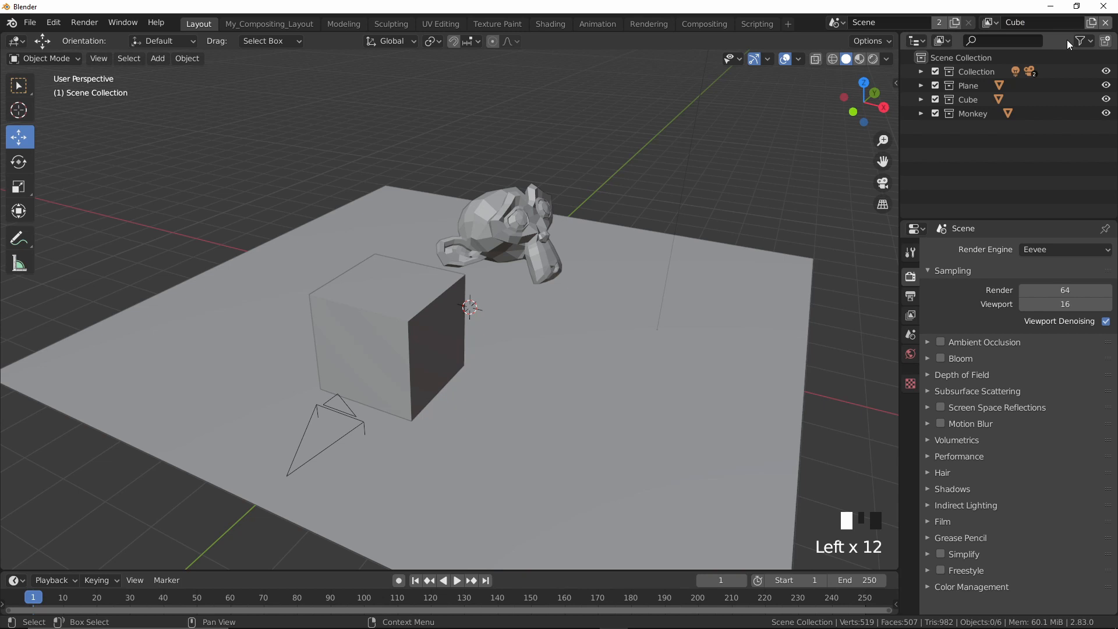
pyautogui.click(994, 154)
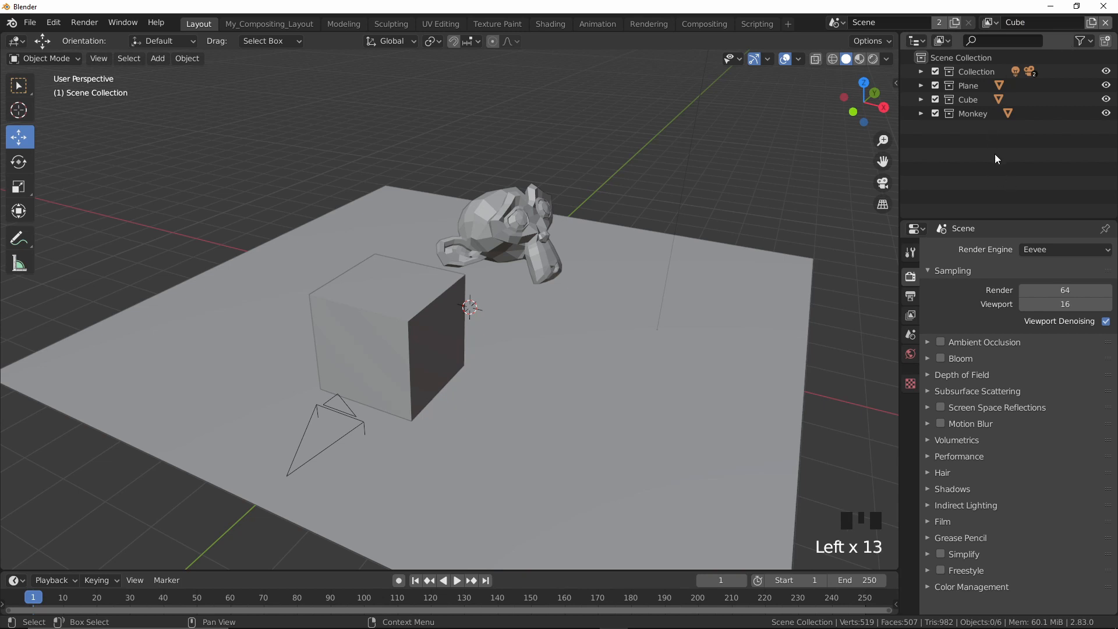
# Exclude the Plane and Monkey collections from the Cube view layer.
pyautogui.click(935, 85)
pyautogui.click(935, 113)
pyautogui.click(1036, 179)
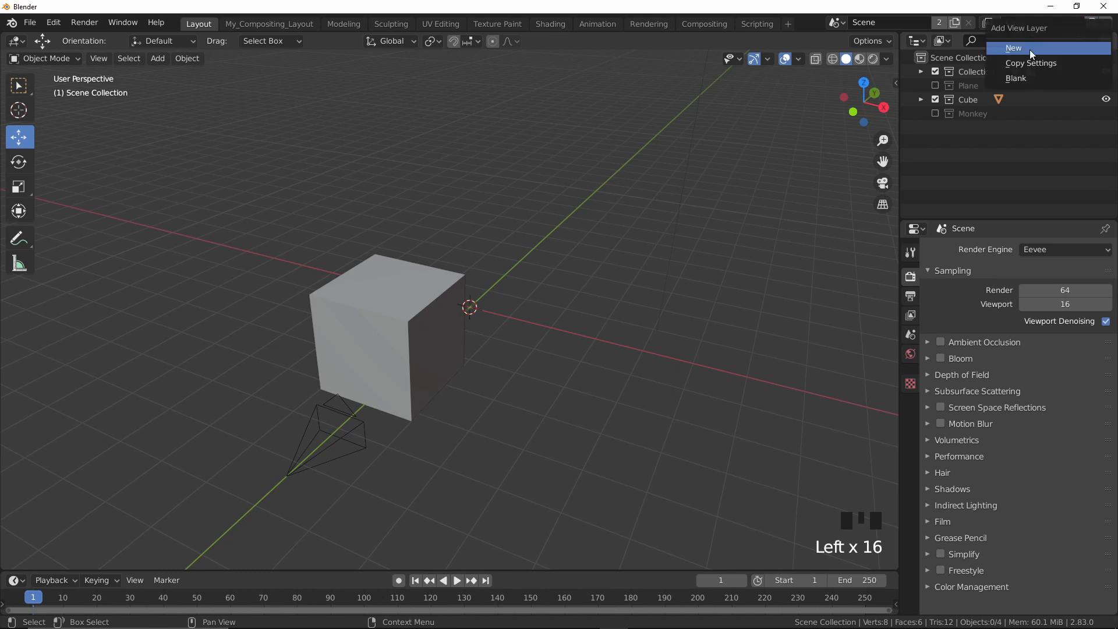
# Add a third new view layer for the monkey and name it Monkey.
pyautogui.click(1030, 49)
pyautogui.write('Monkey')
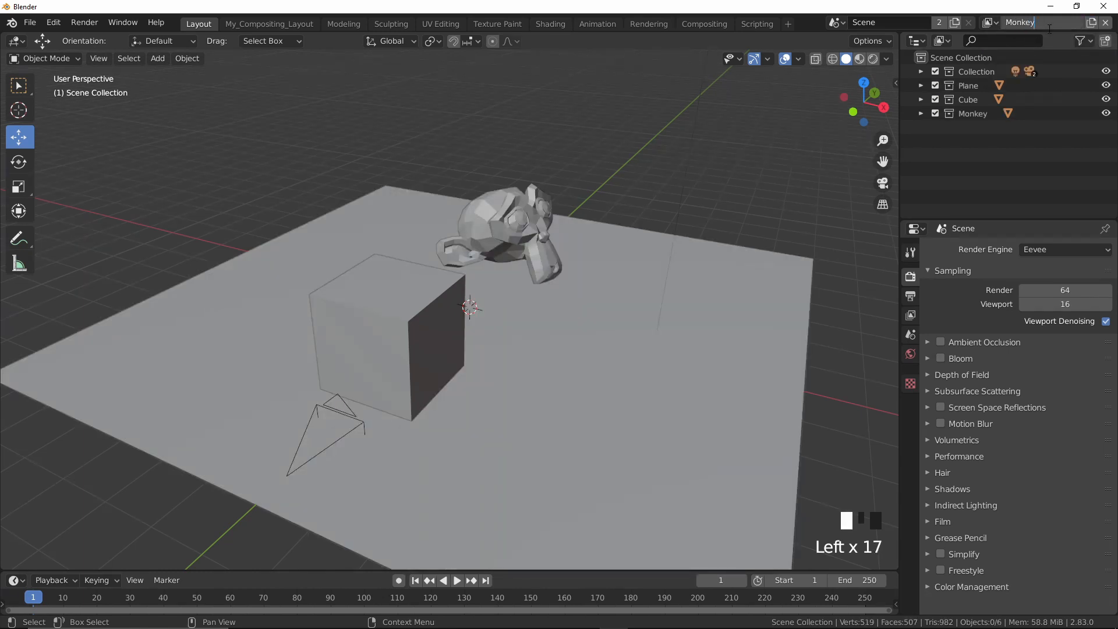
pyautogui.click(1050, 28)
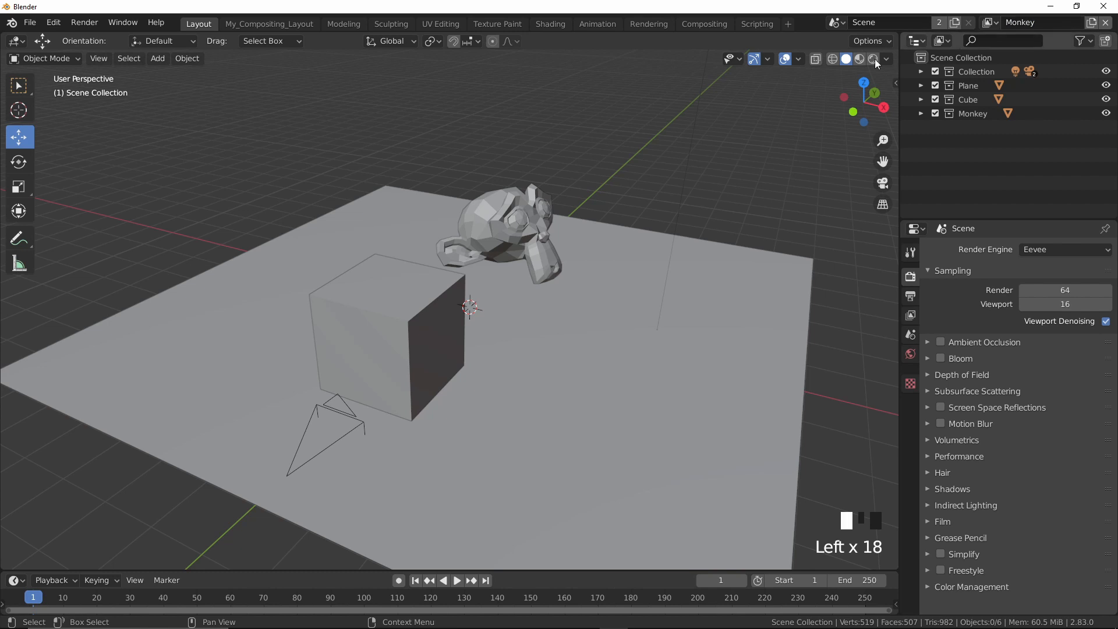
# Exclude the Cube and Plane collections from the Monkey view layer.
pyautogui.click(937, 100)
pyautogui.click(935, 86)
pyautogui.click(1015, 149)
pyautogui.moveTo(589, 290); pyautogui.dragTo(580, 294, button='middle')
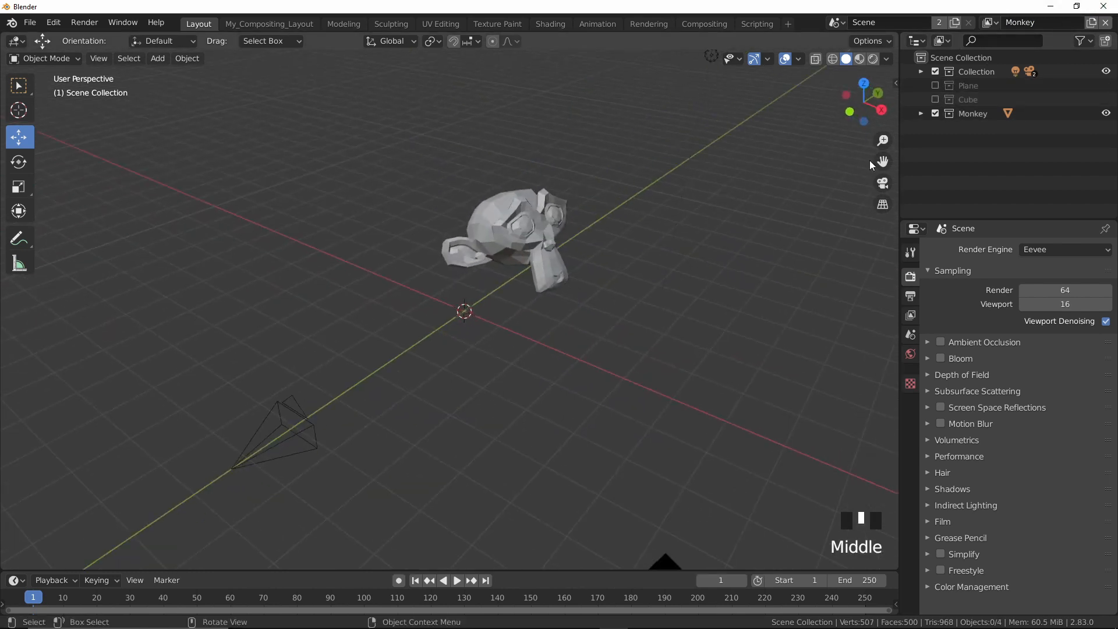
# Compare the Master, Cube and Monkey view layers in the viewport, ending on the Master view layer.
pyautogui.click(995, 22)
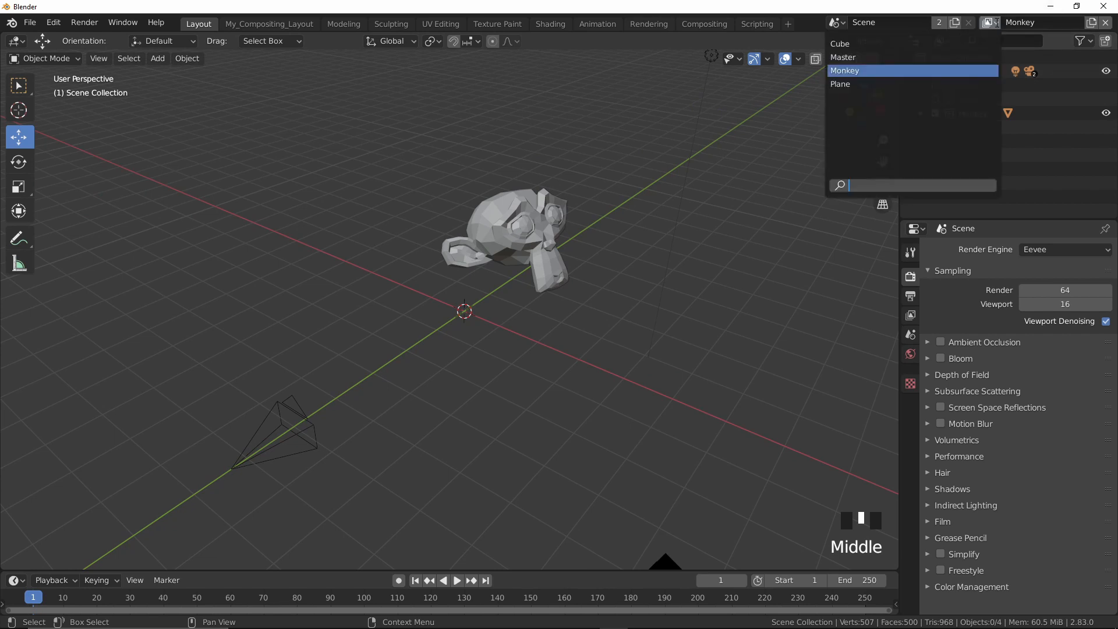
pyautogui.click(856, 57)
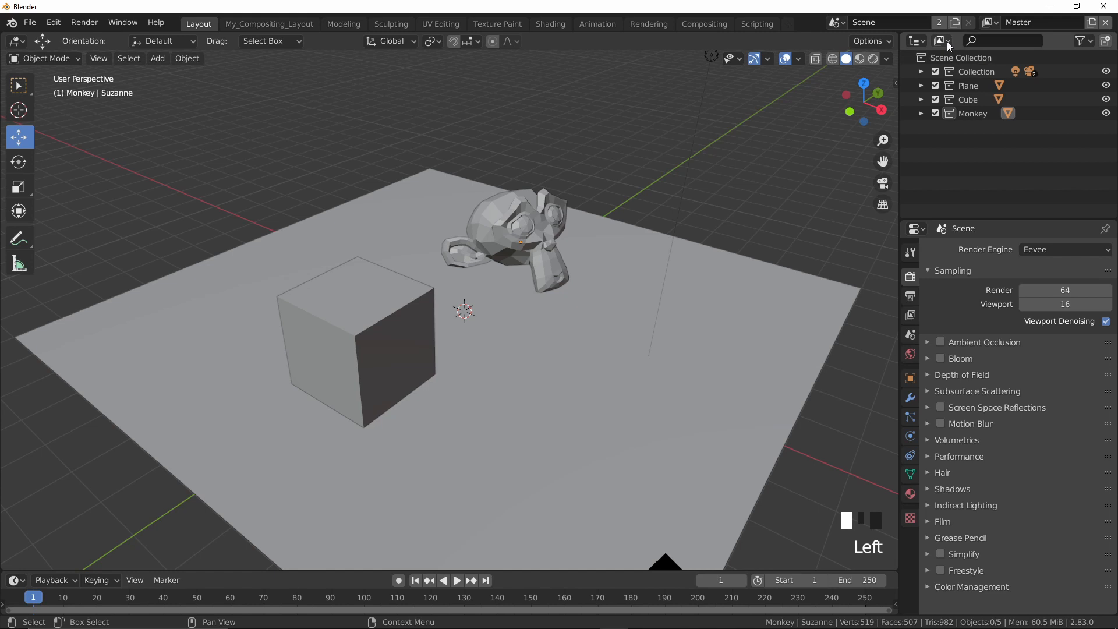
pyautogui.click(992, 23)
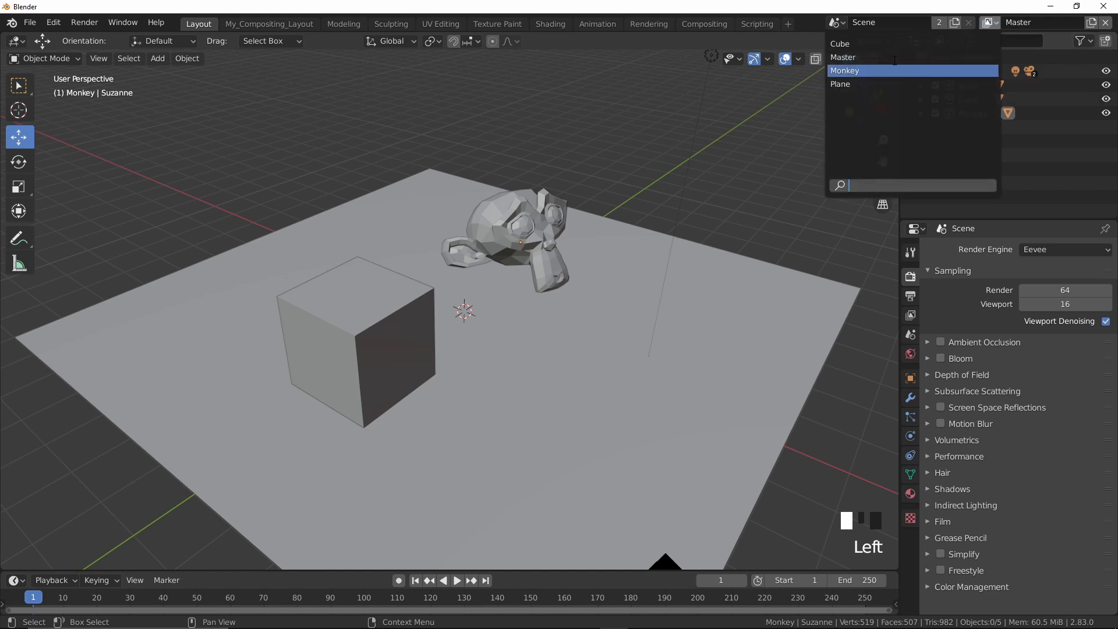
pyautogui.click(895, 46)
pyautogui.click(992, 23)
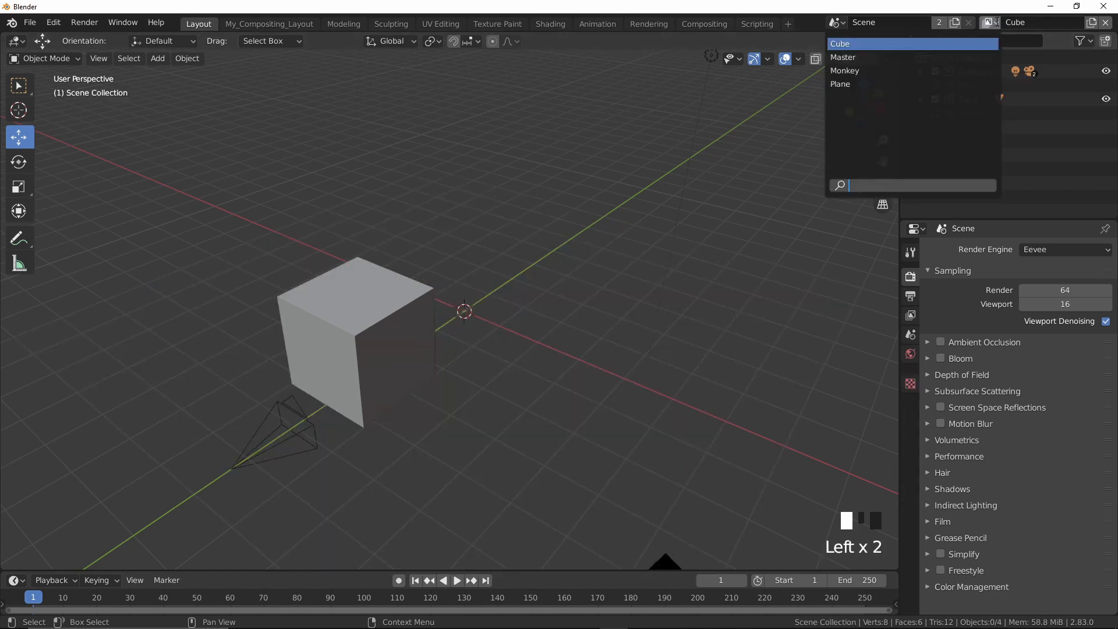
pyautogui.click(957, 70)
pyautogui.click(992, 22)
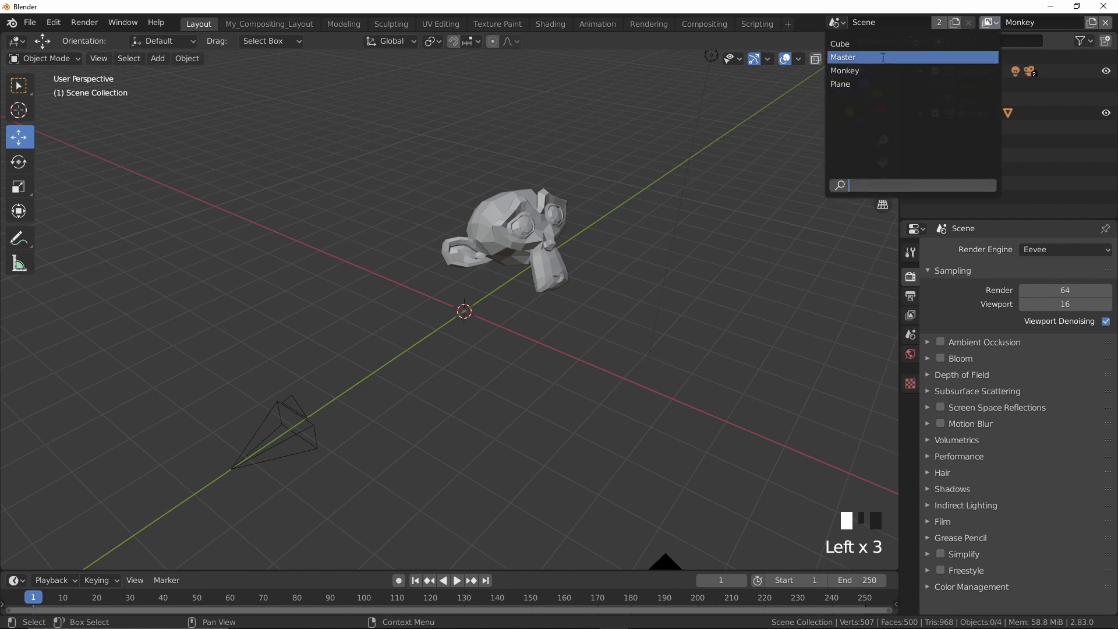
pyautogui.click(842, 57)
pyautogui.moveTo(635, 172); pyautogui.dragTo(638, 173, button='middle')
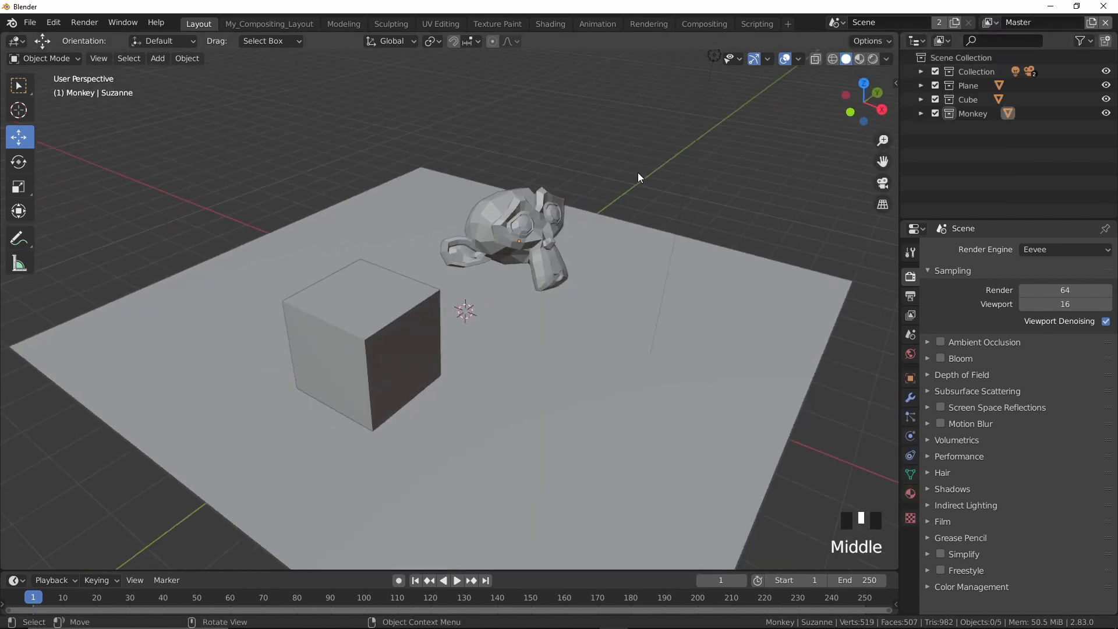
# Render the current frame, then reposition and enlarge the render window.
pyautogui.press('F12')
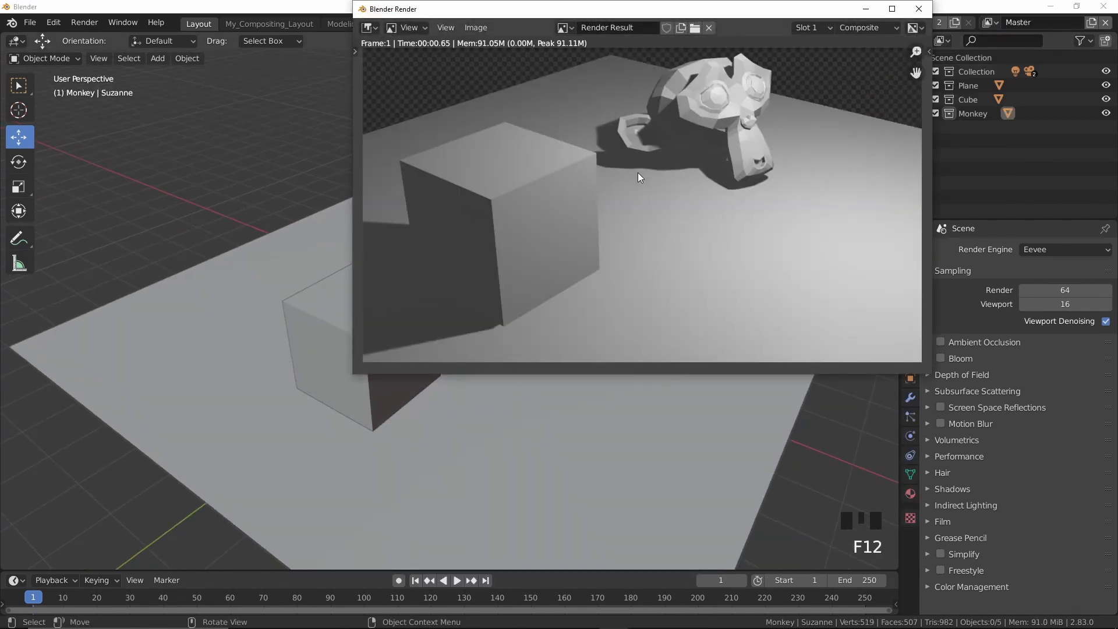
pyautogui.moveTo(577, 9); pyautogui.dragTo(367, 78)
pyautogui.moveTo(722, 448); pyautogui.dragTo(853, 509)
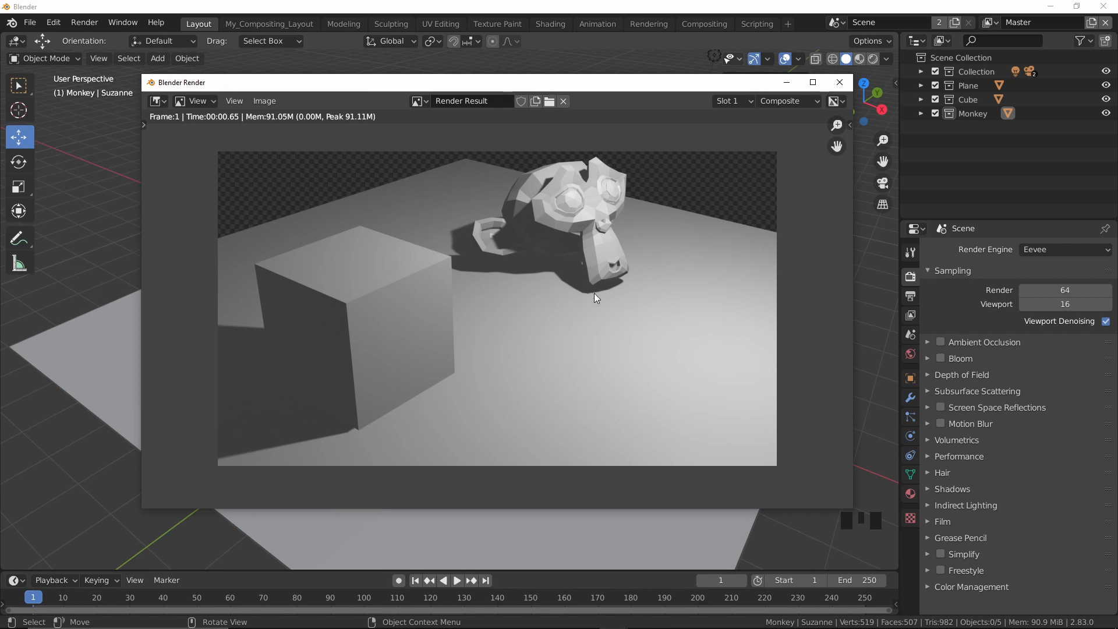
# Display the Monkey layer of the render result and check its available passes.
pyautogui.click(787, 101)
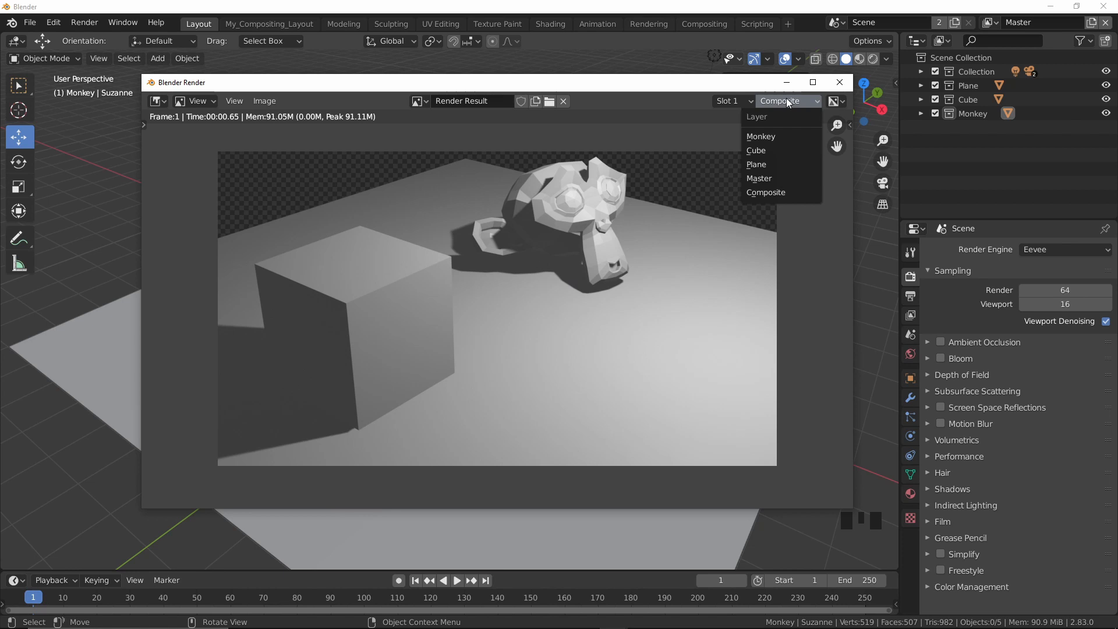
pyautogui.click(775, 138)
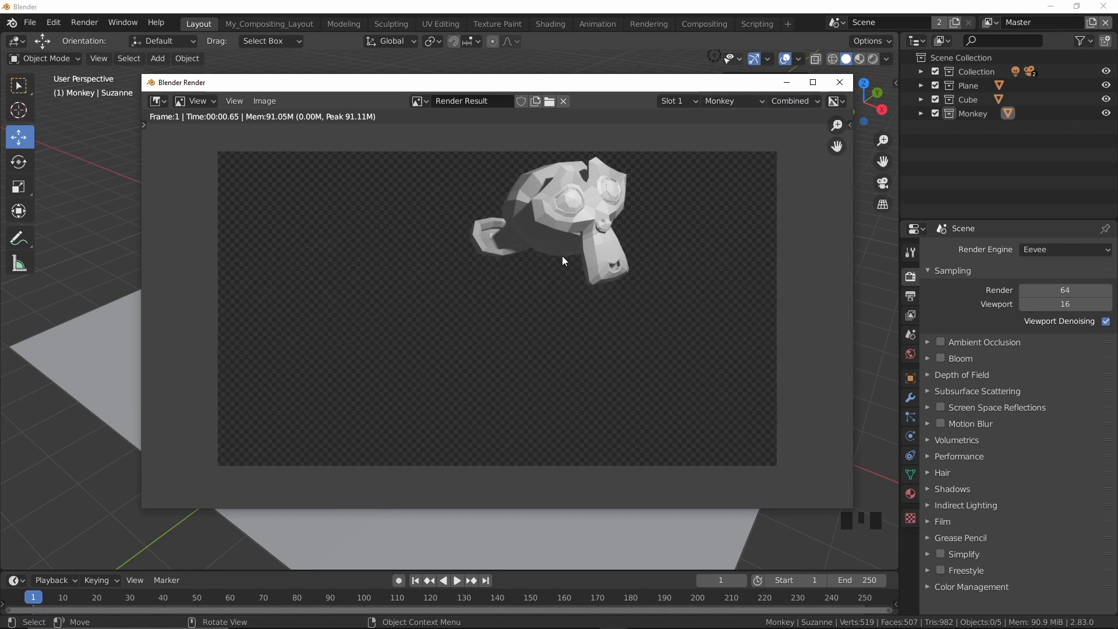
pyautogui.click(789, 101)
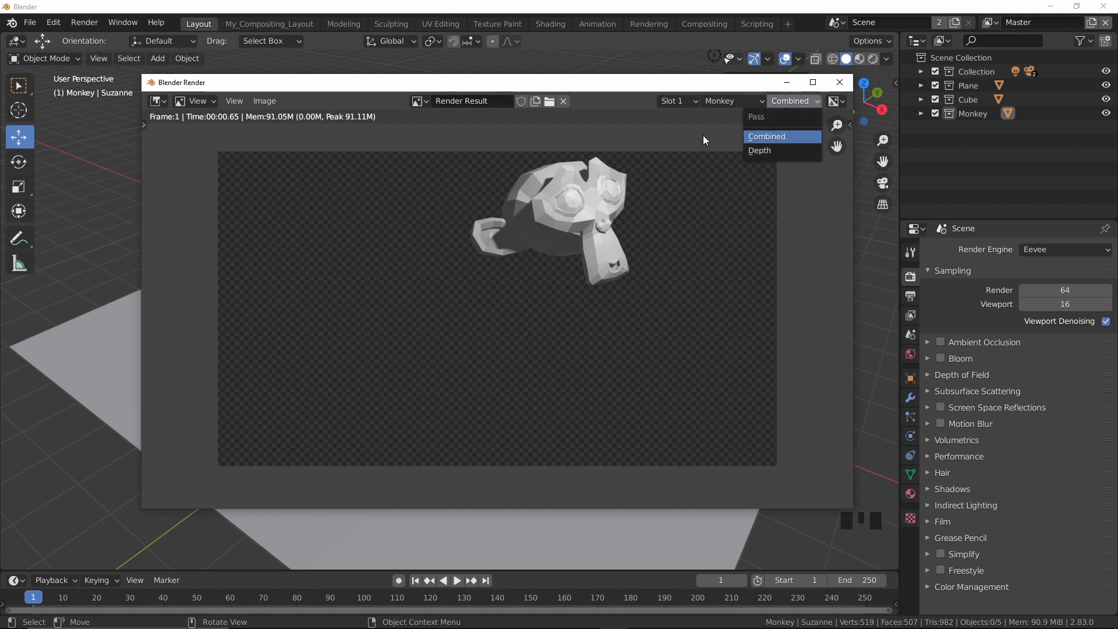
pyautogui.click(805, 100)
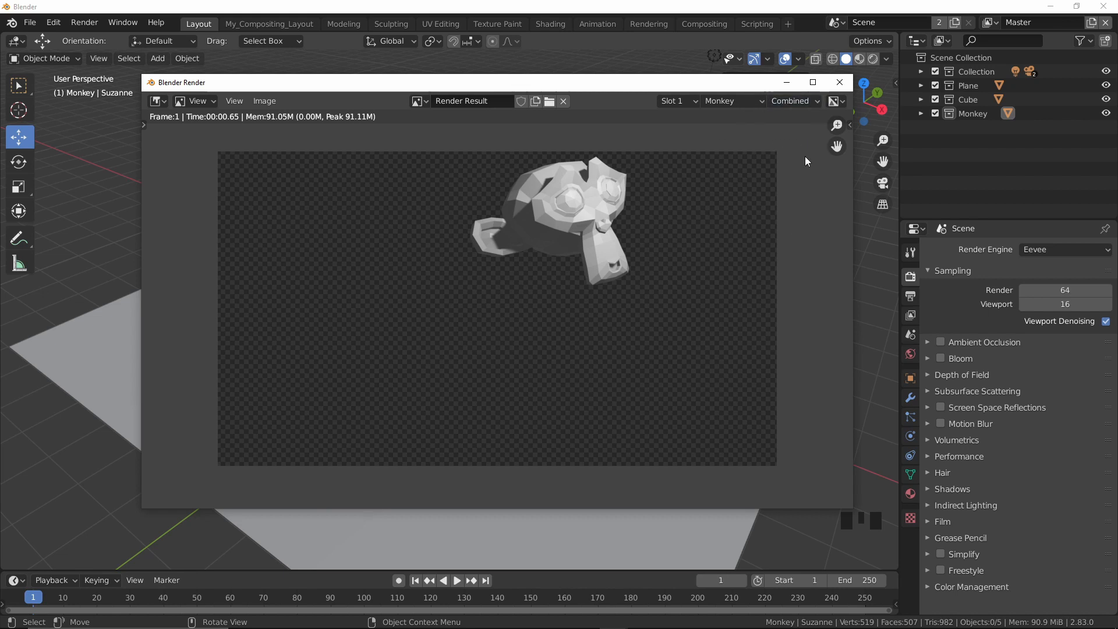
# Examine the Cube, Plane, Master and Composite layers of the render result, and close the render window.
pyautogui.click(755, 101)
pyautogui.click(740, 150)
pyautogui.click(735, 100)
pyautogui.click(732, 163)
pyautogui.click(731, 101)
pyautogui.click(732, 177)
pyautogui.click(731, 102)
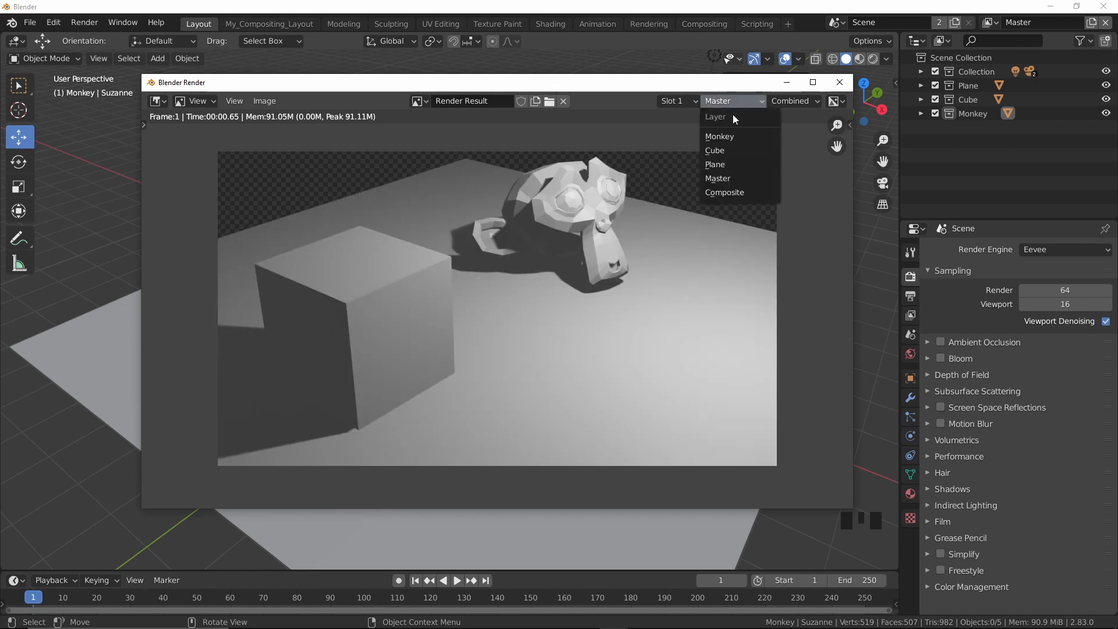
pyautogui.click(734, 191)
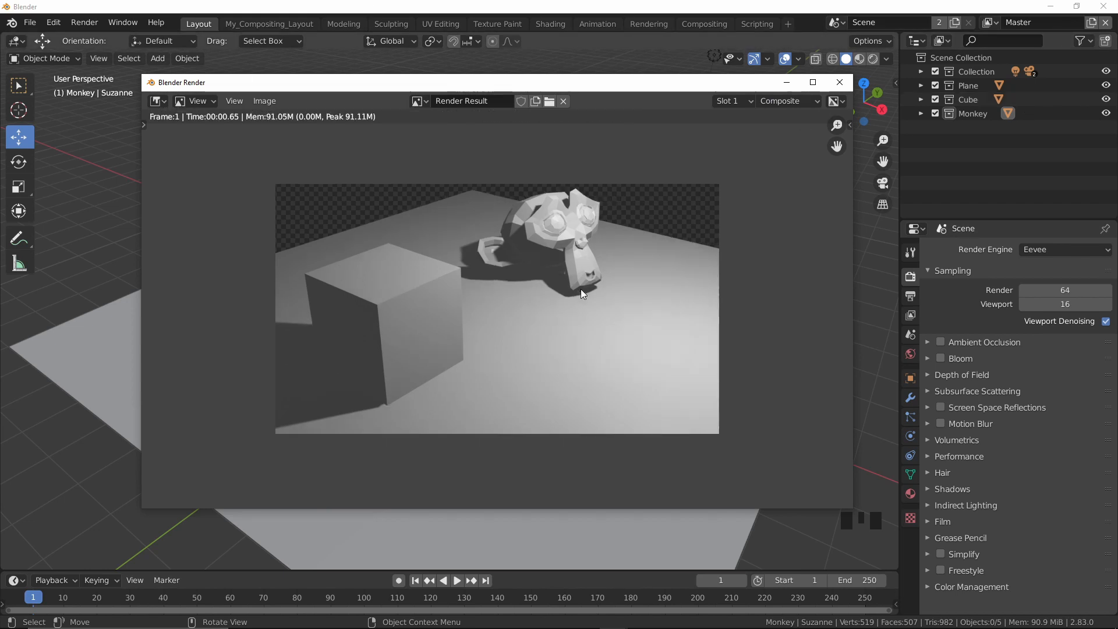
pyautogui.click(839, 83)
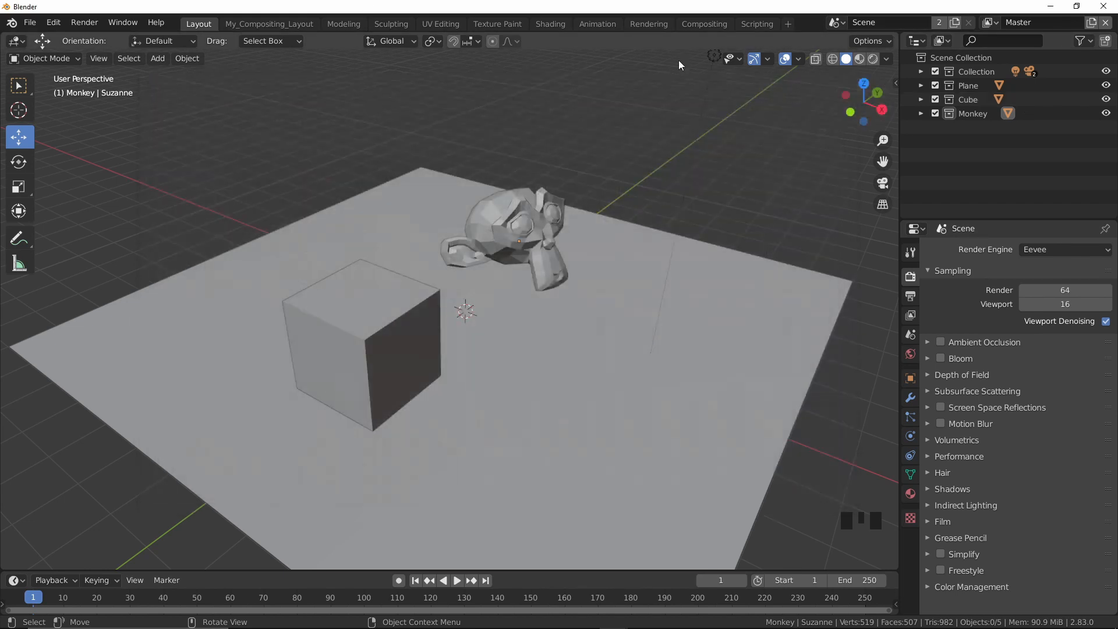
# In the My_Compositing_Layout workspace, set the Render Layers node to the Cube layer and connect its image to the Viewer node.
pyautogui.click(269, 23)
pyautogui.moveTo(420, 385)
pyautogui.mouseDown(button='middle')
pyautogui.moveTo(430, 392)
pyautogui.moveTo(408, 366)
pyautogui.mouseUp(button='middle')
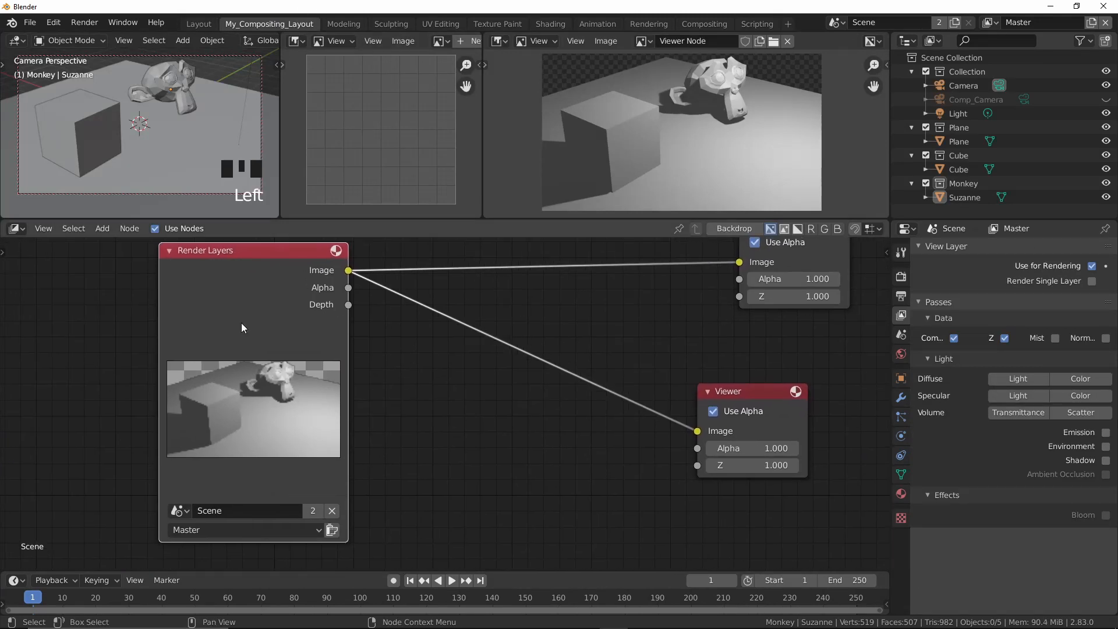
pyautogui.moveTo(160, 246); pyautogui.dragTo(224, 258)
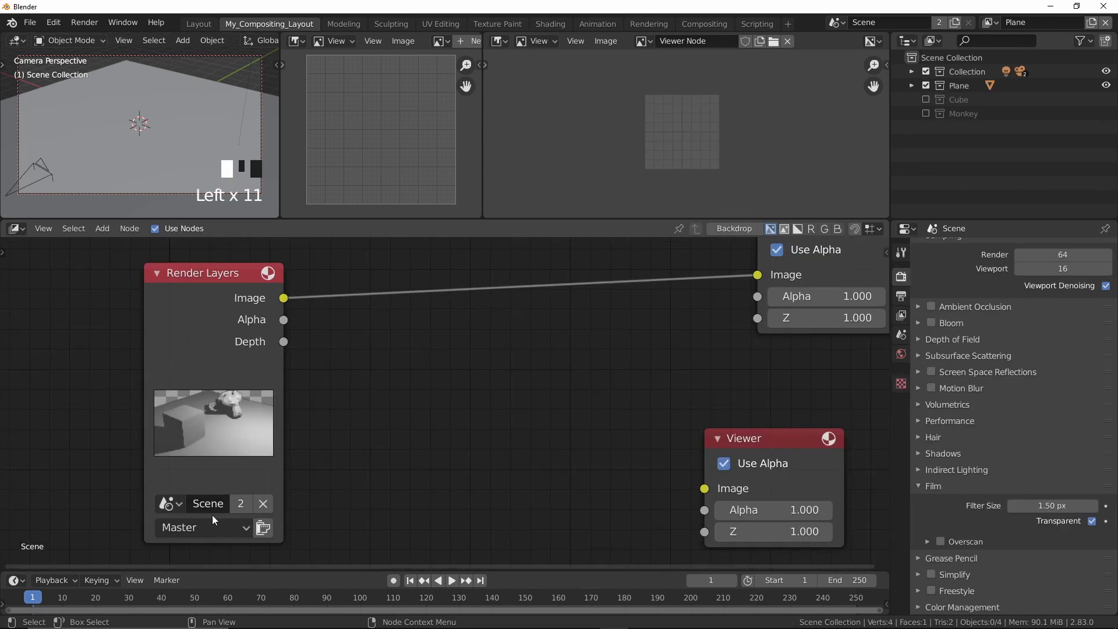
pyautogui.click(211, 526)
pyautogui.click(184, 466)
pyautogui.keyDown('ctrl'); pyautogui.keyDown('shift'); pyautogui.click(243, 309); pyautogui.keyUp('shift'); pyautogui.keyUp('ctrl')
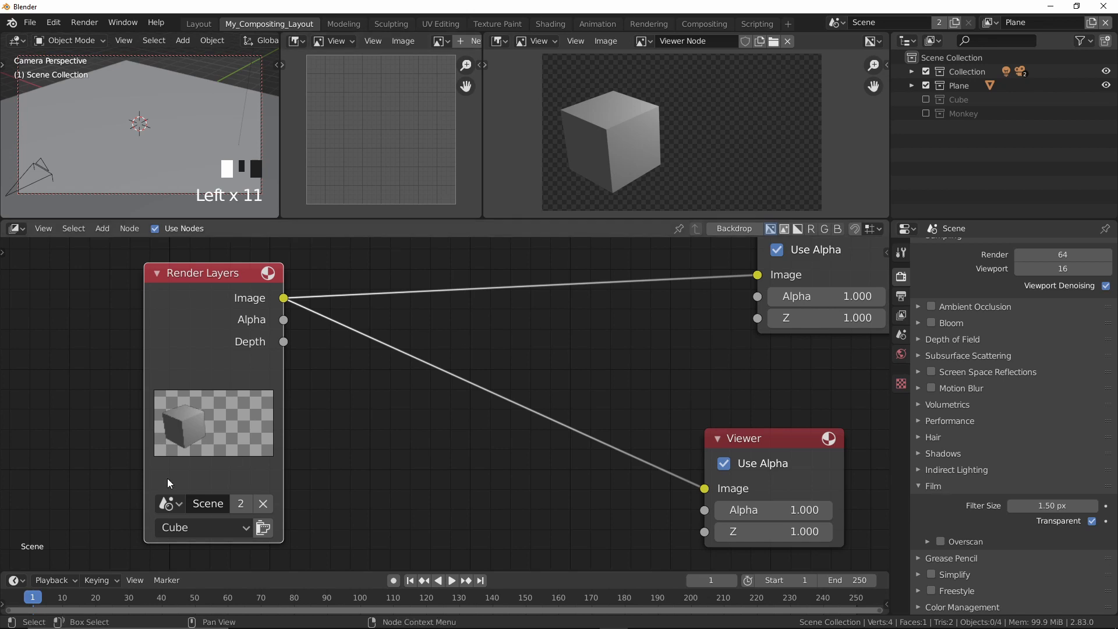
# Preview the Monkey, Cube, Plane and Master layers one after another through the Render Layers node.
pyautogui.click(207, 528)
pyautogui.click(211, 443)
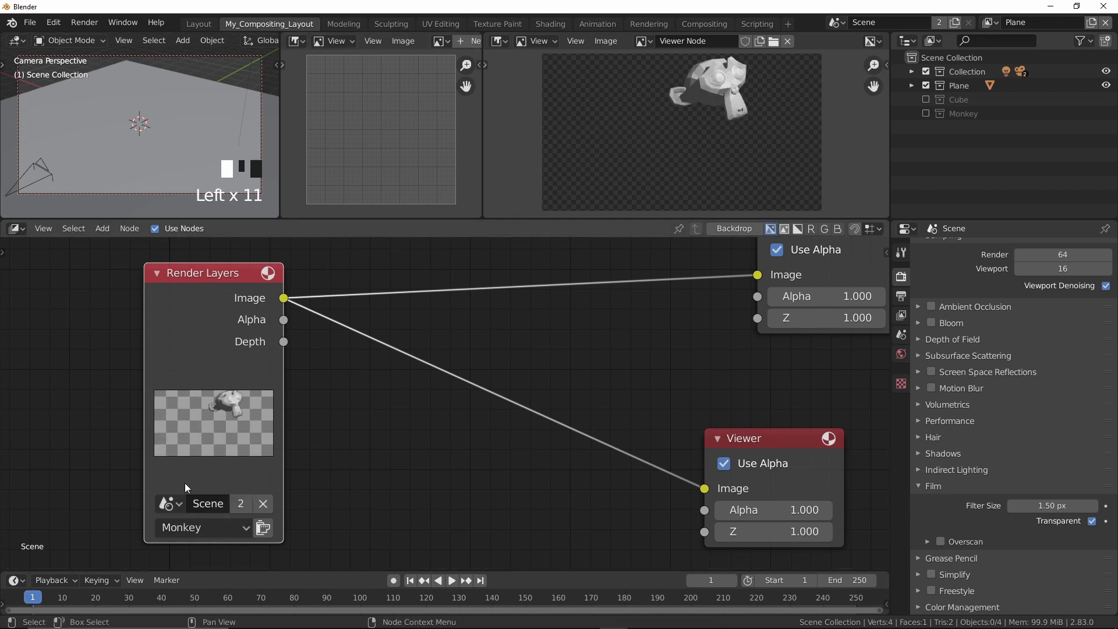
pyautogui.click(204, 527)
pyautogui.click(202, 469)
pyautogui.click(196, 527)
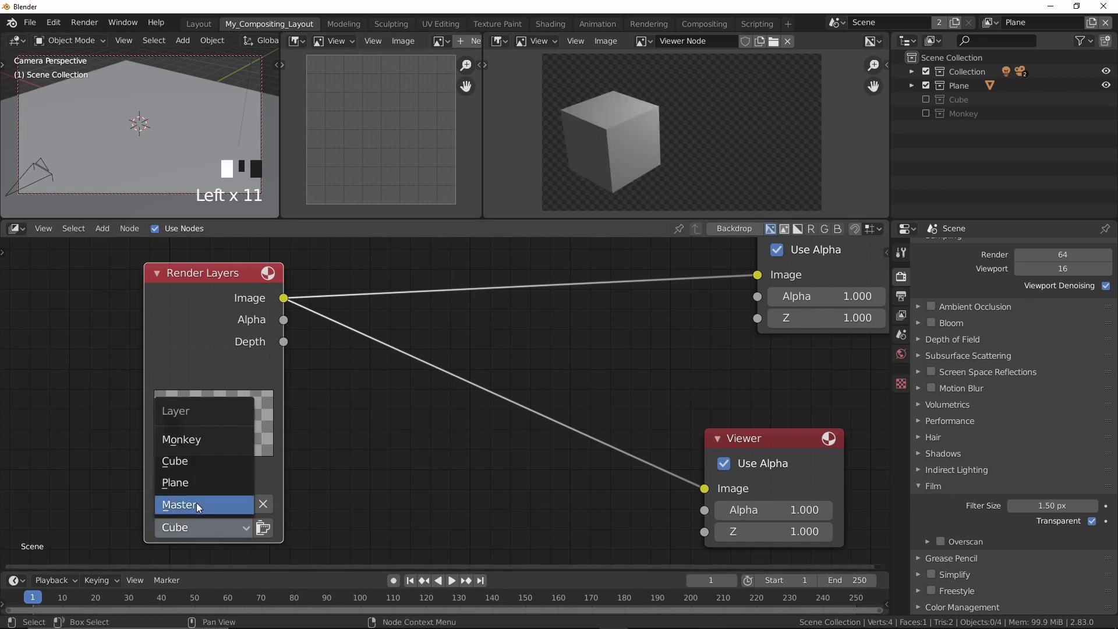
pyautogui.click(194, 485)
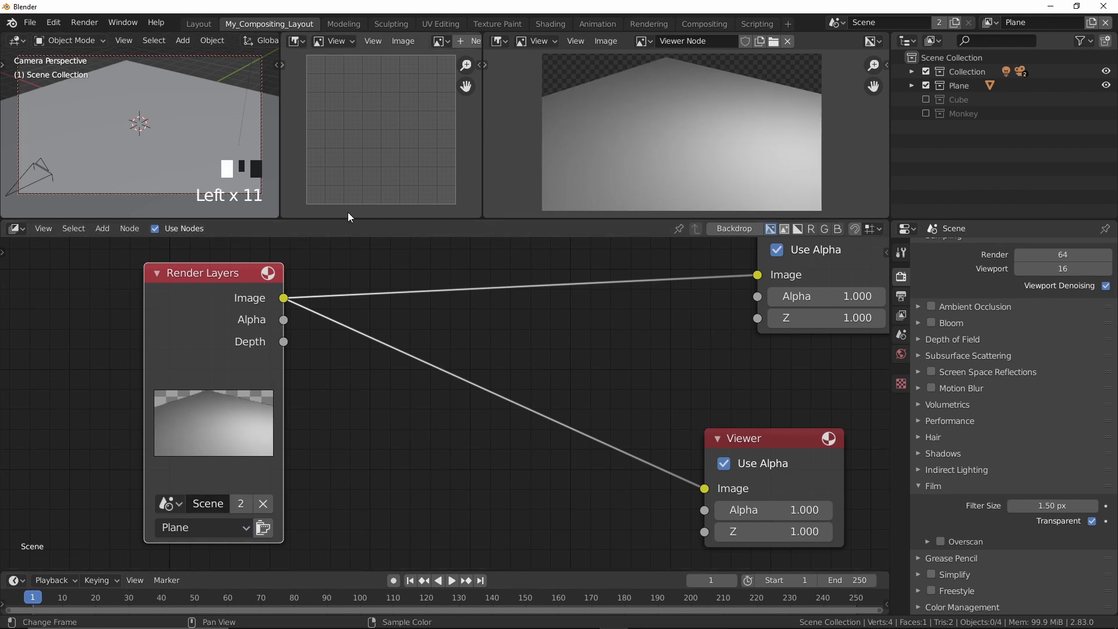
pyautogui.click(218, 528)
pyautogui.click(204, 504)
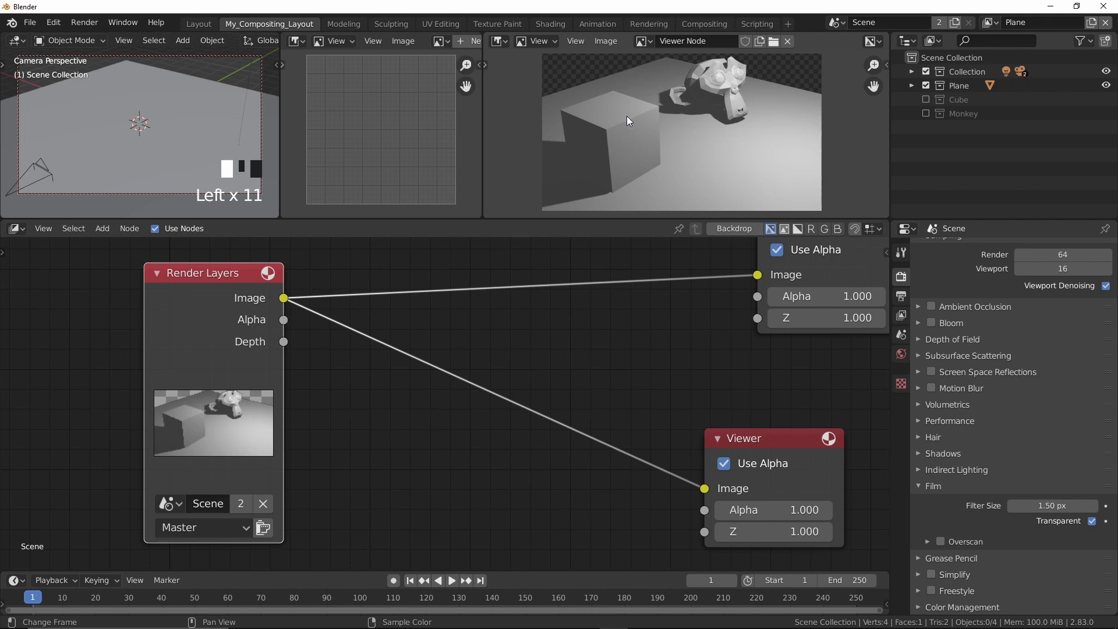
pyautogui.click(215, 527)
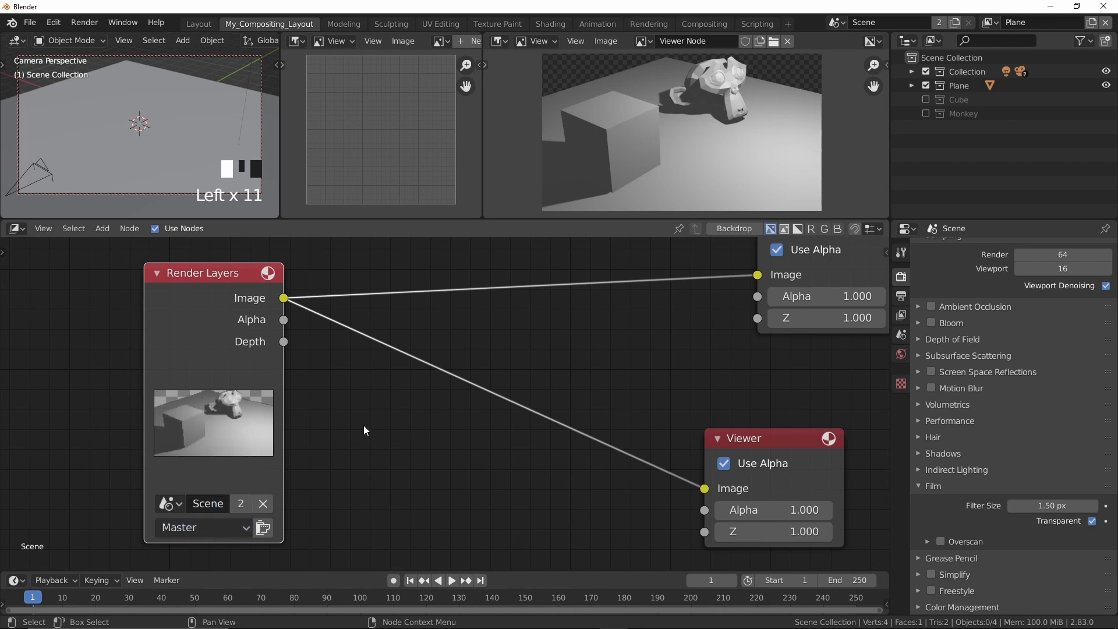
# Set the Render Layers node to the Plane layer and move the Viewer node farther away from it.
pyautogui.click(198, 528)
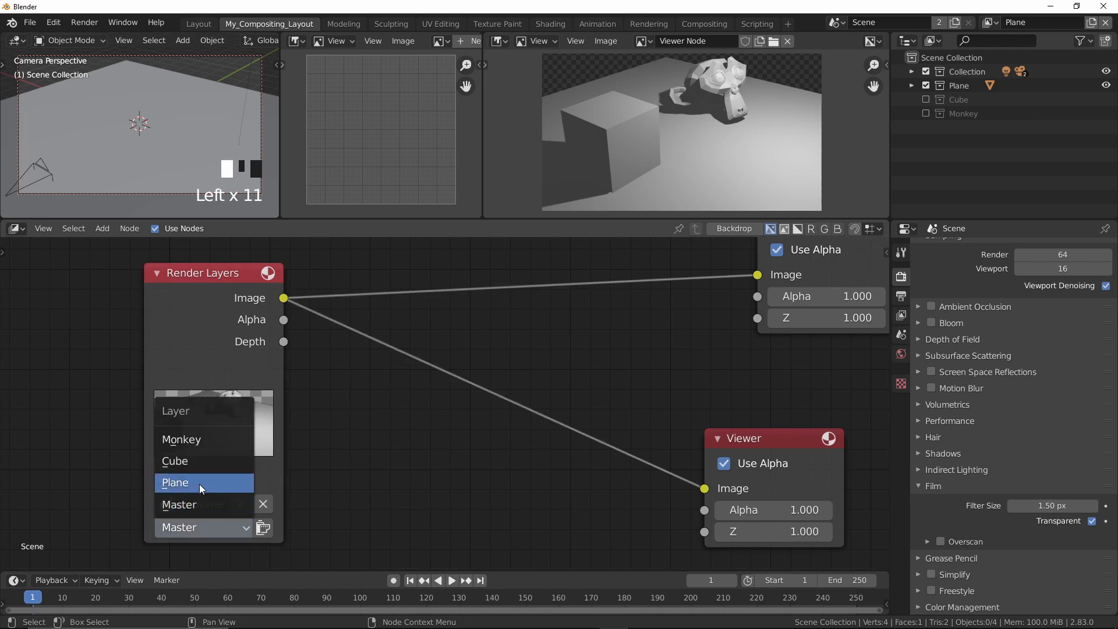
pyautogui.click(200, 484)
pyautogui.moveTo(412, 506); pyautogui.dragTo(493, 479, button='middle')
pyautogui.moveTo(779, 435); pyautogui.dragTo(866, 387)
# Duplicate the Render Layers node and place the copy below and to the side of the original.
pyautogui.click(226, 308)
pyautogui.hotkey('shift', 'd')
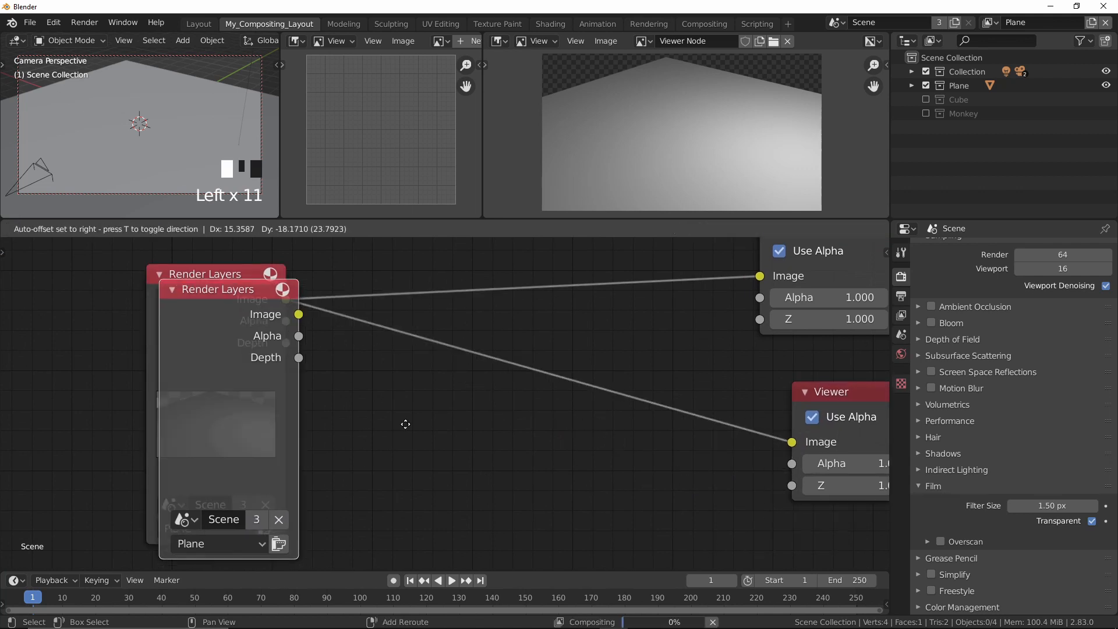
pyautogui.click(588, 514)
pyautogui.moveTo(587, 514); pyautogui.dragTo(508, 344, button='middle')
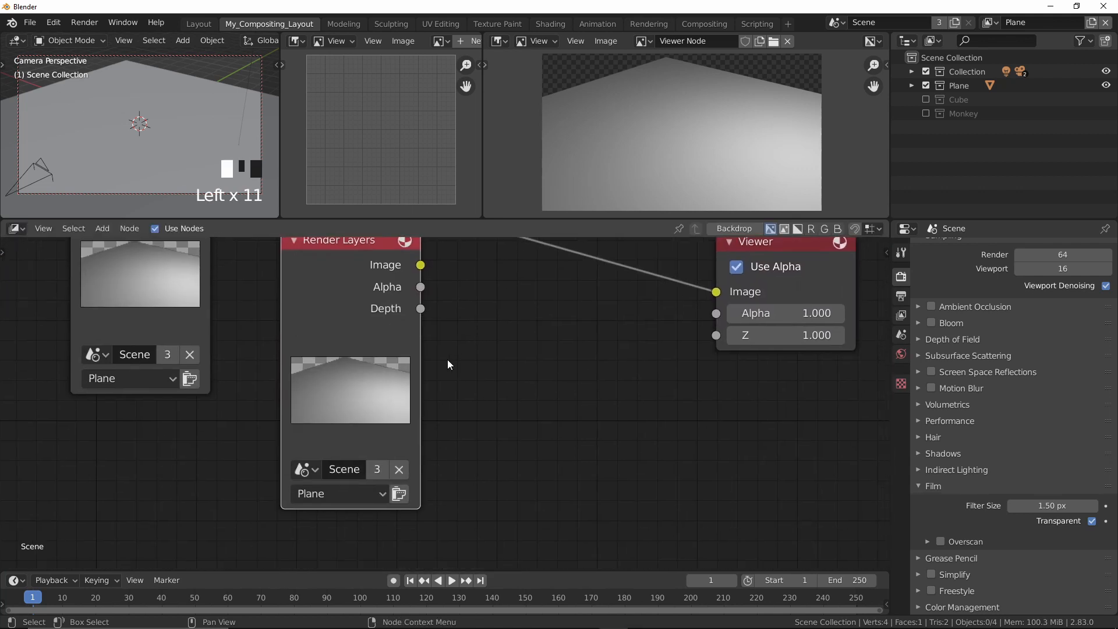
# Preview the Master layer by connecting the duplicated Render Layers node to the Viewer, and set the duplicate to the Cube layer.
pyautogui.click(354, 493)
pyautogui.click(333, 539)
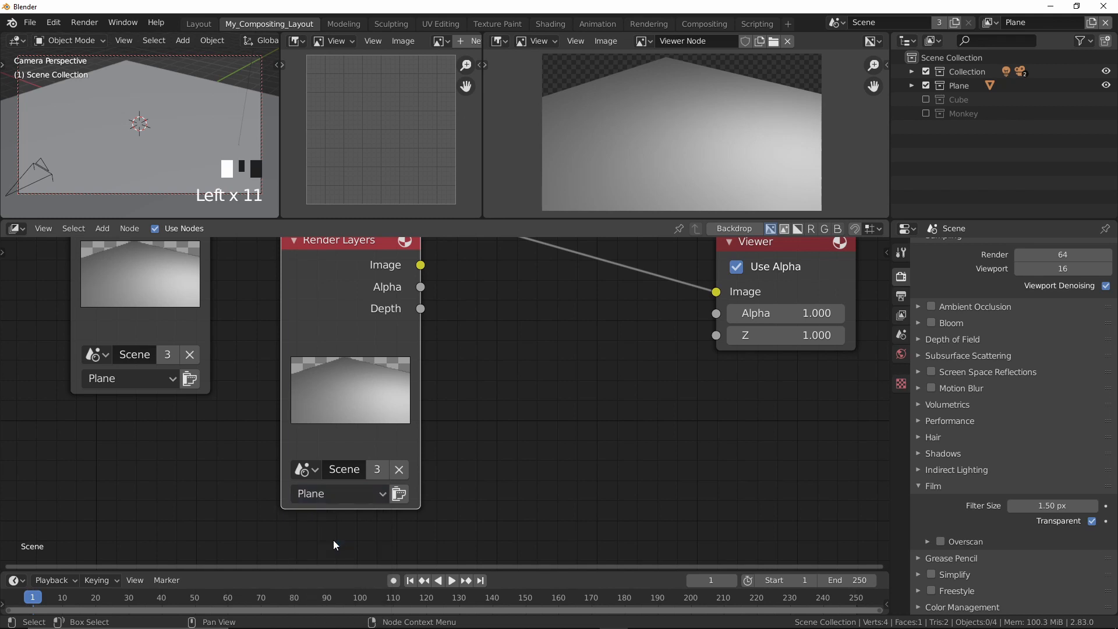
pyautogui.click(340, 494)
pyautogui.click(334, 518)
pyautogui.keyDown('ctrl'); pyautogui.keyDown('shift'); pyautogui.click(338, 323); pyautogui.keyUp('shift'); pyautogui.keyUp('ctrl')
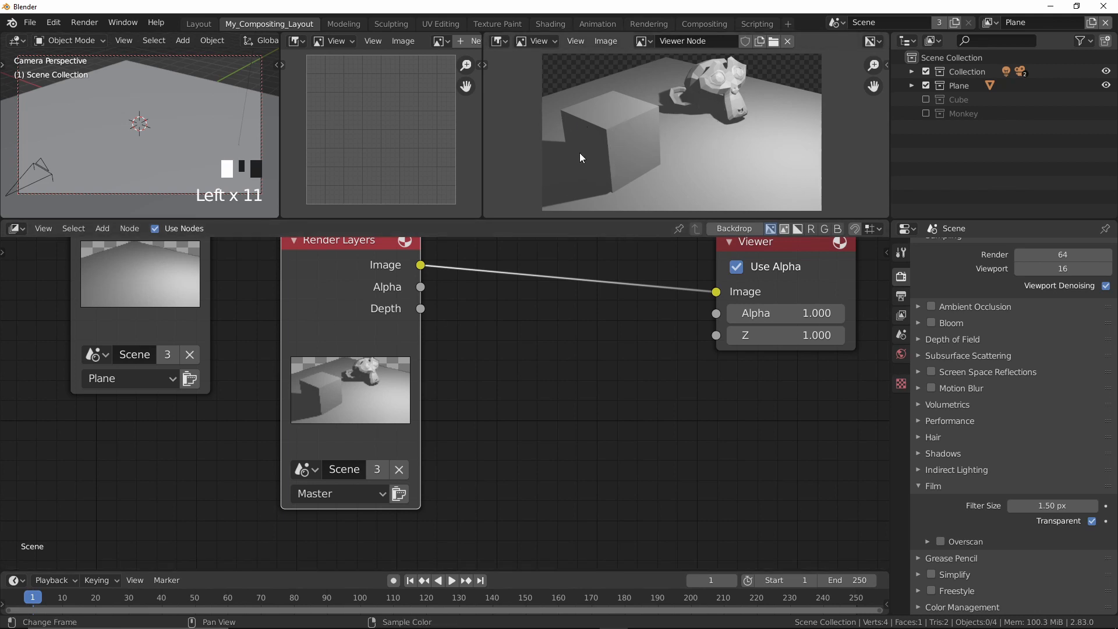
pyautogui.click(323, 493)
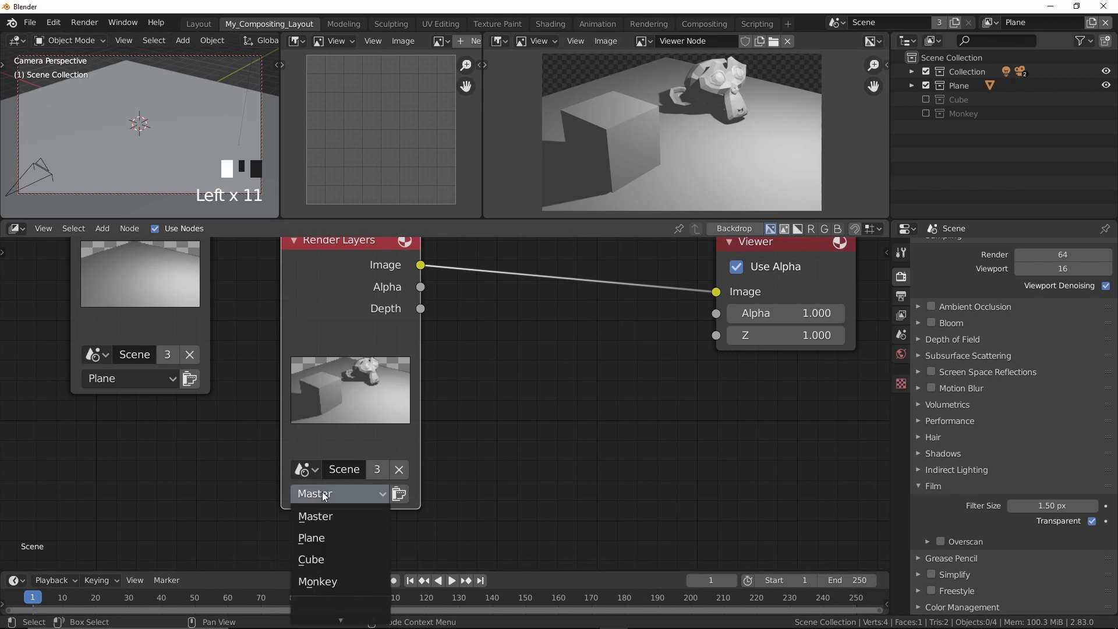
pyautogui.click(325, 558)
# Try merging the Plane and Cube Render Layers nodes with an automatic Alpha Over node, and delete that node.
pyautogui.moveTo(418, 343); pyautogui.dragTo(425, 496, button='middle')
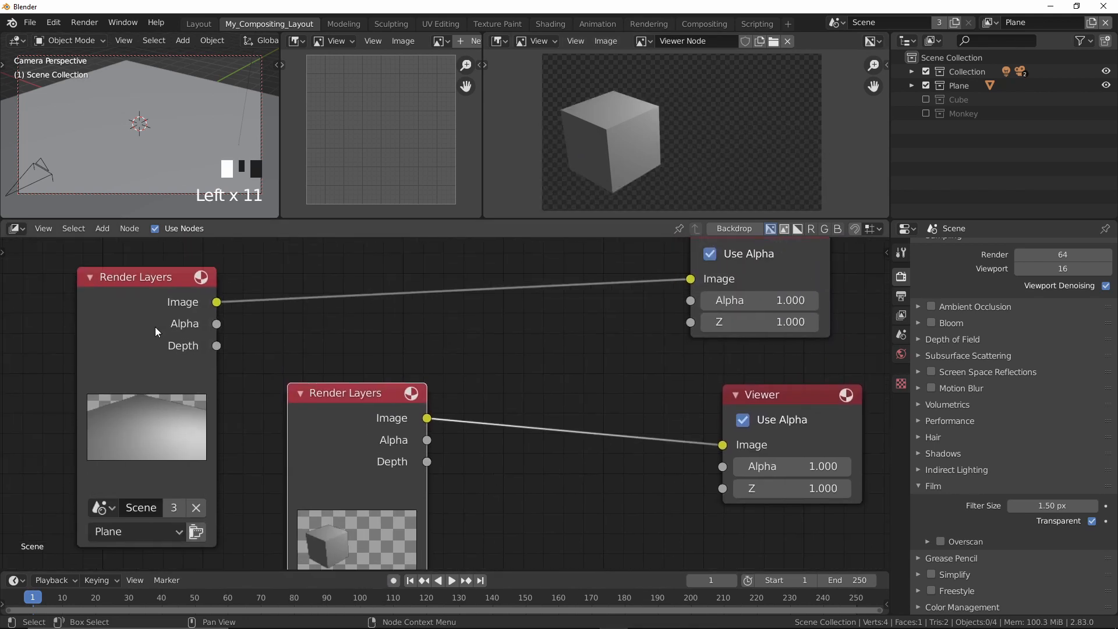
pyautogui.click(219, 381)
pyautogui.keyDown('shift'); pyautogui.click(337, 424); pyautogui.keyUp('shift')
pyautogui.hotkey('ctrl', '0')
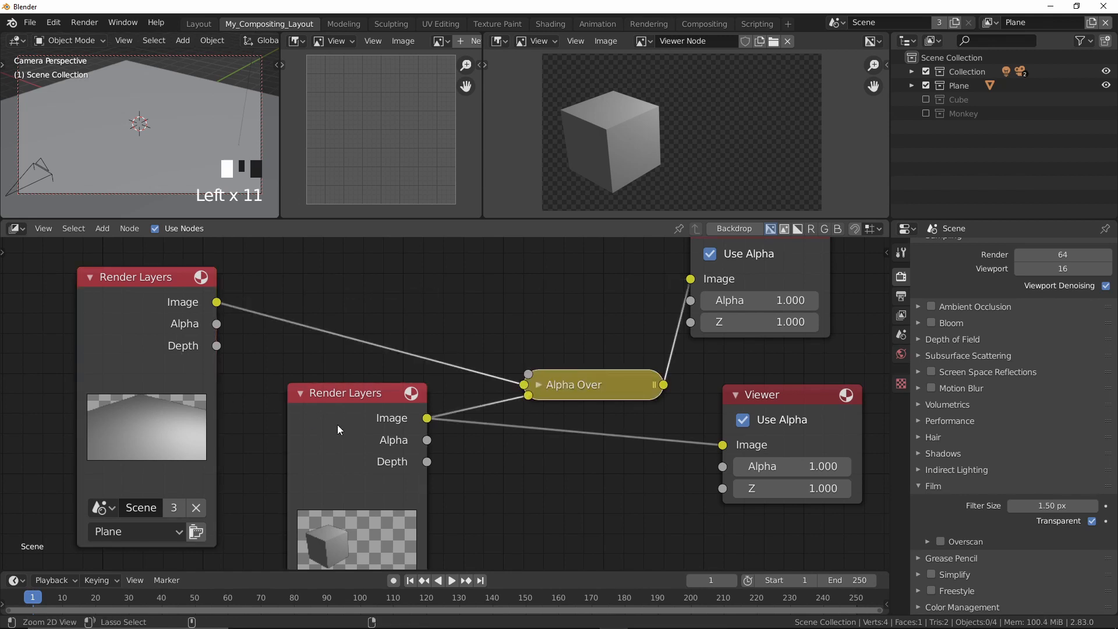
pyautogui.moveTo(588, 396); pyautogui.dragTo(571, 353)
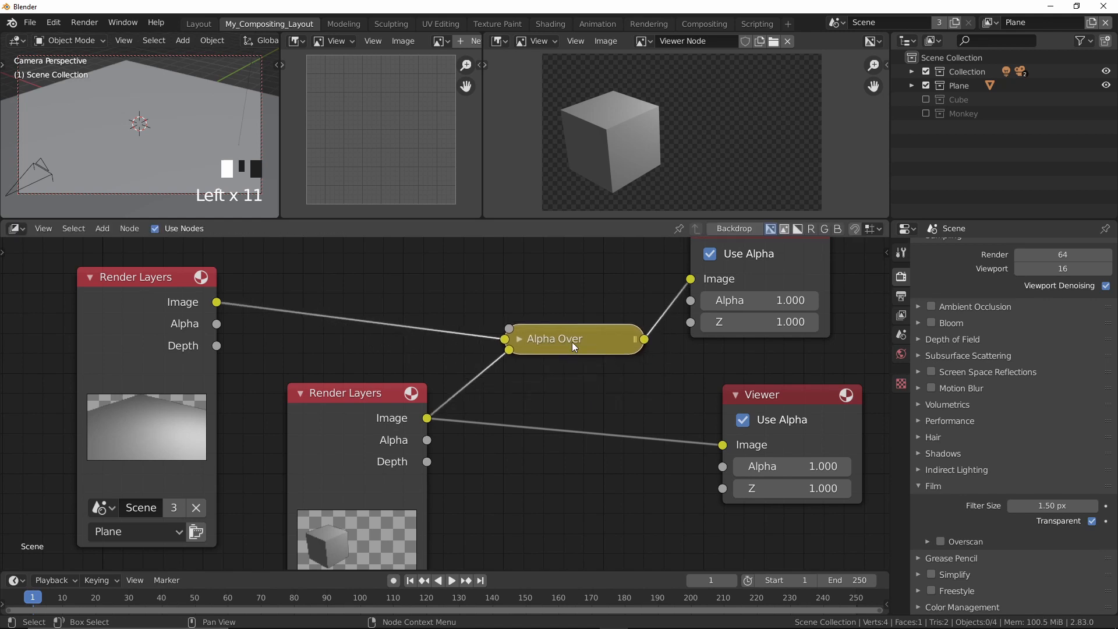
pyautogui.press('x')
pyautogui.scroll(2, 200, 116)
pyautogui.click(200, 110)
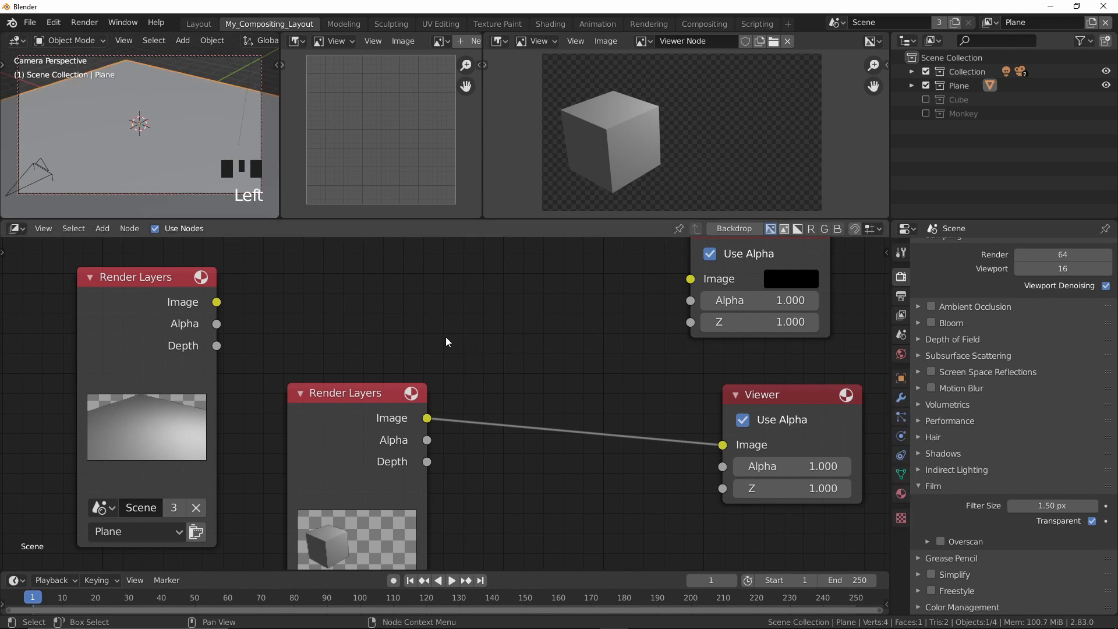
# Add an Alpha Over node by searching for "alp" and place it between the Render Layers nodes and the output nodes.
pyautogui.hotkey('shift', 'a')
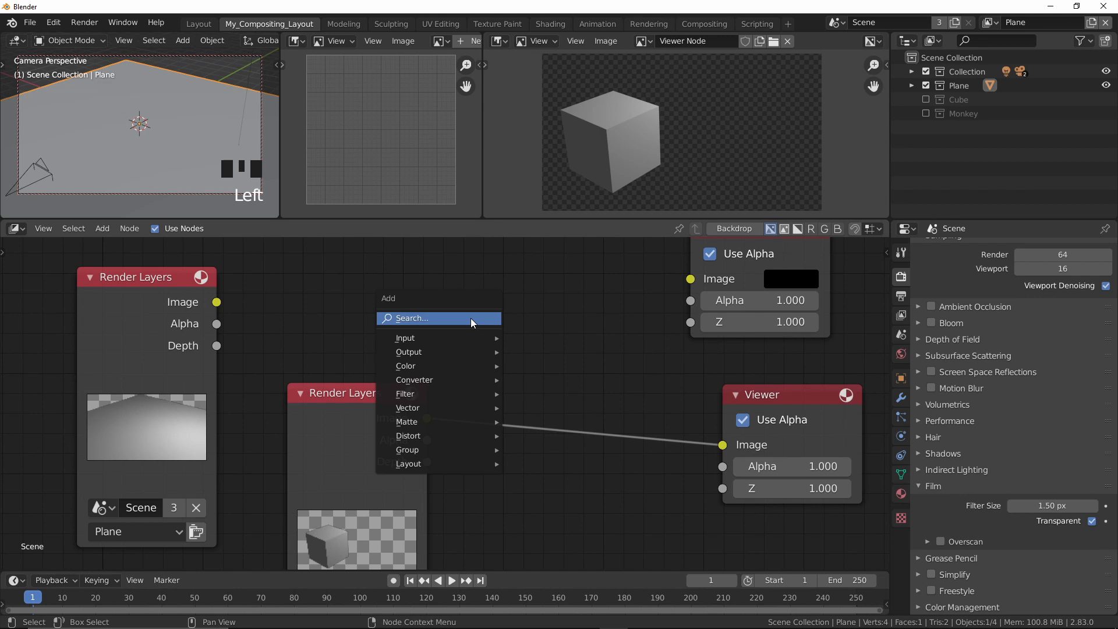
pyautogui.click(470, 318)
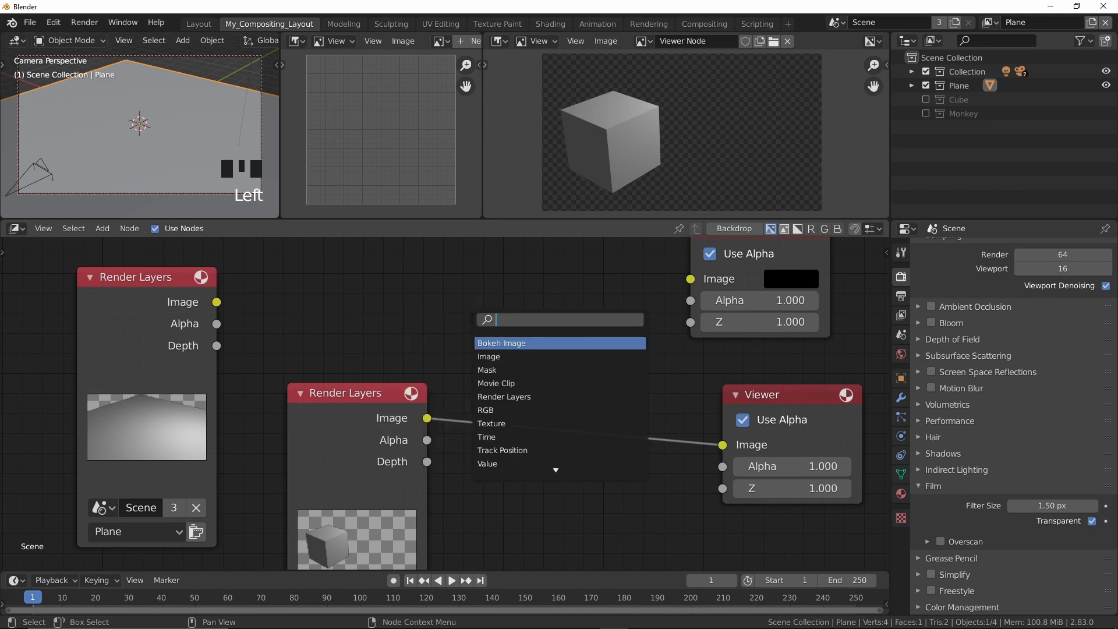
pyautogui.write('alp')
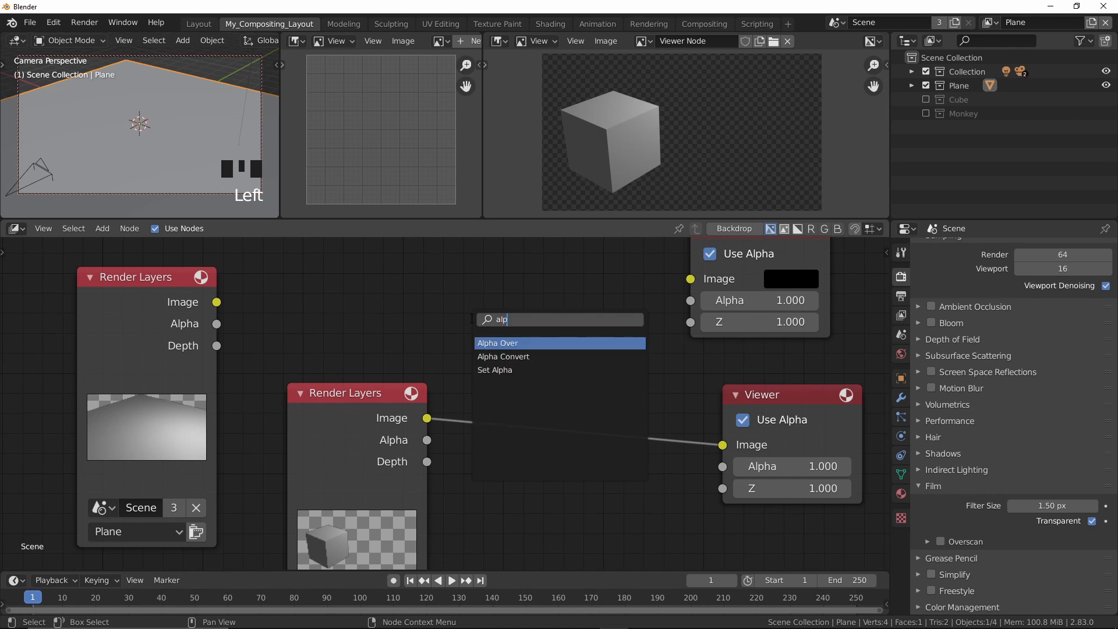
pyautogui.press('Return')
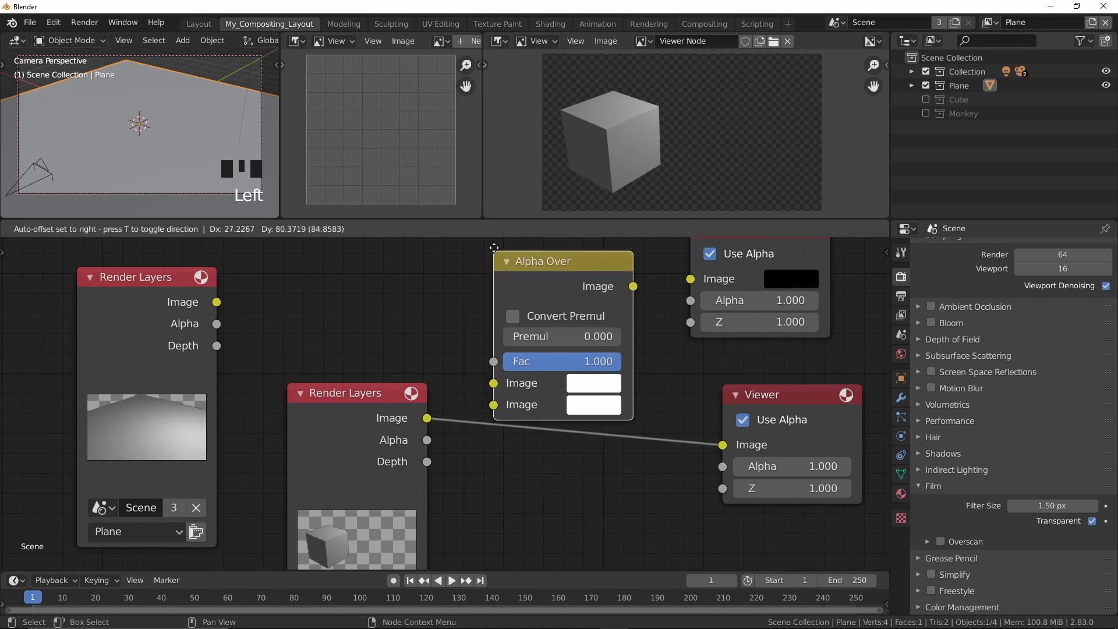
pyautogui.click(495, 249)
# Connect the Plane image to the Alpha Over node's first Image input, the Cube image to its second, and its output to the Viewer.
pyautogui.moveTo(368, 309); pyautogui.dragTo(357, 311, button='middle')
pyautogui.moveTo(205, 305); pyautogui.dragTo(483, 379)
pyautogui.moveTo(417, 425); pyautogui.dragTo(501, 404)
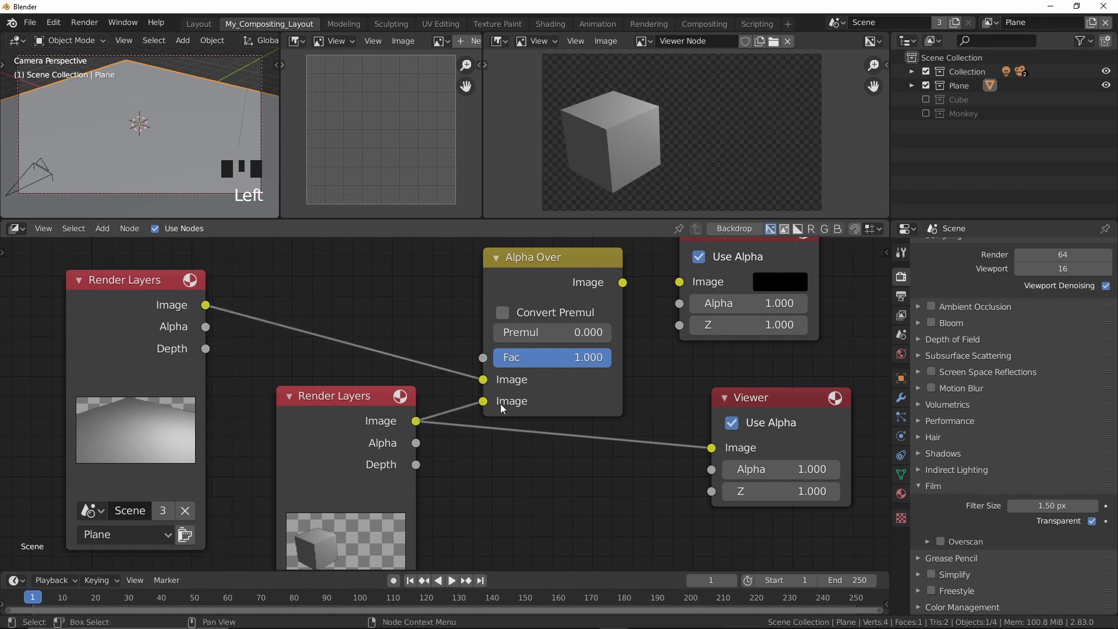
pyautogui.keyDown('ctrl'); pyautogui.keyDown('shift'); pyautogui.click(550, 275); pyautogui.keyUp('shift'); pyautogui.keyUp('ctrl')
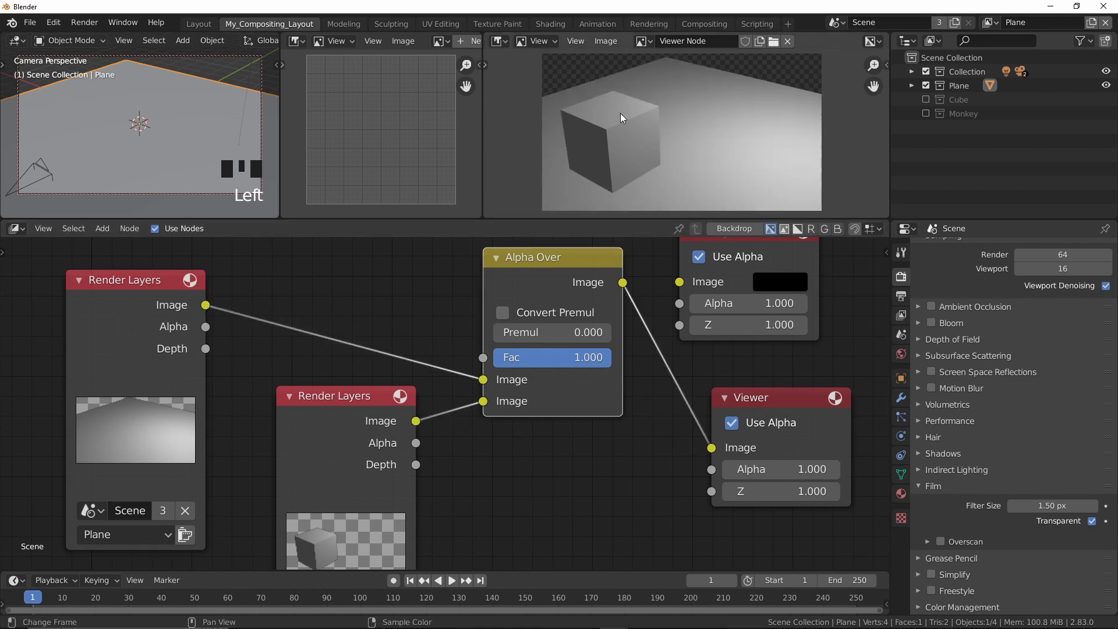
pyautogui.scroll(-1, 648, 117)
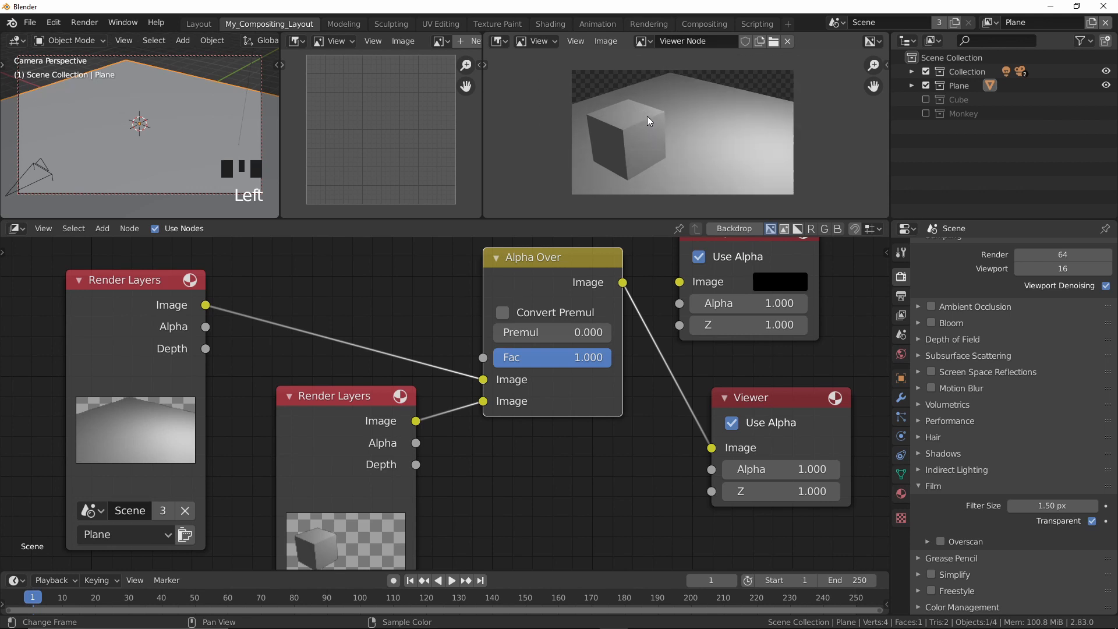
pyautogui.scroll(1, 522, 467)
# Move the Composite and Viewer nodes farther from the Alpha Over node to make room for another node.
pyautogui.moveTo(522, 467); pyautogui.dragTo(337, 472, button='middle')
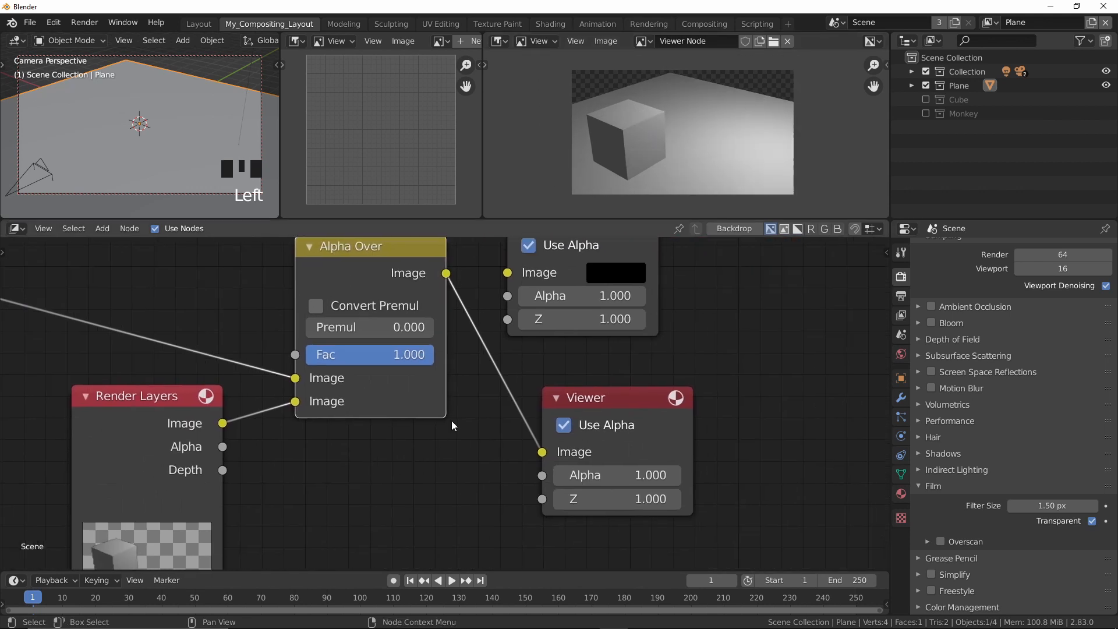
pyautogui.scroll(-2, 452, 424)
pyautogui.moveTo(417, 437); pyautogui.dragTo(408, 442, button='middle')
pyautogui.moveTo(534, 281); pyautogui.dragTo(872, 268)
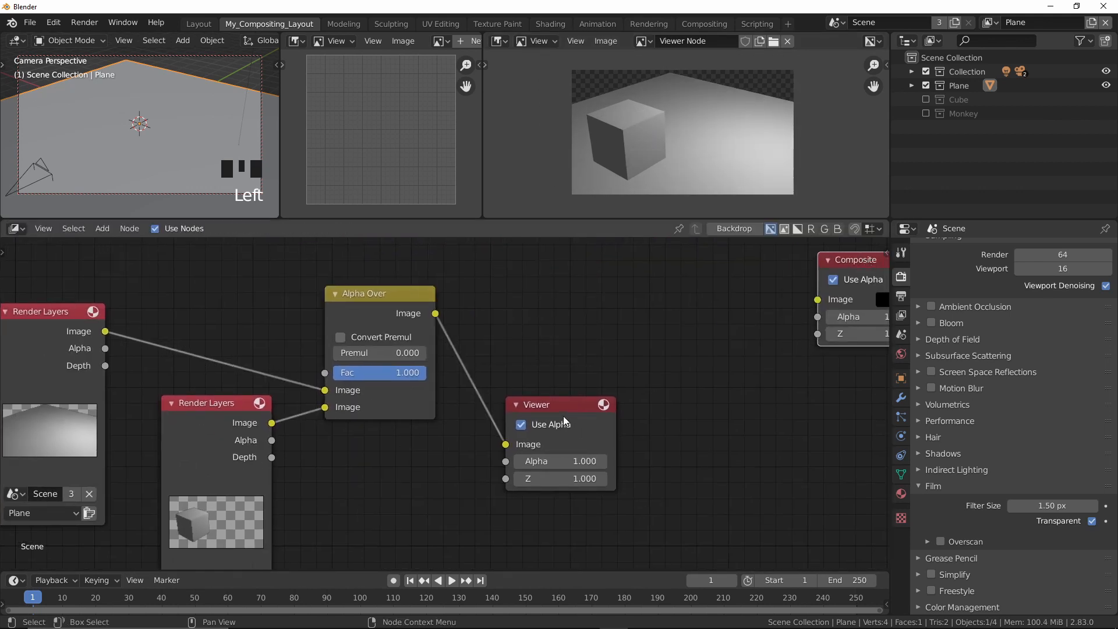
pyautogui.moveTo(566, 423); pyautogui.dragTo(799, 367)
# Duplicate the Alpha Over node and insert the copy on the link between the first Alpha Over and the Viewer.
pyautogui.moveTo(384, 316); pyautogui.dragTo(400, 301)
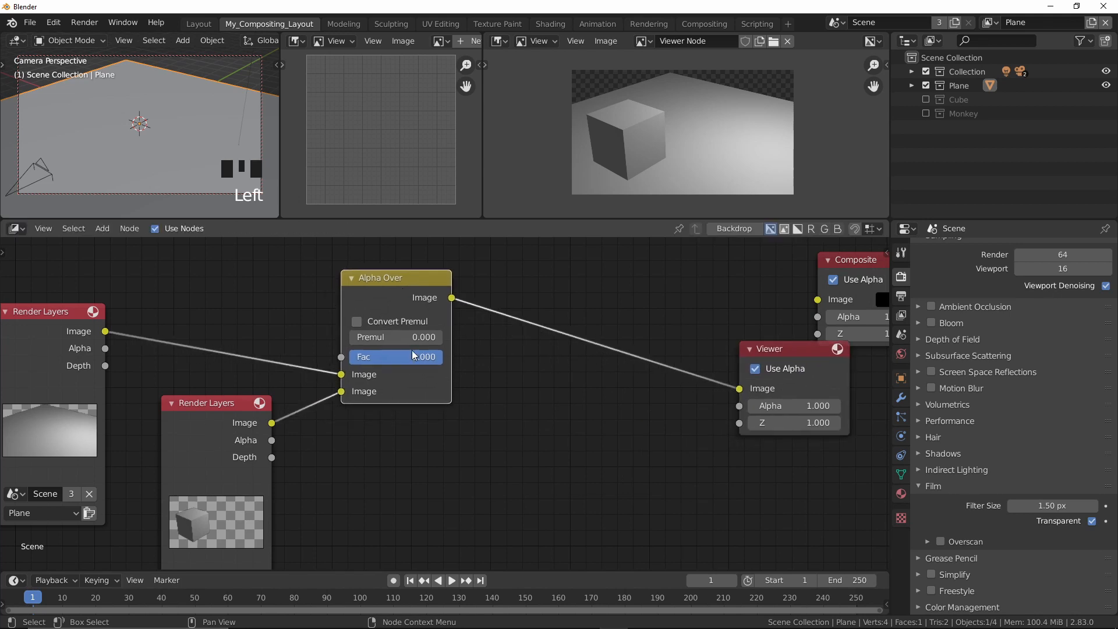
pyautogui.hotkey('shift', 'd')
pyautogui.click(594, 308)
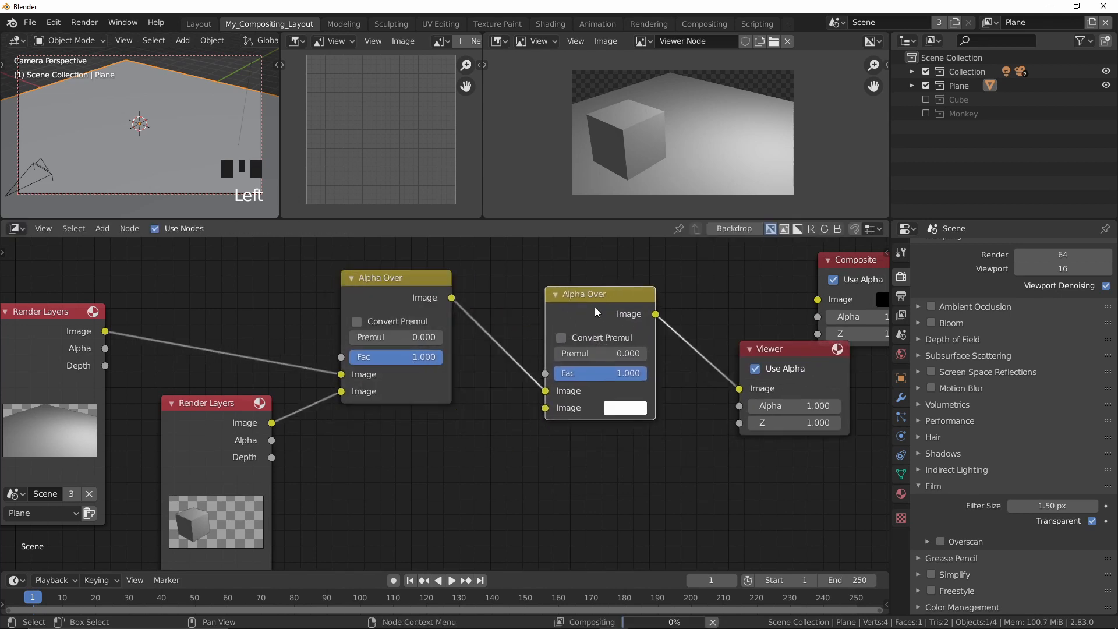
pyautogui.moveTo(536, 423); pyautogui.dragTo(532, 391, button='middle')
# Duplicate the Cube Render Layers node and place the copy below the Alpha Over nodes.
pyautogui.click(217, 383)
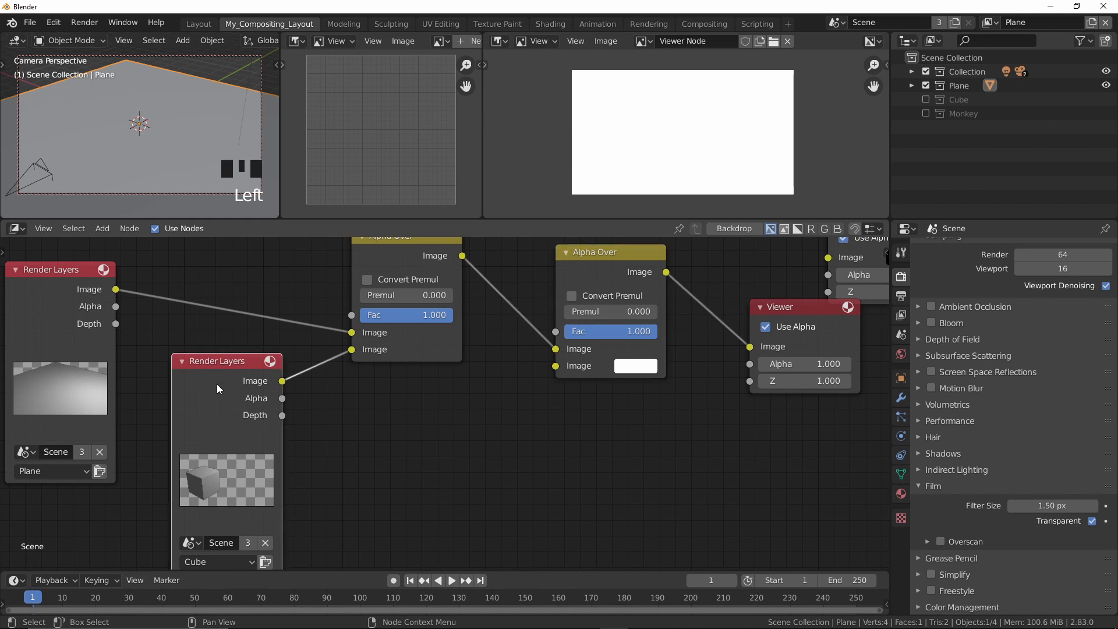
pyautogui.hotkey('shift', 'd')
pyautogui.click(515, 457)
pyautogui.moveTo(514, 458); pyautogui.dragTo(461, 426, button='middle')
# Set the new Render Layers node to the Monkey layer and connect its image to the second Alpha Over node's second Image input.
pyautogui.click(366, 498)
pyautogui.click(364, 531)
pyautogui.moveTo(404, 403); pyautogui.dragTo(497, 353)
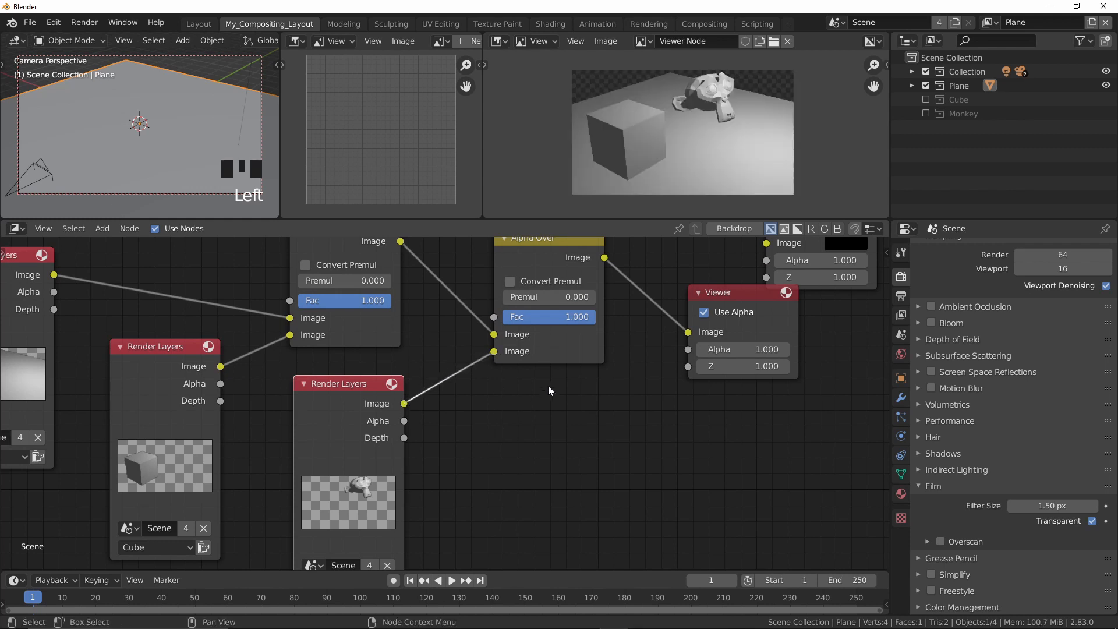
pyautogui.moveTo(550, 391); pyautogui.dragTo(561, 435, button='middle')
pyautogui.scroll(-1, 719, 132)
pyautogui.scroll(1, 718, 132)
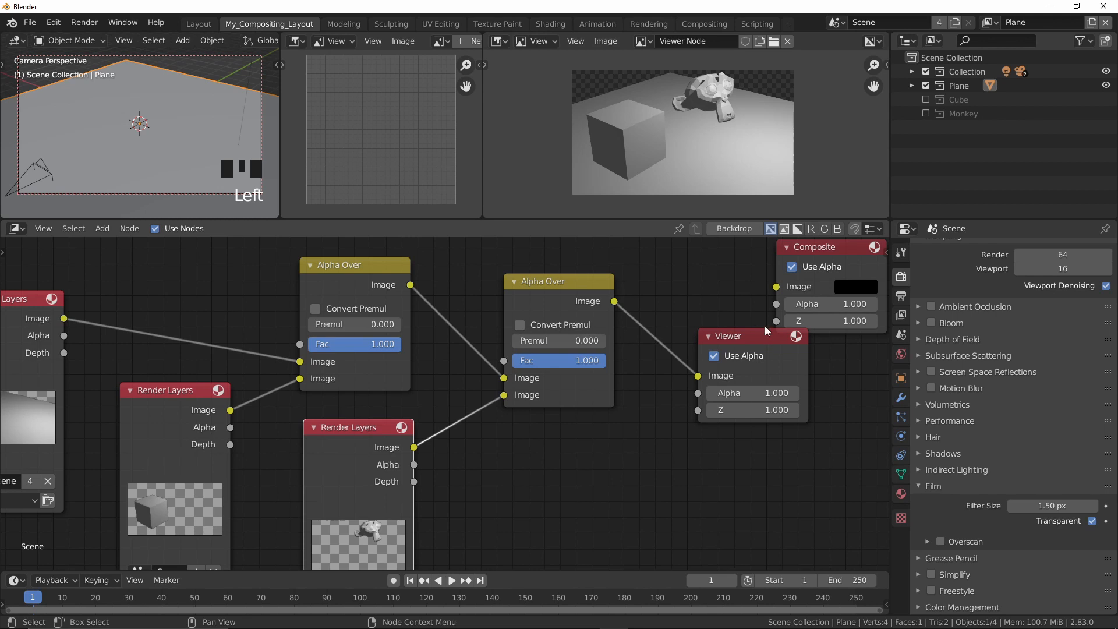
# Space out the second Alpha Over, Viewer and Composite nodes so that they no longer crowd each other.
pyautogui.moveTo(644, 317); pyautogui.dragTo(673, 381, button='middle')
pyautogui.moveTo(578, 363); pyautogui.dragTo(586, 361)
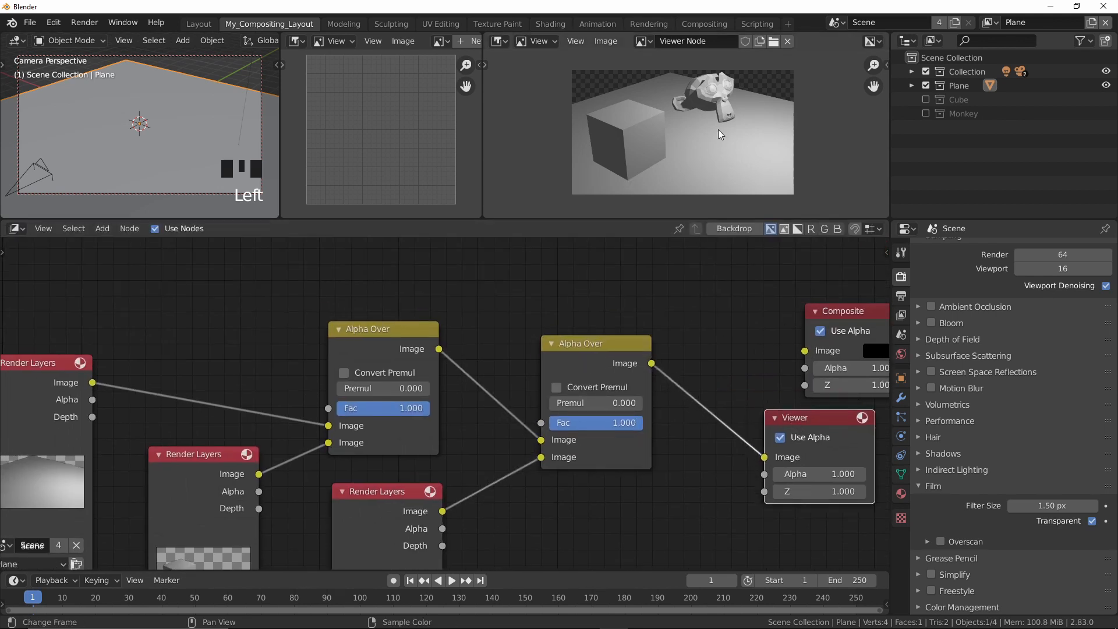
pyautogui.moveTo(139, 338); pyautogui.dragTo(180, 298, button='middle')
pyautogui.scroll(-1, 237, 303)
pyautogui.moveTo(312, 302); pyautogui.dragTo(271, 307, button='middle')
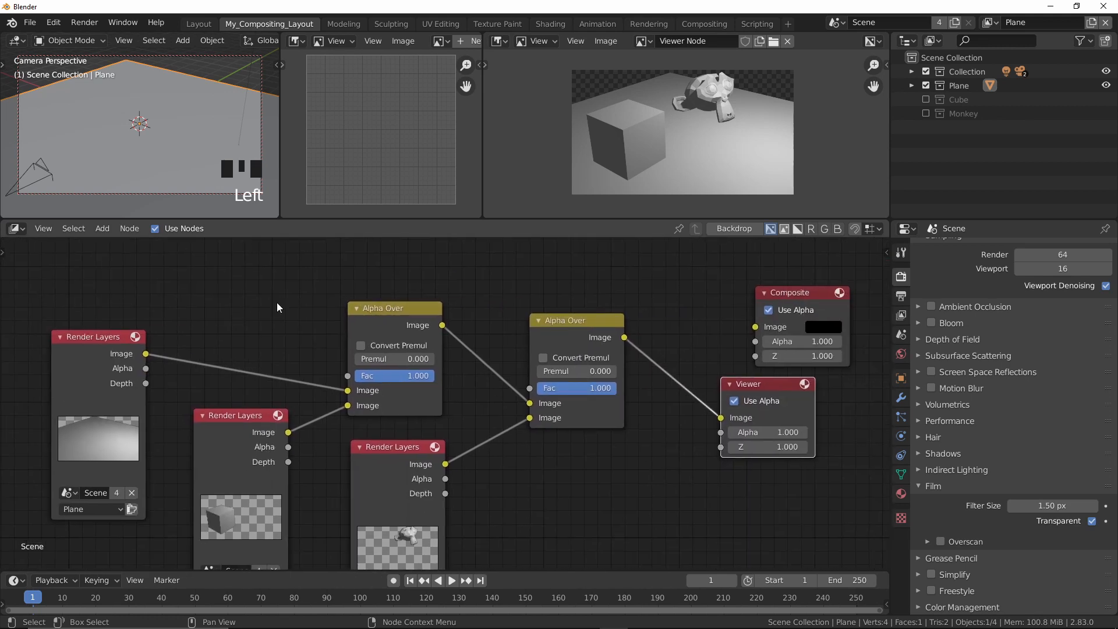
pyautogui.moveTo(787, 315); pyautogui.dragTo(820, 280)
pyautogui.moveTo(757, 384); pyautogui.dragTo(811, 359)
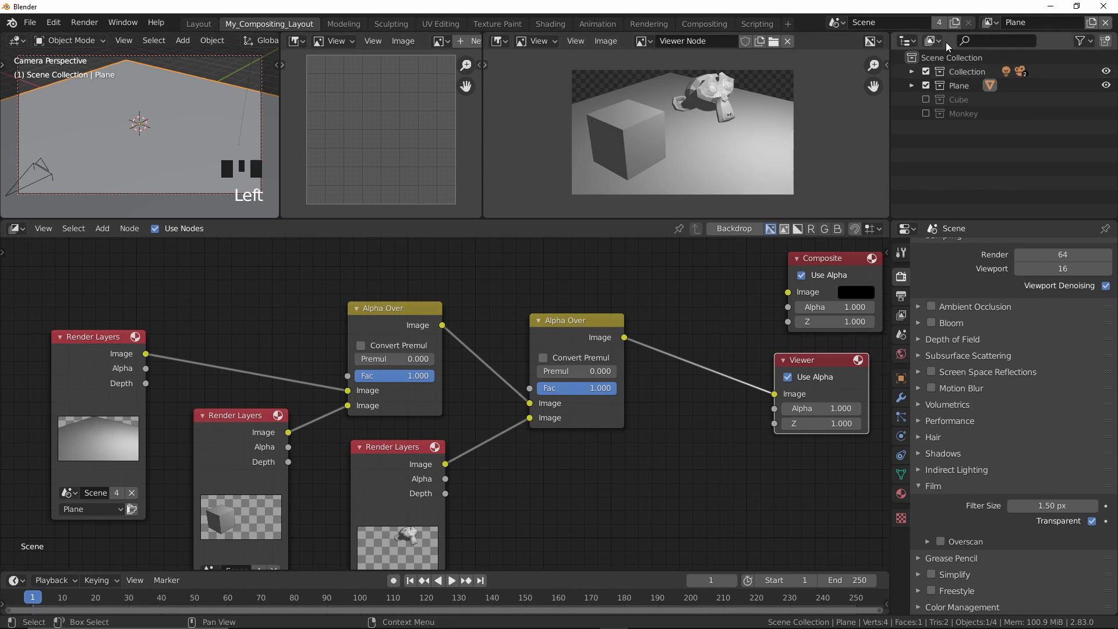
# Switch the active view layer to Master and select the cube in the 3D viewport.
pyautogui.click(989, 22)
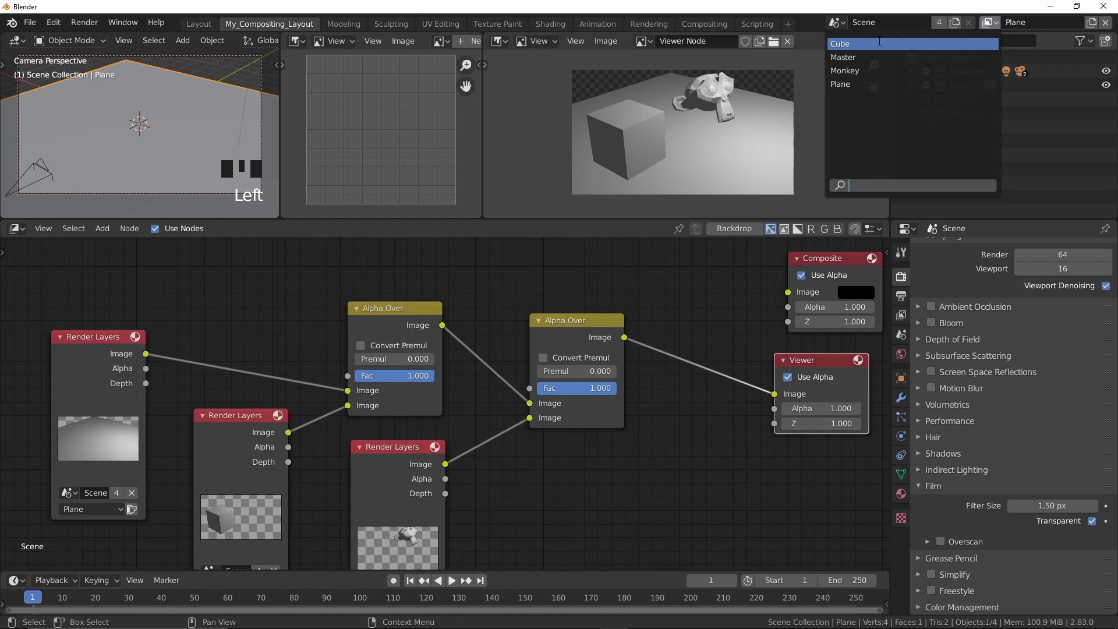
pyautogui.click(877, 57)
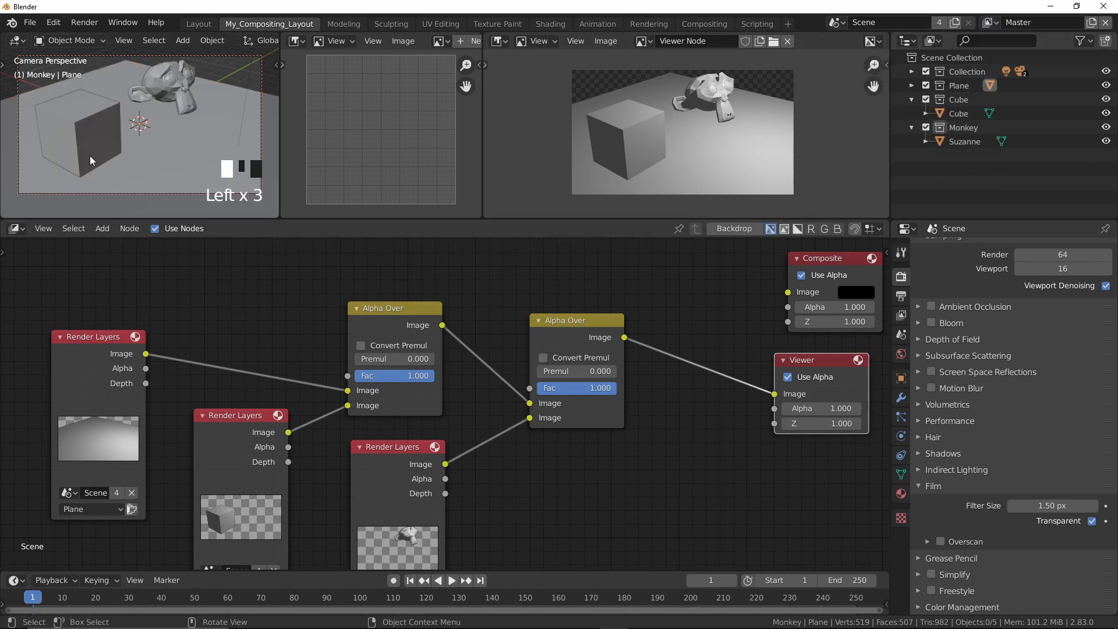
pyautogui.click(92, 123)
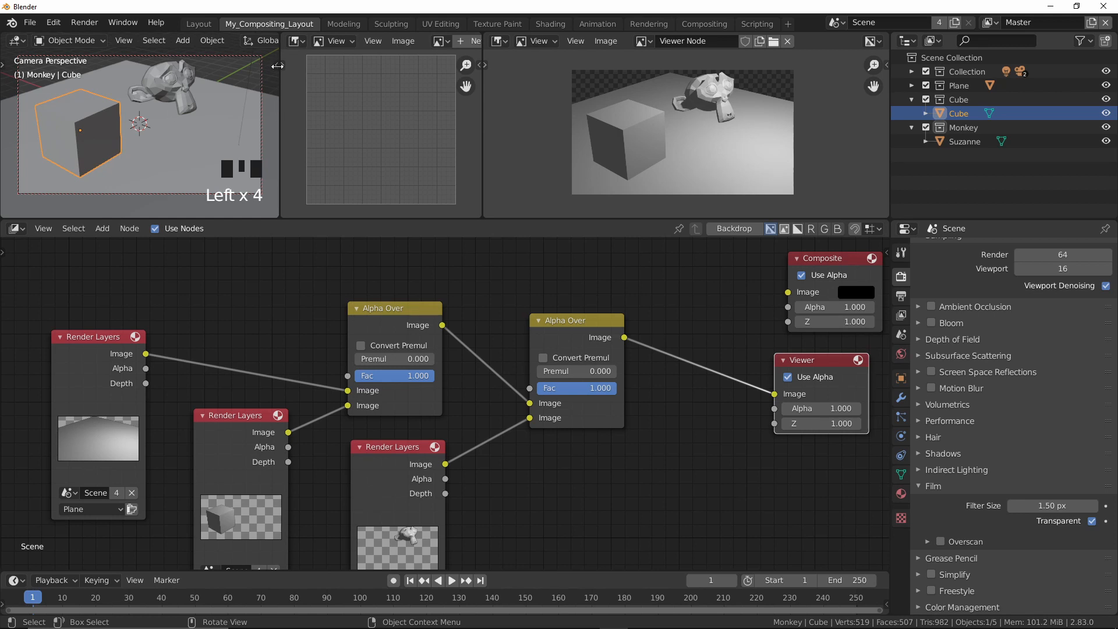
pyautogui.click(278, 65)
pyautogui.moveTo(125, 96); pyautogui.dragTo(445, 92)
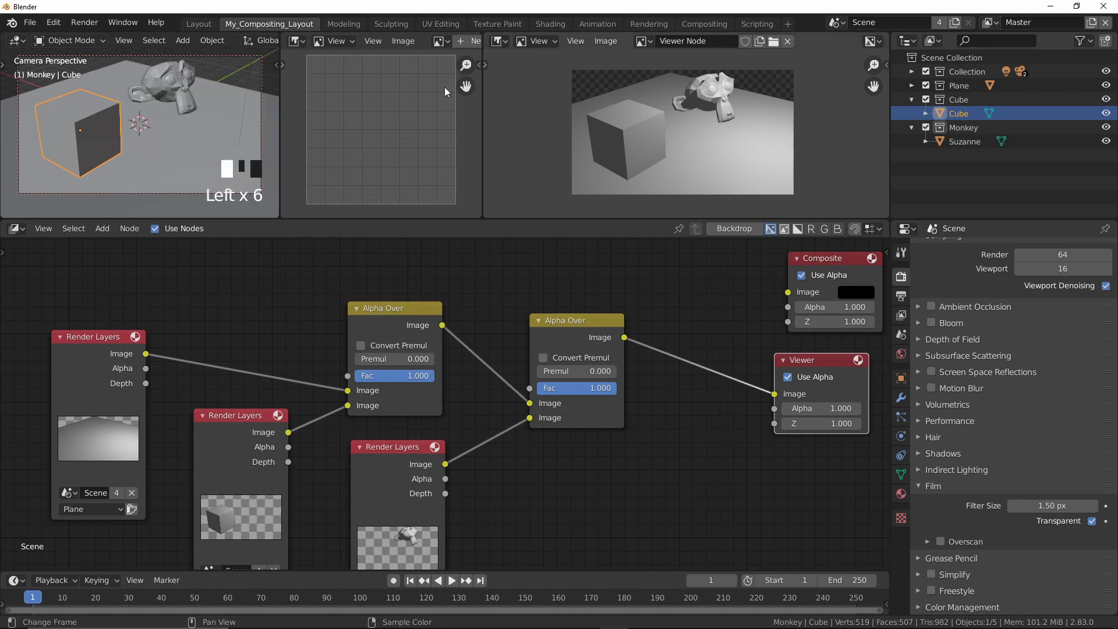
# Activate the Move tool in the 3D viewport and shift the cube toward the left edge of the camera frame.
pyautogui.click(3, 69)
pyautogui.click(3, 68)
pyautogui.click(26, 118)
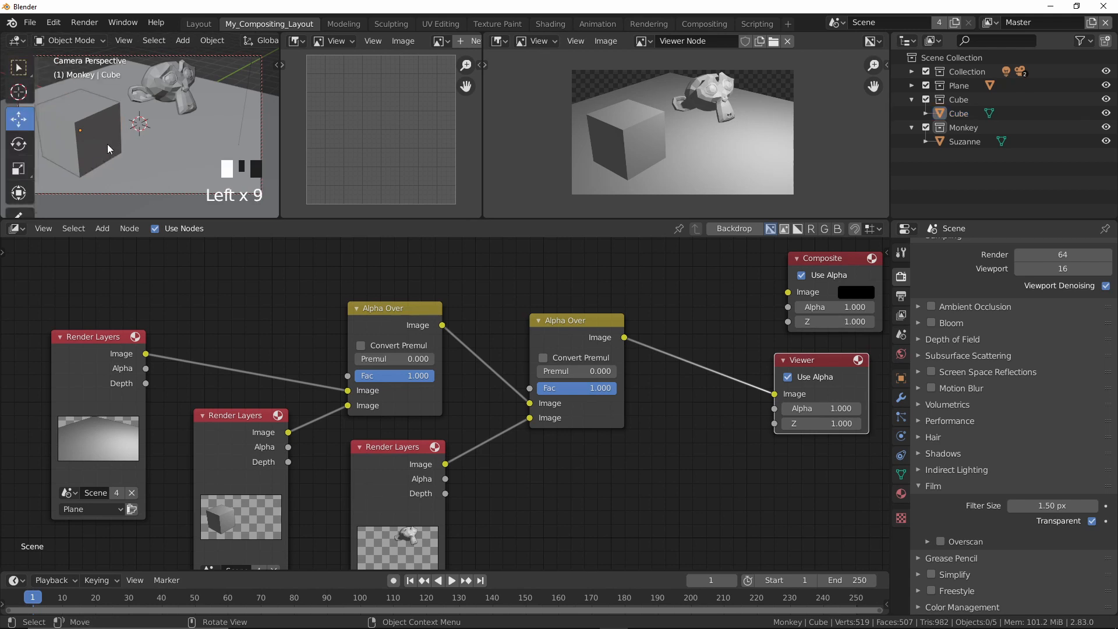
pyautogui.click(109, 118)
pyautogui.moveTo(121, 152)
pyautogui.mouseDown()
pyautogui.moveTo(88, 142)
pyautogui.moveTo(103, 160)
pyautogui.mouseUp()
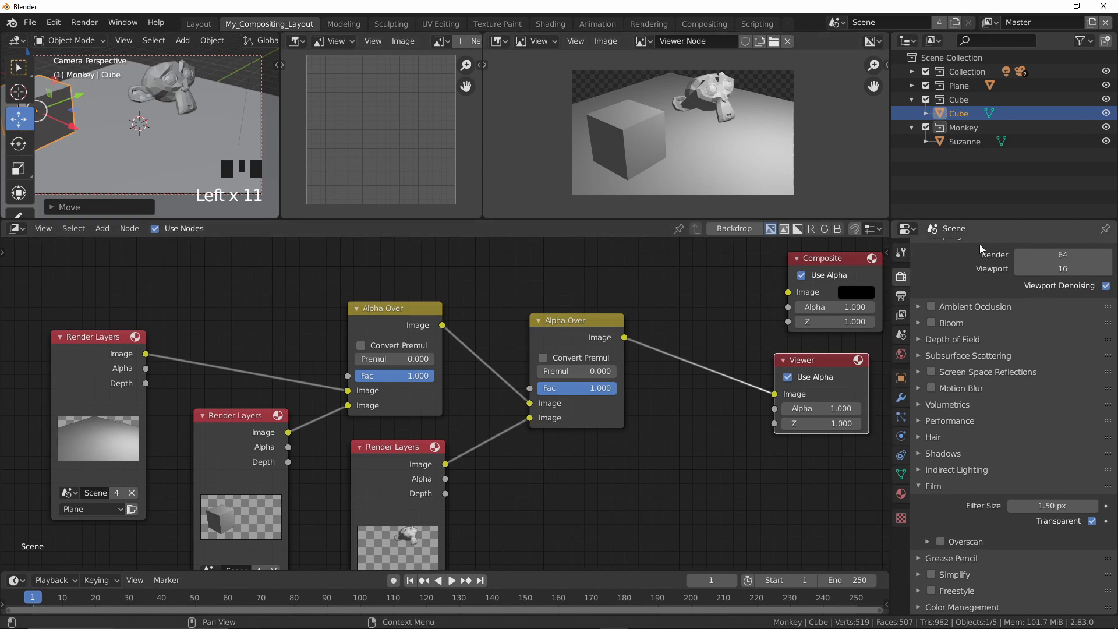
# Set the render engine to Cycles and the device to GPU Compute.
pyautogui.scroll(2, 919, 290)
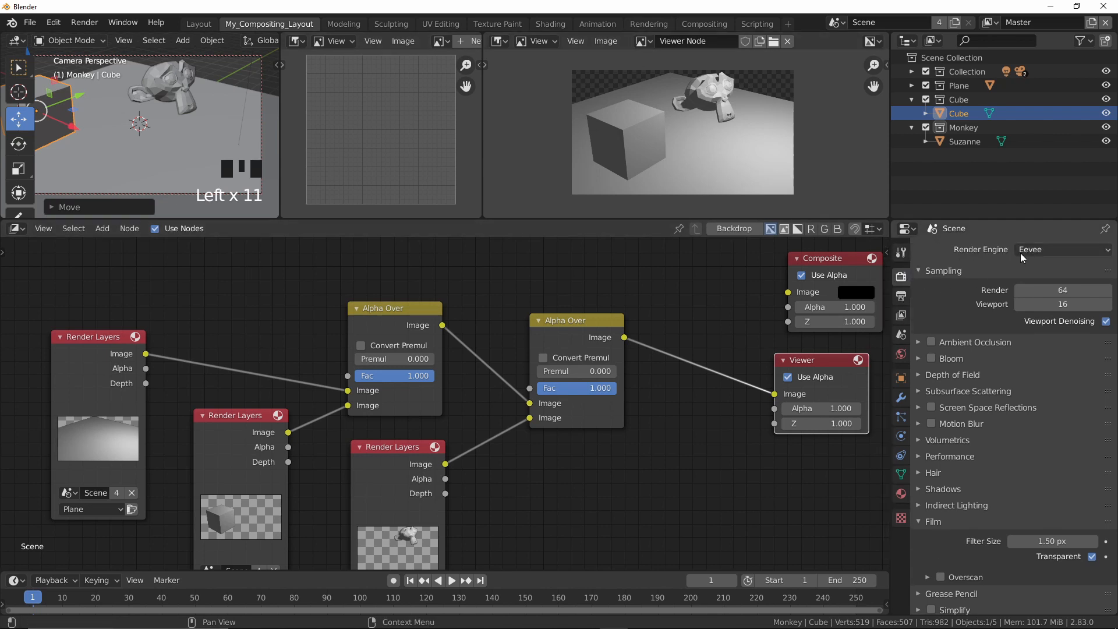
pyautogui.click(1041, 250)
pyautogui.click(1043, 296)
pyautogui.click(1048, 283)
pyautogui.click(1048, 315)
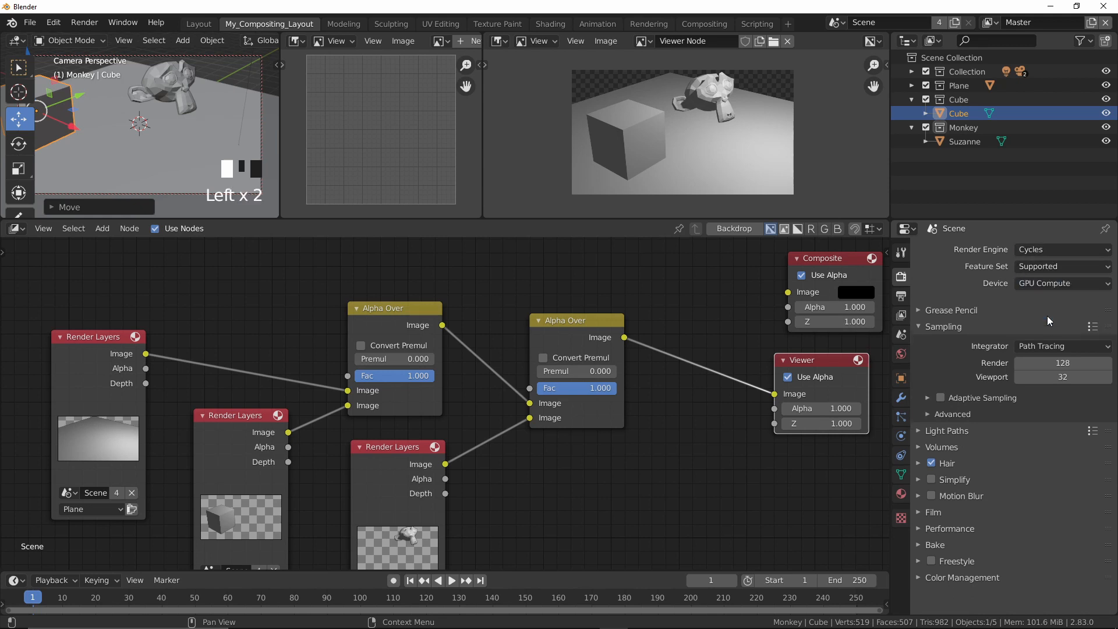
# Set the Cycles performance tile size to 256 px in both X and Y.
pyautogui.click(925, 523)
pyautogui.scroll(-5, 1063, 524)
pyautogui.moveTo(1066, 474); pyautogui.dragTo(1066, 488)
pyautogui.write('256')
pyautogui.press('Return')
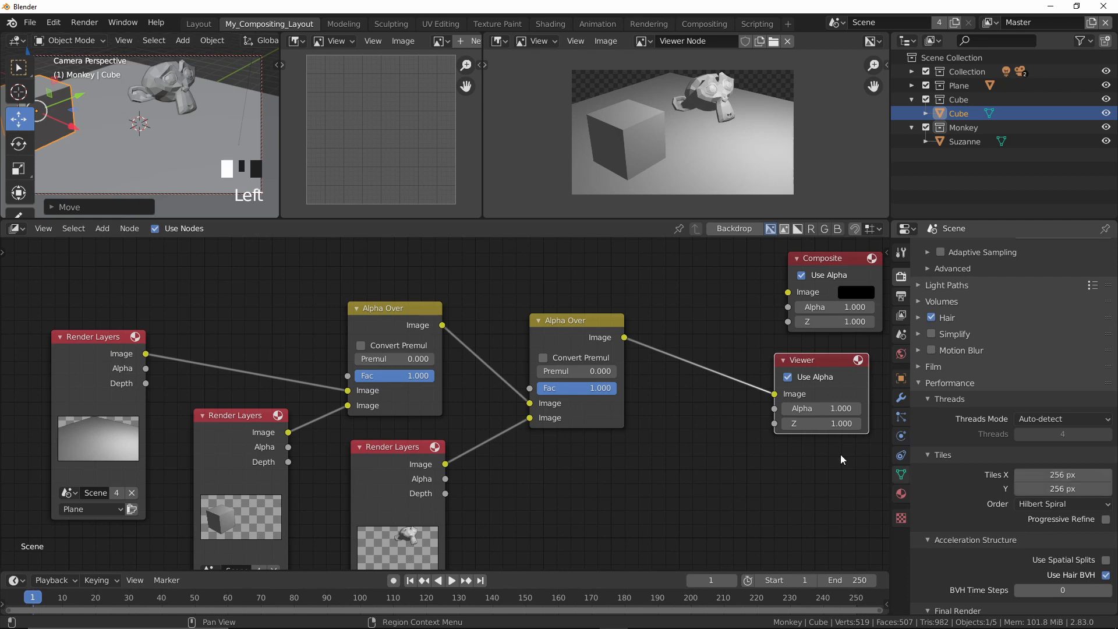
# Render the current frame with all view layers, and close the render result window.
pyautogui.click(512, 280)
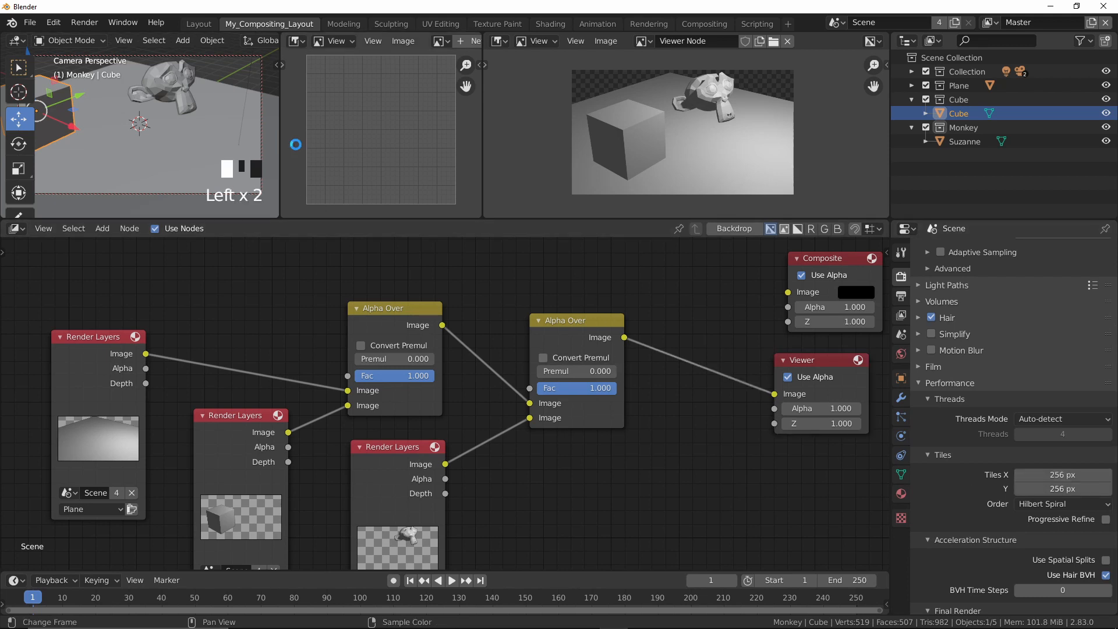
pyautogui.press('F12')
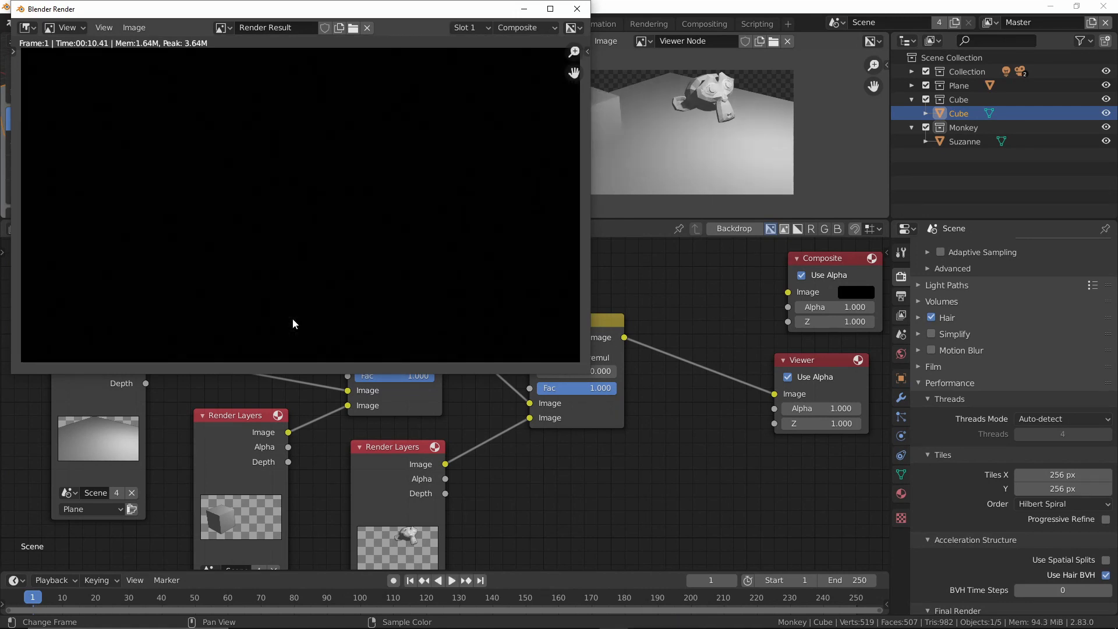
pyautogui.click(578, 9)
# Shift the cube slightly in the 3D viewport, re-render only the Cube layer from its Render Layers node, and close the render window.
pyautogui.moveTo(312, 353); pyautogui.dragTo(350, 322, button='middle')
pyautogui.moveTo(70, 127)
pyautogui.mouseDown()
pyautogui.moveTo(119, 127)
pyautogui.moveTo(79, 144)
pyautogui.mouseUp()
pyautogui.moveTo(287, 323); pyautogui.dragTo(247, 243, button='middle')
pyautogui.moveTo(254, 334); pyautogui.dragTo(259, 336)
pyautogui.click(299, 326)
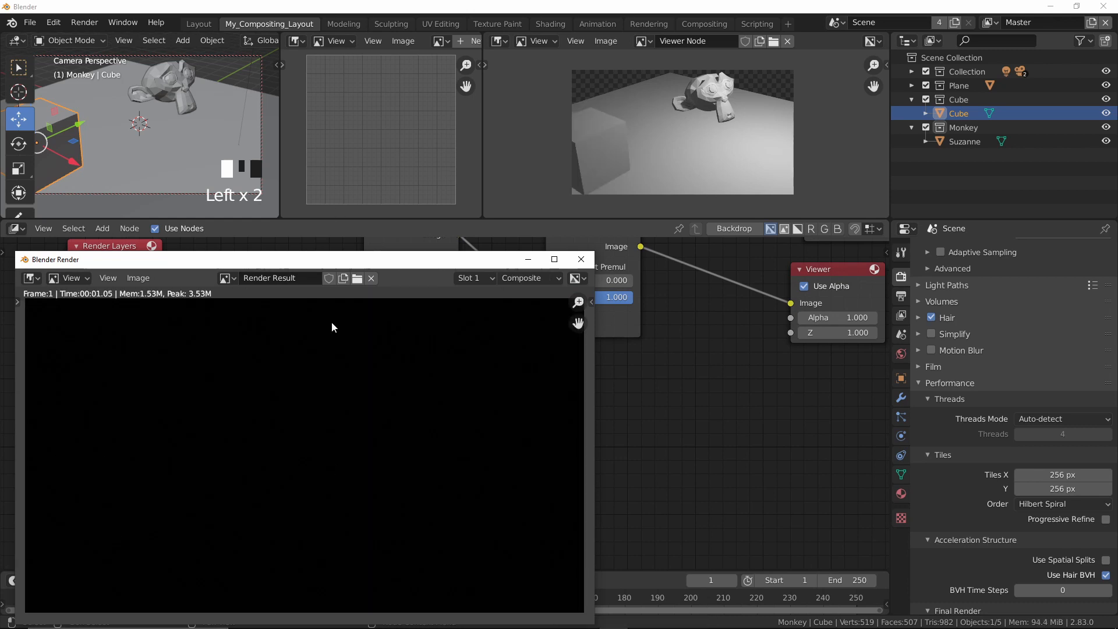
pyautogui.click(582, 259)
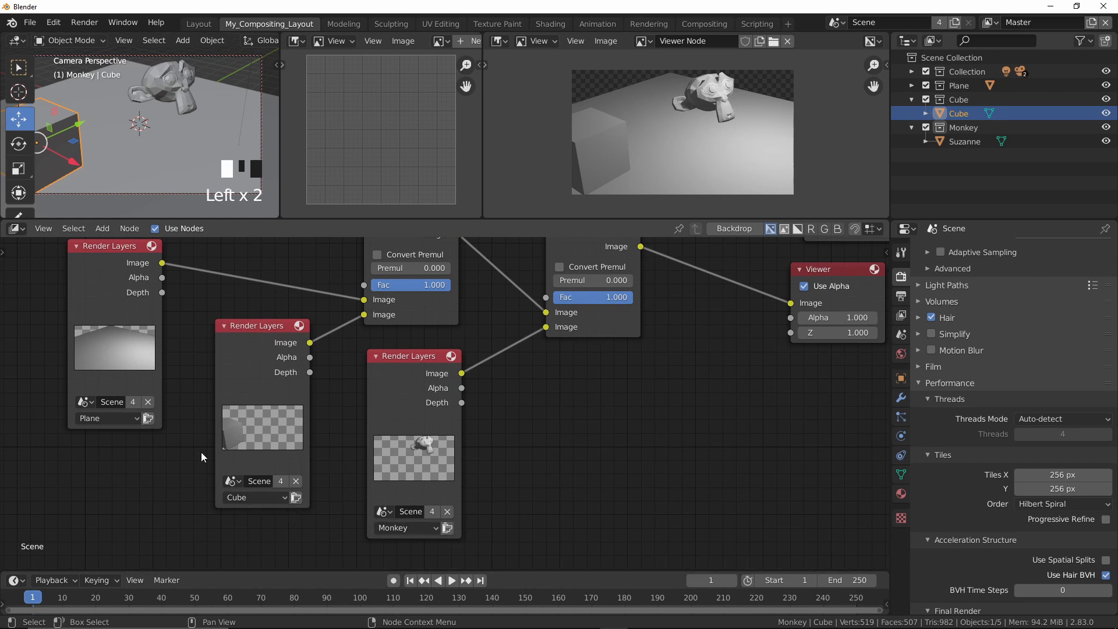
# Start a new default file and switch to the My_Compositing_Layout workspace.
pyautogui.moveTo(601, 366); pyautogui.dragTo(522, 455, button='middle')
pyautogui.scroll(-2, 604, 433)
pyautogui.moveTo(605, 438); pyautogui.dragTo(659, 287, button='middle')
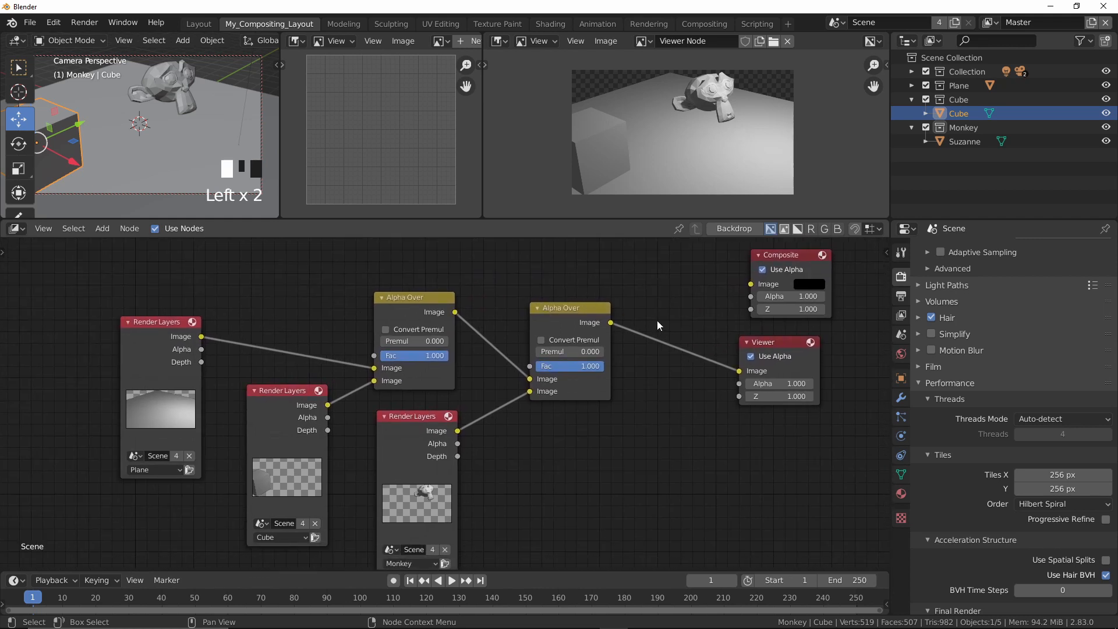
pyautogui.click(29, 23)
pyautogui.moveTo(34, 39)
pyautogui.click(194, 42)
pyautogui.click(603, 342)
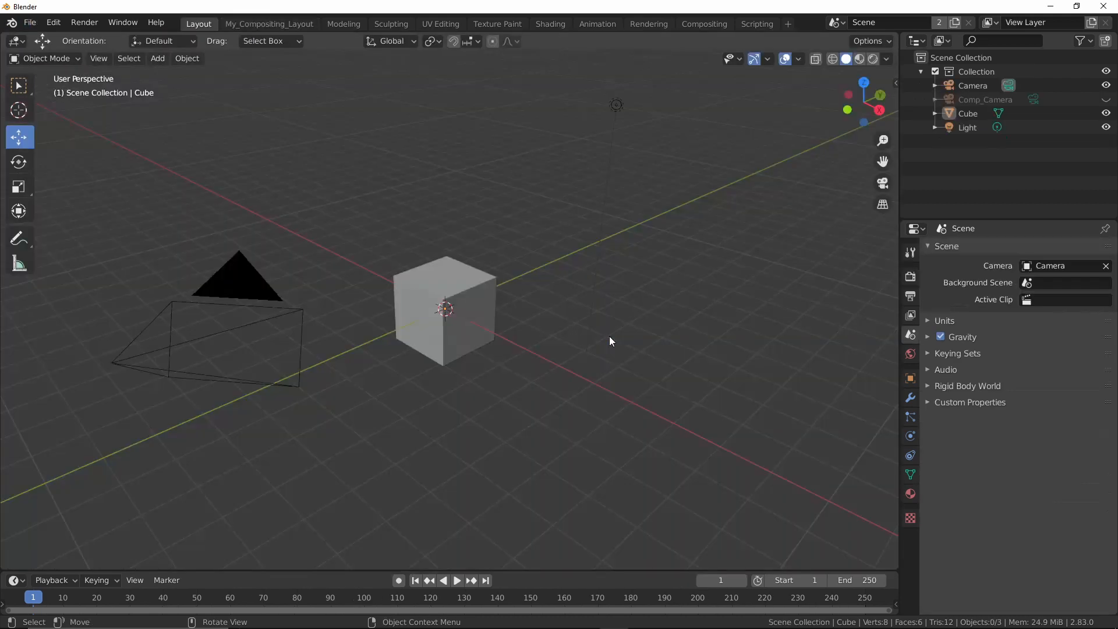
pyautogui.click(277, 26)
pyautogui.moveTo(481, 374)
pyautogui.mouseDown(button='middle')
pyautogui.moveTo(501, 386)
pyautogui.moveTo(501, 377)
pyautogui.mouseUp(button='middle')
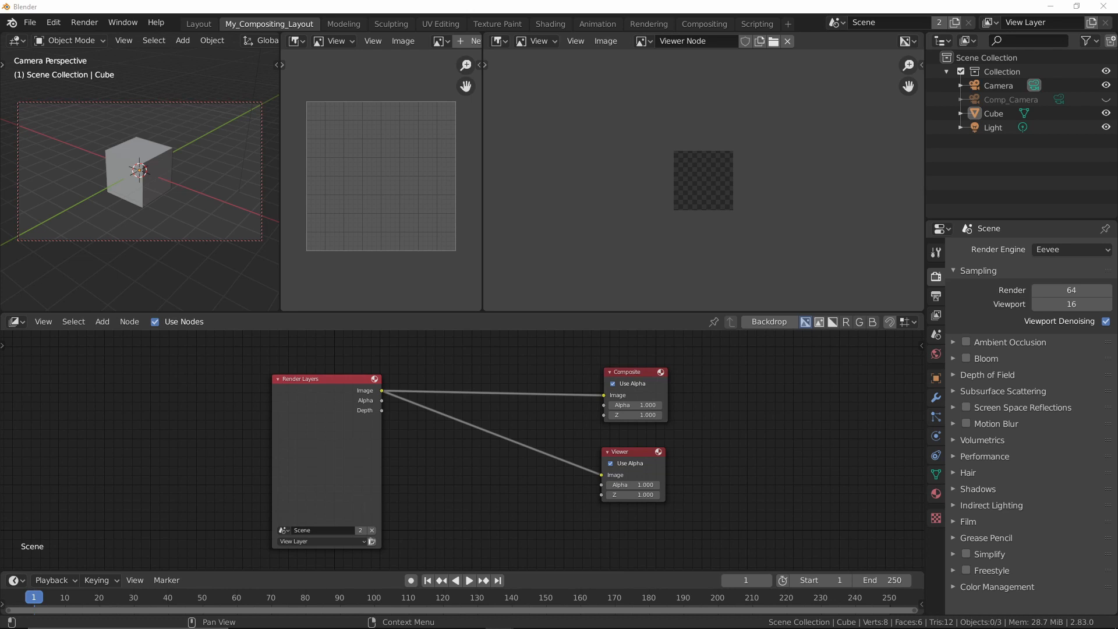
# Bring Backplate.png into the compositor as an image node, place it left of the Render Layers node, and connect it to the Viewer.
pyautogui.moveTo(403, 413); pyautogui.dragTo(61, 430)
pyautogui.moveTo(123, 433); pyautogui.dragTo(406, 472, button='middle')
pyautogui.scroll(2, 212, 440)
pyautogui.moveTo(255, 455); pyautogui.dragTo(151, 400)
pyautogui.moveTo(495, 394); pyautogui.dragTo(489, 400, button='middle')
pyautogui.keyDown('ctrl'); pyautogui.keyDown('shift'); pyautogui.click(156, 405); pyautogui.keyUp('shift'); pyautogui.keyUp('ctrl')
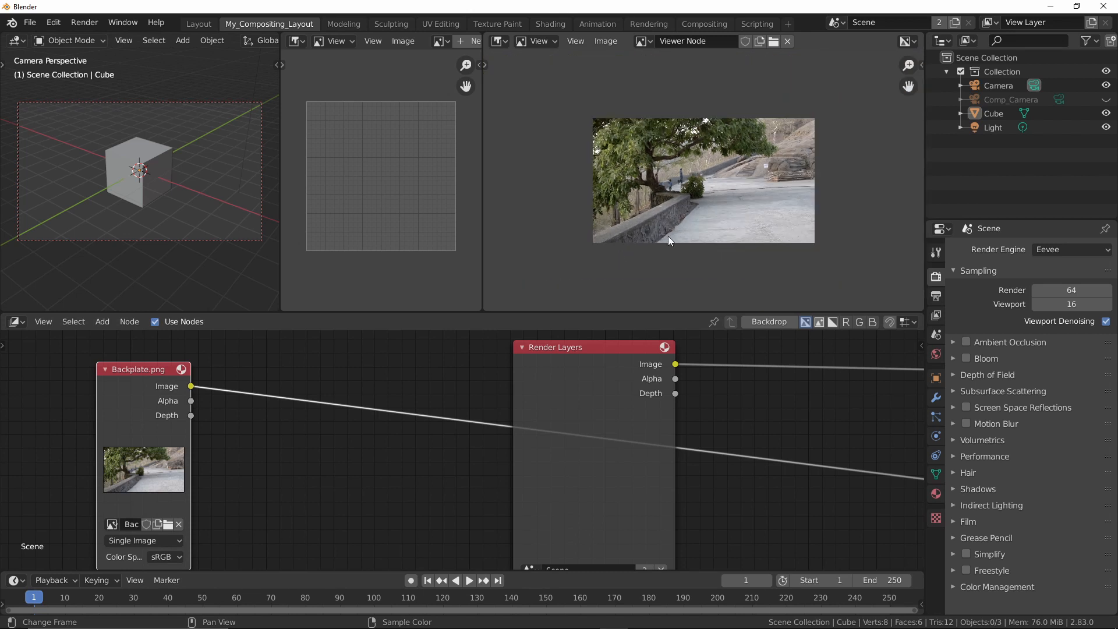
pyautogui.scroll(2, 695, 155)
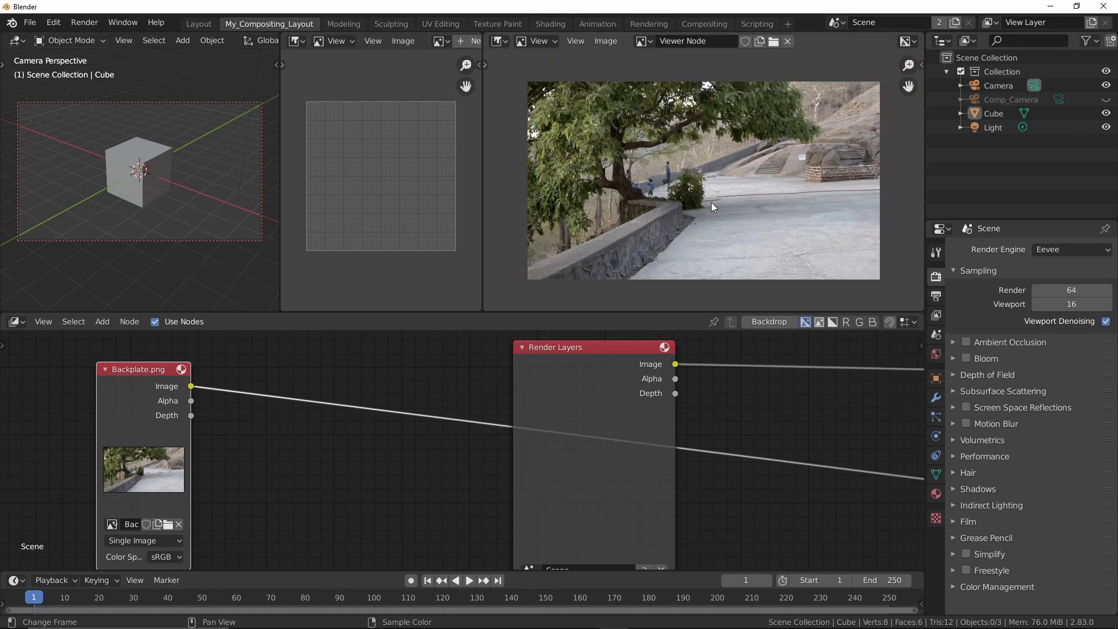
pyautogui.moveTo(140, 411); pyautogui.dragTo(112, 401)
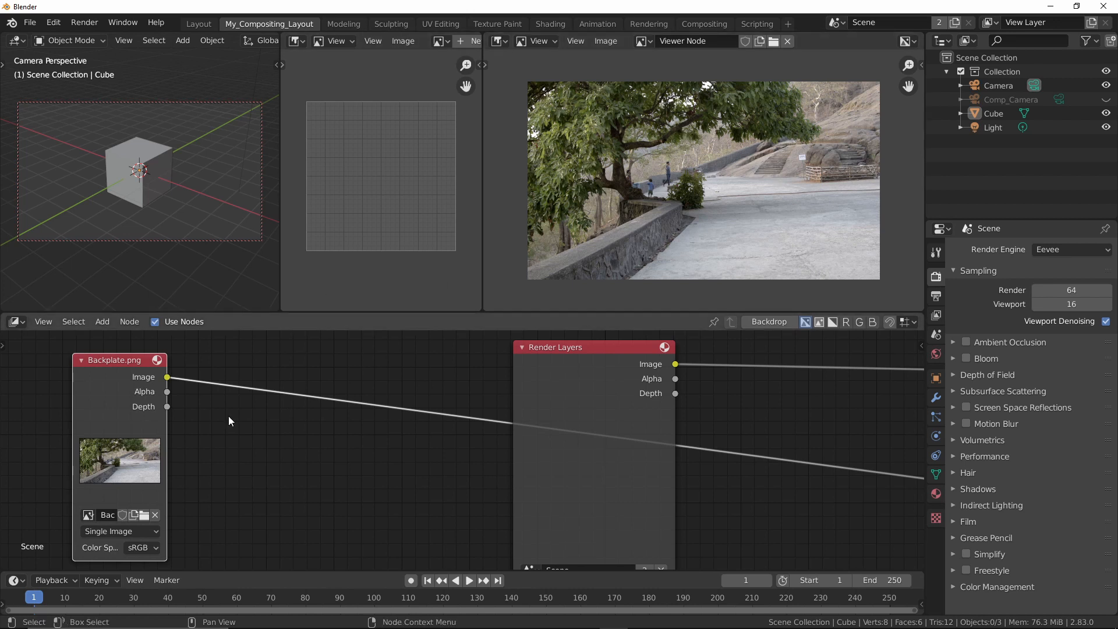
# Check the backplate's resolution in the image information of the Viewer Node display.
pyautogui.click(922, 66)
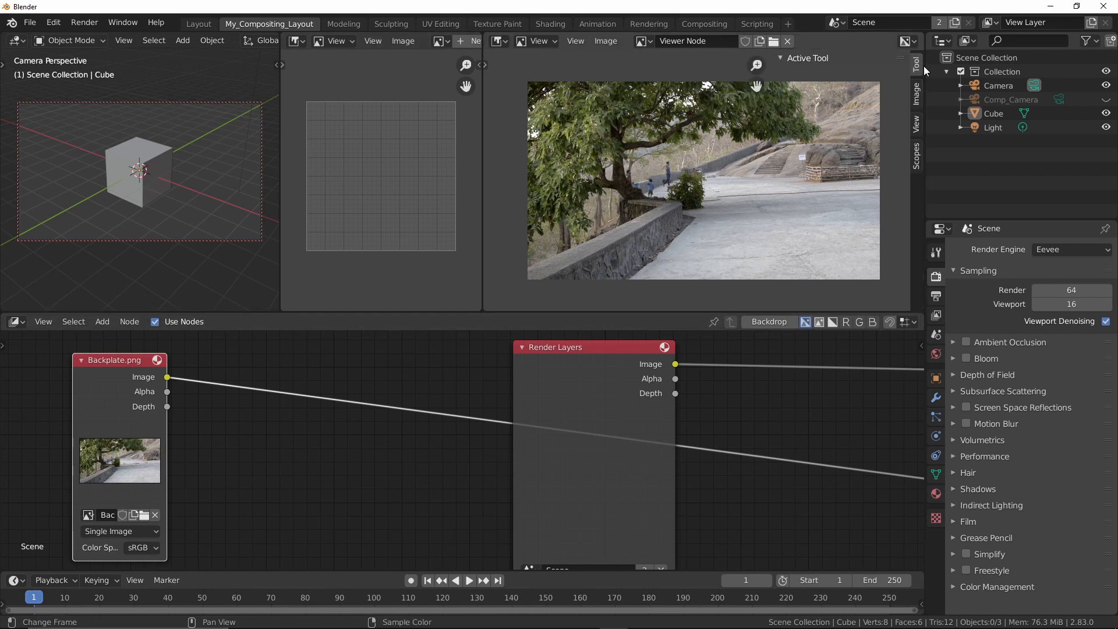
pyautogui.click(919, 90)
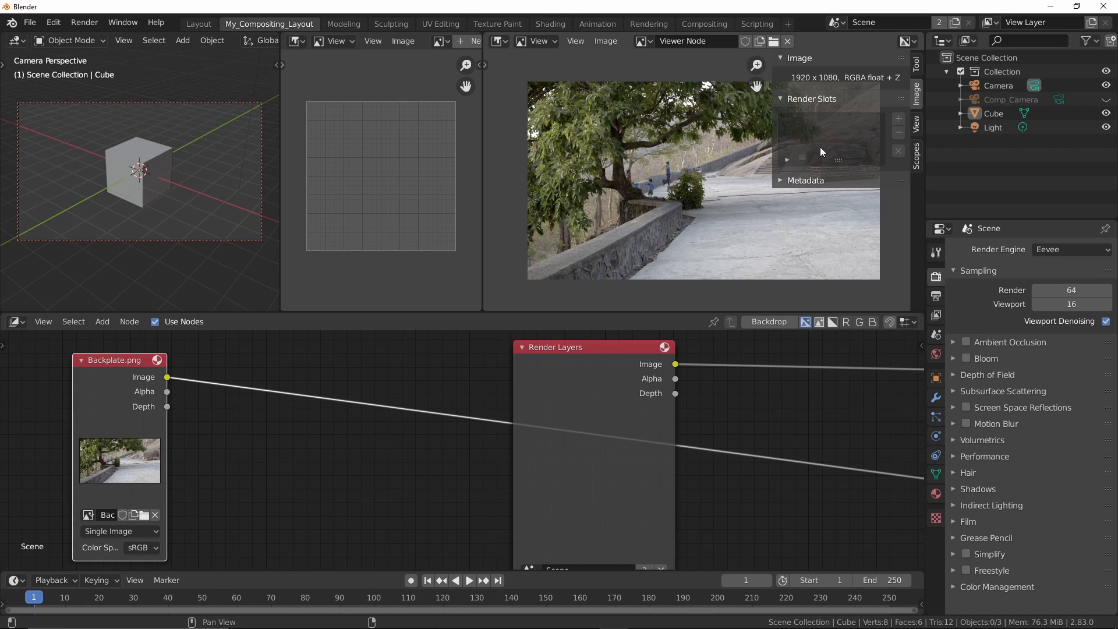
pyautogui.click(781, 100)
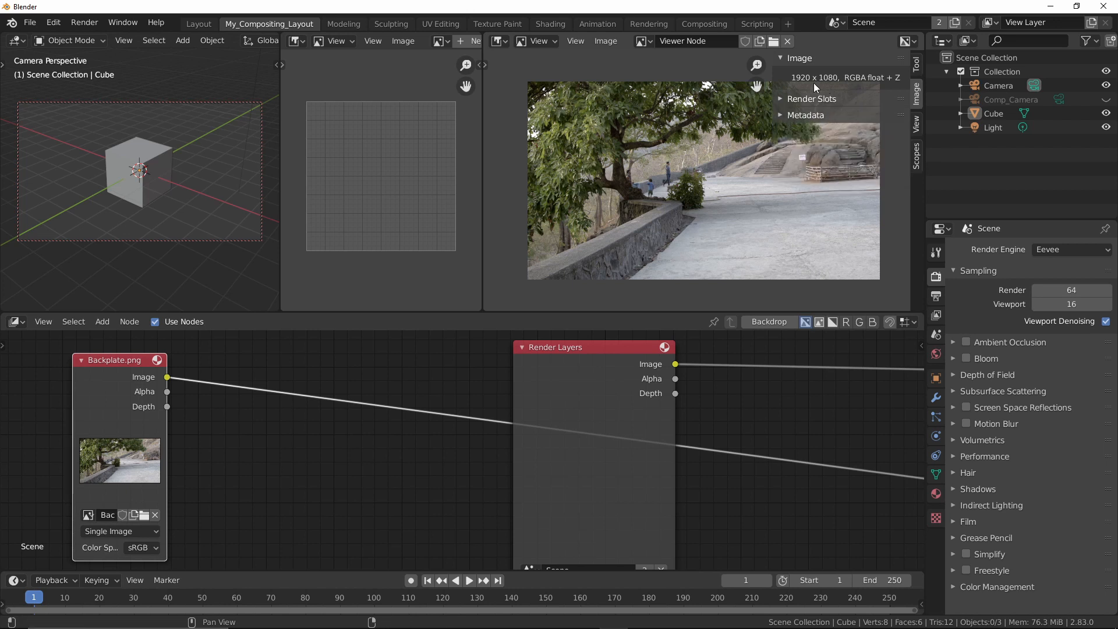
pyautogui.moveTo(772, 78)
pyautogui.mouseDown()
pyautogui.moveTo(780, 83)
pyautogui.moveTo(762, 86)
pyautogui.mouseUp()
pyautogui.press('n')
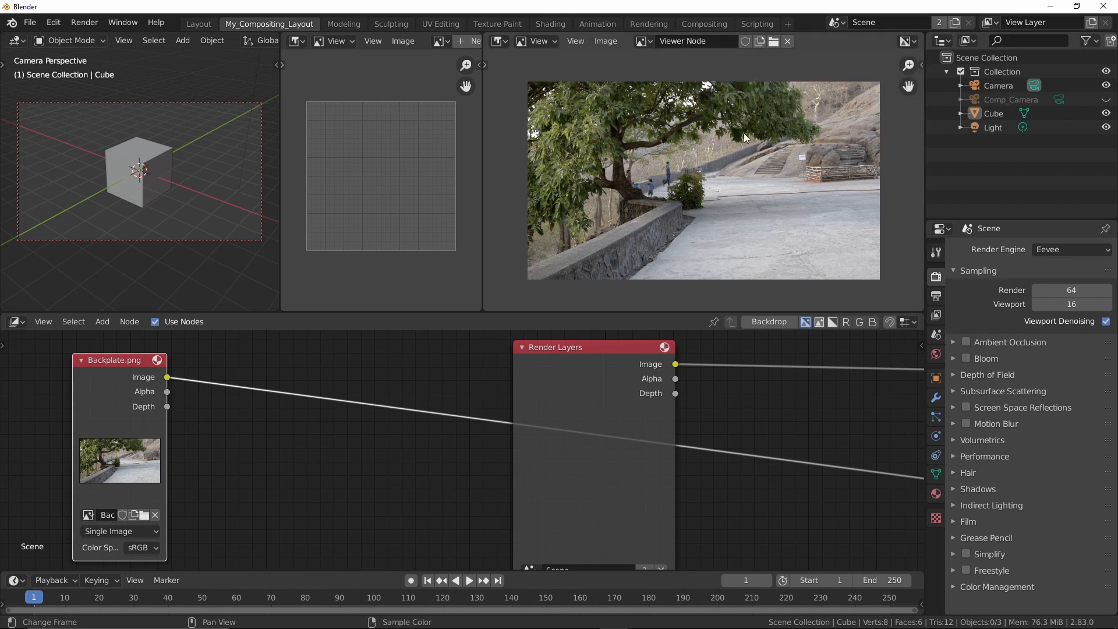
# Insert a Scale node set to Render Size between Backplate.png and the Viewer, and check the scene's output resolution.
pyautogui.click(289, 471)
pyautogui.hotkey('shift', 'a')
pyautogui.click(289, 470)
pyautogui.write('sca')
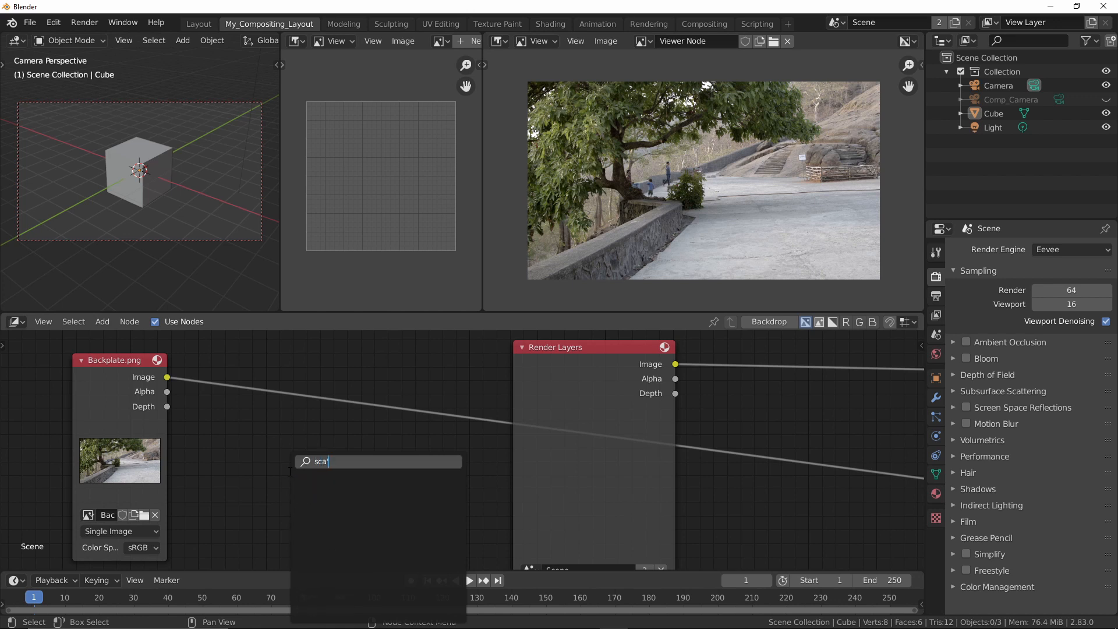
pyautogui.press('Return')
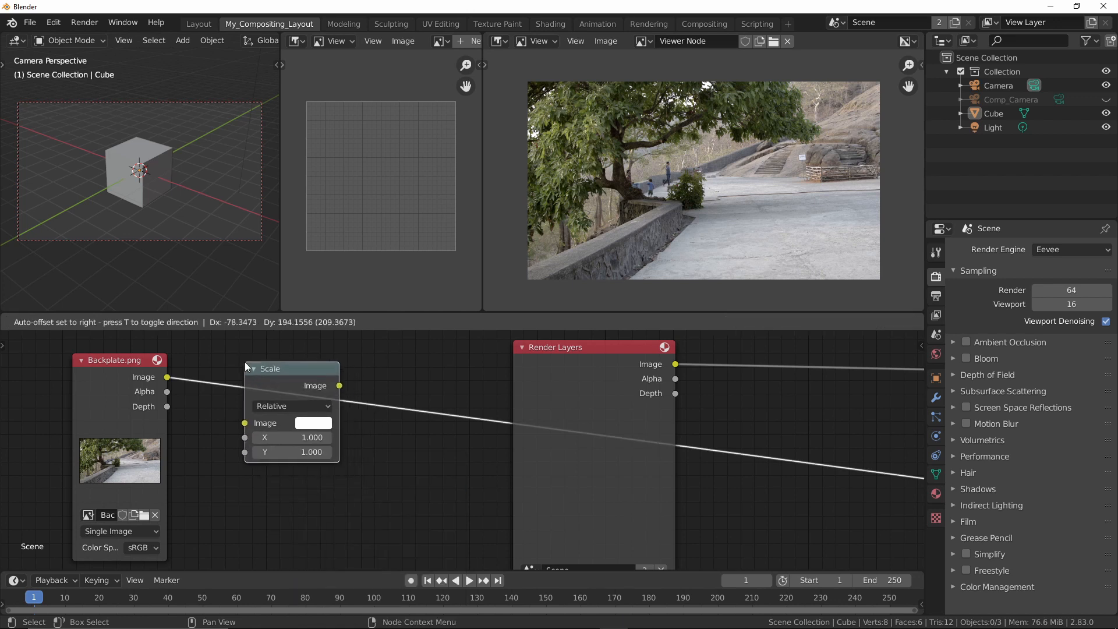
pyautogui.click(245, 365)
pyautogui.click(299, 407)
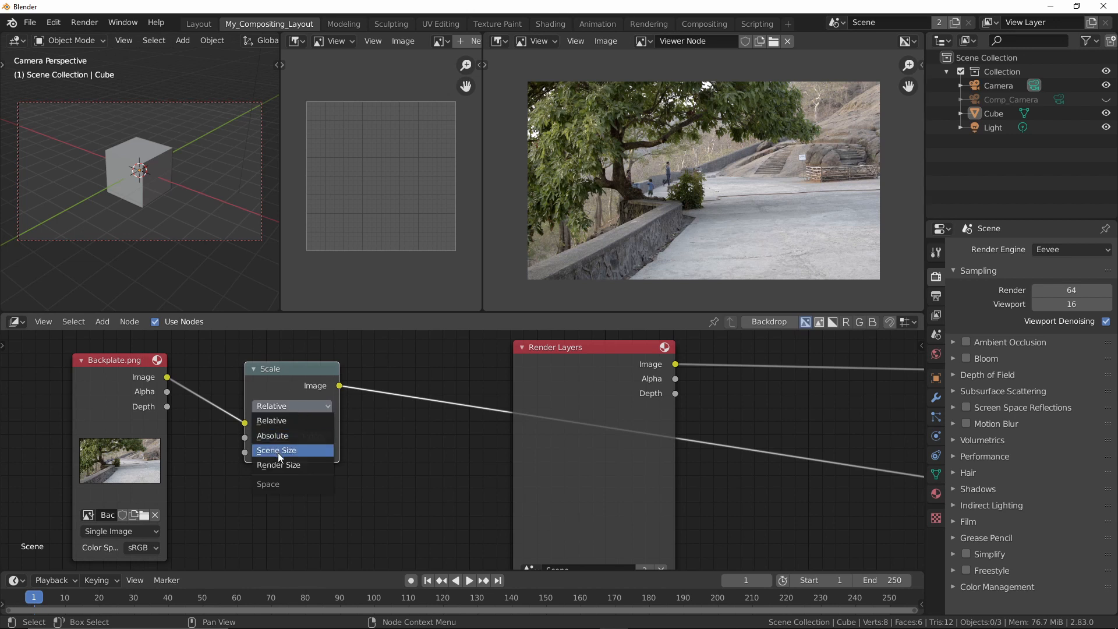
pyautogui.click(314, 466)
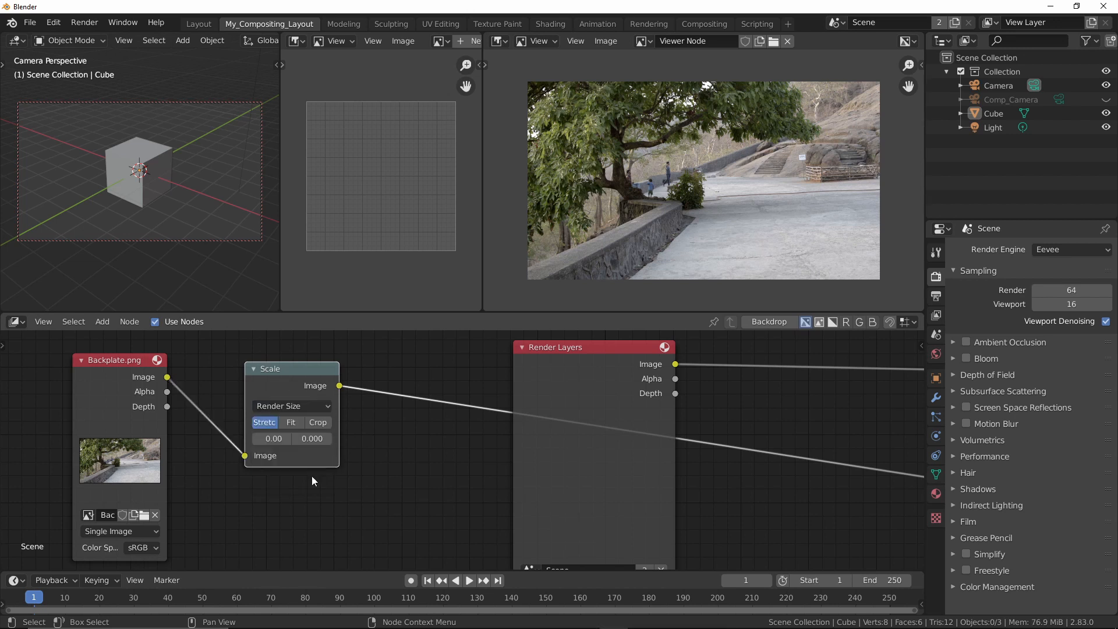
pyautogui.moveTo(312, 386); pyautogui.dragTo(314, 398)
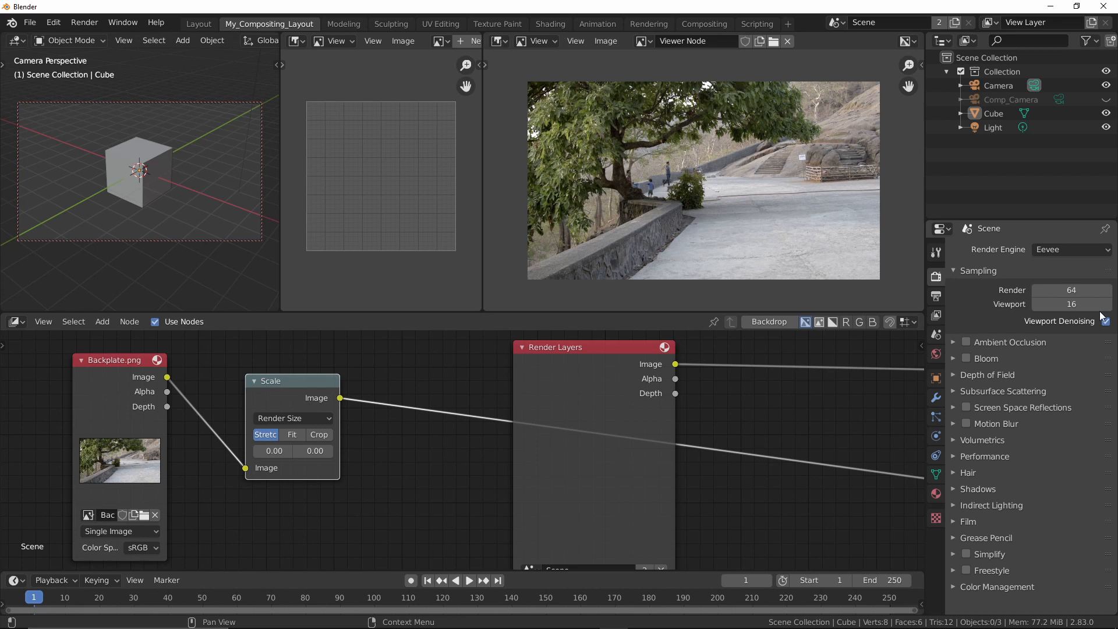
pyautogui.click(936, 297)
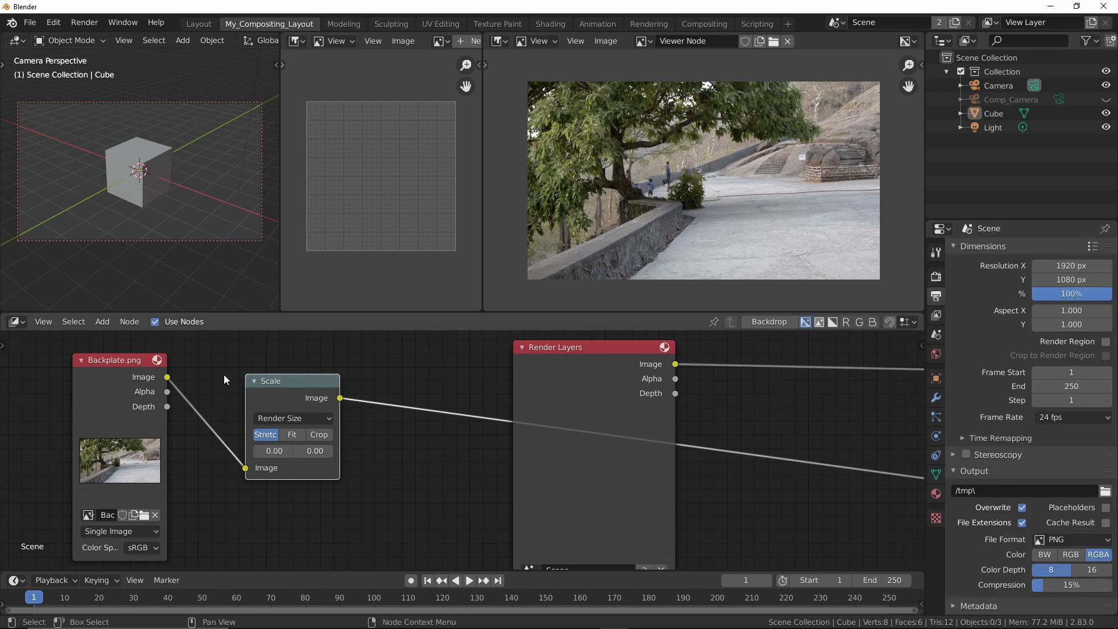
# Delete the Scale node and connect Backplate.png directly to the Viewer again.
pyautogui.press('x')
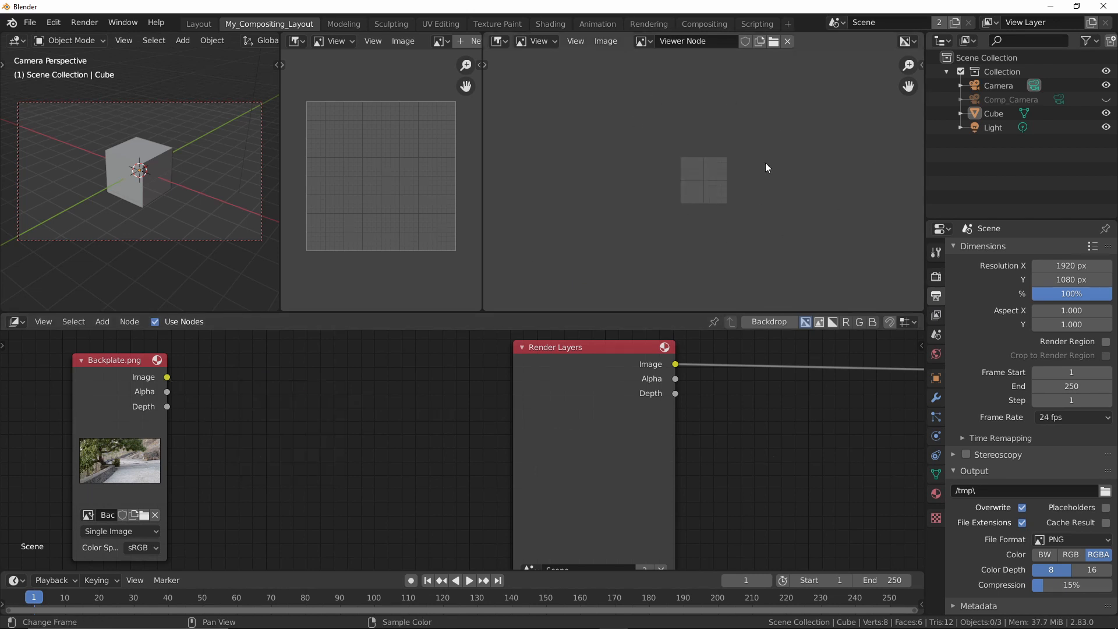
pyautogui.keyDown('ctrl'); pyautogui.keyDown('shift'); pyautogui.click(105, 374); pyautogui.keyUp('shift'); pyautogui.keyUp('ctrl')
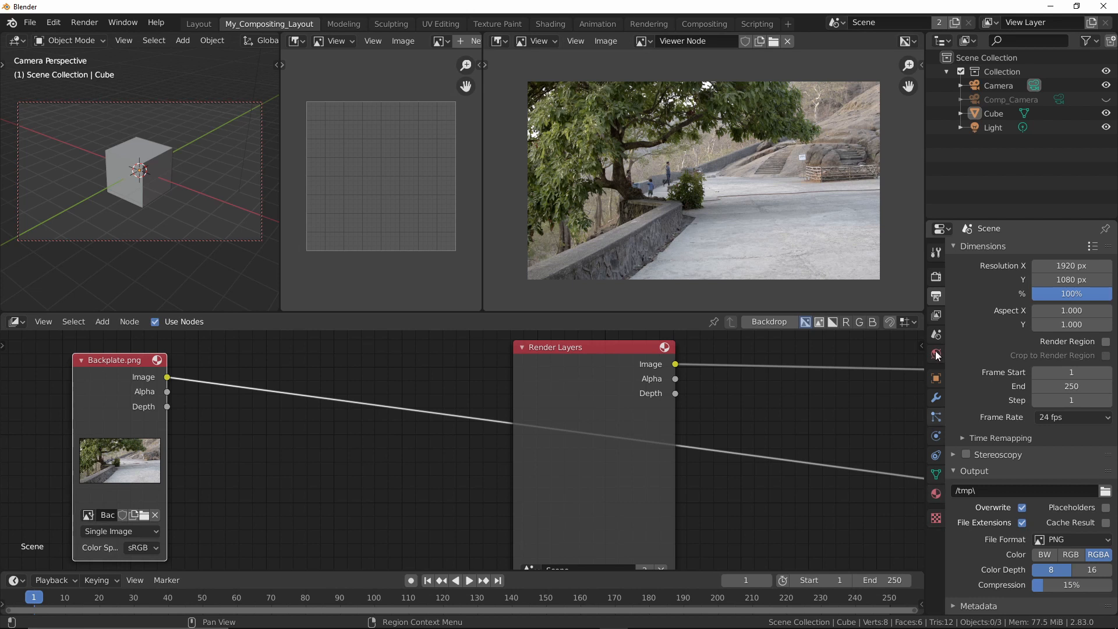
# Expand the Color Management settings in the scene's render properties.
pyautogui.click(936, 276)
pyautogui.click(997, 586)
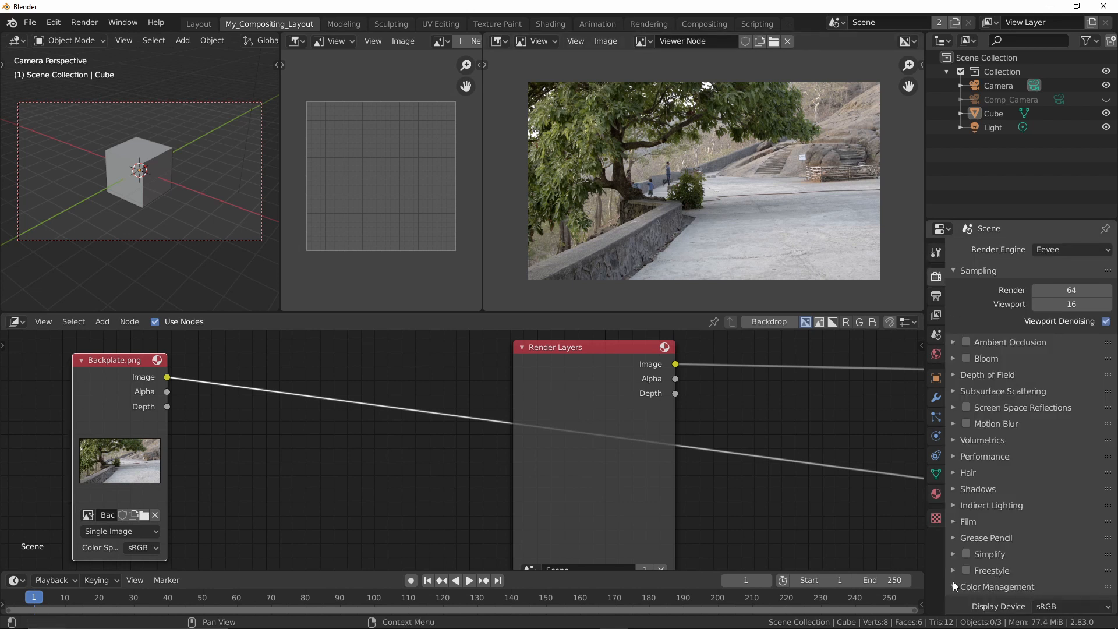
# Examine the scene's Color Management settings, especially the View Transform option.
pyautogui.scroll(-5, 989, 583)
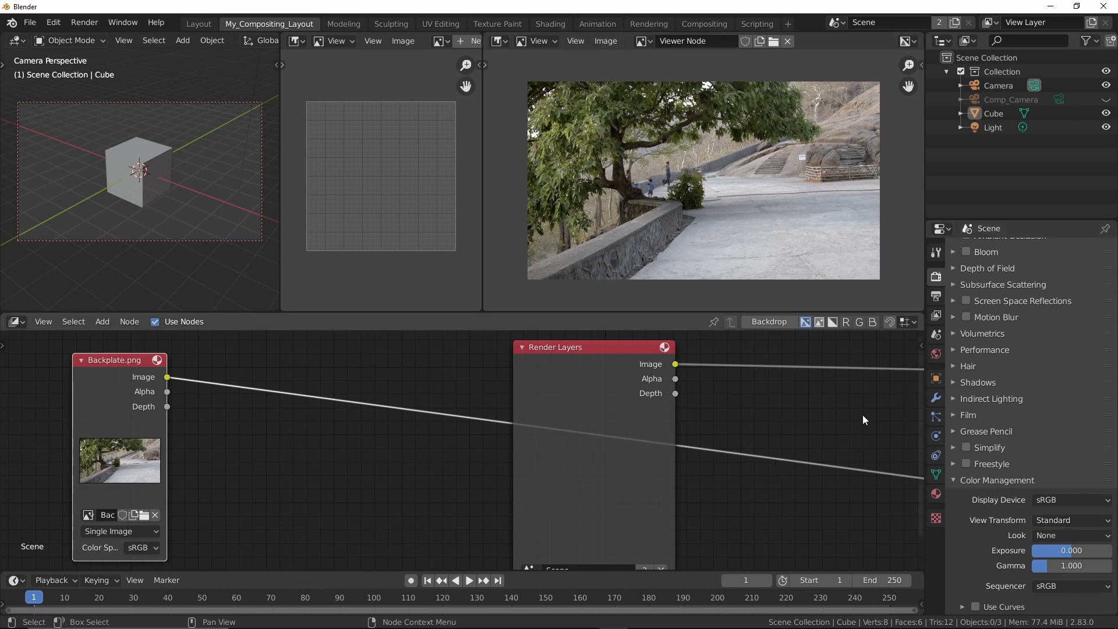
pyautogui.scroll(5, 988, 360)
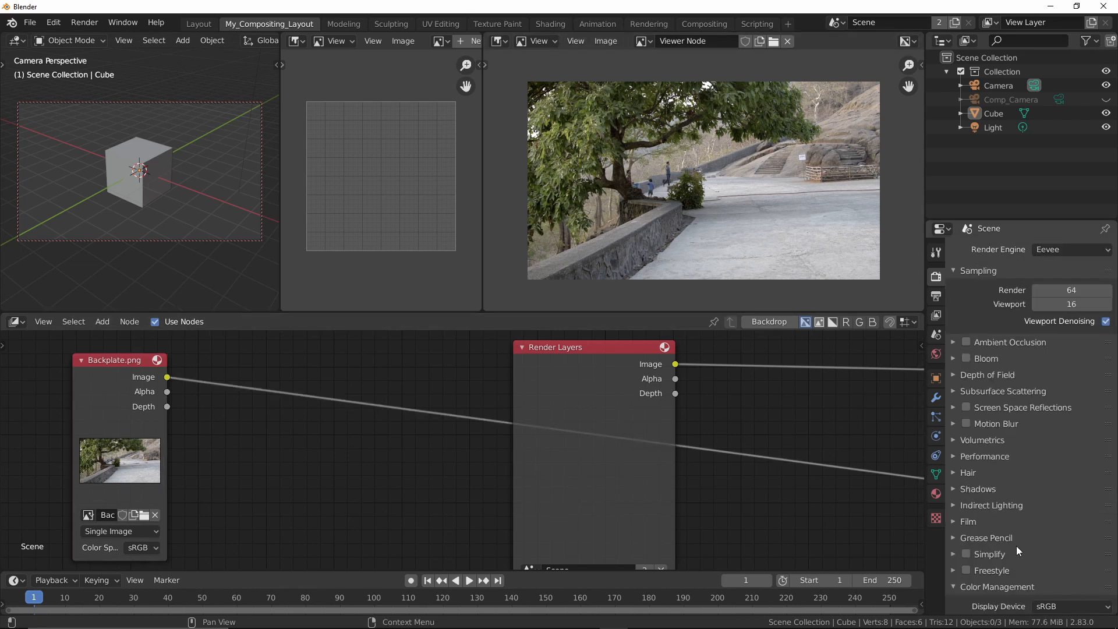
pyautogui.scroll(-5, 1023, 544)
pyautogui.click(1046, 520)
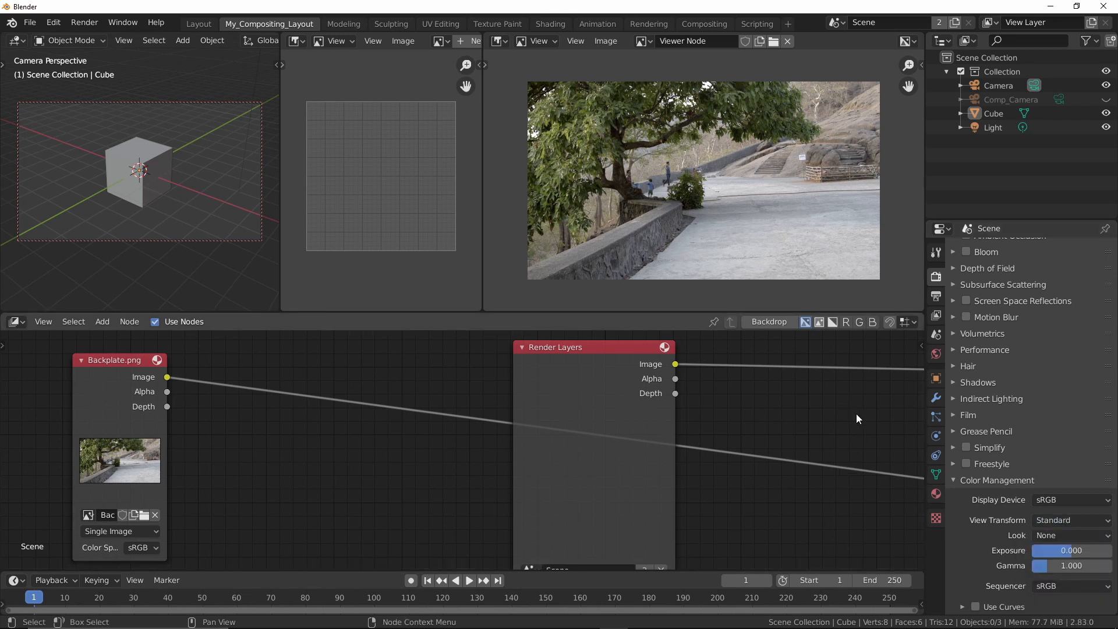
pyautogui.scroll(5, 1030, 434)
pyautogui.moveTo(366, 447)
pyautogui.mouseDown(button='middle')
pyautogui.moveTo(392, 449)
pyautogui.moveTo(366, 440)
pyautogui.mouseUp(button='middle')
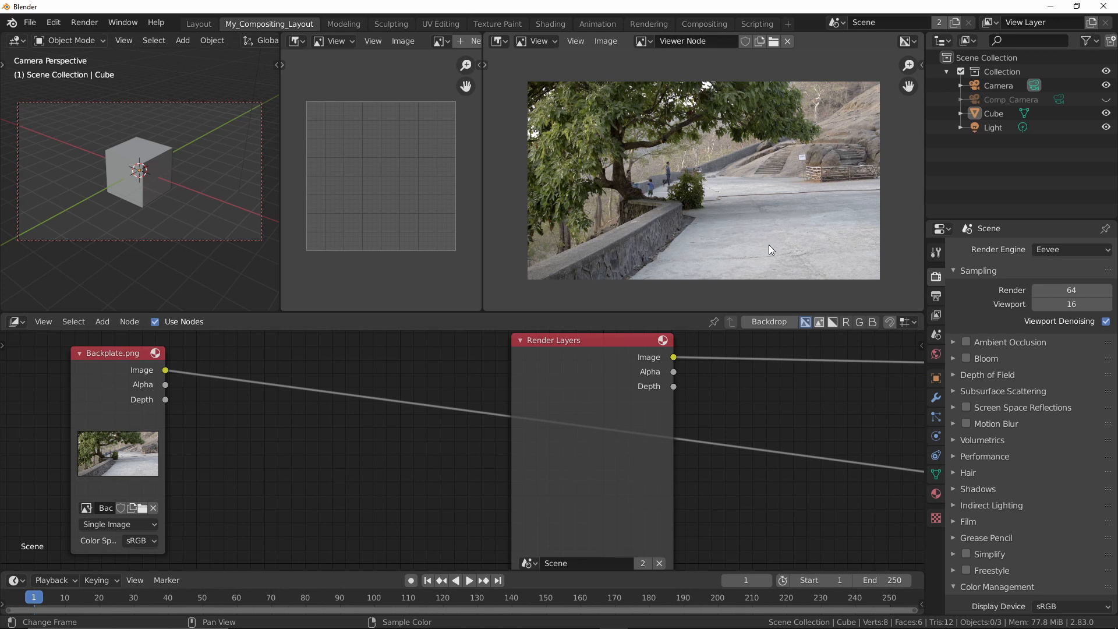
# Inspect the backplate photo in the maximized Viewer Node image, then restore the compositing layout.
pyautogui.hotkey('ctrl', 'space')
pyautogui.scroll(6, 768, 244)
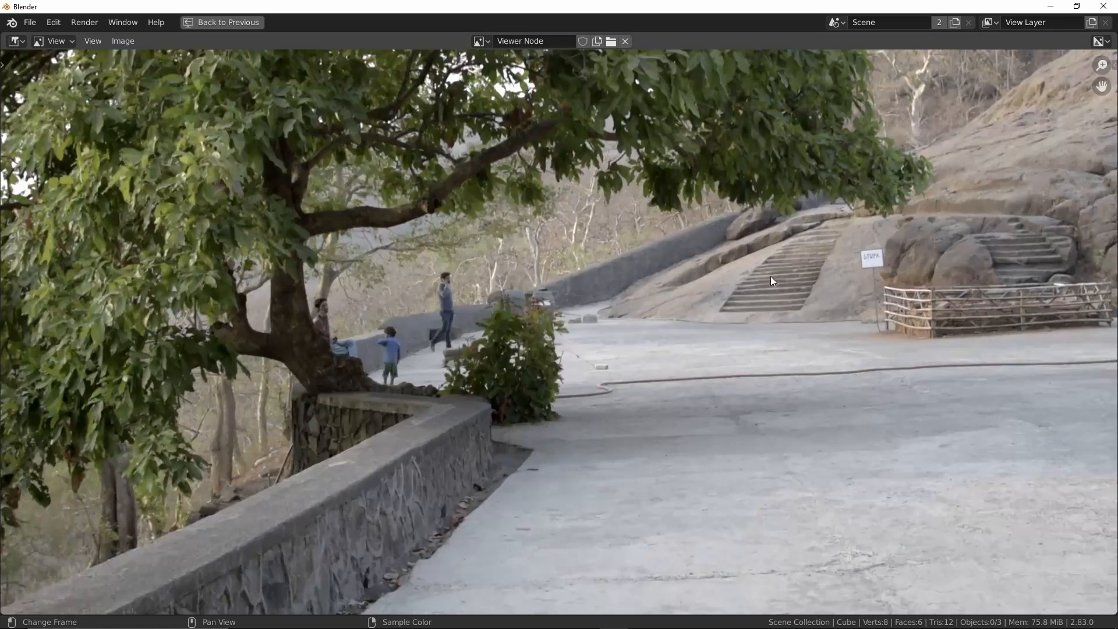
pyautogui.press('Home')
pyautogui.scroll(2, 771, 277)
pyautogui.moveTo(770, 278); pyautogui.dragTo(764, 273, button='middle')
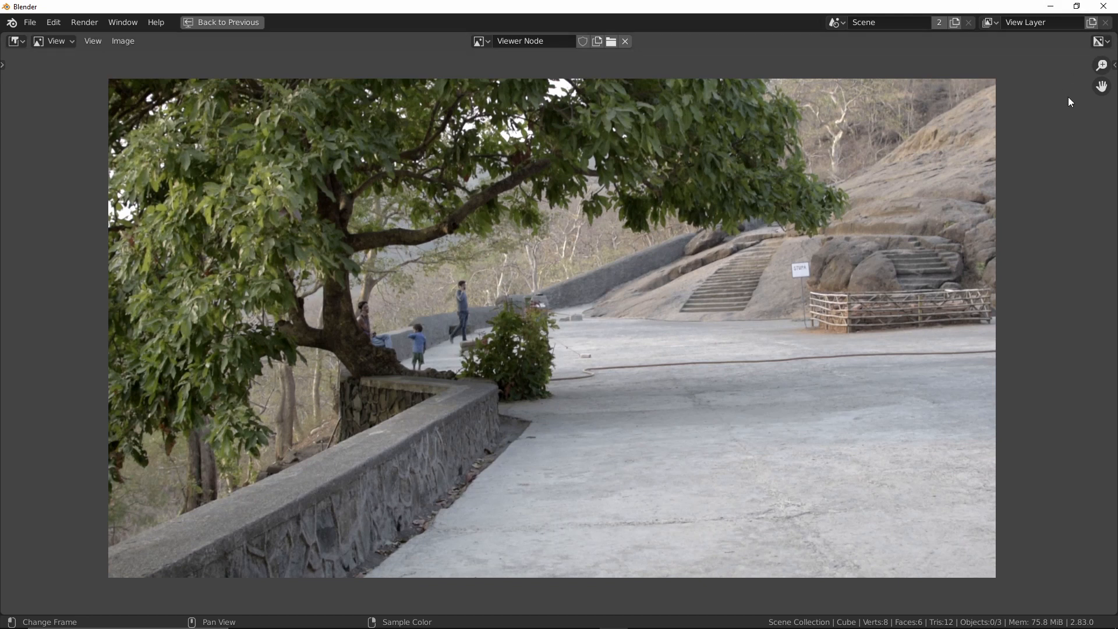
pyautogui.hotkey('ctrl', 'space')
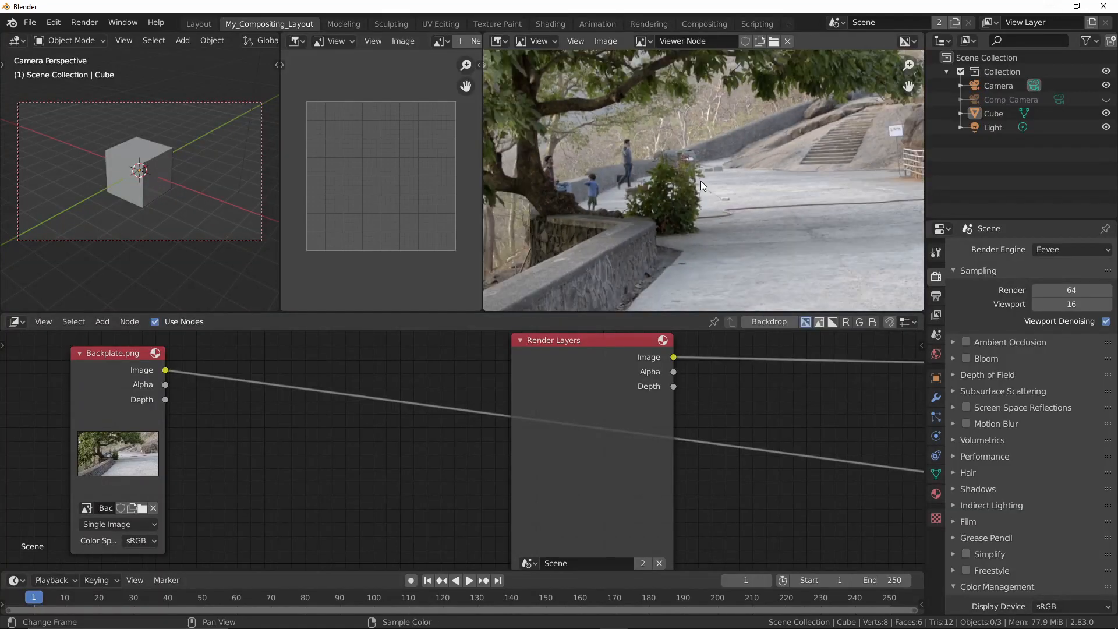
pyautogui.moveTo(773, 175); pyautogui.dragTo(784, 182, button='middle')
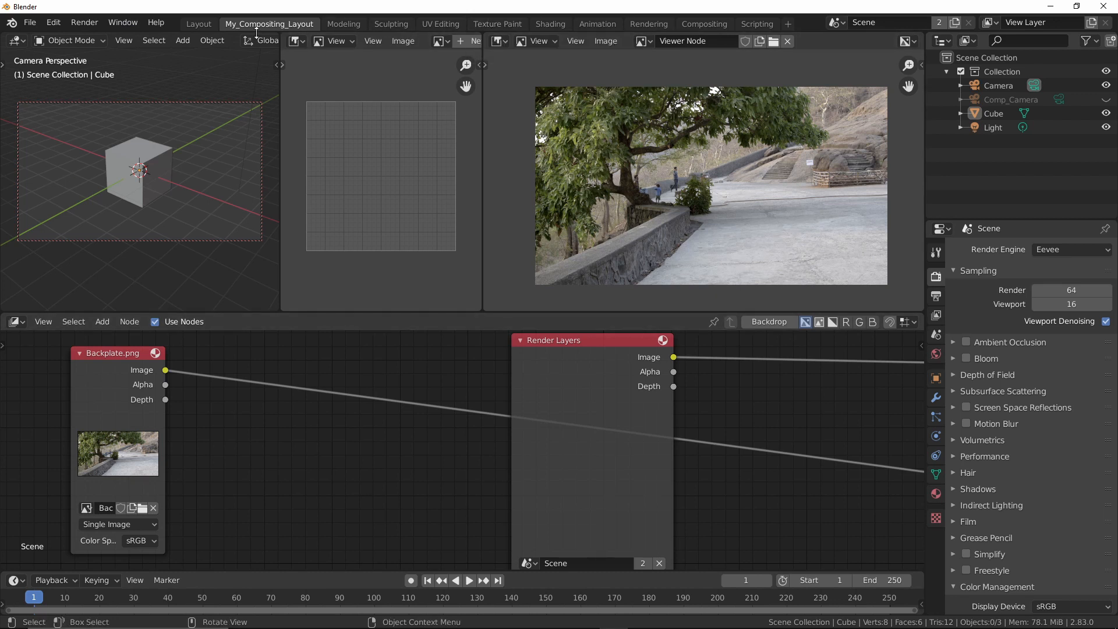
# Switch to the Layout workspace and view the scene through the active camera.
pyautogui.click(199, 24)
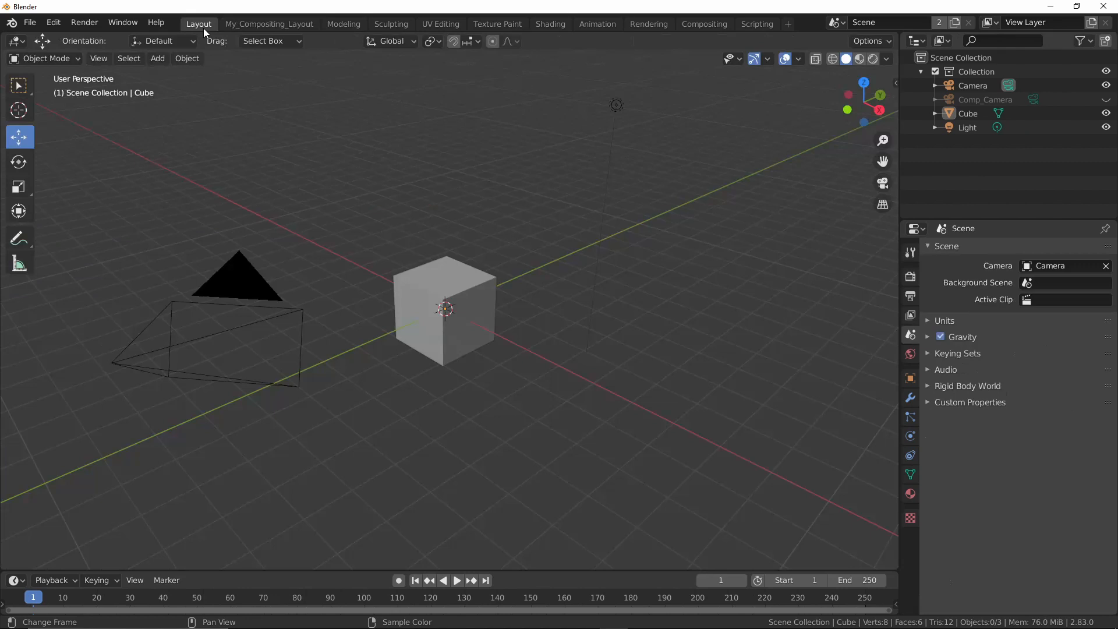
pyautogui.moveTo(591, 249); pyautogui.dragTo(578, 242, button='middle')
pyautogui.press('KP_0')
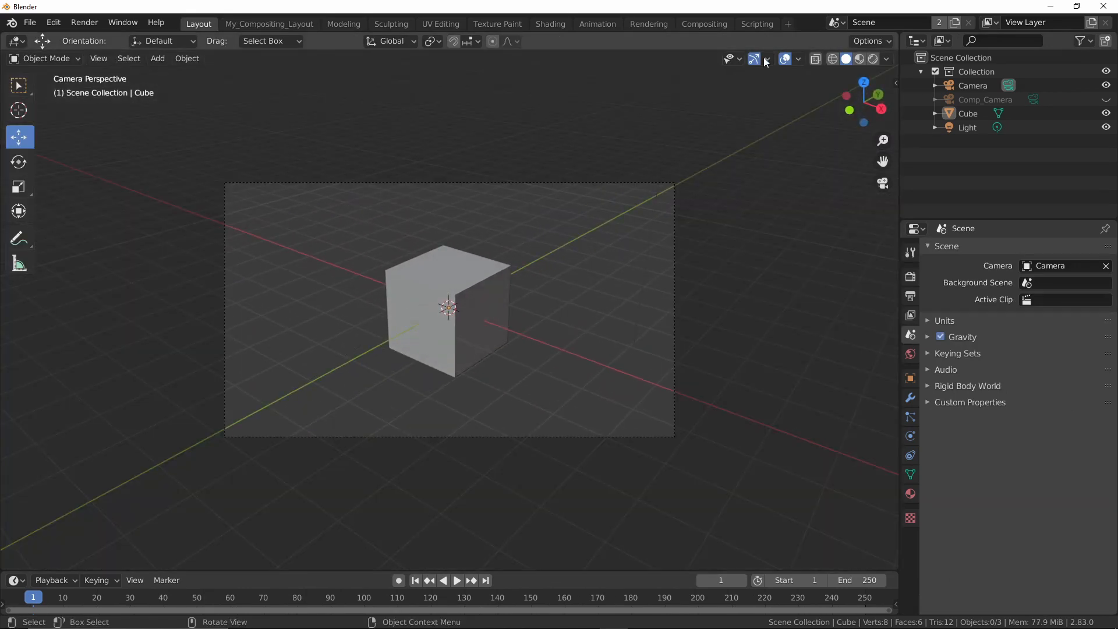
# Enable Background Images for the Camera object and add Backplate.png as its background image.
pyautogui.click(981, 86)
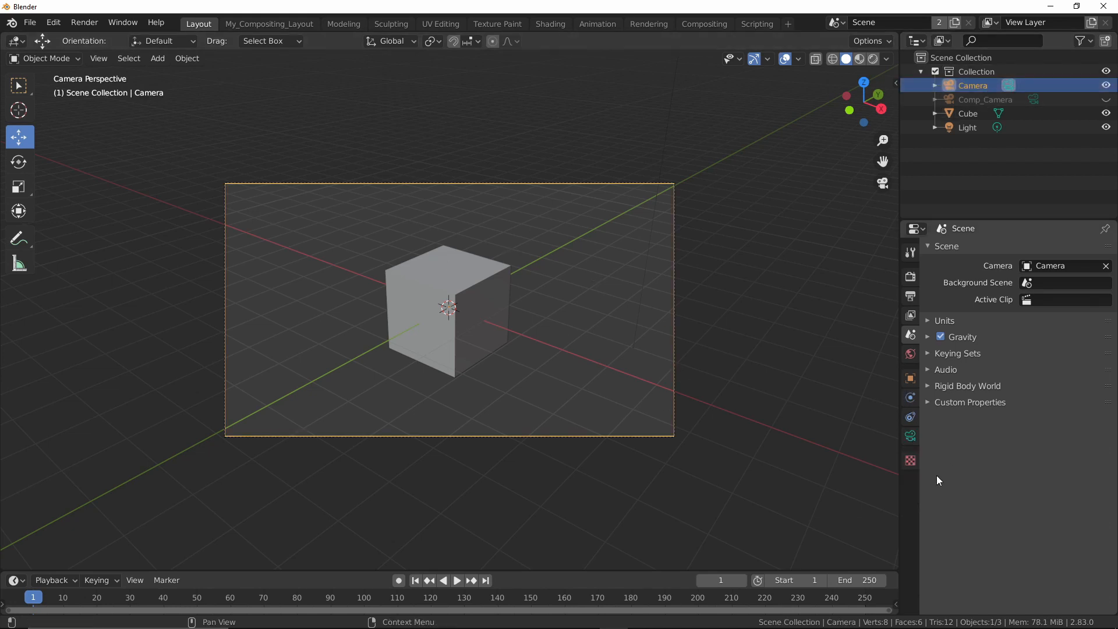
pyautogui.click(909, 437)
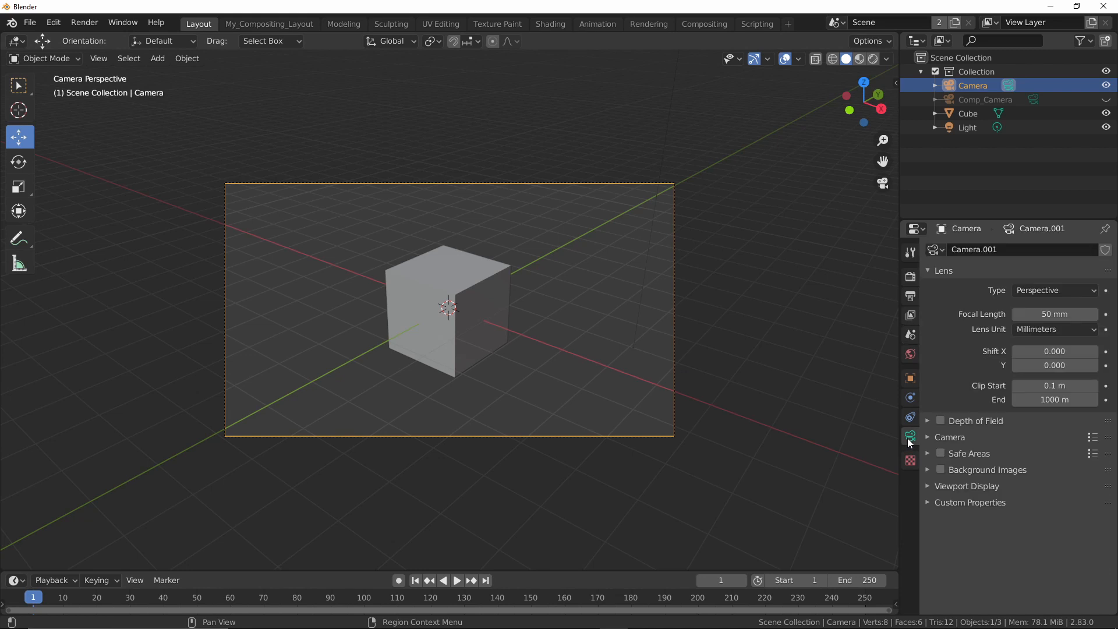
pyautogui.click(927, 469)
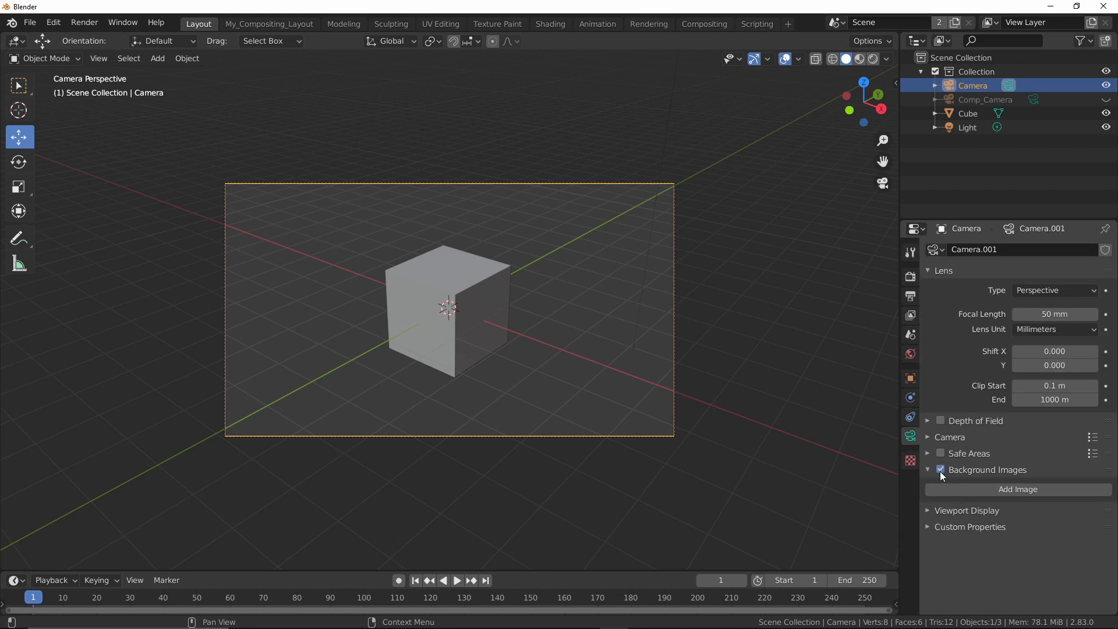
pyautogui.click(1020, 490)
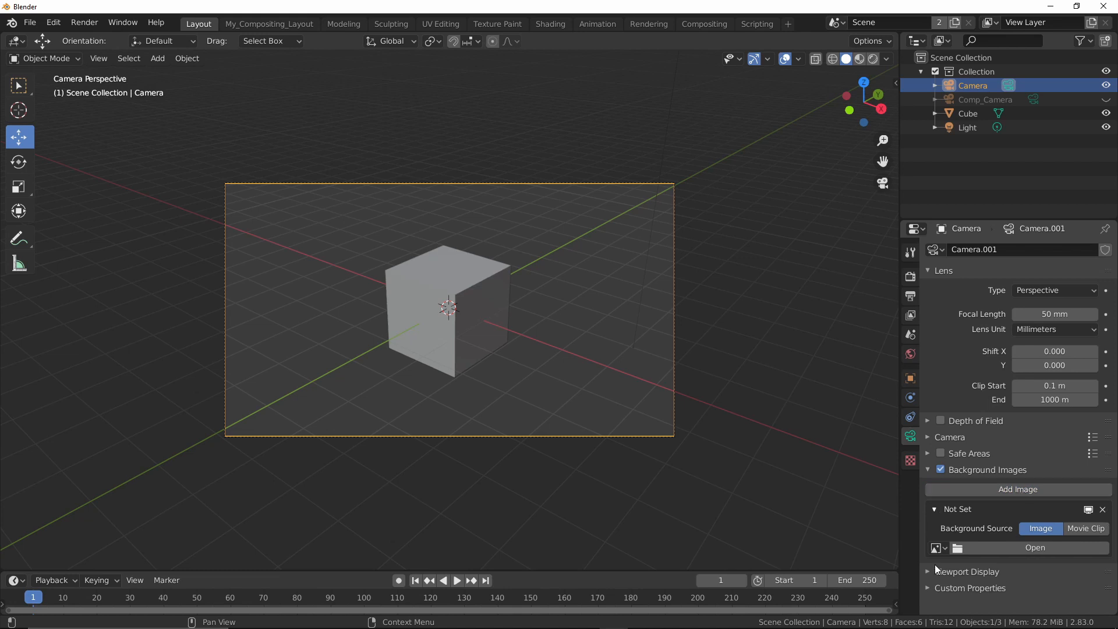
pyautogui.click(942, 548)
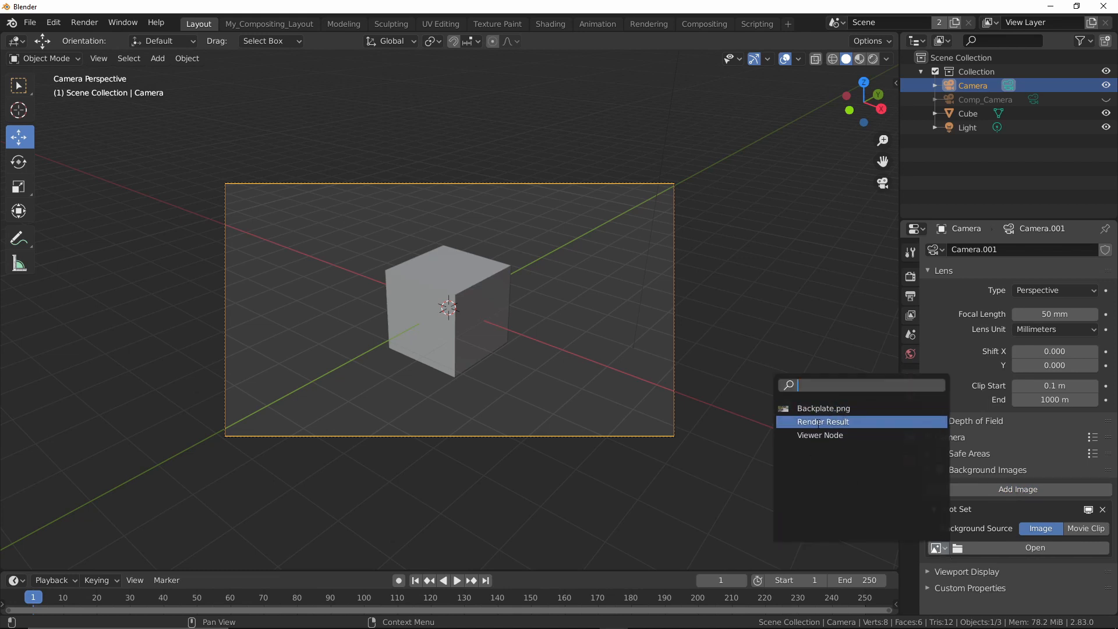
pyautogui.click(833, 408)
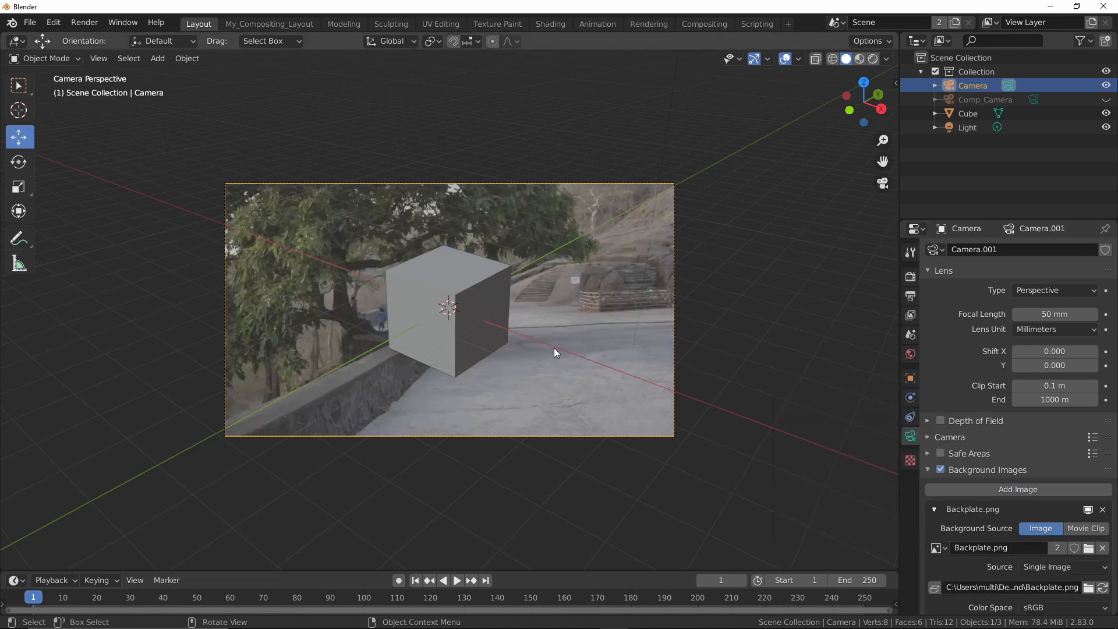
# Raise the cube along the Z axis so its base sits near the grid floor, keeping the camera view.
pyautogui.click(462, 269)
pyautogui.moveTo(446, 253); pyautogui.dragTo(452, 208)
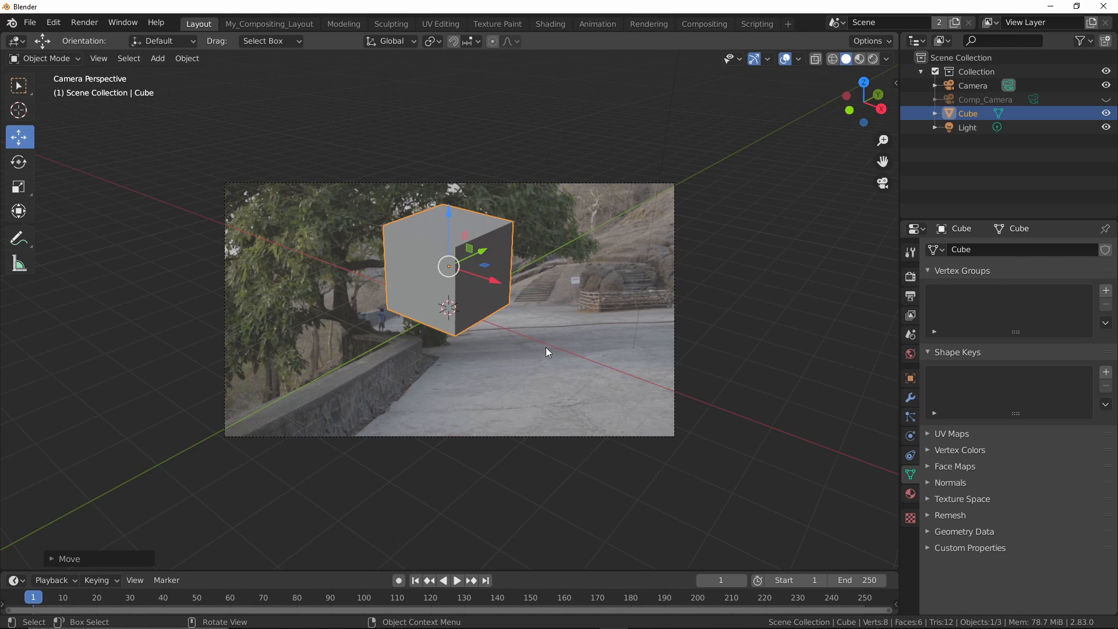
pyautogui.press('KP_0')
pyautogui.press('KP_0')
# Examine where Lock Camera to View is found in Quick Favorites and the View Lock settings, including its favourites option.
pyautogui.click(674, 262)
pyautogui.scroll(2, 653, 302)
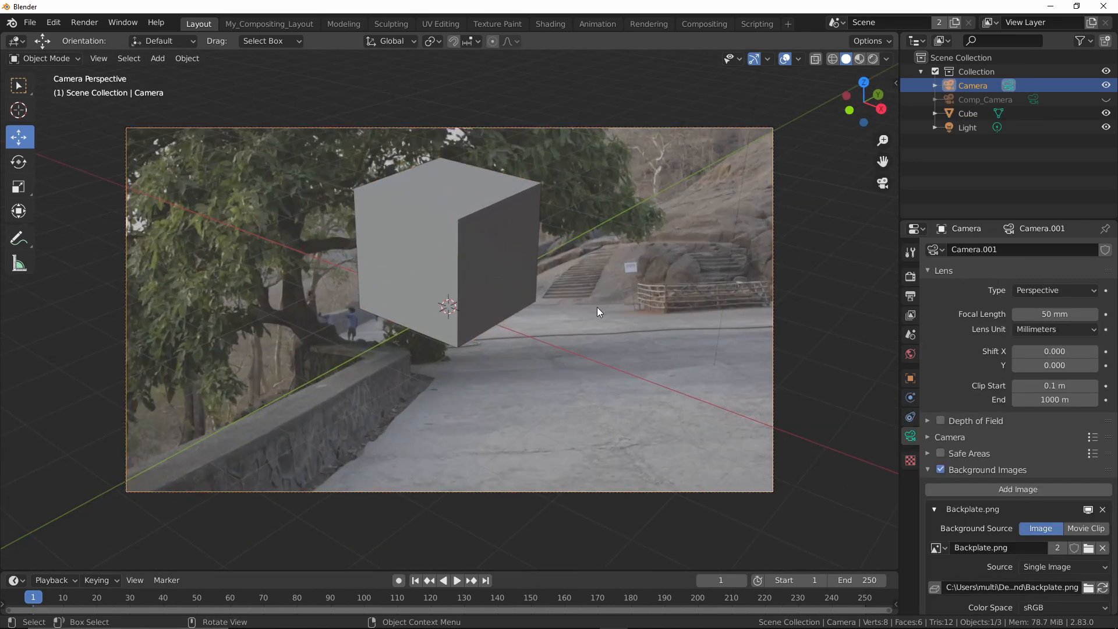
pyautogui.press('q')
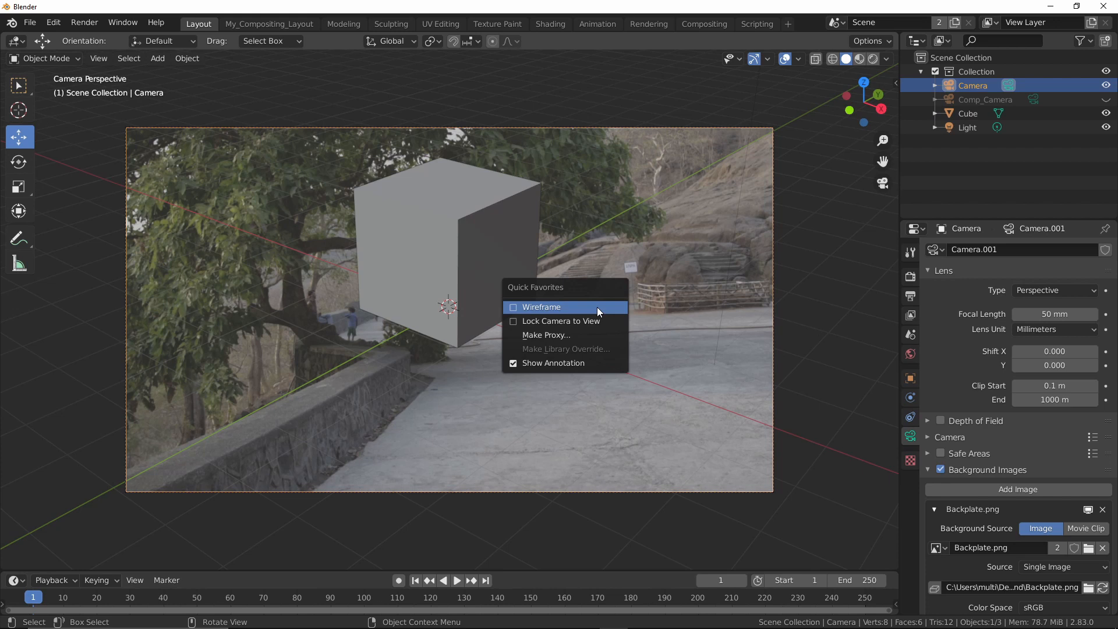
pyautogui.click(556, 322)
pyautogui.click(895, 84)
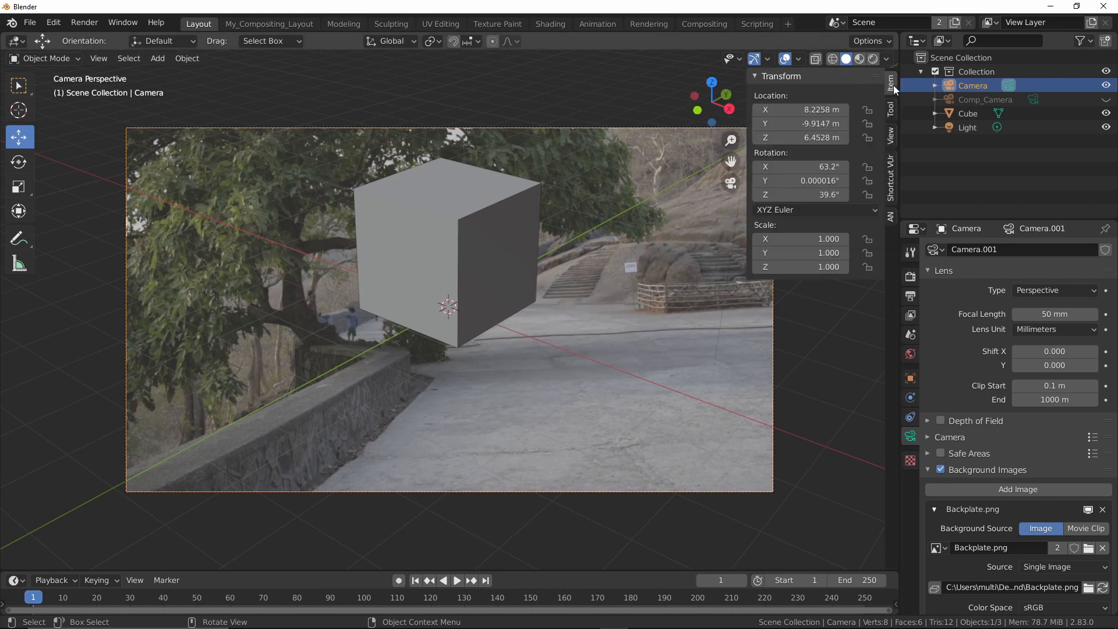
pyautogui.click(891, 136)
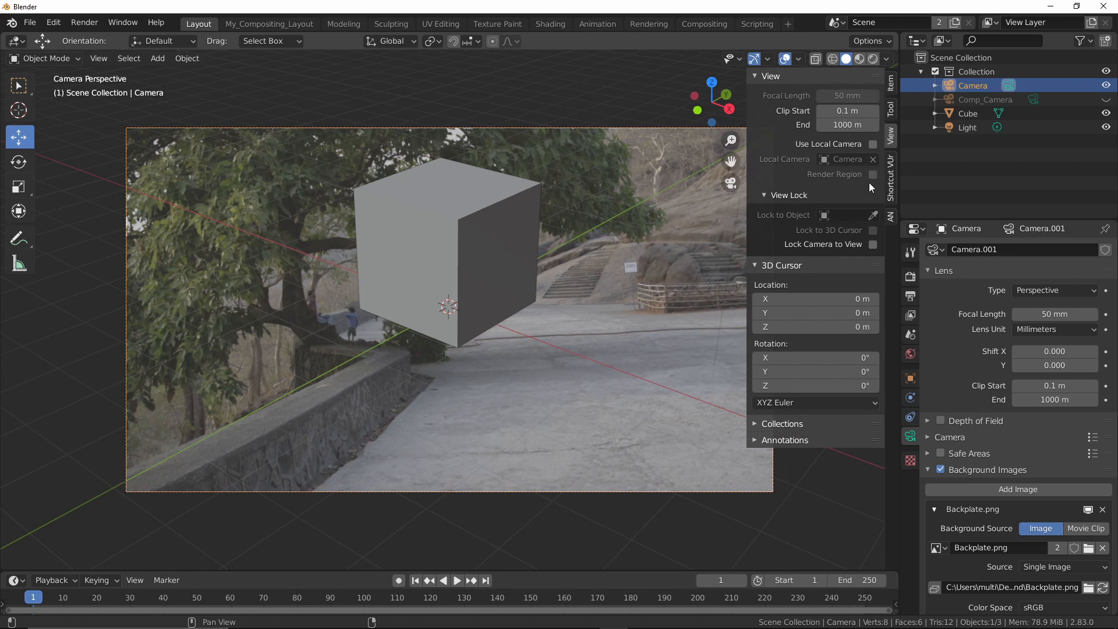
pyautogui.rightClick(844, 246)
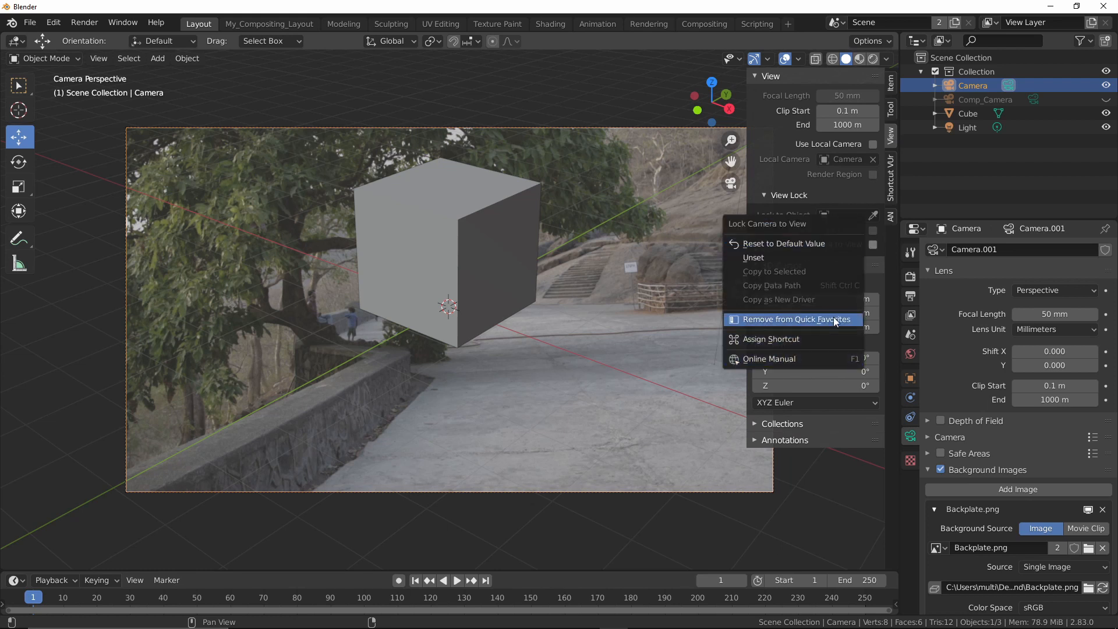
pyautogui.press('n')
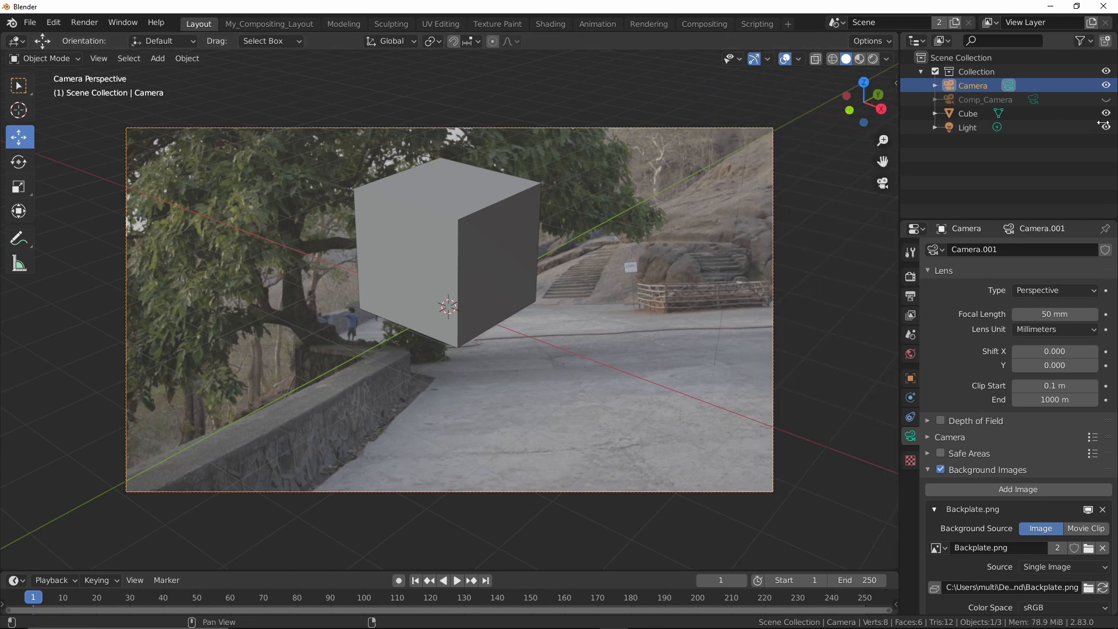
pyautogui.click(536, 333)
pyautogui.press('q')
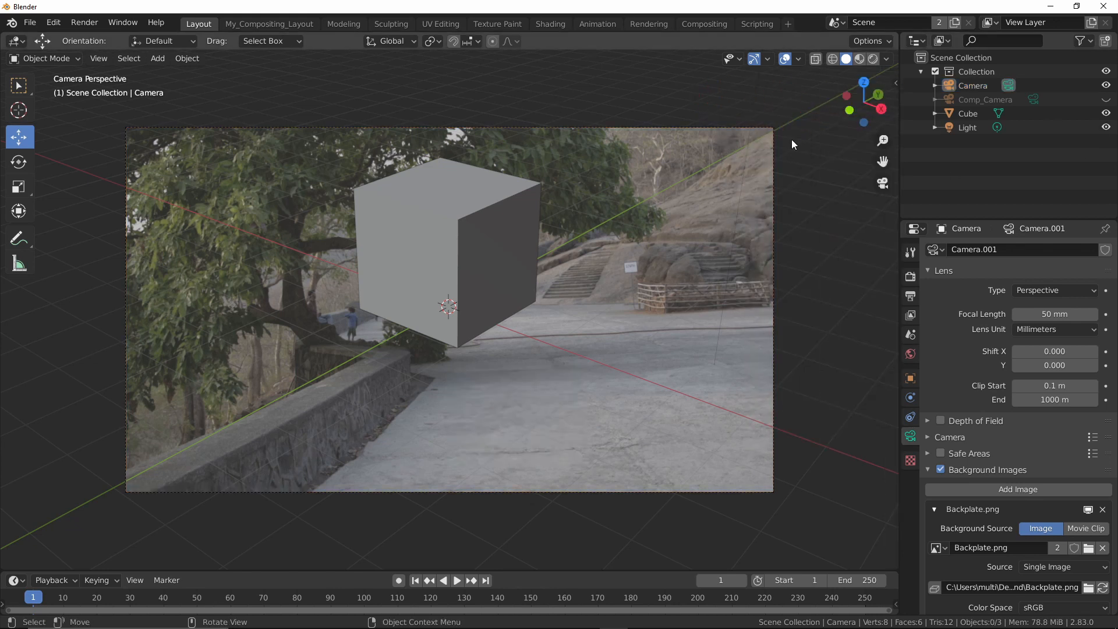
# Start the Shortcut VUr on-screen key display and collapse the viewport sidebar.
pyautogui.click(896, 83)
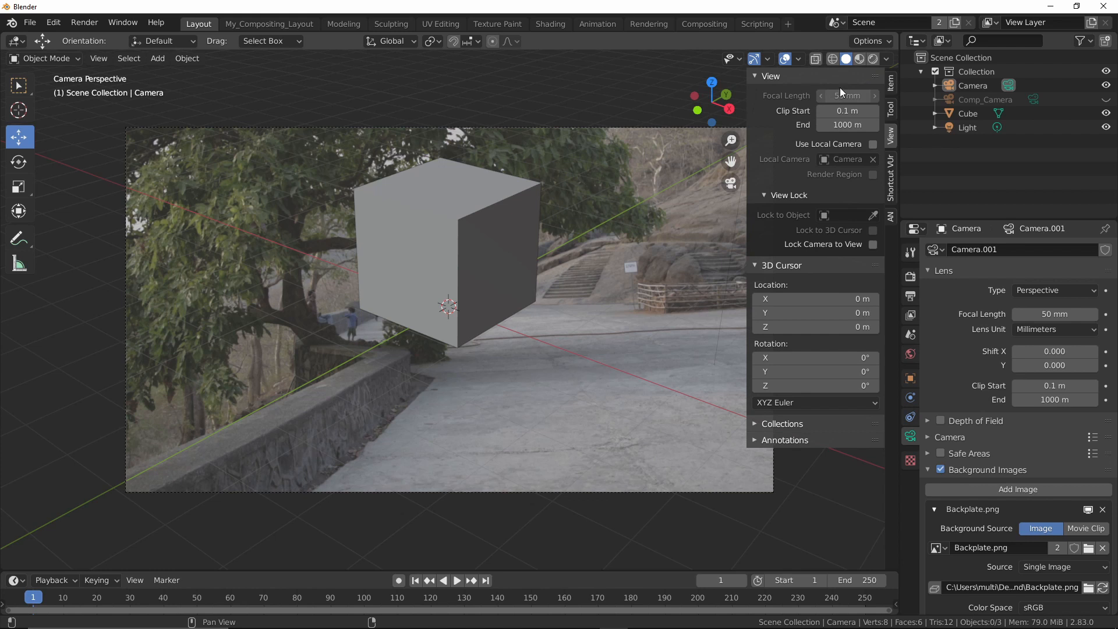
pyautogui.click(891, 175)
pyautogui.click(811, 93)
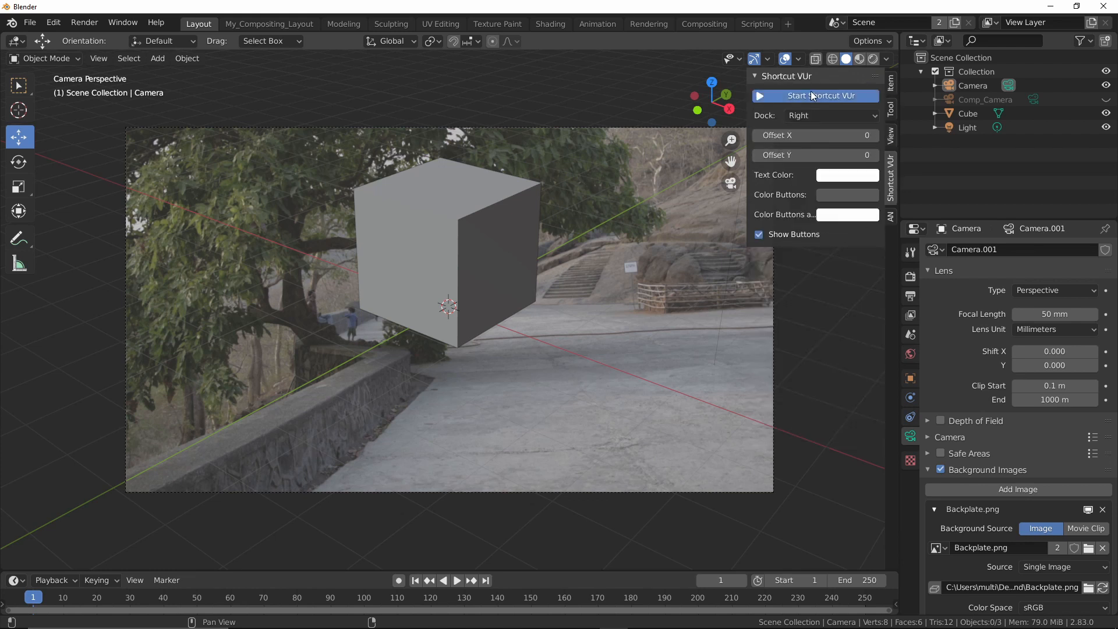
pyautogui.moveTo(750, 106); pyautogui.dragTo(833, 117)
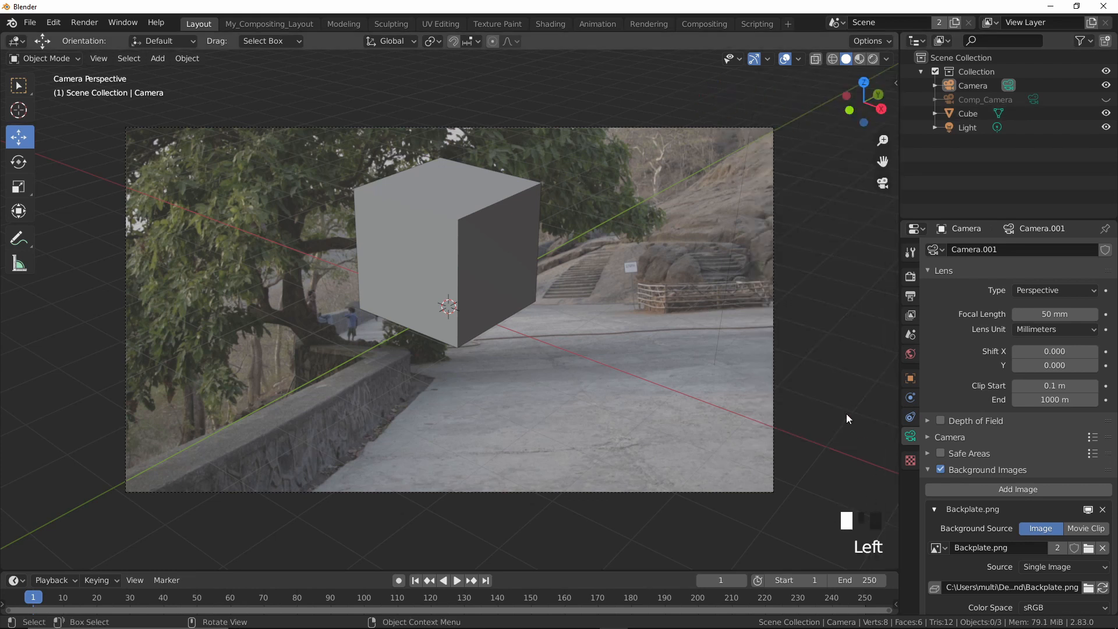
pyautogui.click(876, 535)
# Return to the camera view and turn on Lock Camera to View from the Quick Favorites.
pyautogui.moveTo(647, 318); pyautogui.dragTo(646, 330, button='middle')
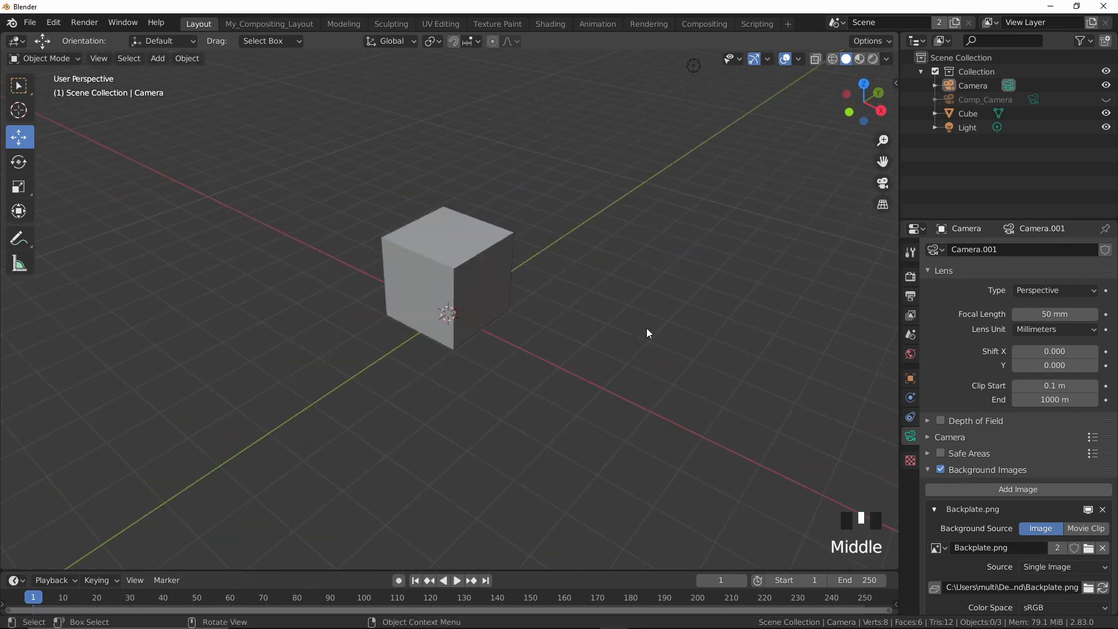
pyautogui.press('KP_0')
pyautogui.click(592, 335)
pyautogui.press('q')
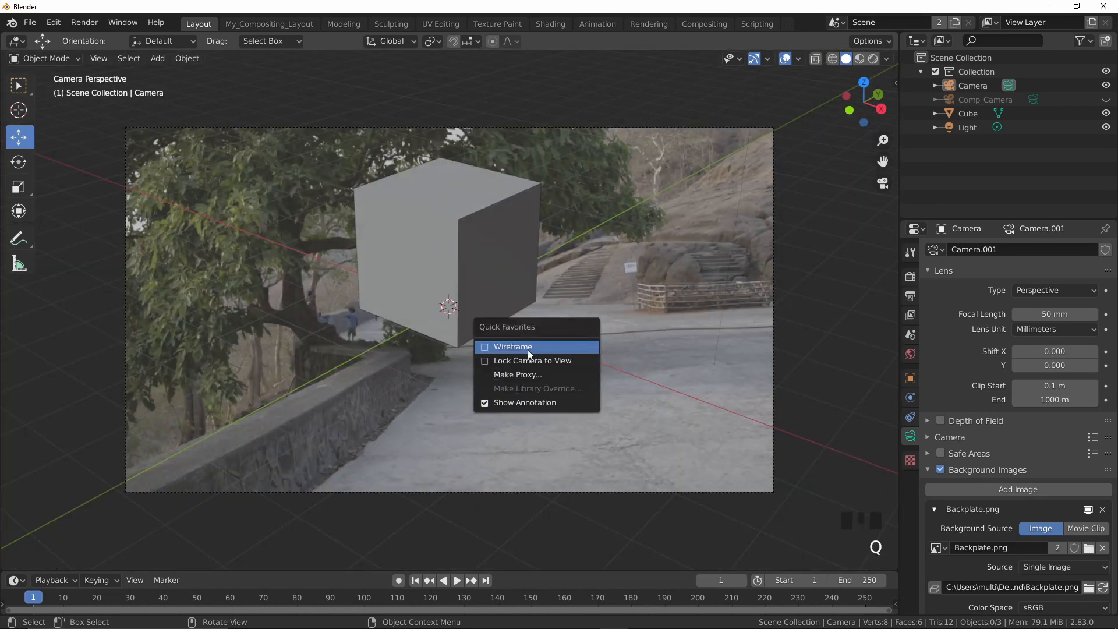
pyautogui.click(522, 359)
# Orbit and move the locked camera until the cube faces forward and stands on the backplate's paved ground.
pyautogui.moveTo(549, 345); pyautogui.dragTo(659, 402, button='middle')
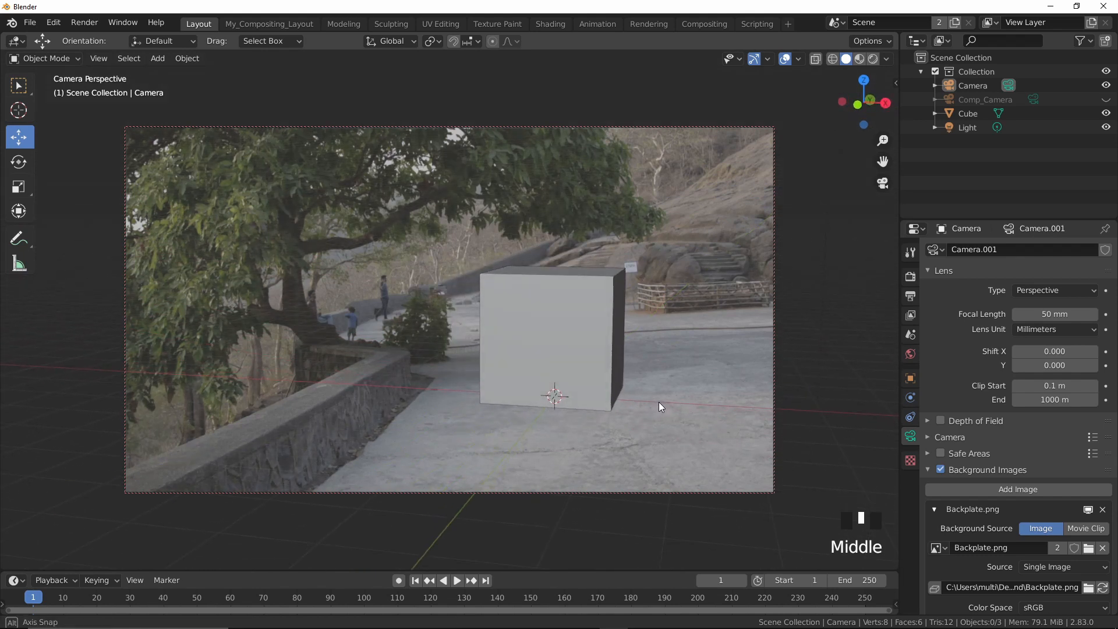
pyautogui.scroll(2, 805, 449)
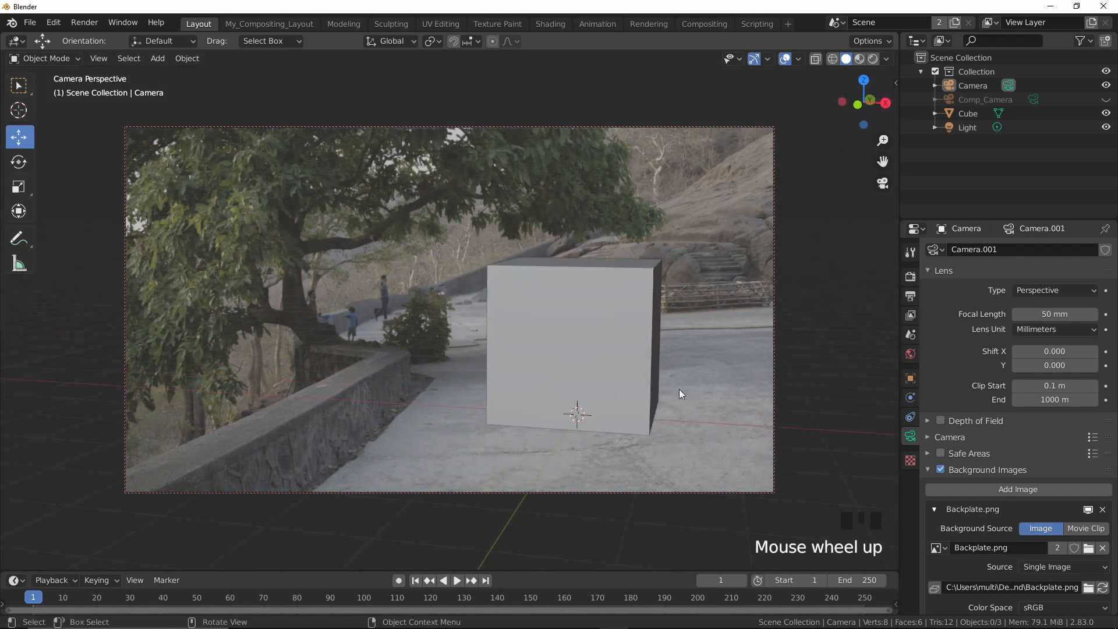
pyautogui.moveTo(822, 395); pyautogui.dragTo(833, 388, button='middle')
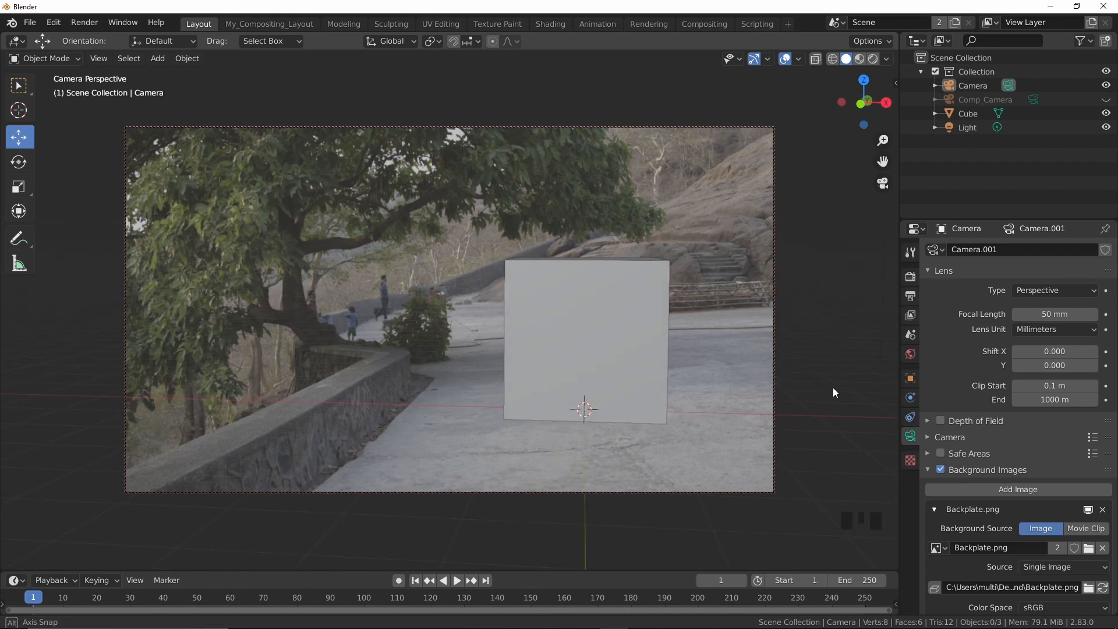
pyautogui.click(599, 338)
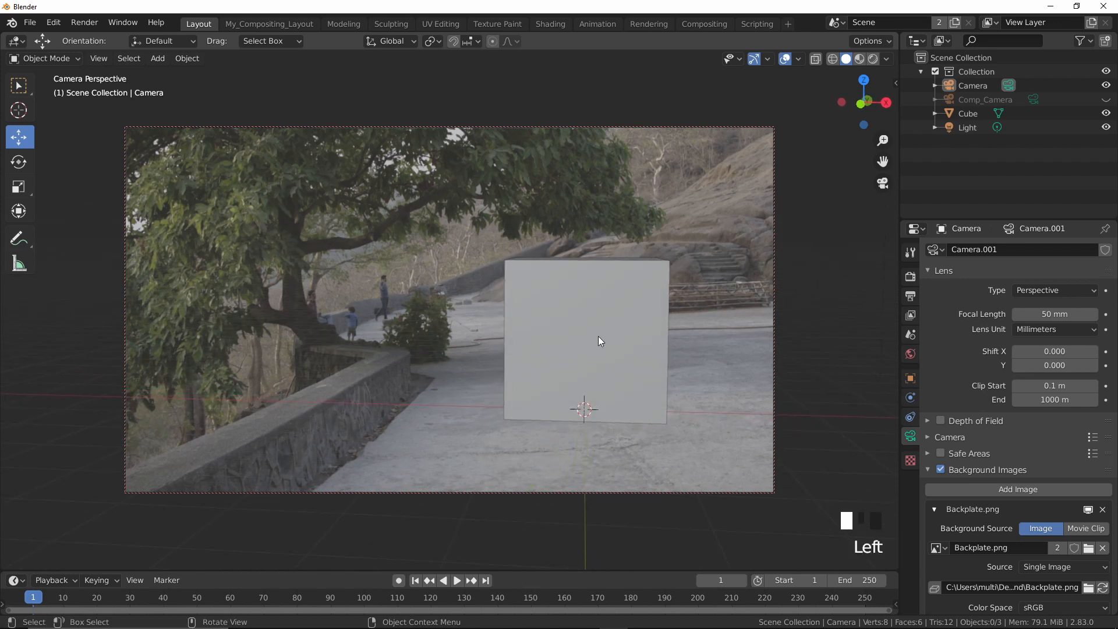
pyautogui.press('s')
pyautogui.click(783, 417)
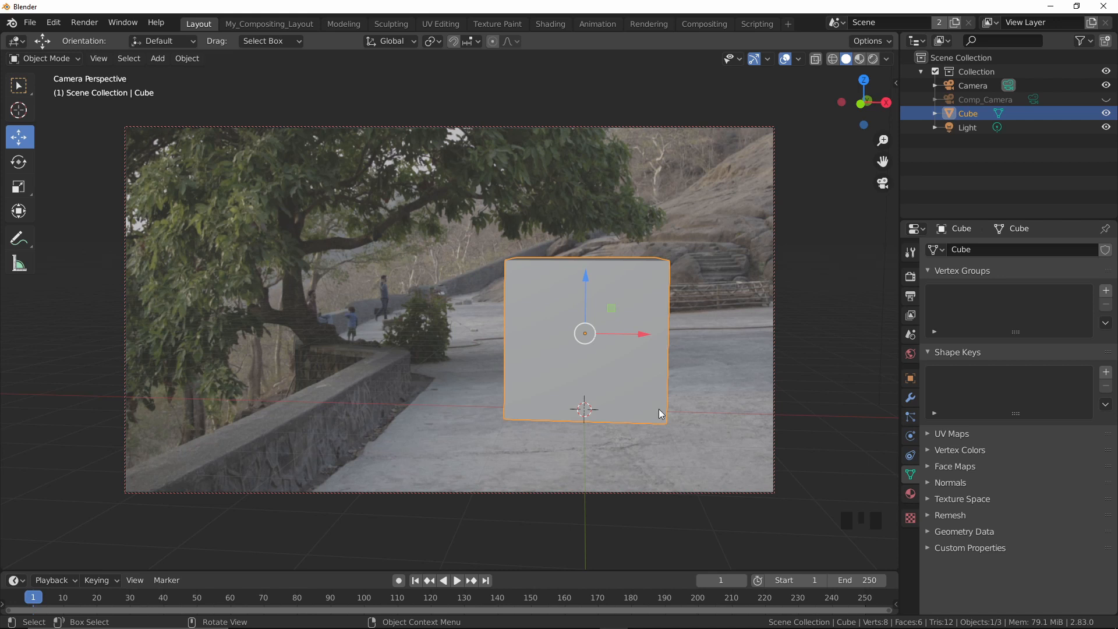
# Rotate the camera slightly about its viewing axis to adjust the cube's tilt against the backplate's paved ground.
pyautogui.click(774, 321)
pyautogui.press('r')
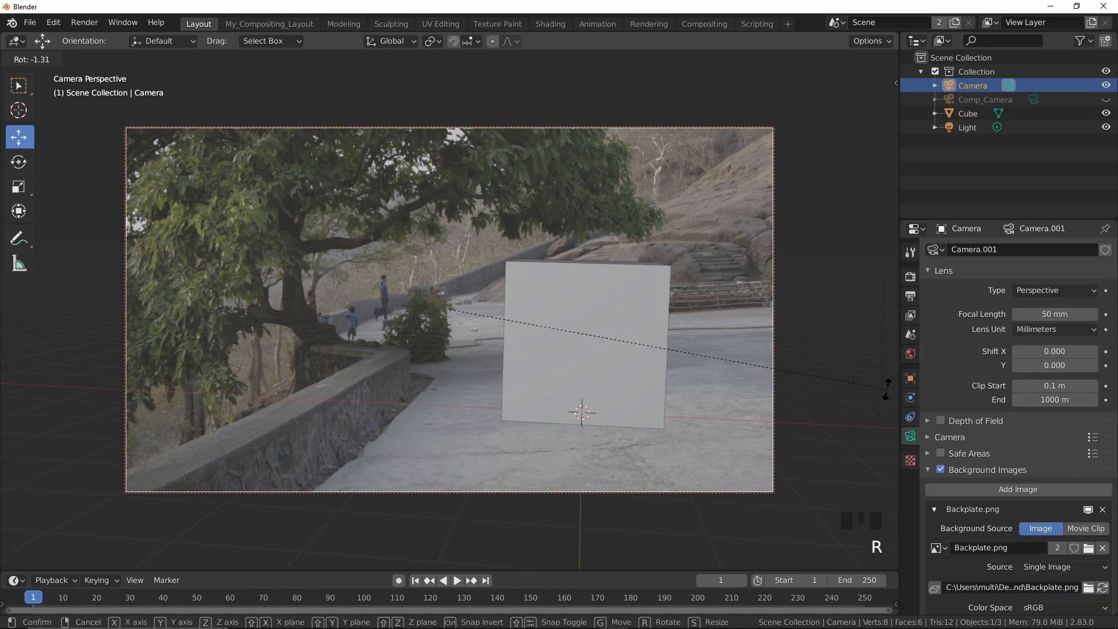
pyautogui.click(882, 422)
pyautogui.click(819, 288)
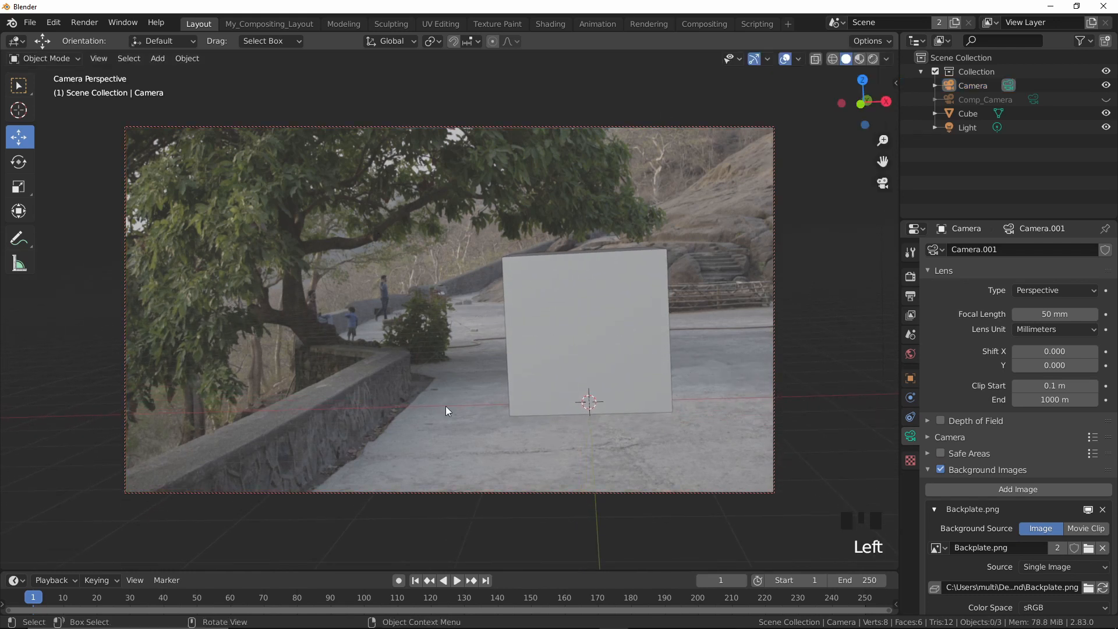
# Delete the reference cube from the scene.
pyautogui.click(613, 286)
pyautogui.press('Delete')
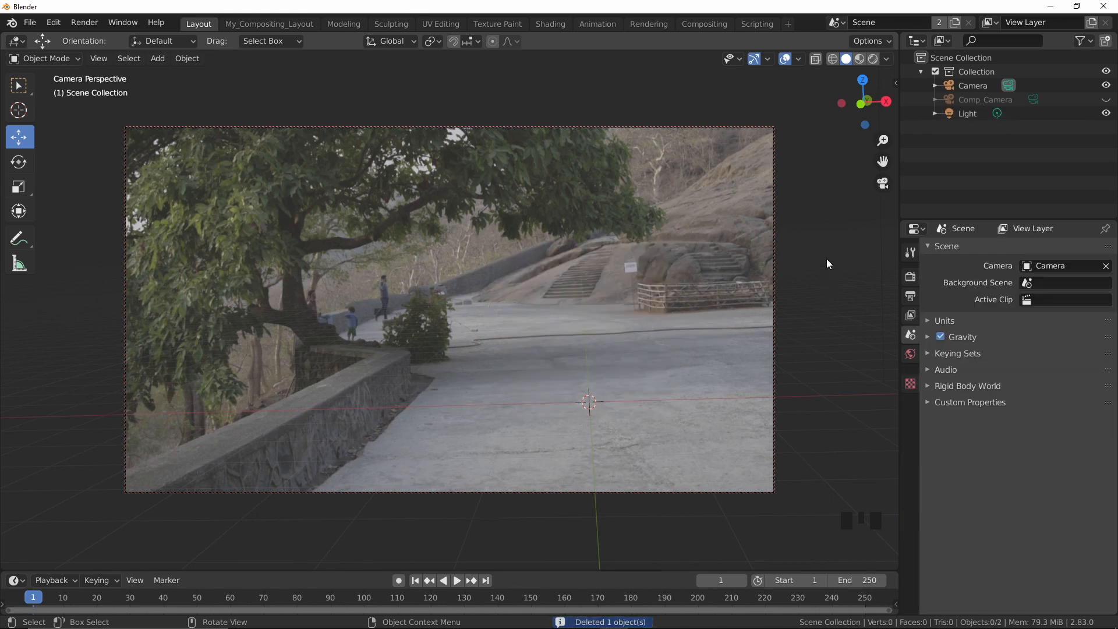
# Lock all location, rotation and scale channels of the camera and test that orbiting leaves it in place.
pyautogui.click(562, 127)
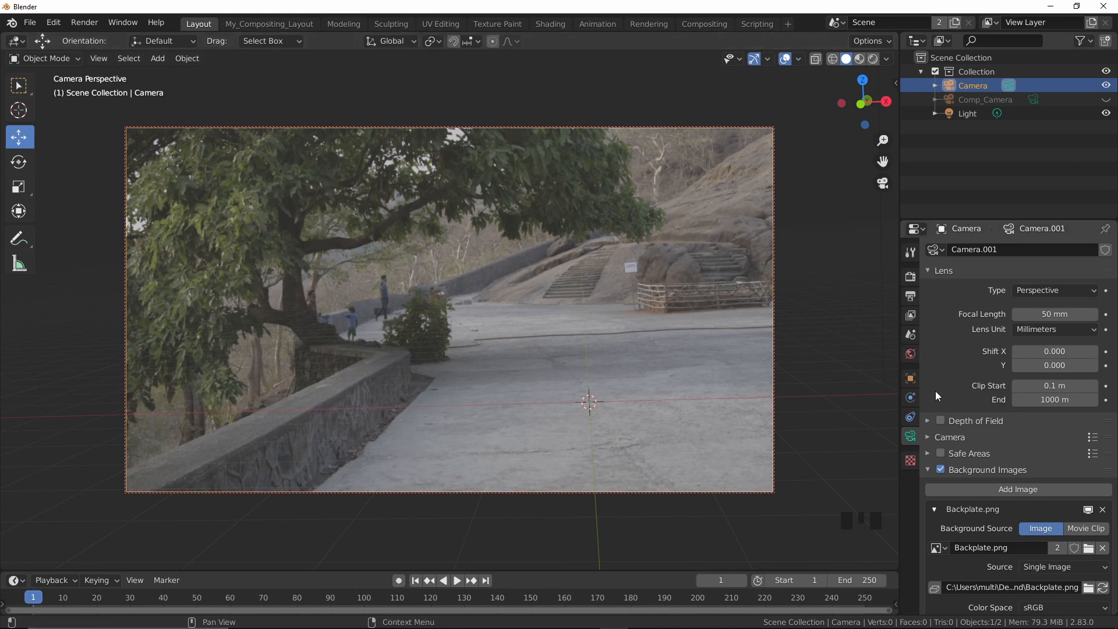
pyautogui.click(910, 378)
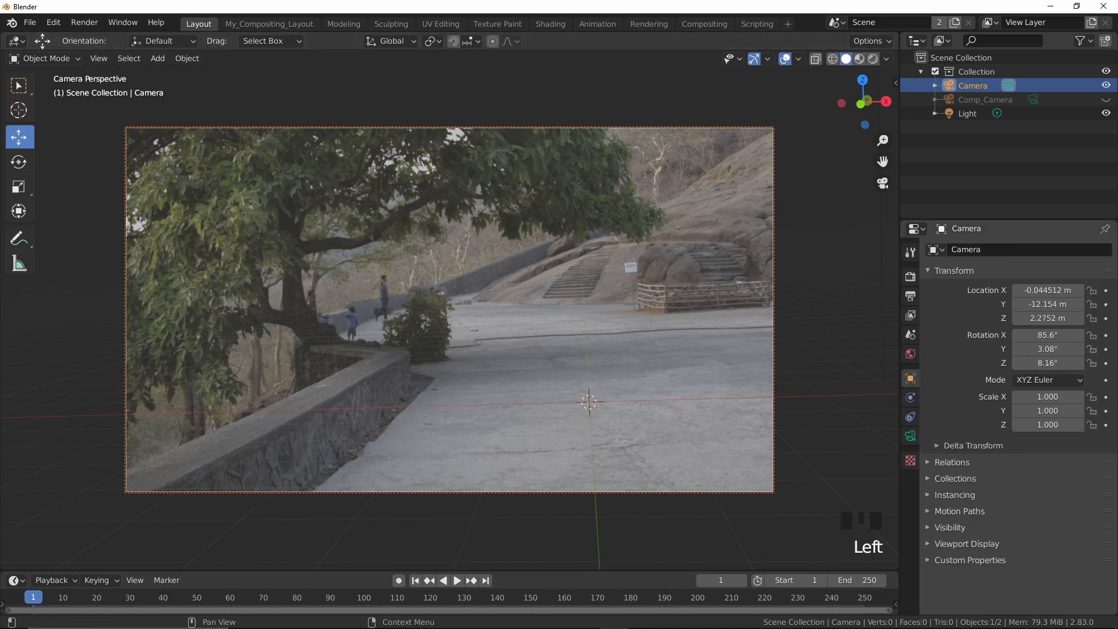
pyautogui.moveTo(1093, 291); pyautogui.dragTo(1094, 412)
pyautogui.click(1106, 349)
pyautogui.moveTo(1092, 288); pyautogui.dragTo(1097, 375)
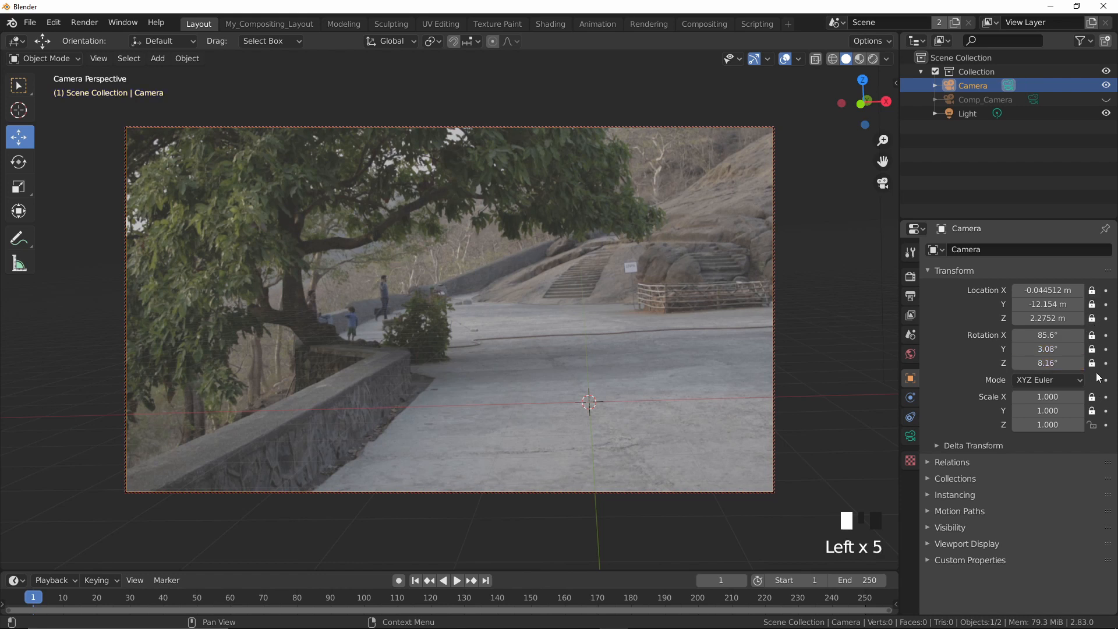
pyautogui.click(1092, 425)
pyautogui.click(522, 268)
pyautogui.moveTo(577, 313); pyautogui.dragTo(542, 321, button='middle')
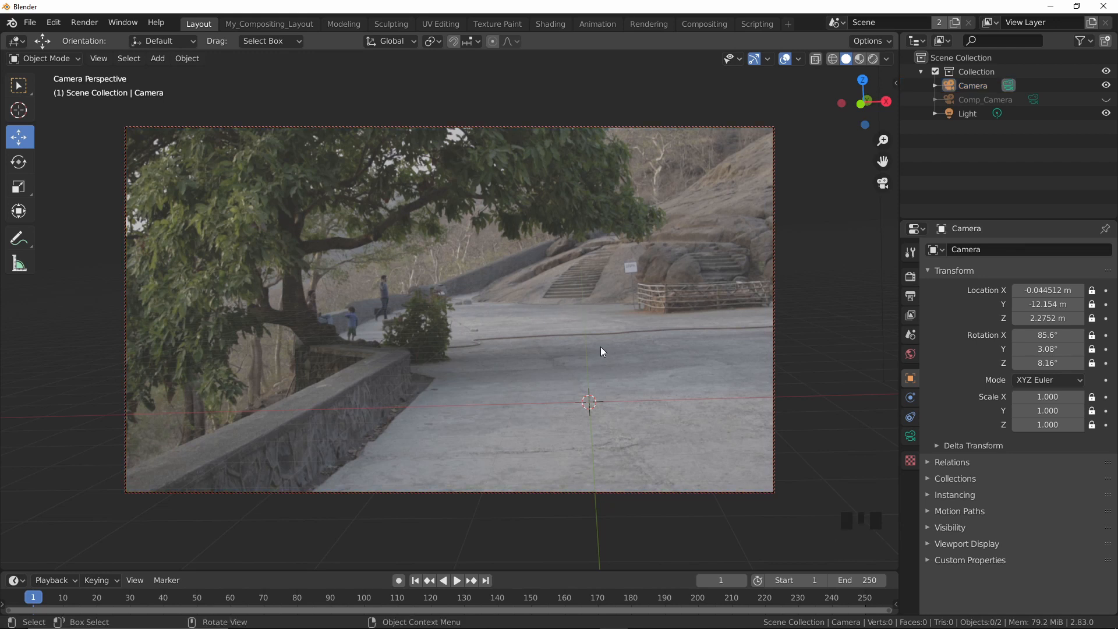
# Turn off Lock Camera to View from the Quick Favorites and leave the camera view for a free perspective.
pyautogui.press('q')
pyautogui.click(529, 274)
pyautogui.moveTo(493, 274); pyautogui.dragTo(492, 368, button='middle')
pyautogui.scroll(-4, 549, 300)
pyautogui.hotkey('shift', 'a')
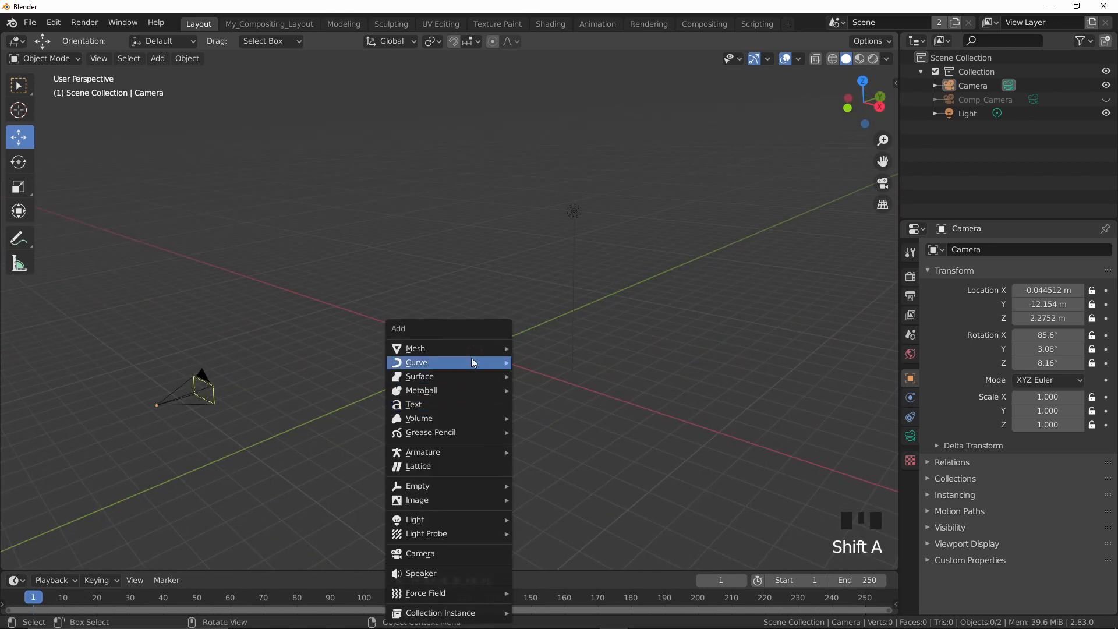
pyautogui.moveTo(460, 348)
pyautogui.click(571, 350)
pyautogui.press('s')
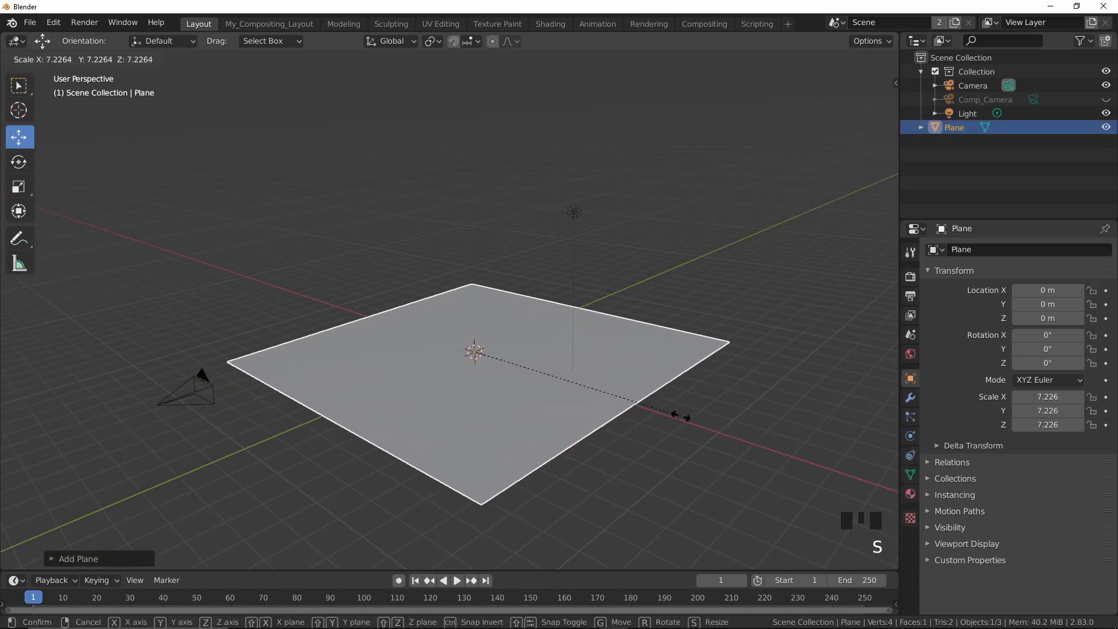
pyautogui.rightClick(621, 400)
pyautogui.press('Delete')
# Append the Budhha object from Buddha.blend into the scene.
pyautogui.scroll(4, 505, 339)
pyautogui.scroll(-3, 491, 325)
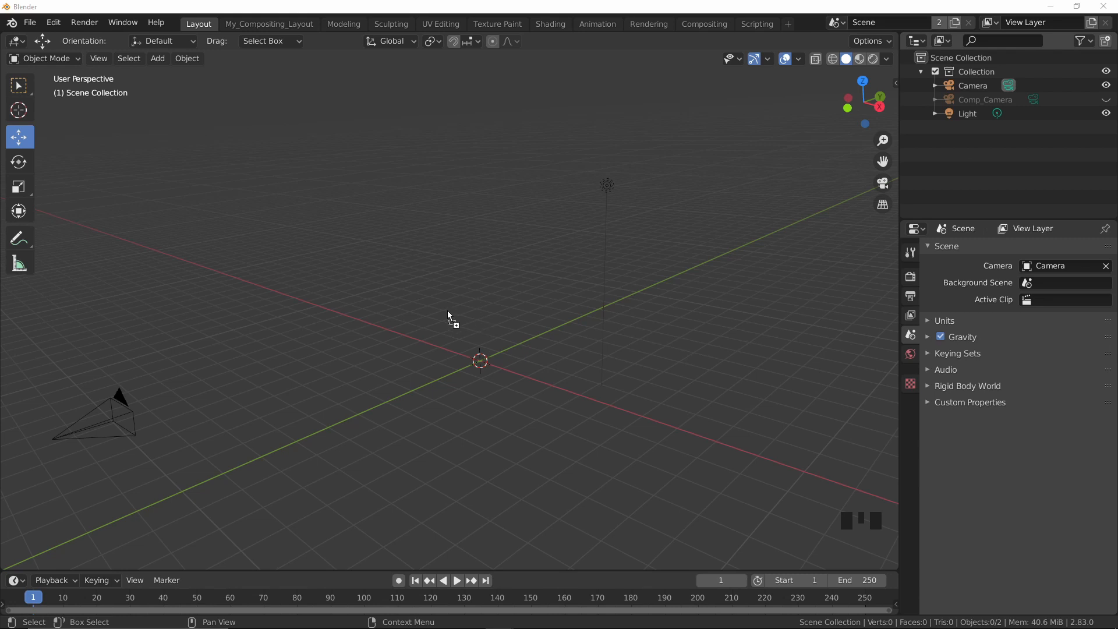
pyautogui.moveTo(420, 307); pyautogui.dragTo(421, 307)
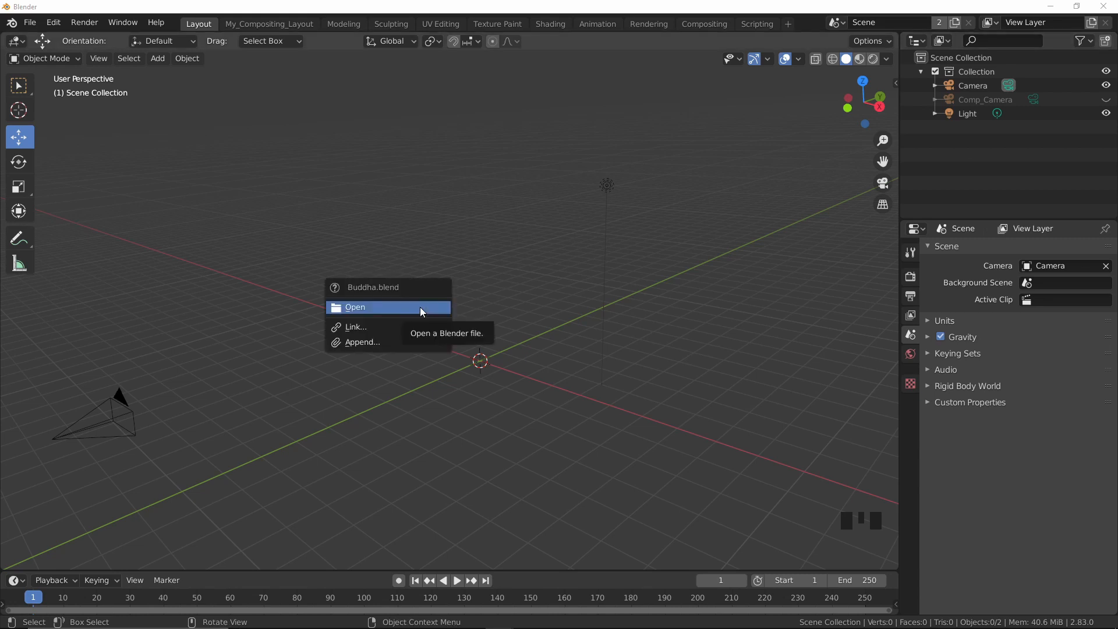
pyautogui.click(380, 342)
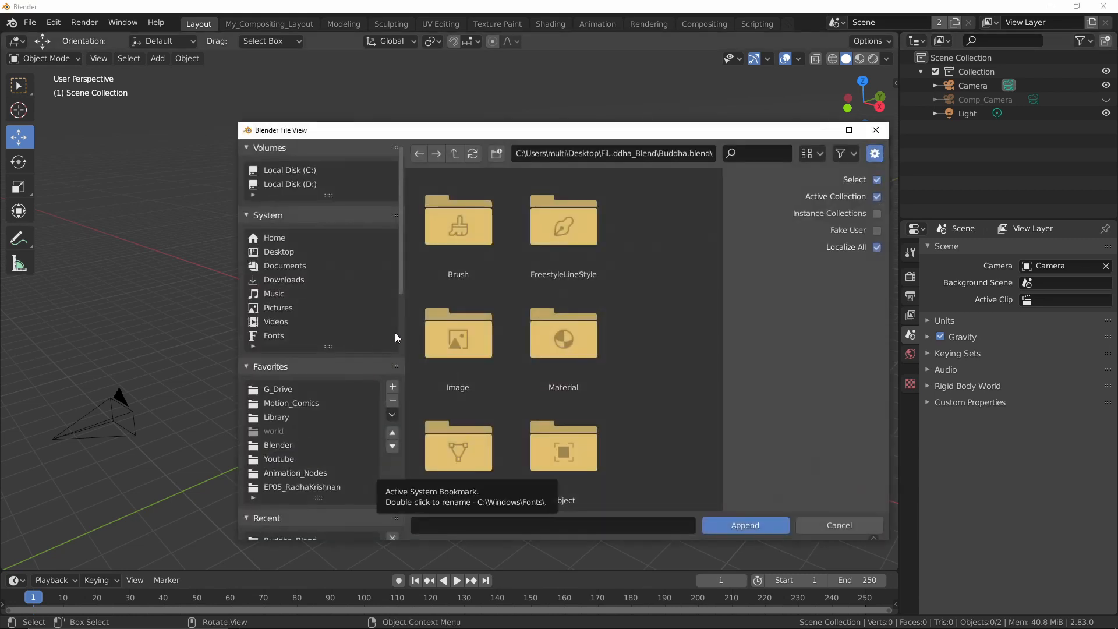
pyautogui.scroll(-3, 628, 319)
pyautogui.scroll(-3, 627, 318)
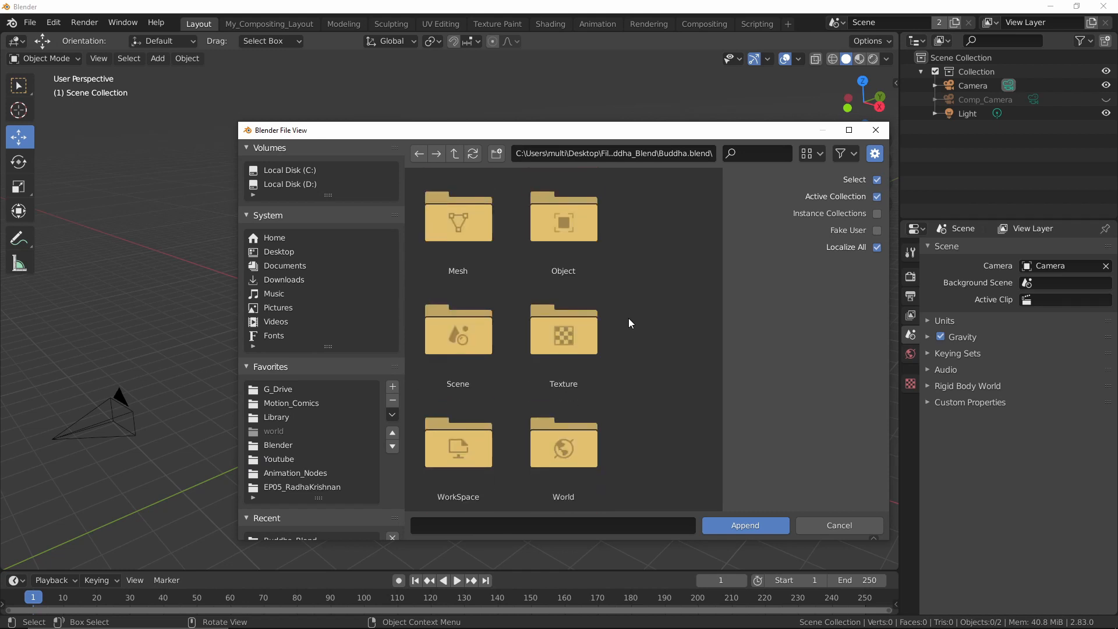
pyautogui.scroll(2, 463, 303)
pyautogui.click(543, 291)
pyautogui.click(473, 267)
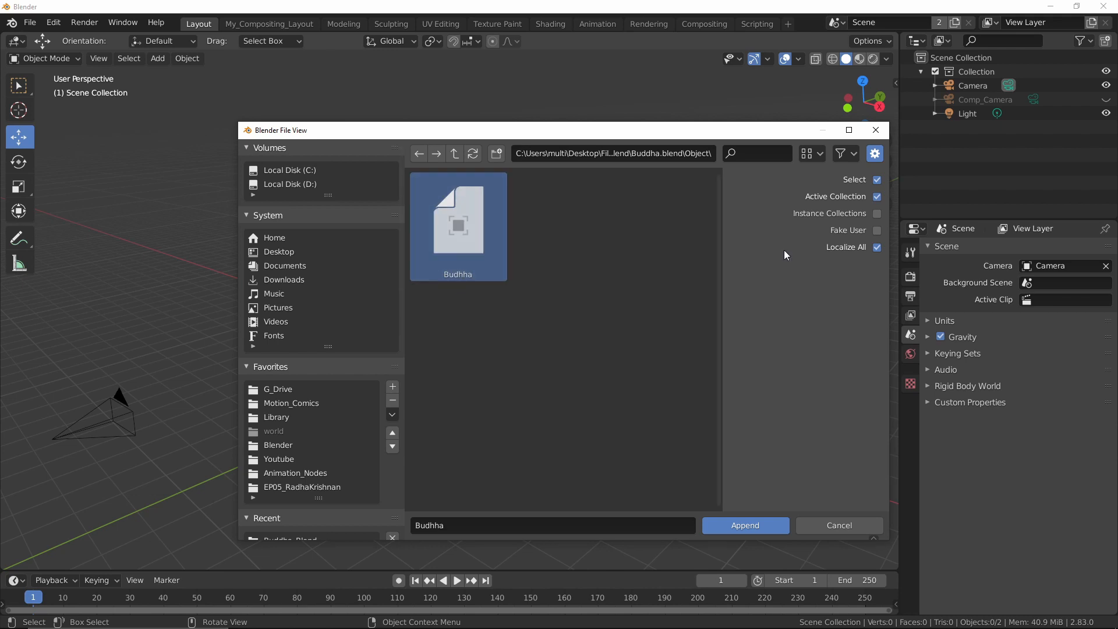
pyautogui.click(759, 525)
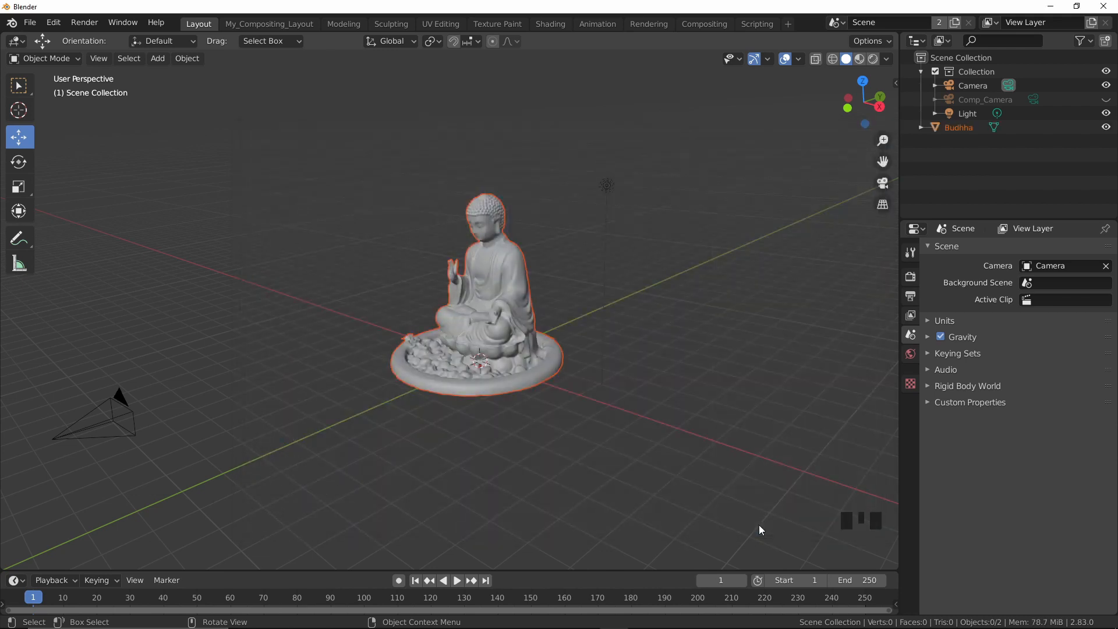
# Switch the viewport to Material Preview shading and deselect the Buddha statue.
pyautogui.moveTo(479, 377); pyautogui.dragTo(515, 316, button='middle')
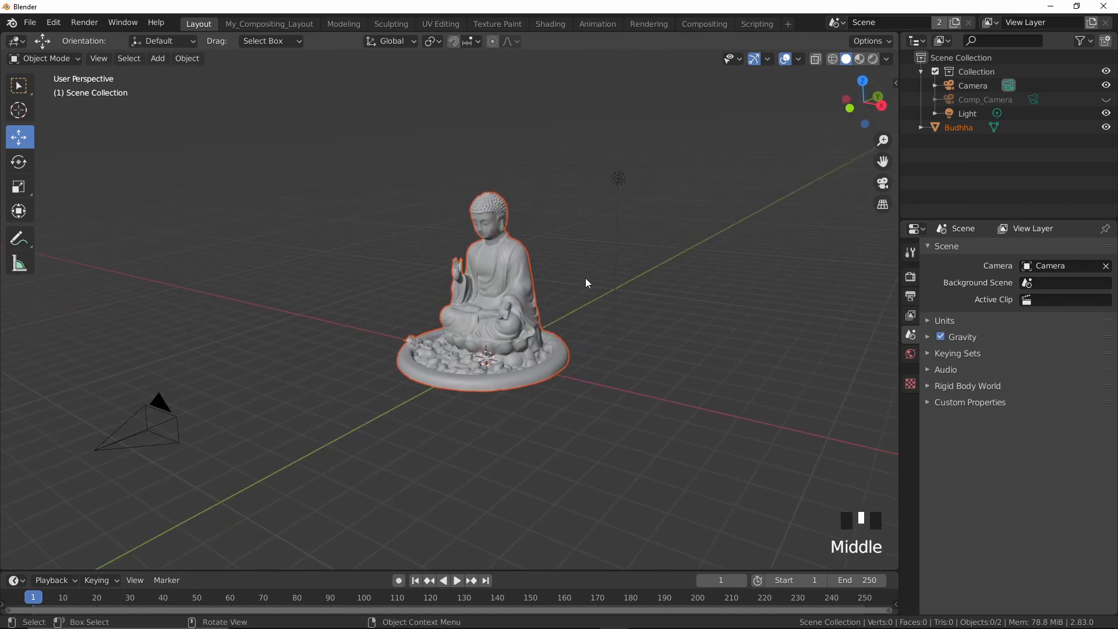
pyautogui.moveTo(623, 270)
pyautogui.mouseDown(button='middle')
pyautogui.moveTo(561, 356)
pyautogui.moveTo(637, 347)
pyautogui.moveTo(623, 350)
pyautogui.mouseUp(button='middle')
pyautogui.click(860, 59)
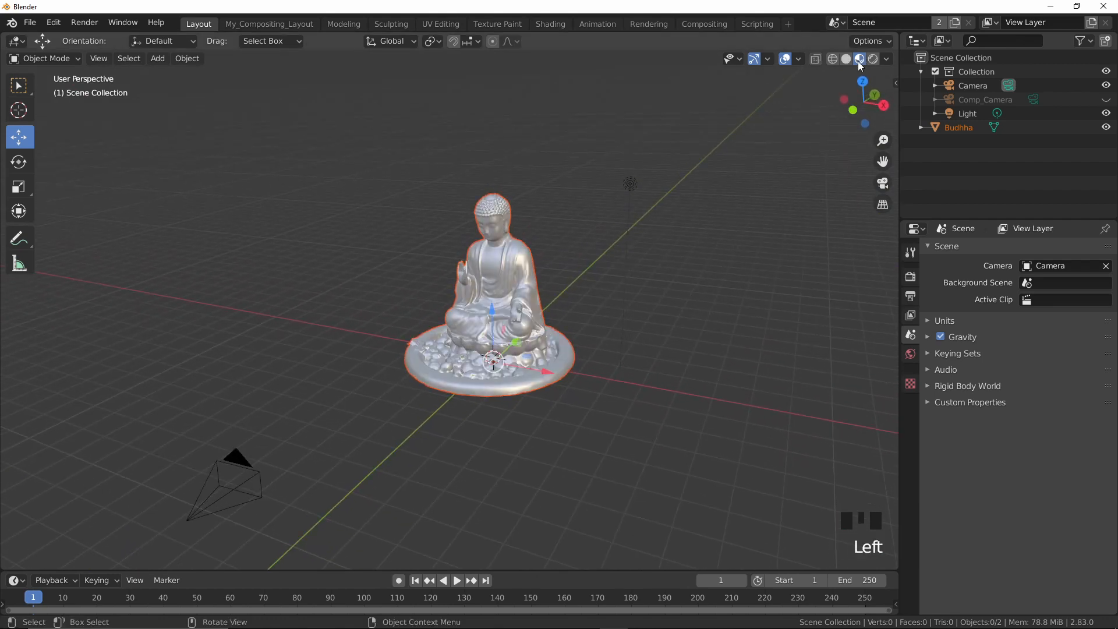
pyautogui.click(665, 330)
# Examine the textured Buddha statue from several angles and through the camera against the backplate.
pyautogui.scroll(4, 664, 329)
pyautogui.moveTo(688, 283); pyautogui.dragTo(612, 308, button='middle')
pyautogui.scroll(-3, 651, 278)
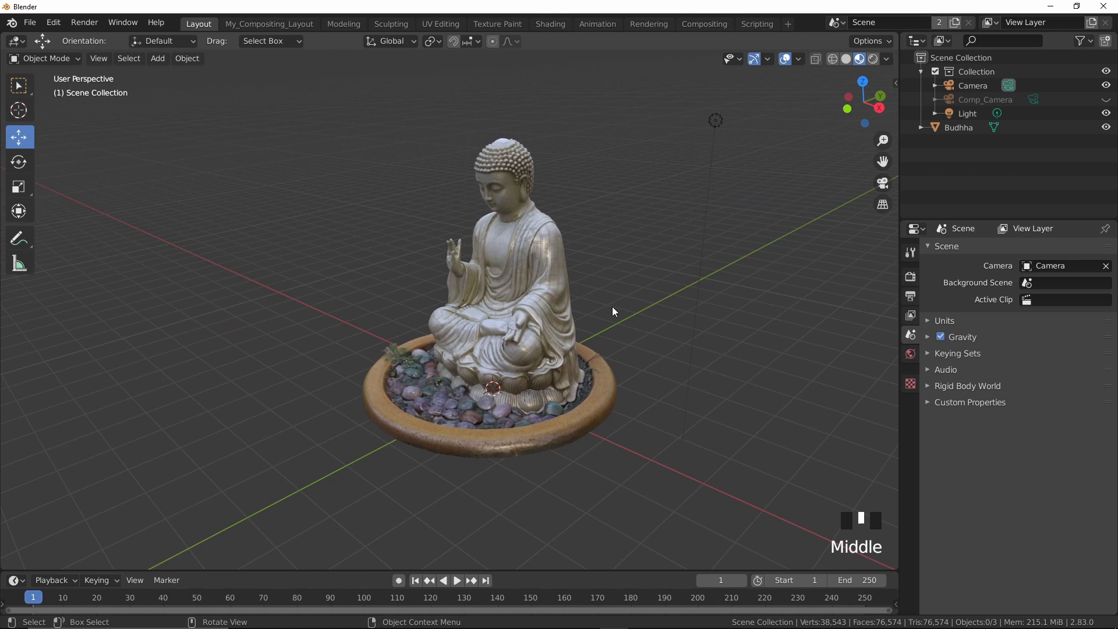
pyautogui.moveTo(613, 306); pyautogui.dragTo(547, 340, button='middle')
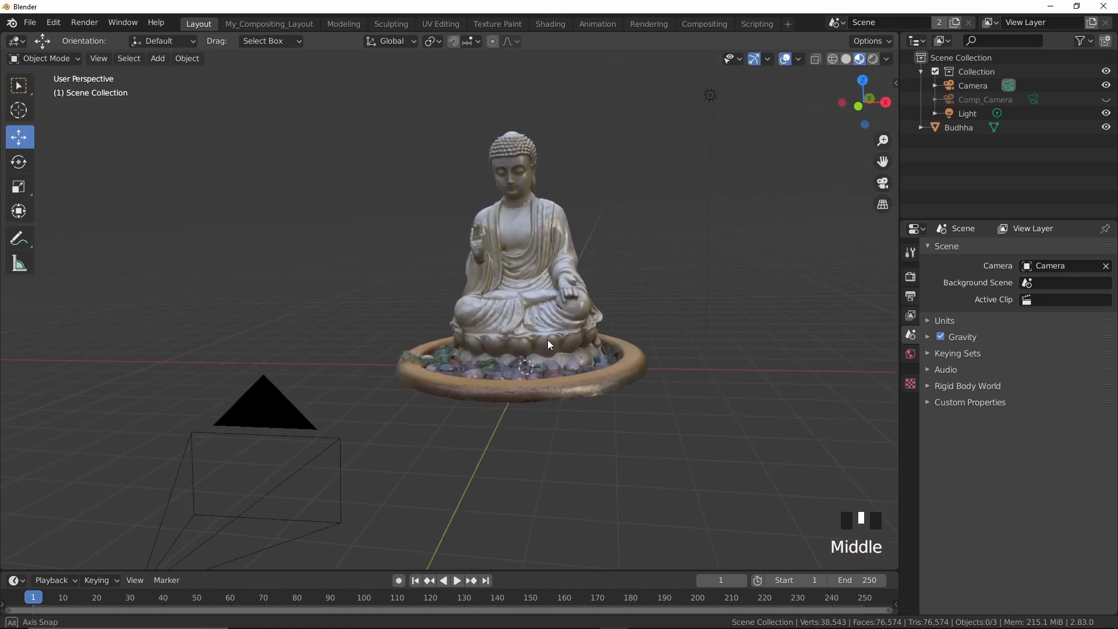
pyautogui.press('KP_0')
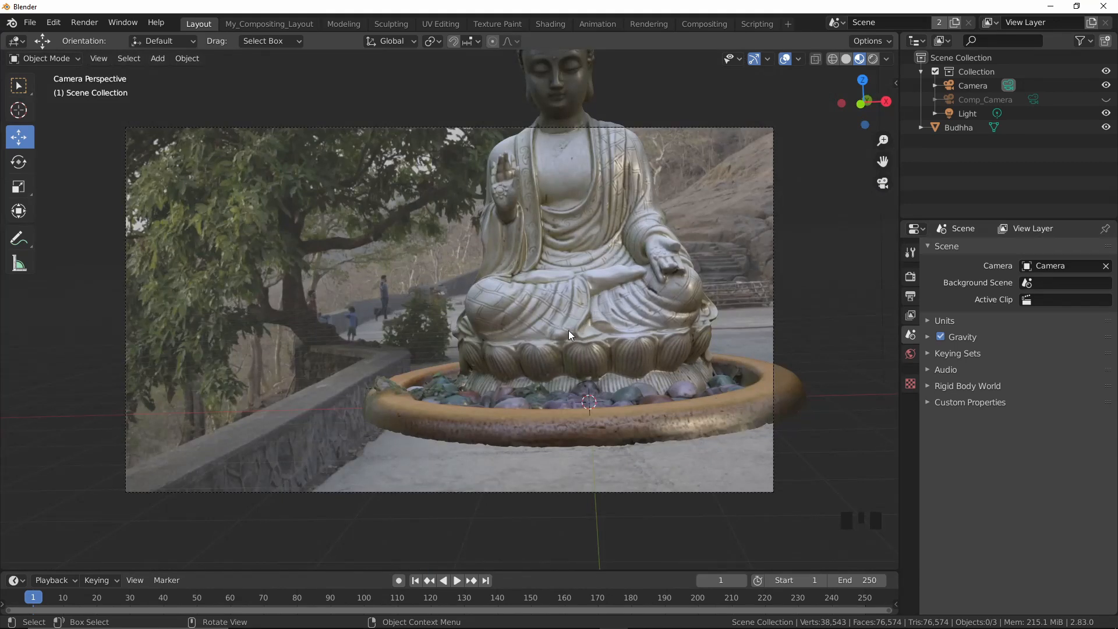
pyautogui.moveTo(623, 310); pyautogui.dragTo(672, 294, button='middle')
pyautogui.scroll(-3, 622, 262)
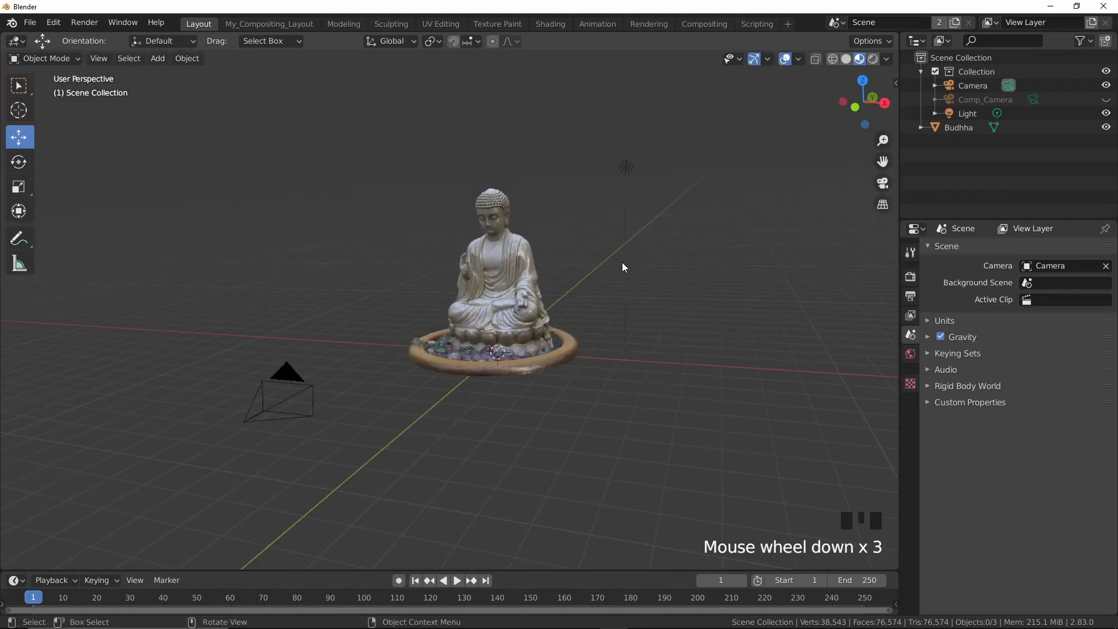
pyautogui.moveTo(622, 262); pyautogui.dragTo(659, 272, button='middle')
pyautogui.moveTo(582, 375); pyautogui.dragTo(611, 193, button='middle')
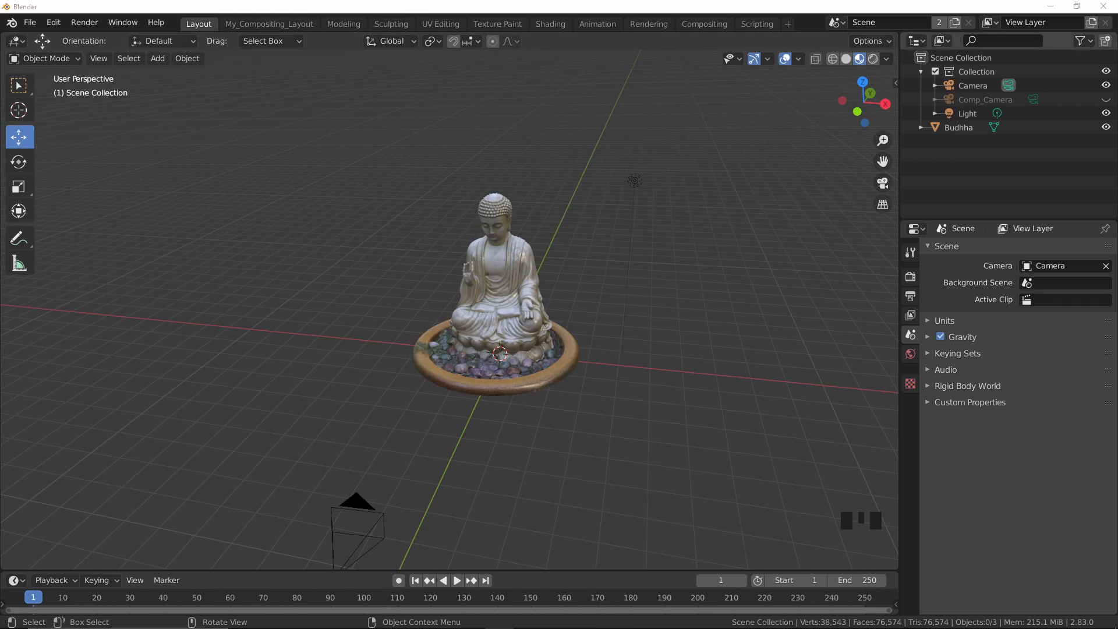
# Append the moss rock 05 object from rock-pack-vol1.blend into the scene.
pyautogui.moveTo(260, 290); pyautogui.dragTo(261, 290)
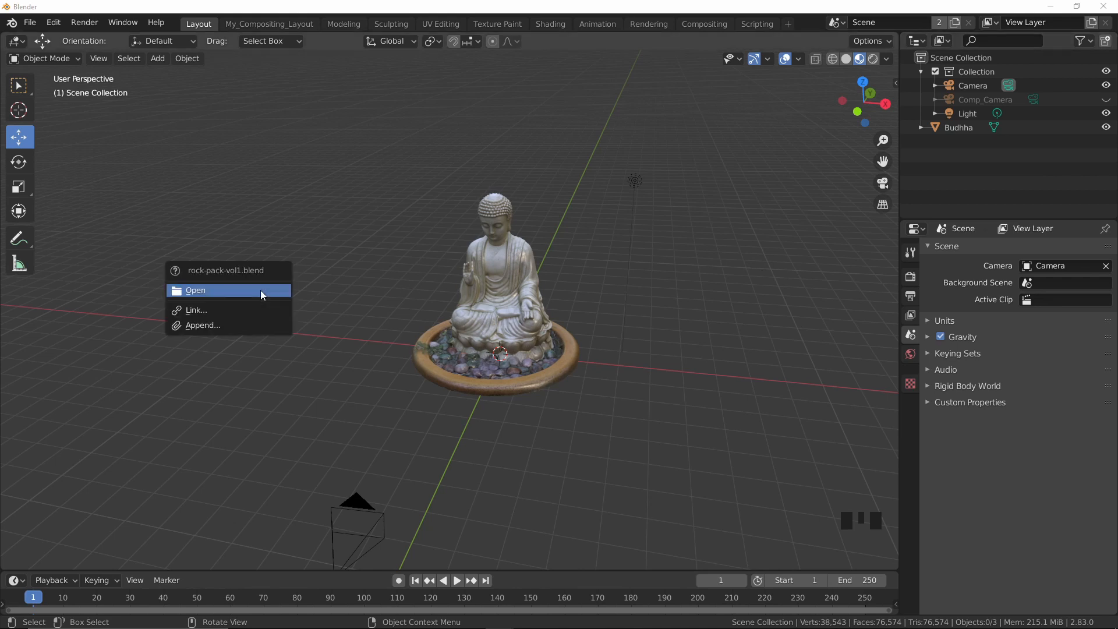
pyautogui.click(230, 327)
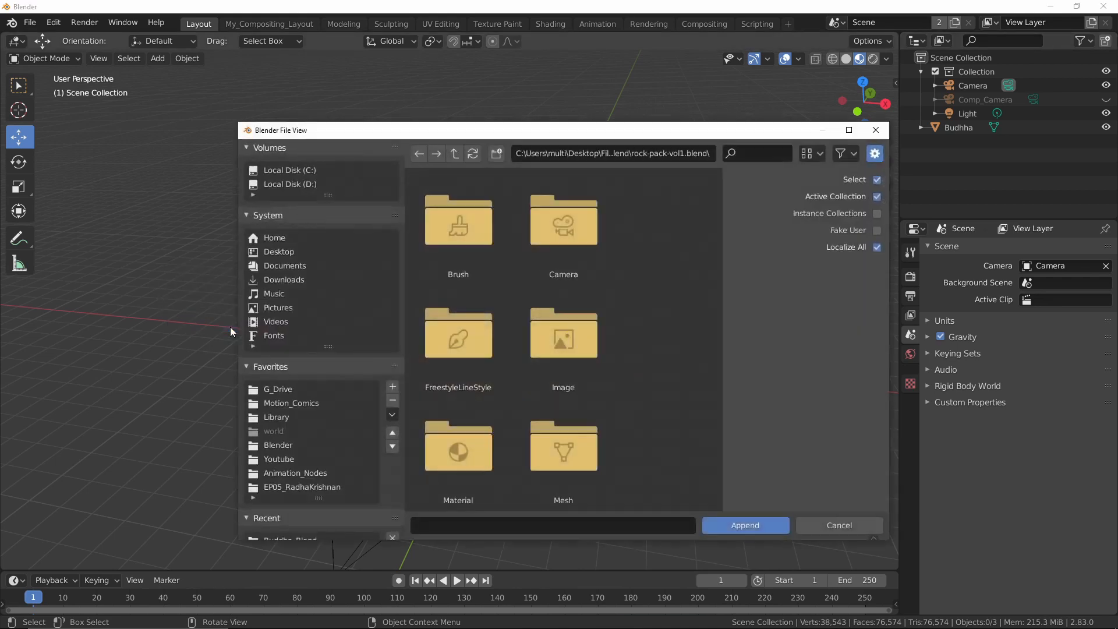
pyautogui.scroll(-5, 679, 358)
pyautogui.scroll(-2, 679, 366)
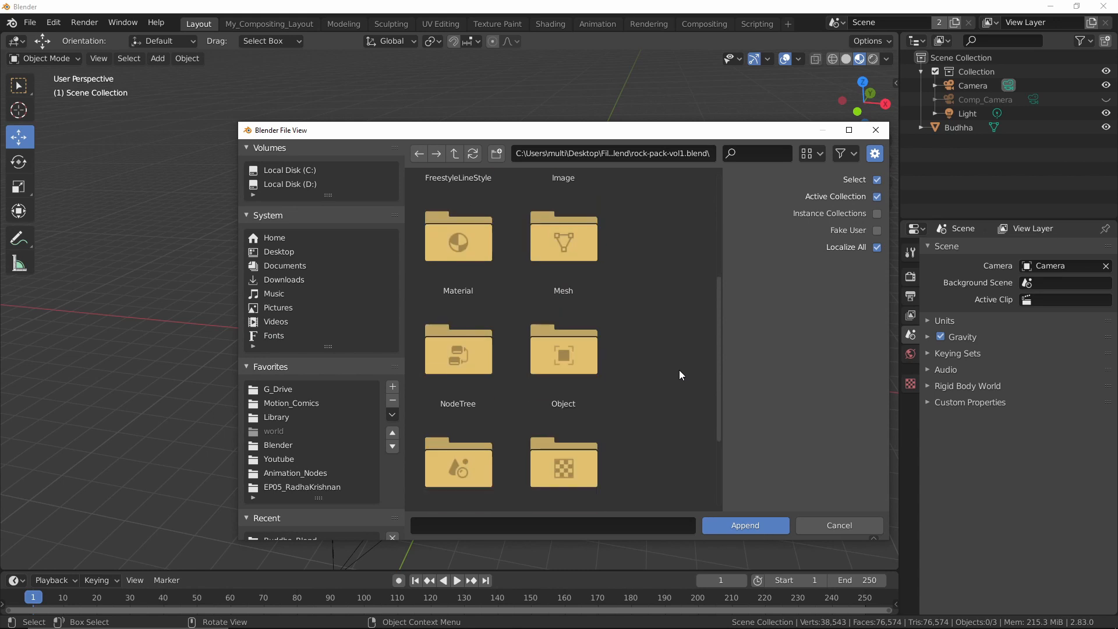
pyautogui.click(567, 342)
pyautogui.scroll(-3, 677, 326)
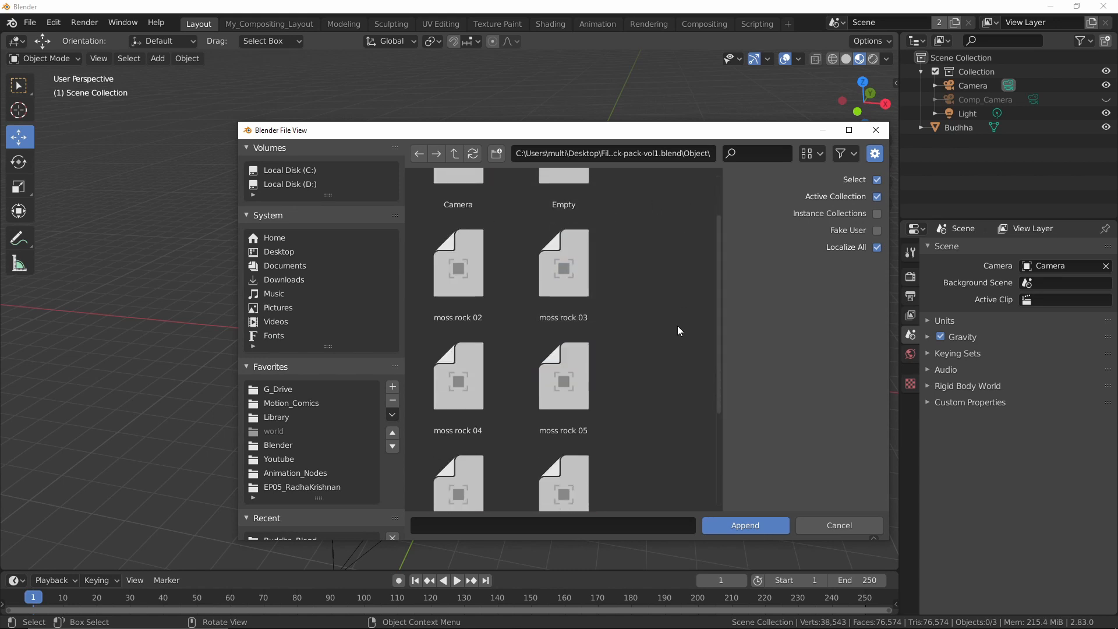
pyautogui.click(581, 320)
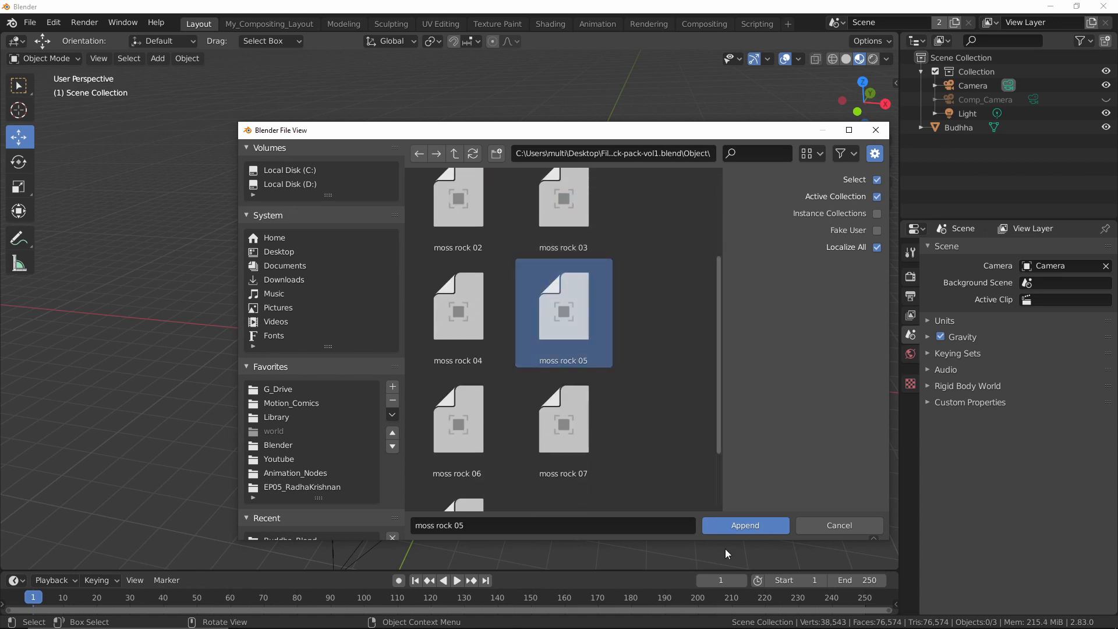
pyautogui.click(757, 526)
# Return to the camera view and rotate the Buddha statue about -47.5° around the global Z axis.
pyautogui.moveTo(665, 398); pyautogui.dragTo(648, 365, button='middle')
pyautogui.moveTo(637, 405); pyautogui.dragTo(616, 415, button='middle')
pyautogui.press('KP_0')
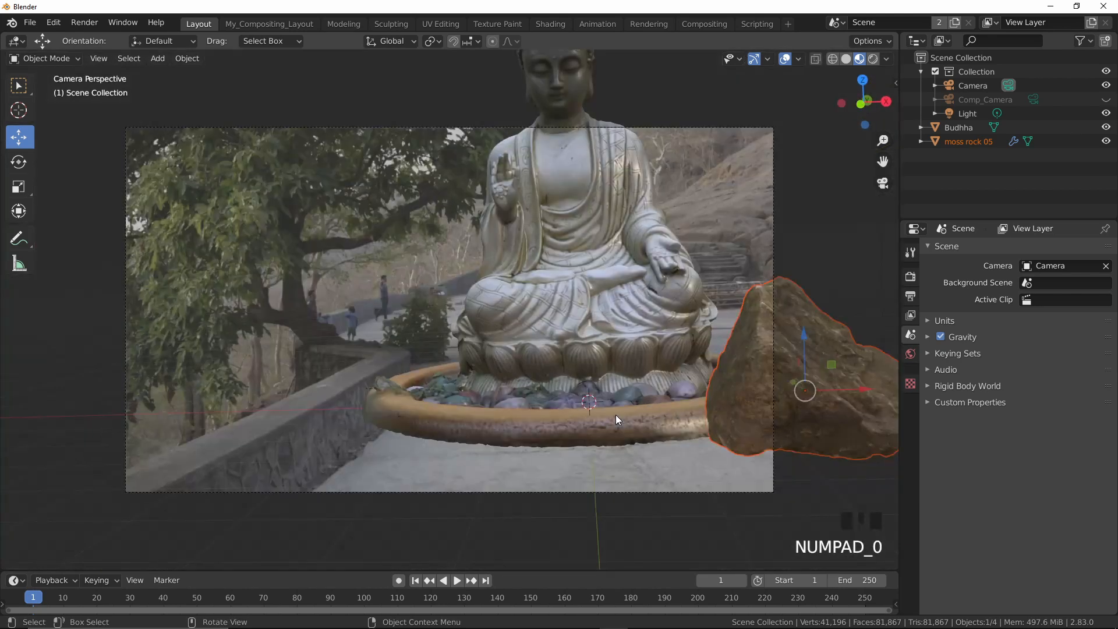
pyautogui.click(597, 288)
pyautogui.press('r')
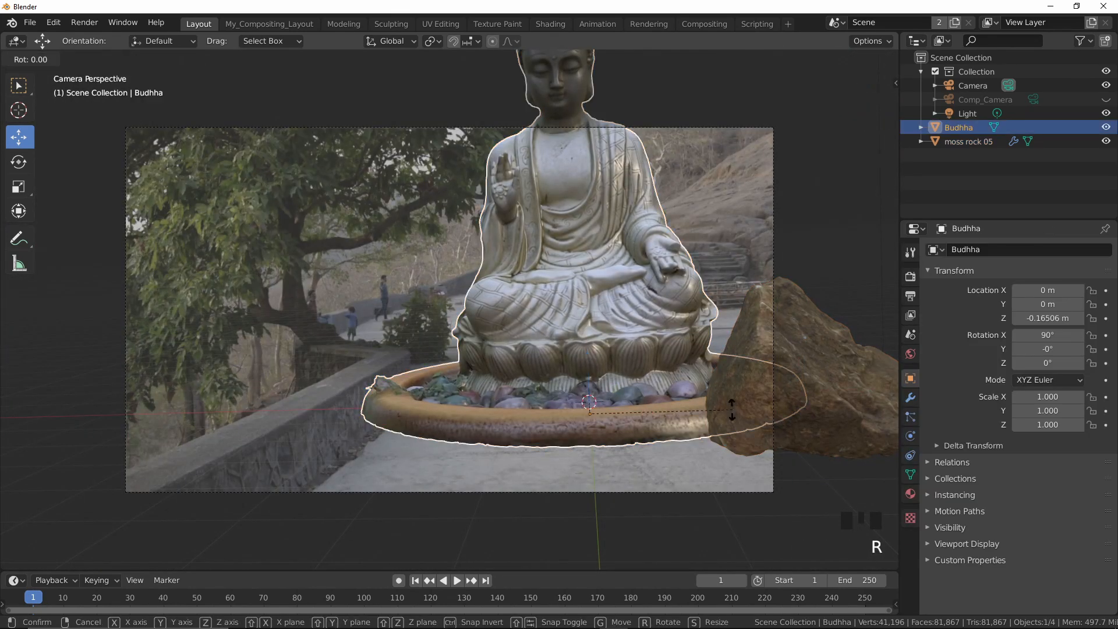
pyautogui.press('z')
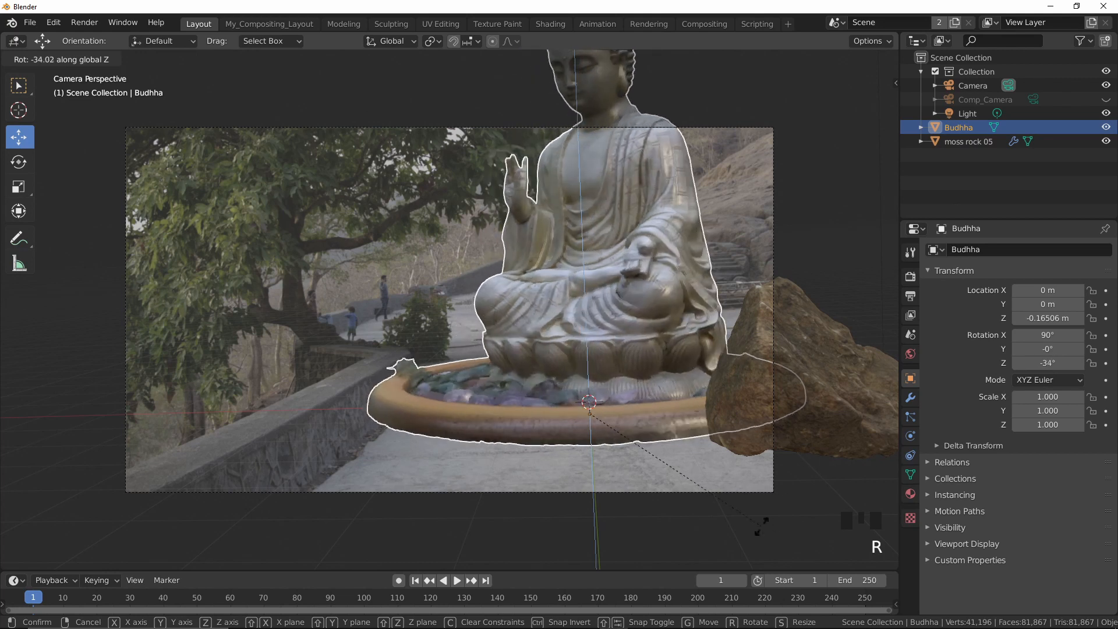
pyautogui.click(706, 532)
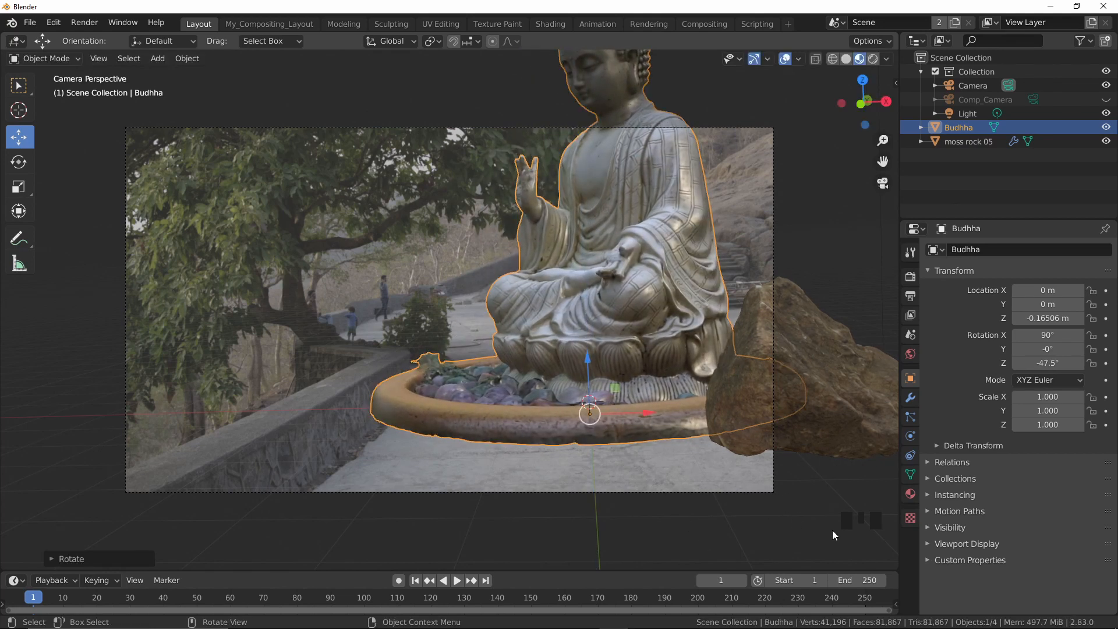
# Scale the Buddha statue down to about 0.653 and move it along the global Y axis to about -1.25 m.
pyautogui.press('s')
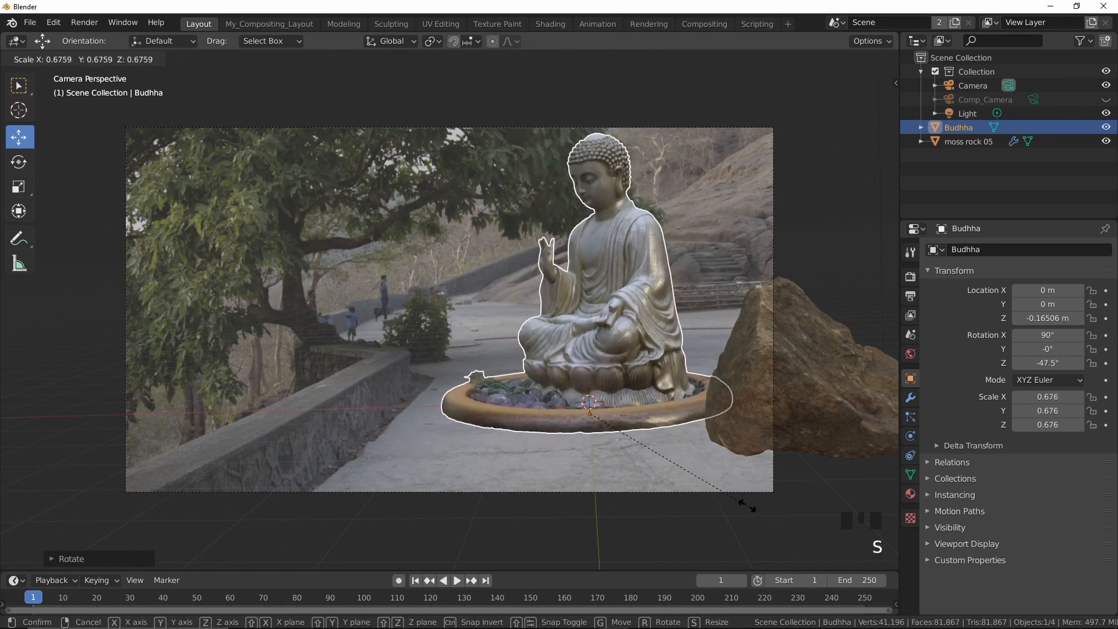
pyautogui.click(757, 512)
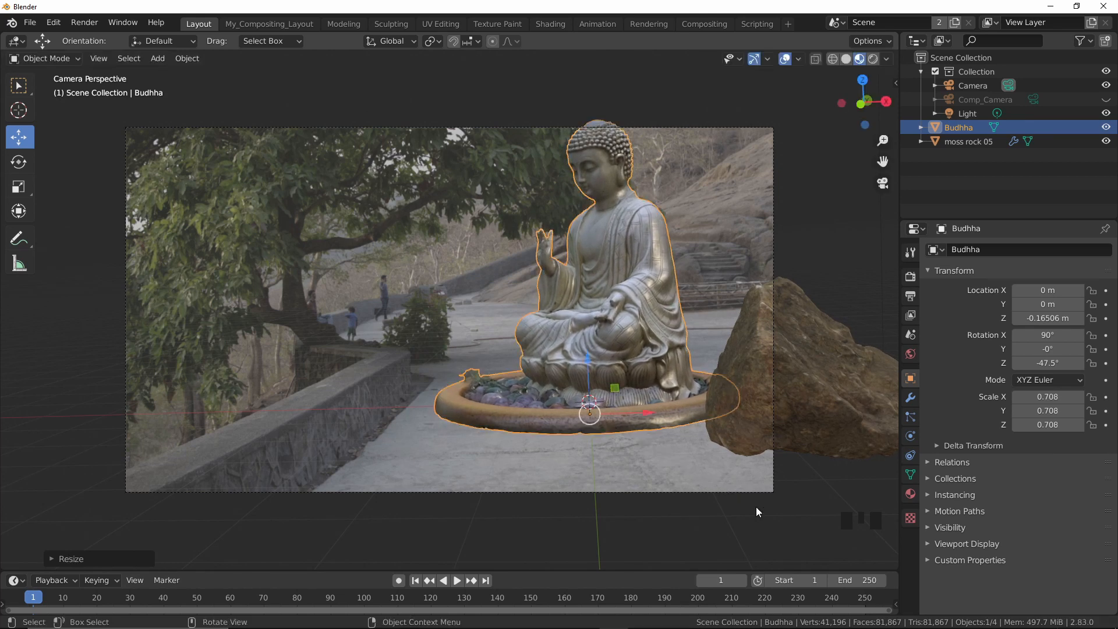
pyautogui.press('g')
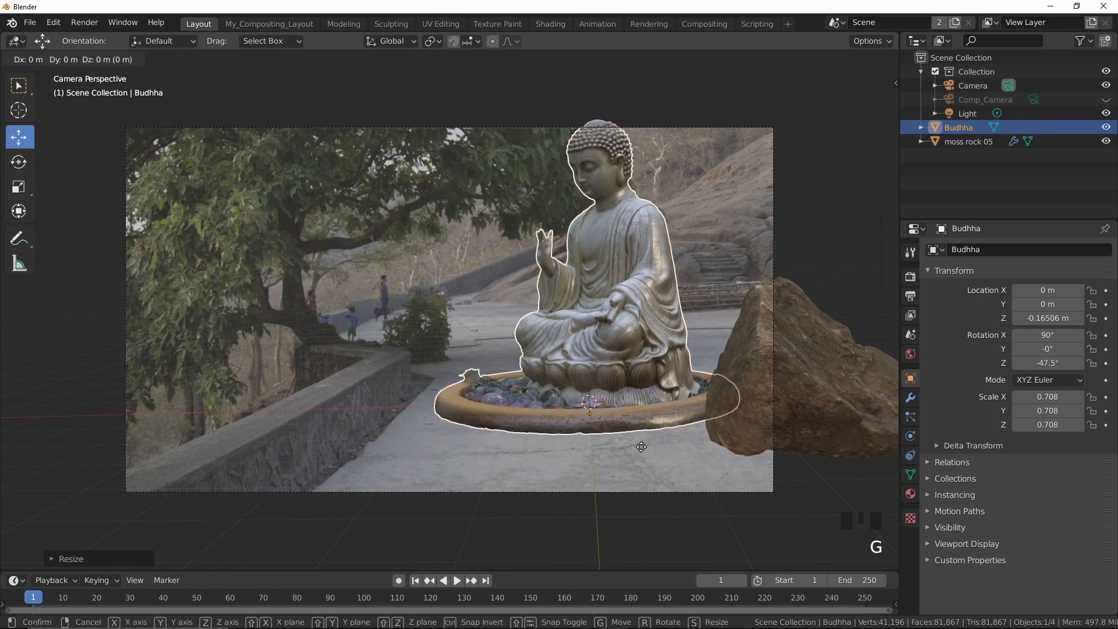
pyautogui.press('y')
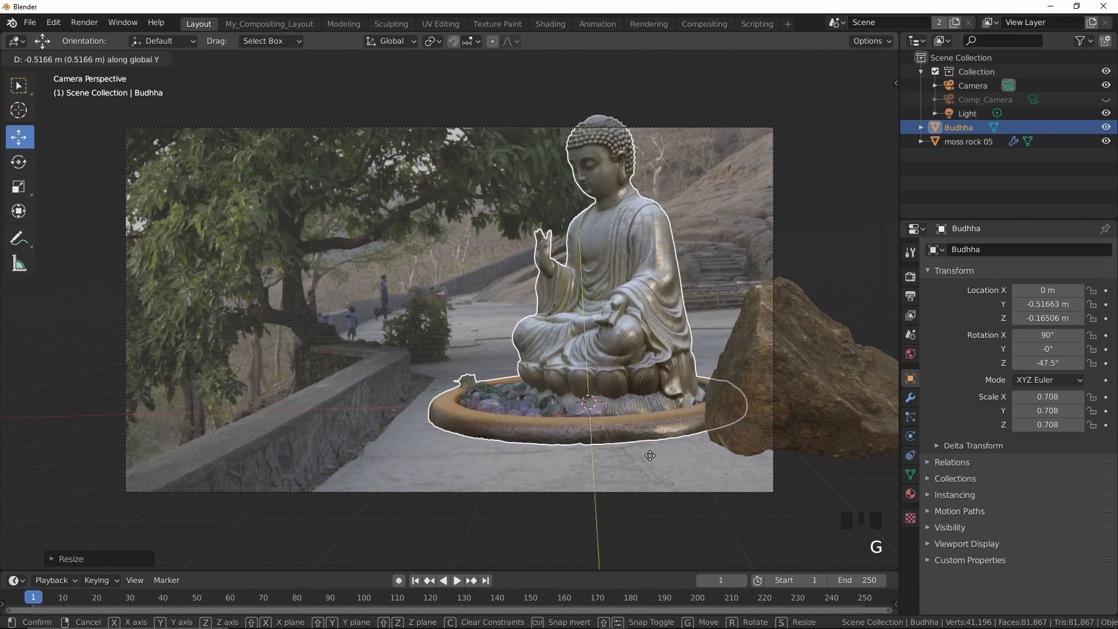
pyautogui.click(658, 467)
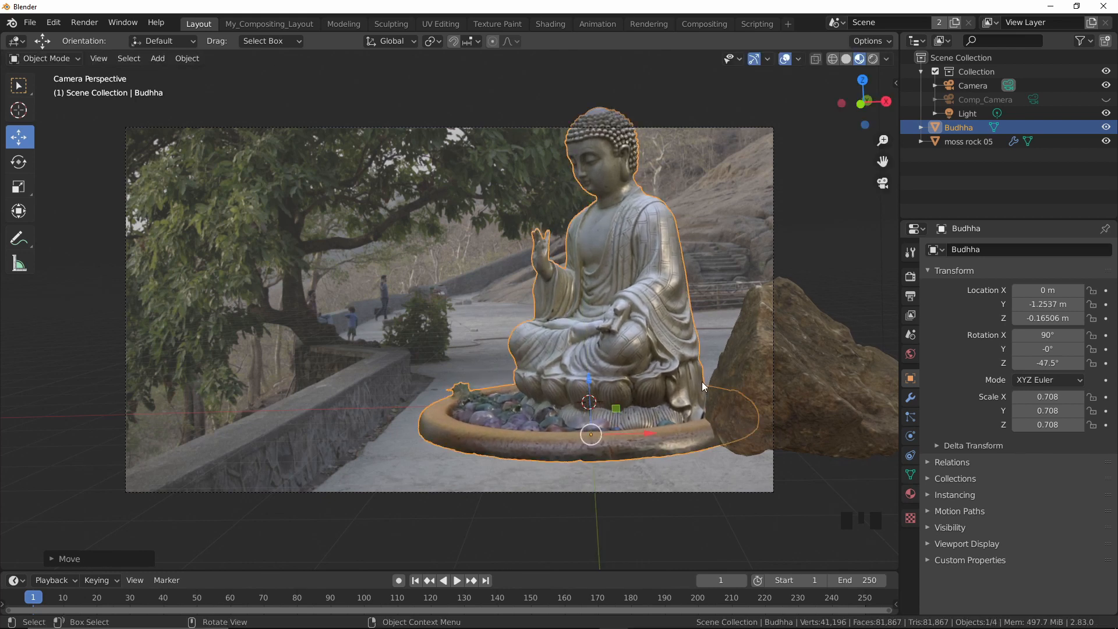
pyautogui.press('s')
pyautogui.click(777, 505)
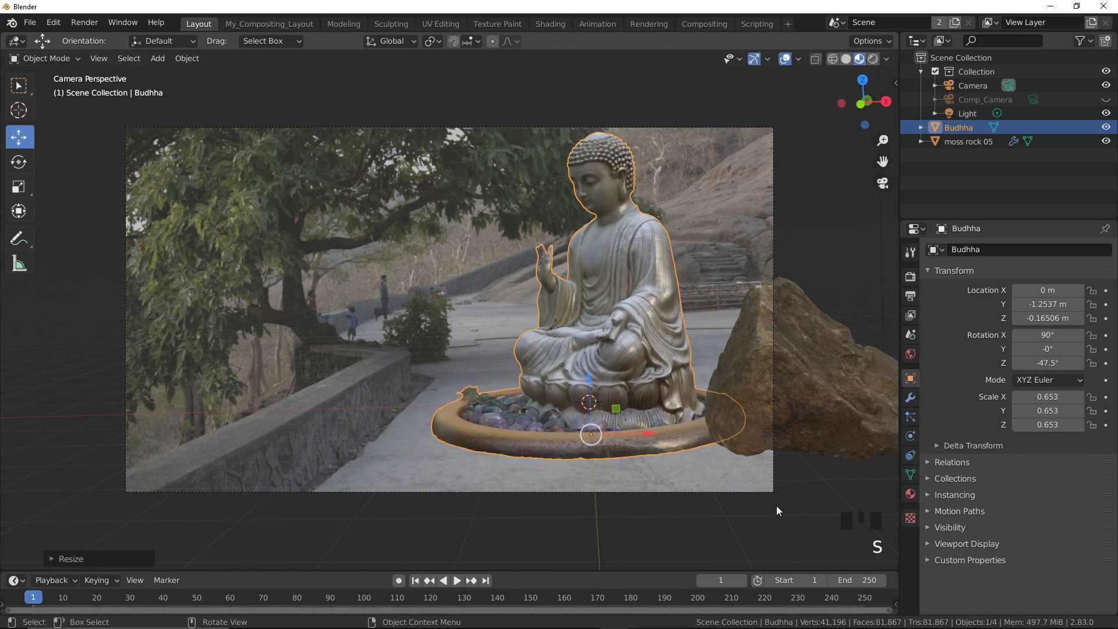
pyautogui.moveTo(591, 384); pyautogui.dragTo(591, 402)
pyautogui.hotkey('ctrl', 'z')
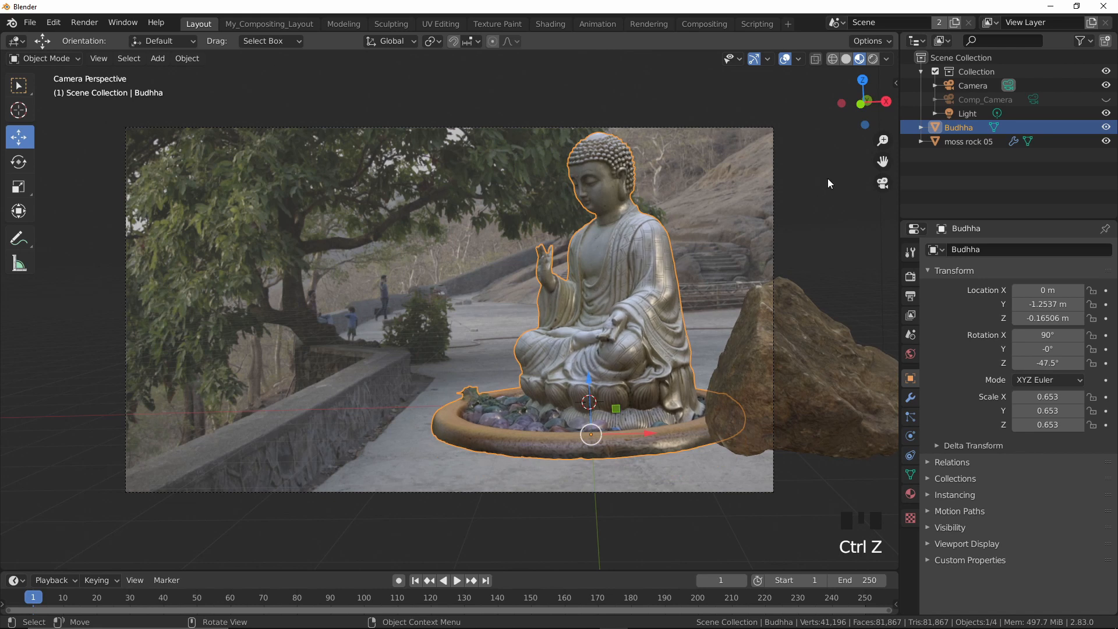
# Add a ground plane at the world origin and scale it to about -8.22, extending well beyond the statue and rock.
pyautogui.moveTo(757, 284); pyautogui.dragTo(632, 378, button='middle')
pyautogui.hotkey('shift', 'a')
pyautogui.moveTo(617, 347)
pyautogui.click(687, 344)
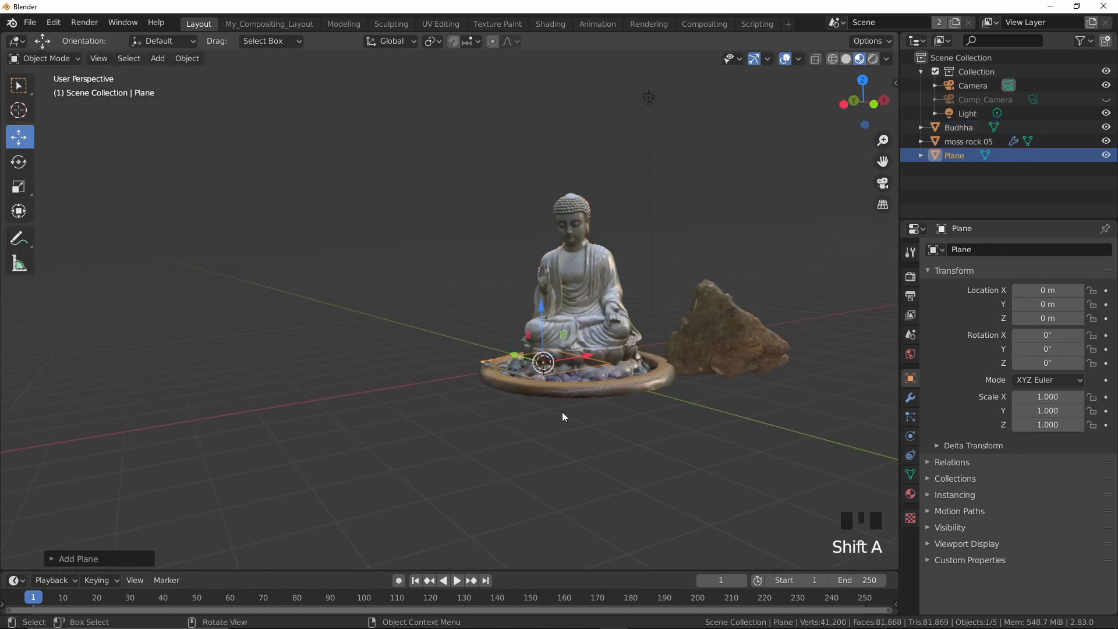
pyautogui.press('s')
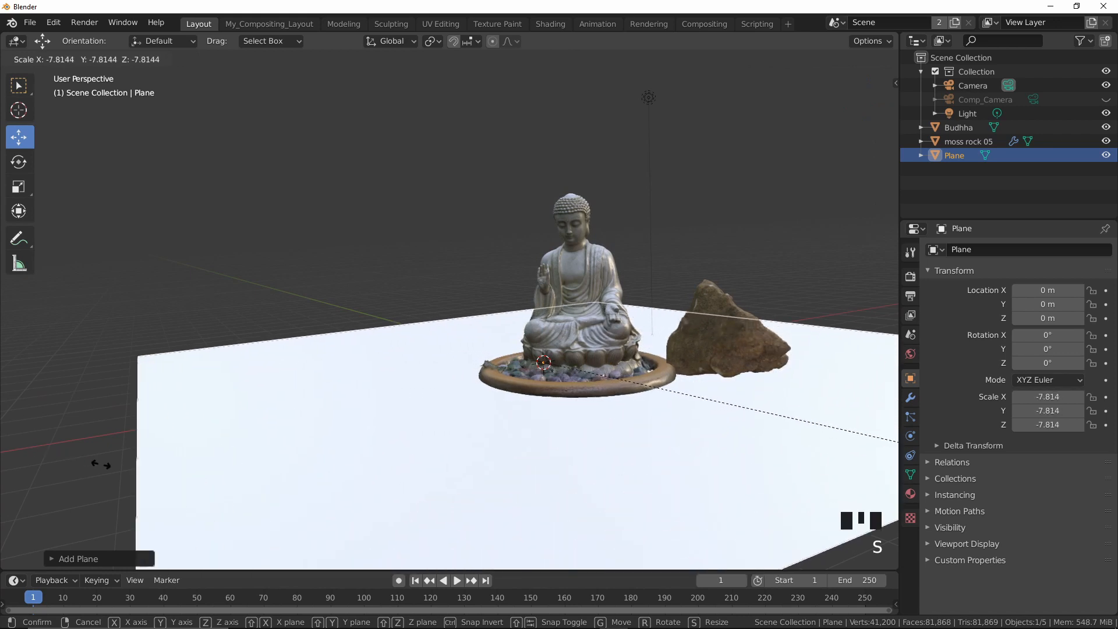
pyautogui.click(127, 472)
# In the camera view, sink the Buddha statue into the ground plane to about Z -0.259 m and deselect it.
pyautogui.press('KP_0')
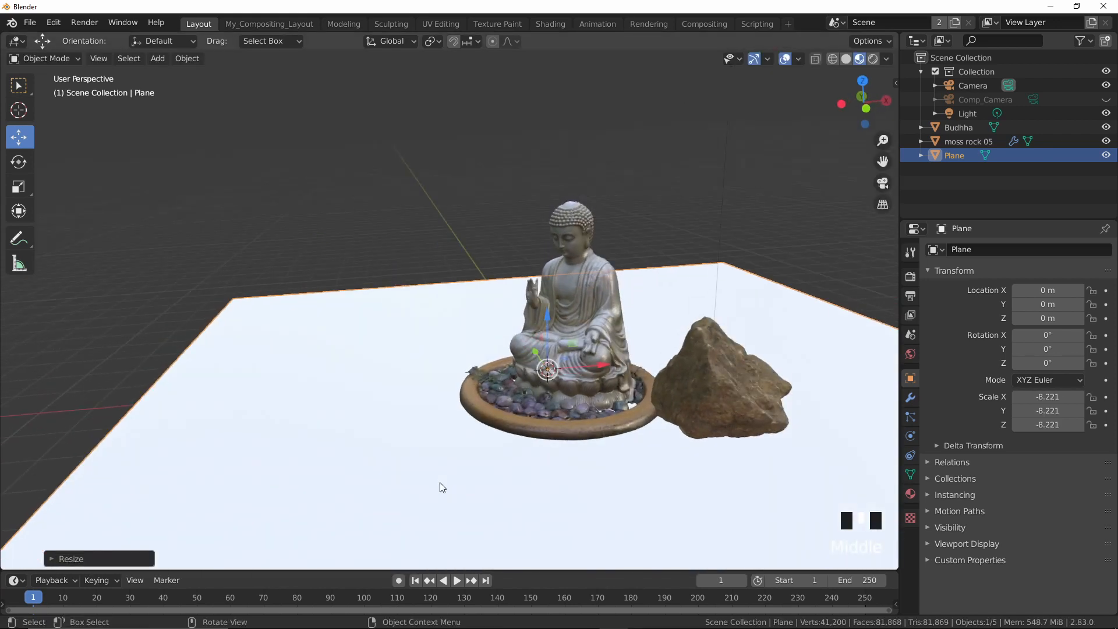
pyautogui.click(597, 360)
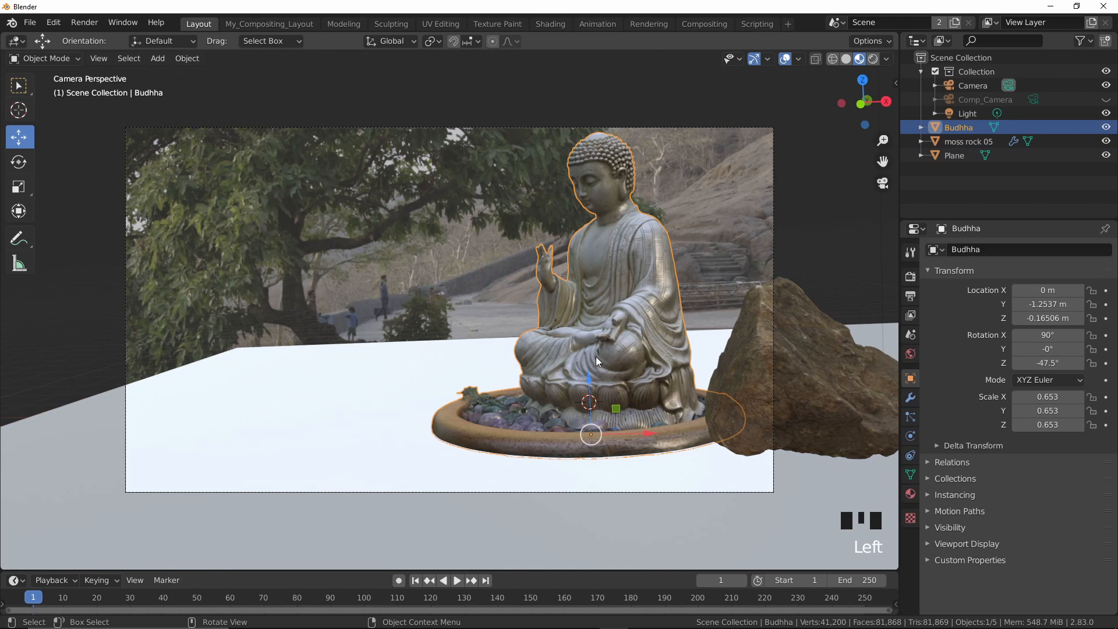
pyautogui.moveTo(589, 380); pyautogui.dragTo(593, 386)
pyautogui.click(458, 233)
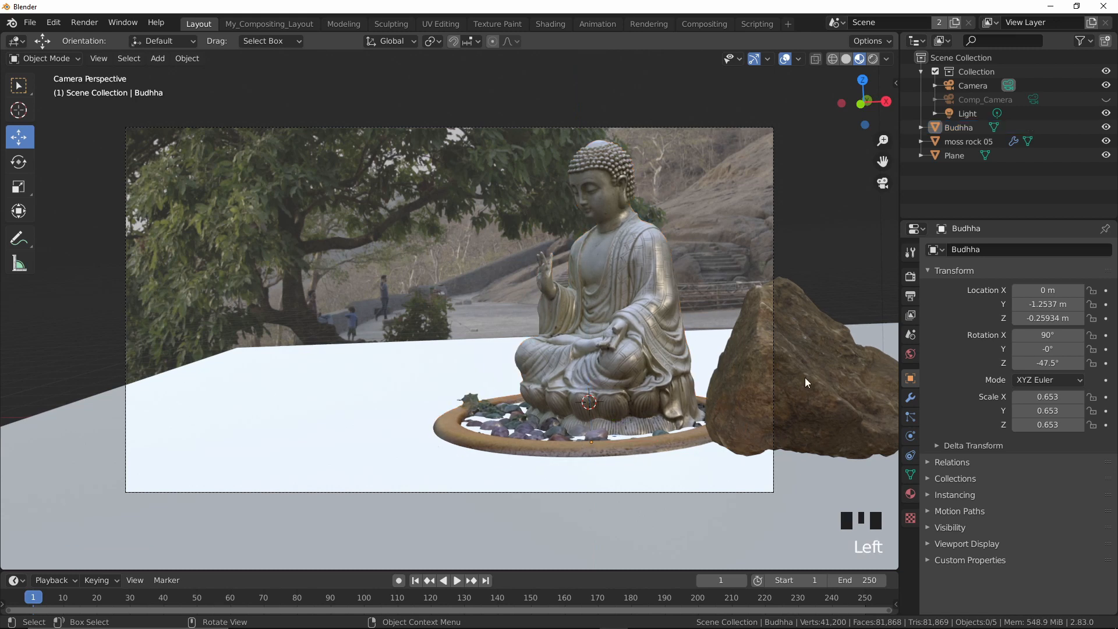
# Move the moss rock to about X -0.79 m, Y 1.08 m, placing it behind the Buddha statue.
pyautogui.click(771, 365)
pyautogui.moveTo(864, 390); pyautogui.dragTo(508, 403)
pyautogui.moveTo(601, 444); pyautogui.dragTo(699, 474, button='middle')
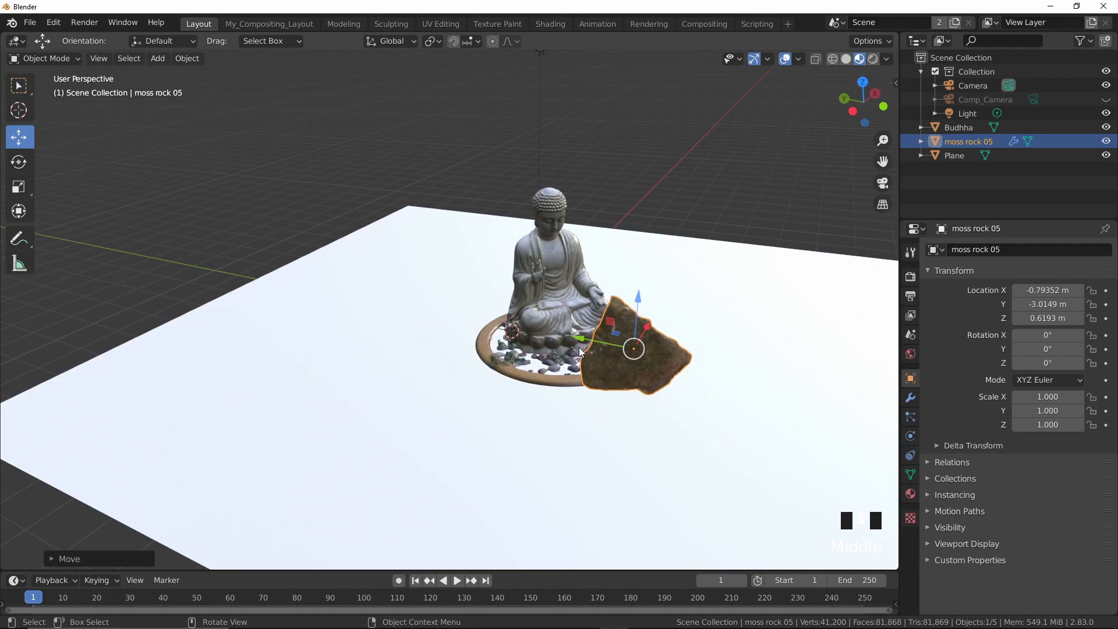
pyautogui.press('g')
pyautogui.press('y')
pyautogui.click(394, 301)
# Shift the moss rock along X to about 0.87 m in the front view and check its placement from the side.
pyautogui.moveTo(395, 300); pyautogui.dragTo(583, 334, button='middle')
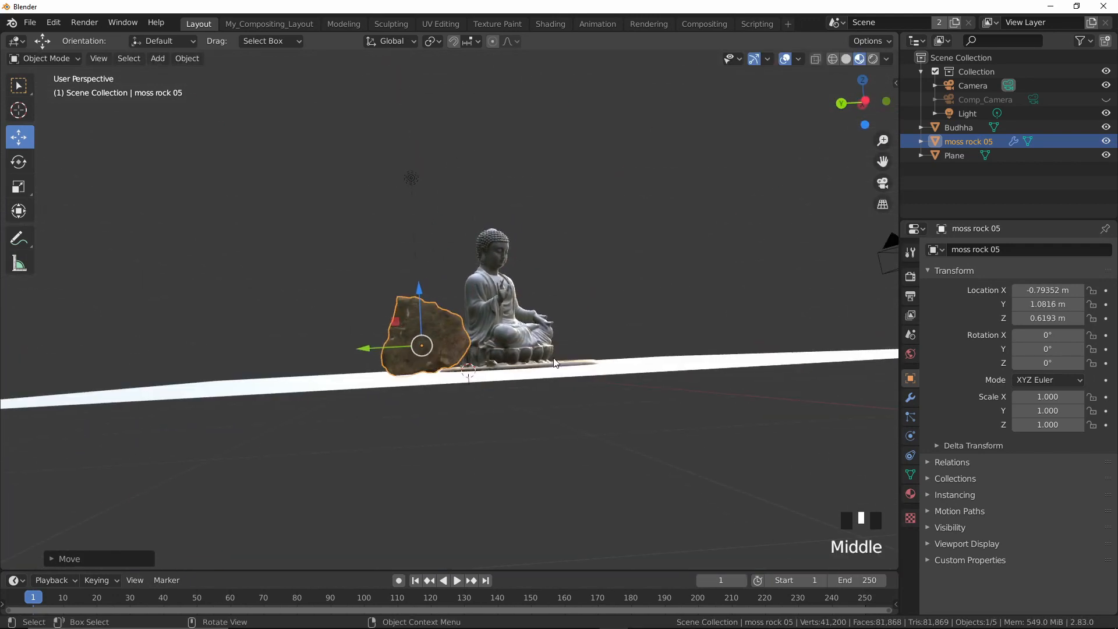
pyautogui.press('KP_1')
pyautogui.scroll(4, 510, 400)
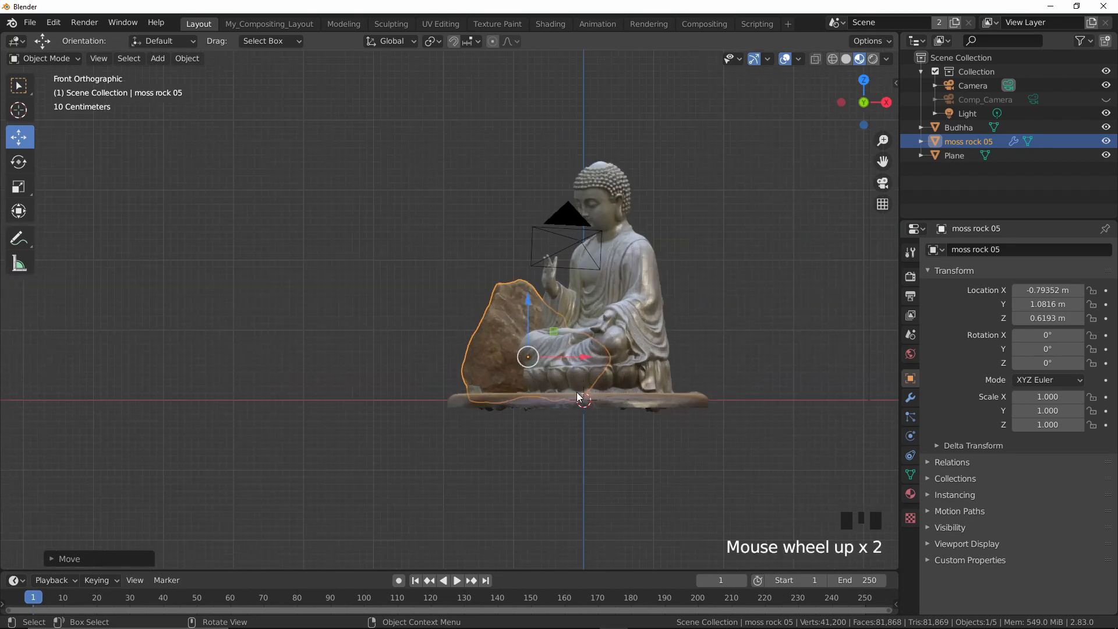
pyautogui.moveTo(616, 377); pyautogui.dragTo(784, 377)
pyautogui.press('KP_3')
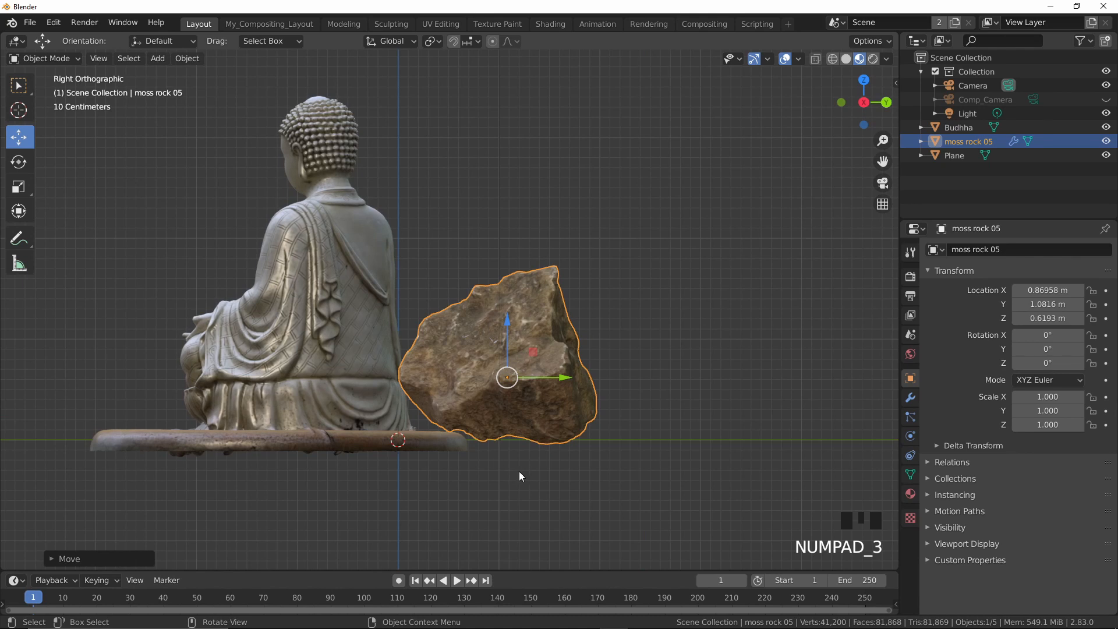
pyautogui.moveTo(563, 443); pyautogui.dragTo(367, 447, button='middle')
pyautogui.scroll(-5, 600, 413)
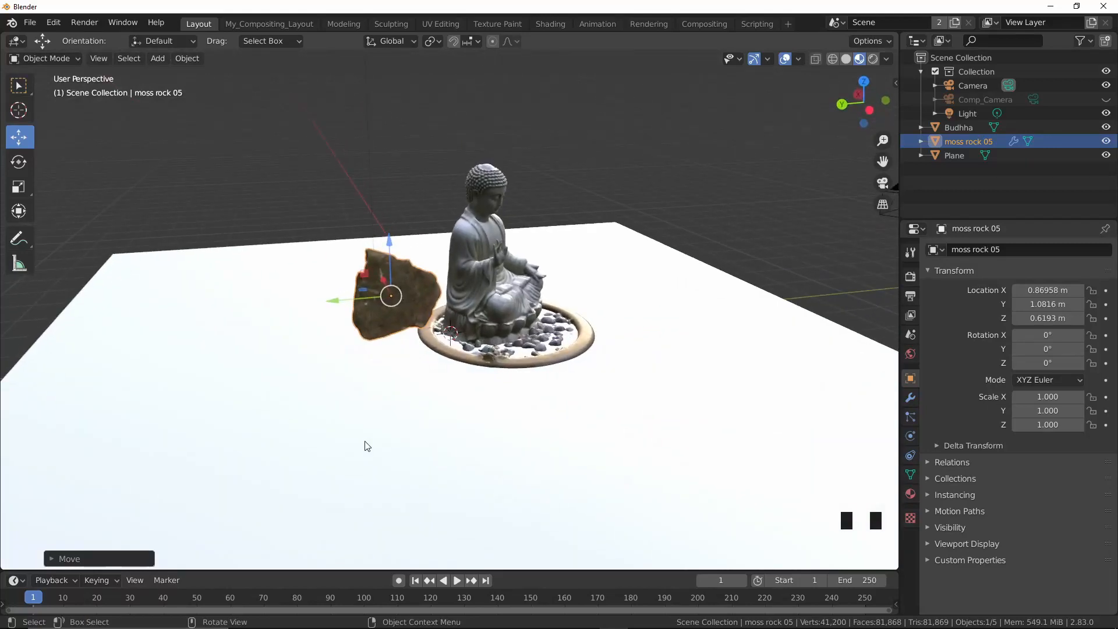
# In the camera view, move the moss rock along X to about 2.44 m and enlarge it to about 2.19.
pyautogui.press('KP_0')
pyautogui.moveTo(709, 344); pyautogui.dragTo(816, 360)
pyautogui.press('s')
pyautogui.click(844, 421)
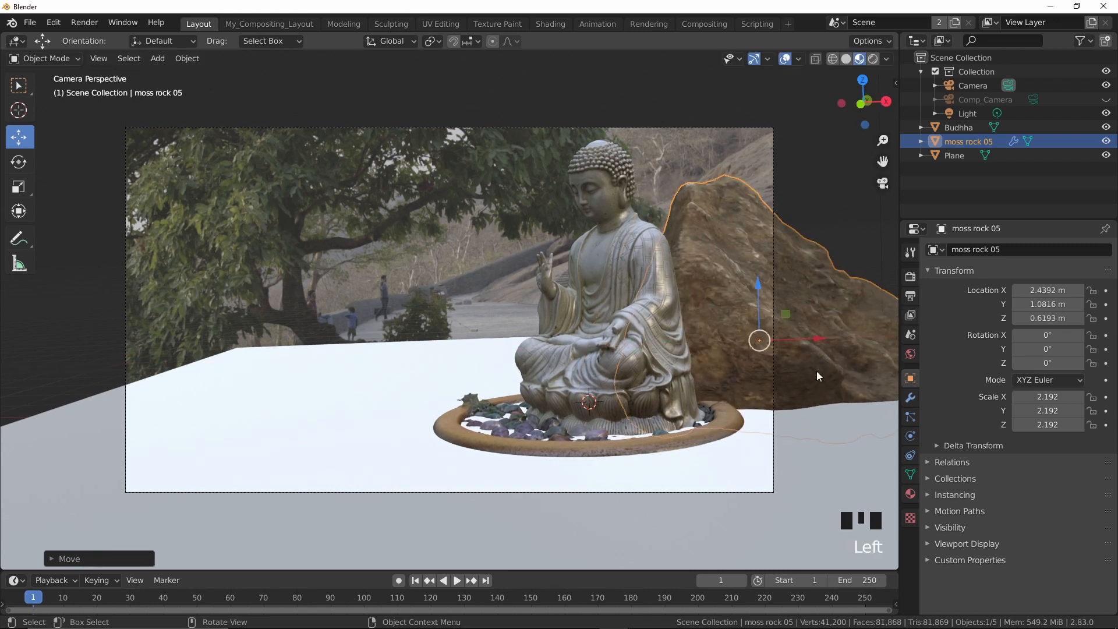
# Rotate the moss rock about -108° around the global Z axis and reduce its scale to about 1.89.
pyautogui.press('r')
pyautogui.press('z')
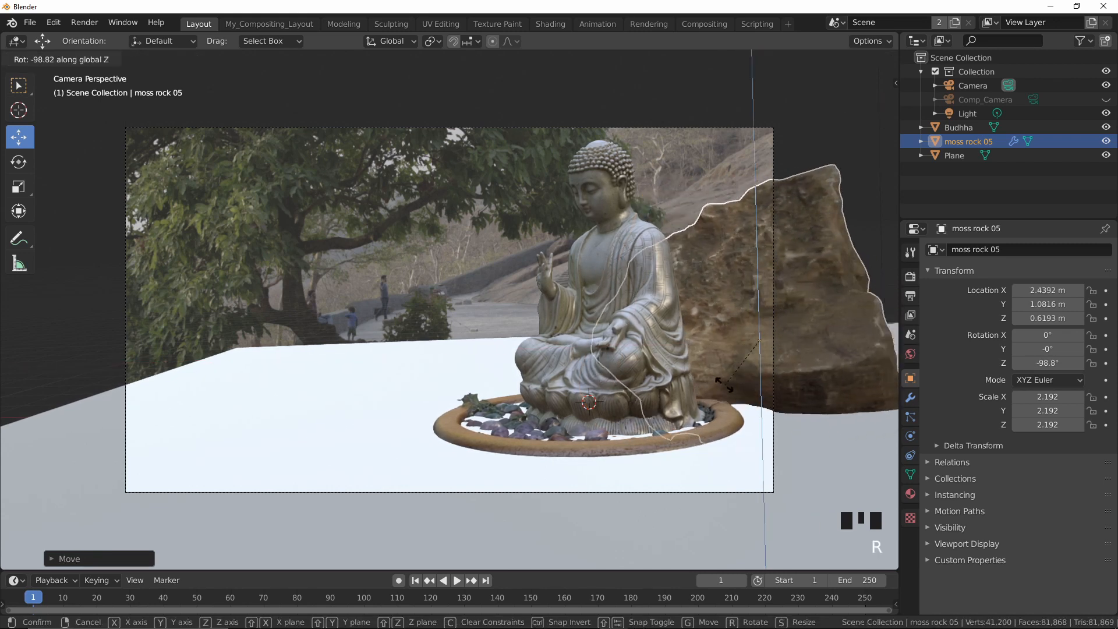
pyautogui.click(731, 389)
pyautogui.press('s')
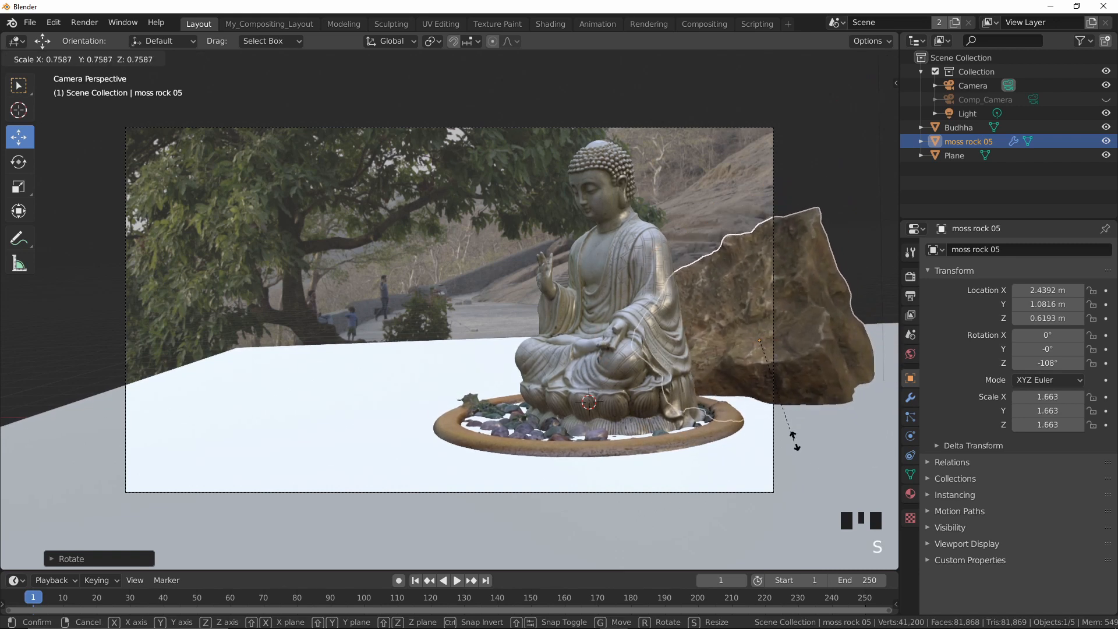
pyautogui.click(805, 456)
# Raise the moss rock to about Z 1.13 m, shift it along X to about 2.11 m, and deselect it.
pyautogui.moveTo(759, 285); pyautogui.dragTo(766, 244)
pyautogui.moveTo(818, 303); pyautogui.dragTo(792, 301)
pyautogui.click(690, 163)
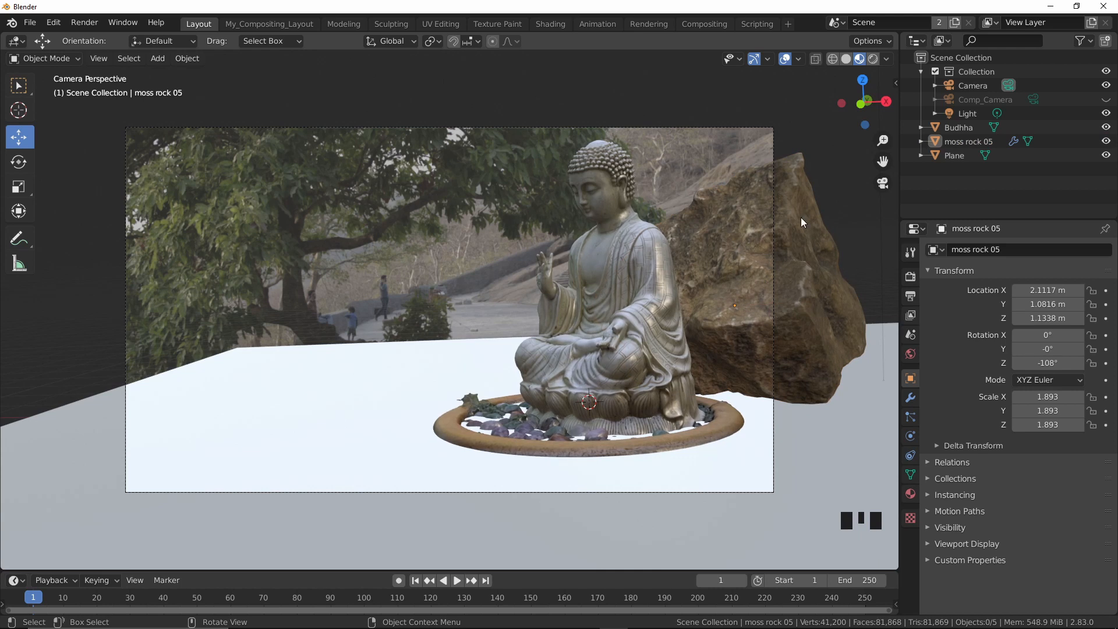
# Rename the view layer as Master.
pyautogui.moveTo(440, 231); pyautogui.dragTo(432, 269, button='middle')
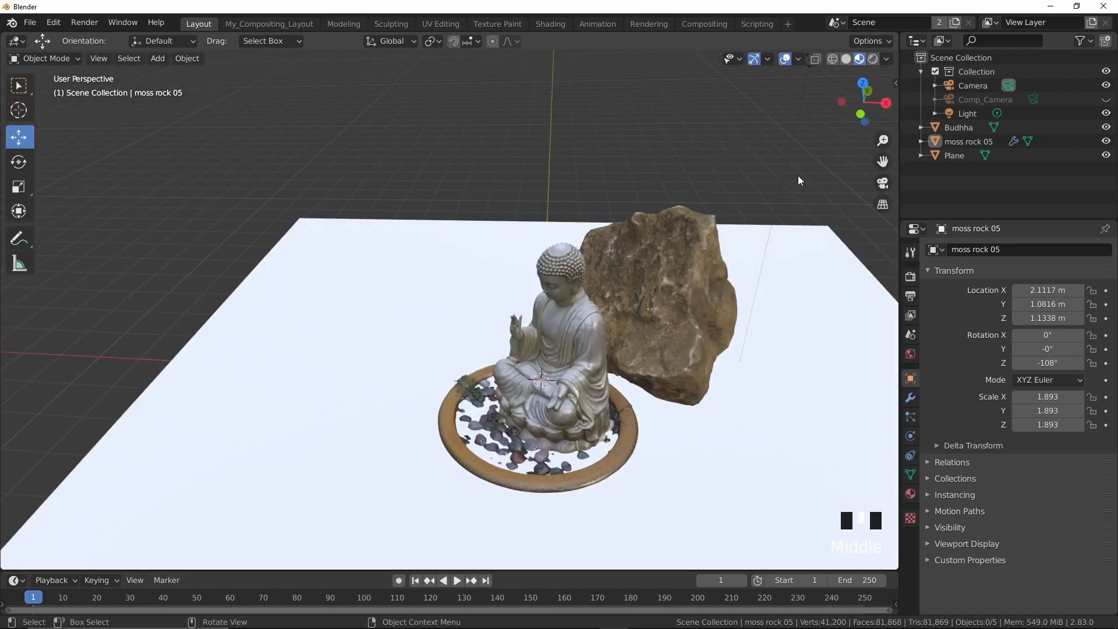
pyautogui.click(555, 354)
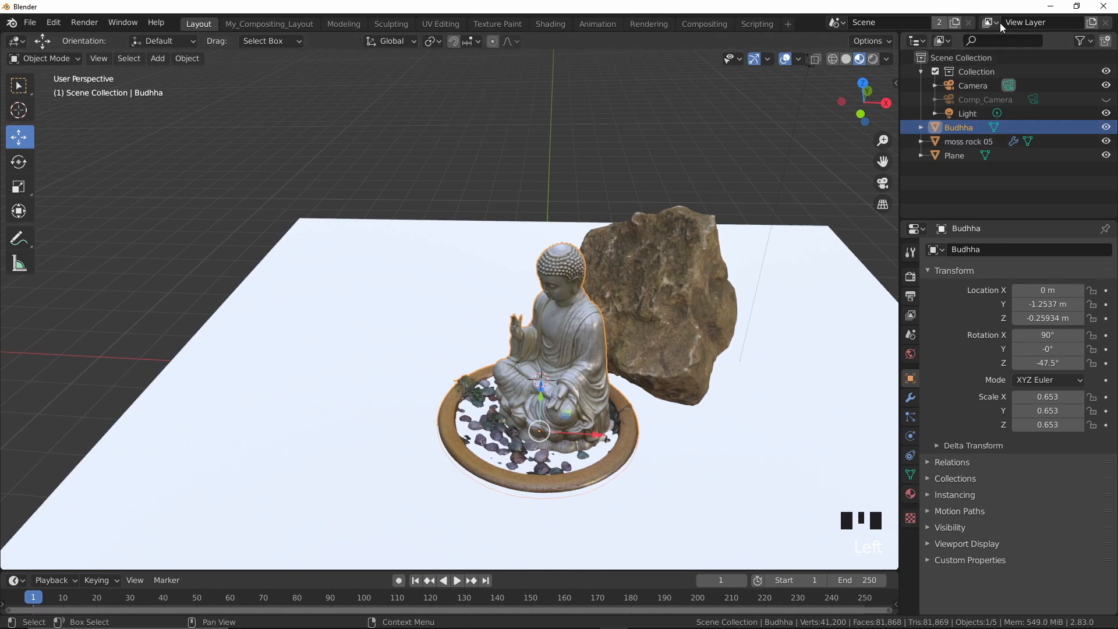
pyautogui.click(1044, 22)
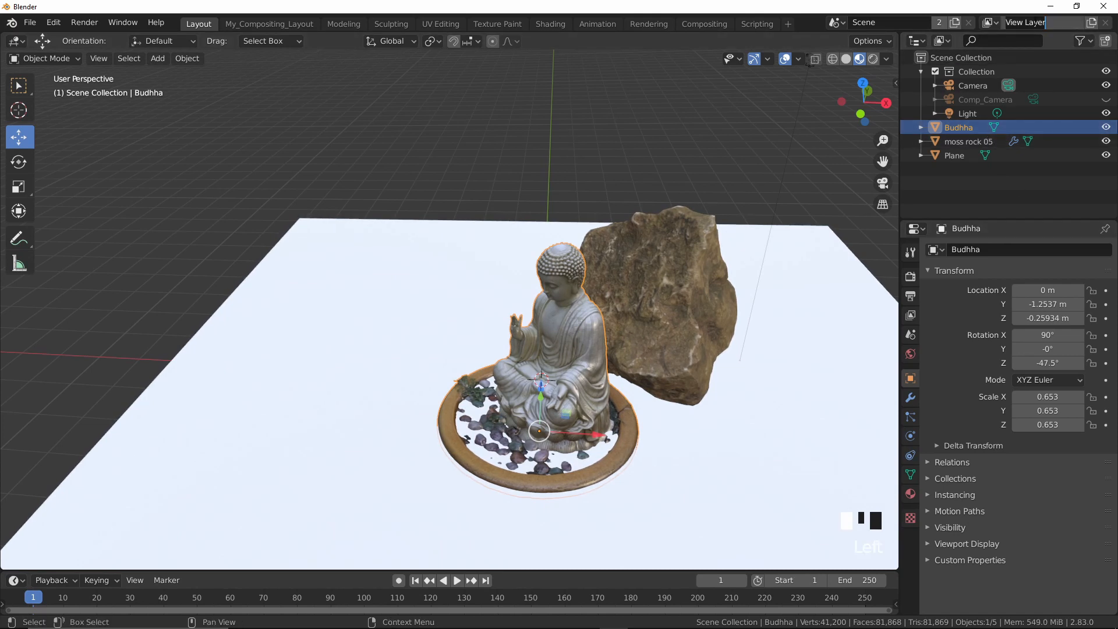
pyautogui.write('Master')
pyautogui.click(972, 196)
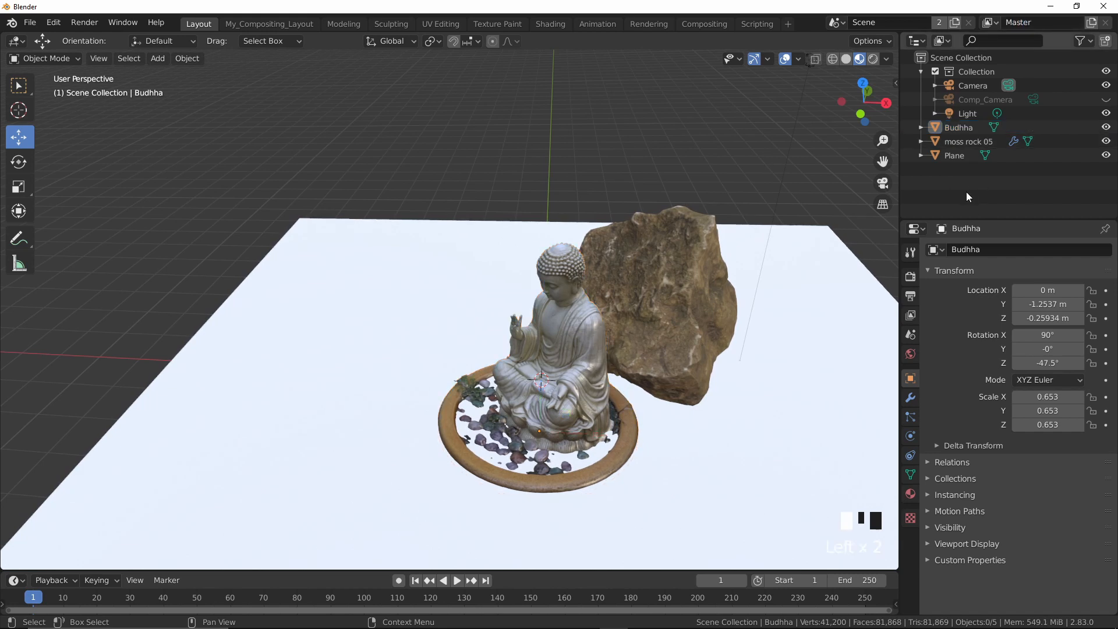
# Move the Buddha statue into a new collection named Budhha.
pyautogui.click(958, 127)
pyautogui.press('m')
pyautogui.click(607, 190)
pyautogui.write('Bud')
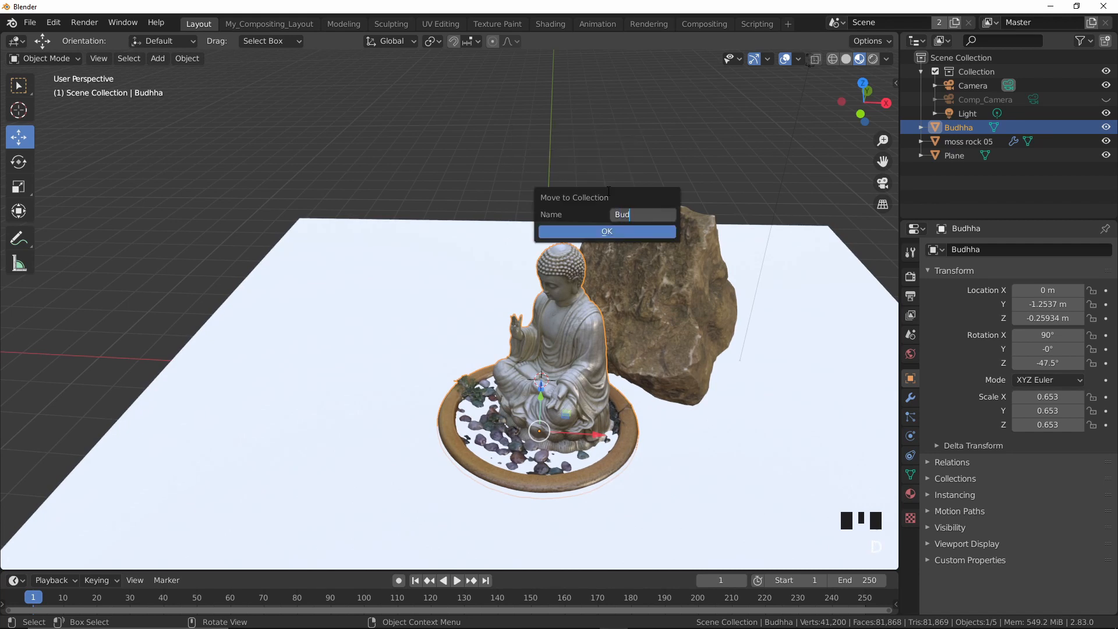
pyautogui.press('Return')
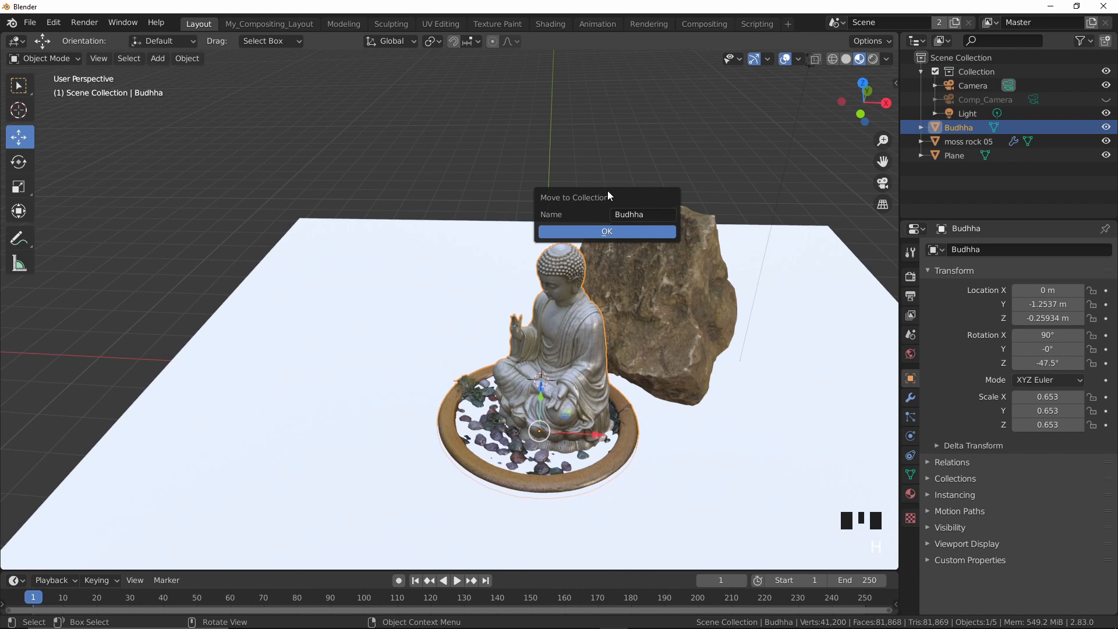
pyautogui.click(608, 231)
# Move the moss rock into a new collection named Rock.
pyautogui.click(677, 250)
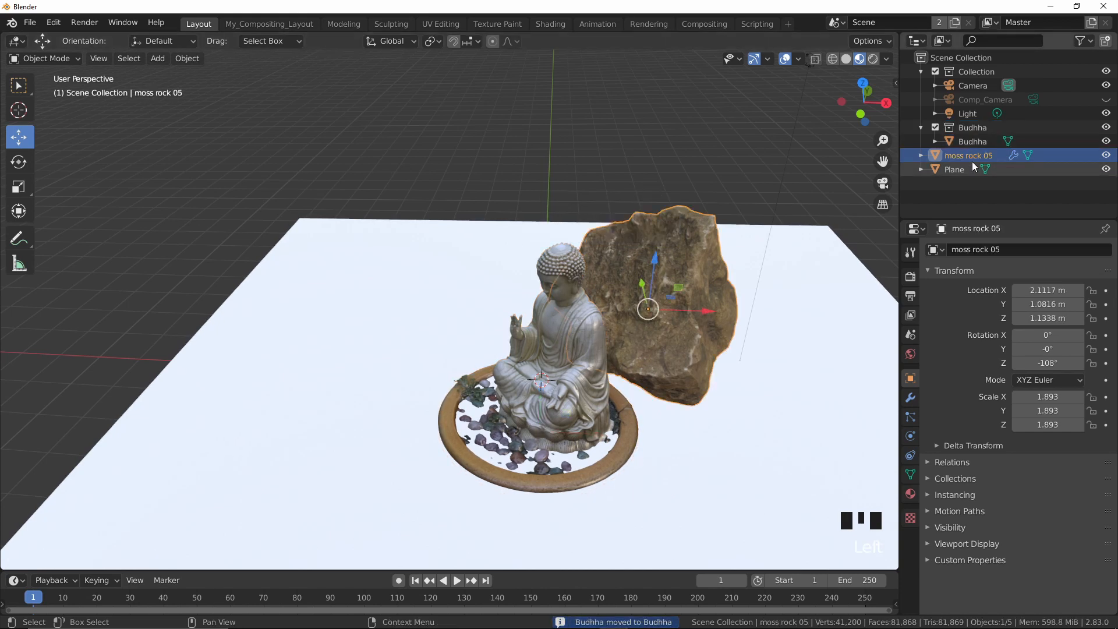
pyautogui.press('m')
pyautogui.click(676, 253)
pyautogui.write('Rof')
pyautogui.write('k')
pyautogui.press('BackSpace')
pyautogui.press('BackSpace')
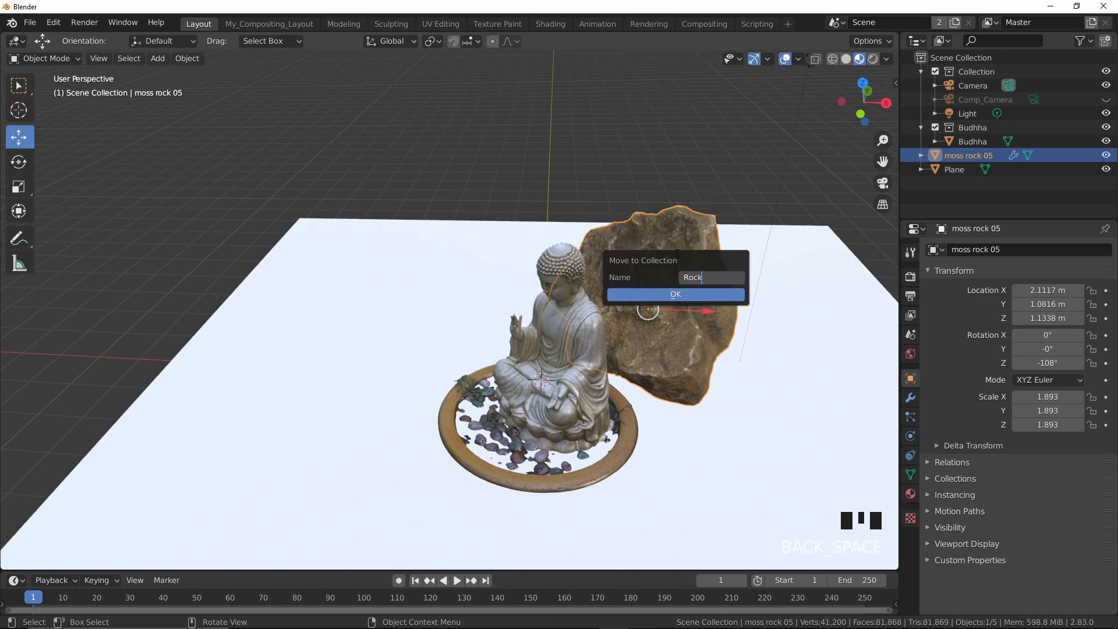
pyautogui.press('Return')
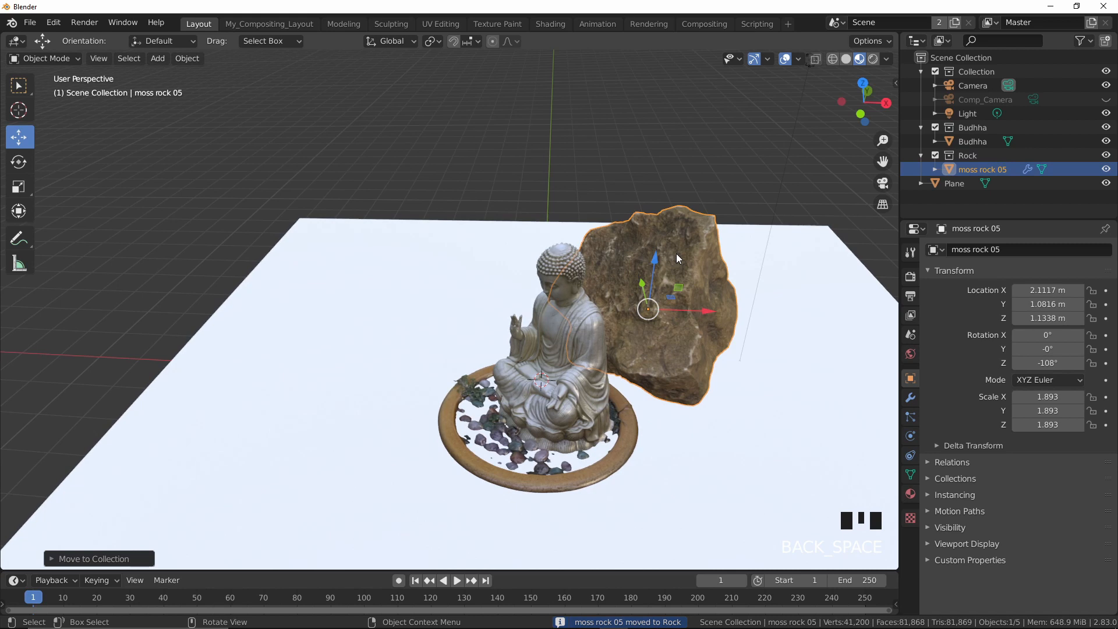
# Move the Plane object into the collection named Collection and collapse all the collections in the outliner.
pyautogui.click(921, 155)
pyautogui.click(921, 127)
pyautogui.click(949, 164)
pyautogui.moveTo(946, 160); pyautogui.dragTo(974, 73)
pyautogui.click(966, 187)
pyautogui.click(921, 71)
pyautogui.click(998, 167)
pyautogui.moveTo(995, 169); pyautogui.dragTo(974, 70)
pyautogui.click(994, 156)
# Add a new view layer and name it Budhha.
pyautogui.click(1092, 23)
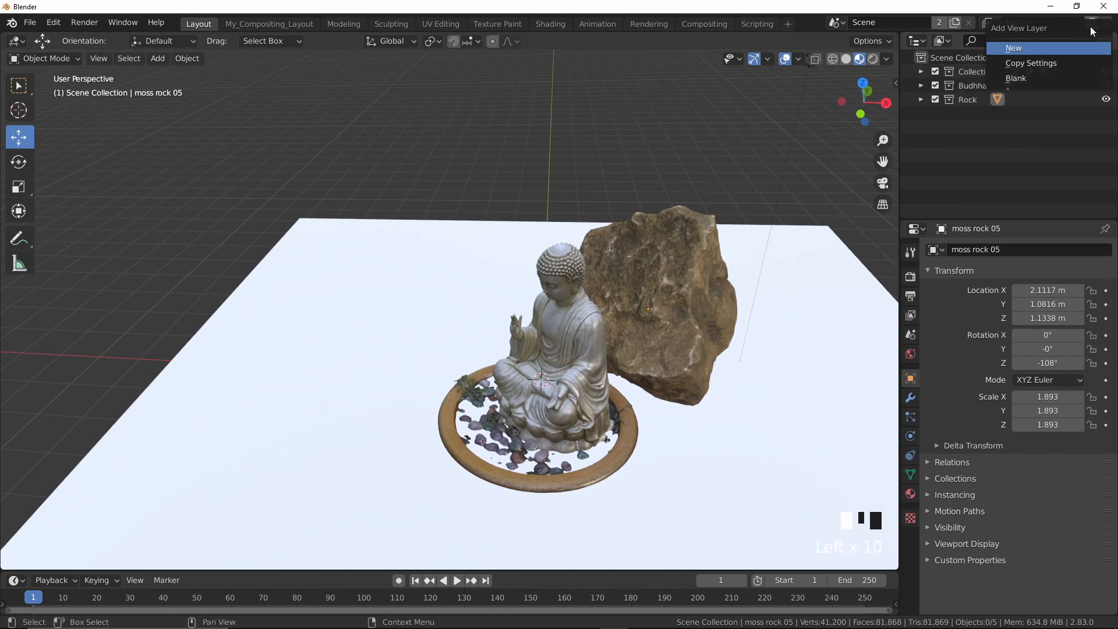
pyautogui.click(1039, 49)
pyautogui.write('Buddha')
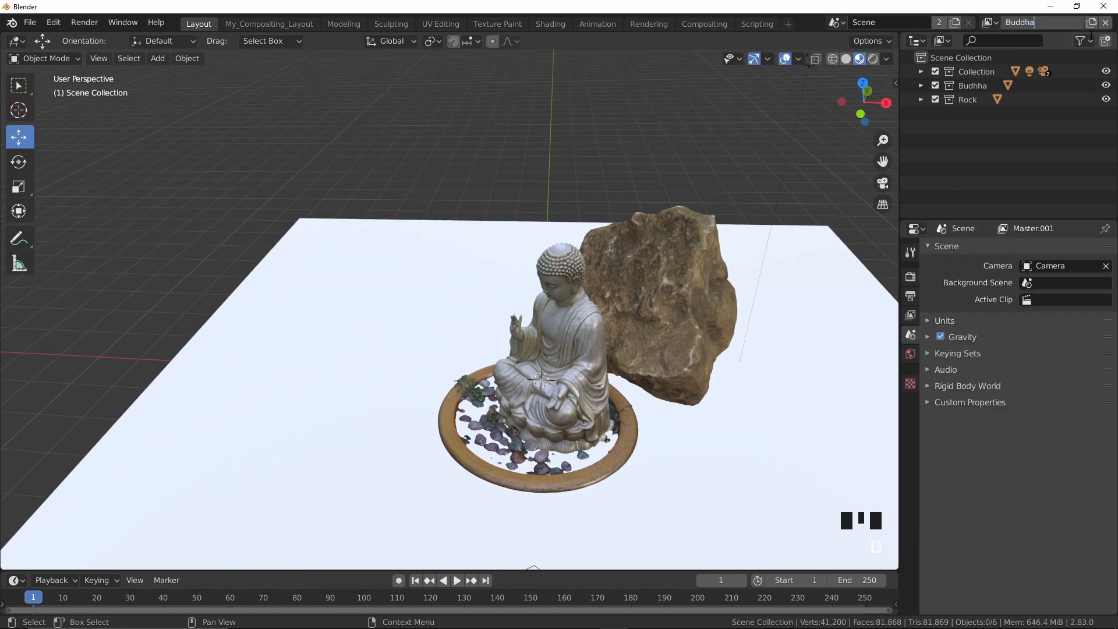
pyautogui.write('h')
pyautogui.press('Return')
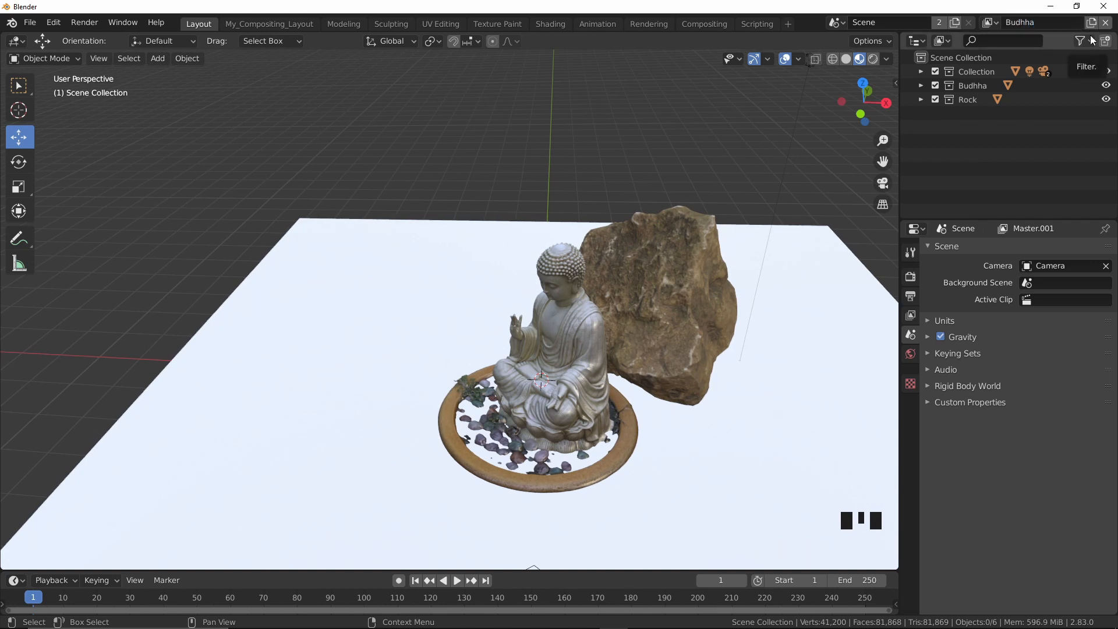
# Exclude the Rock collection from the Budhha view layer.
pyautogui.click(970, 102)
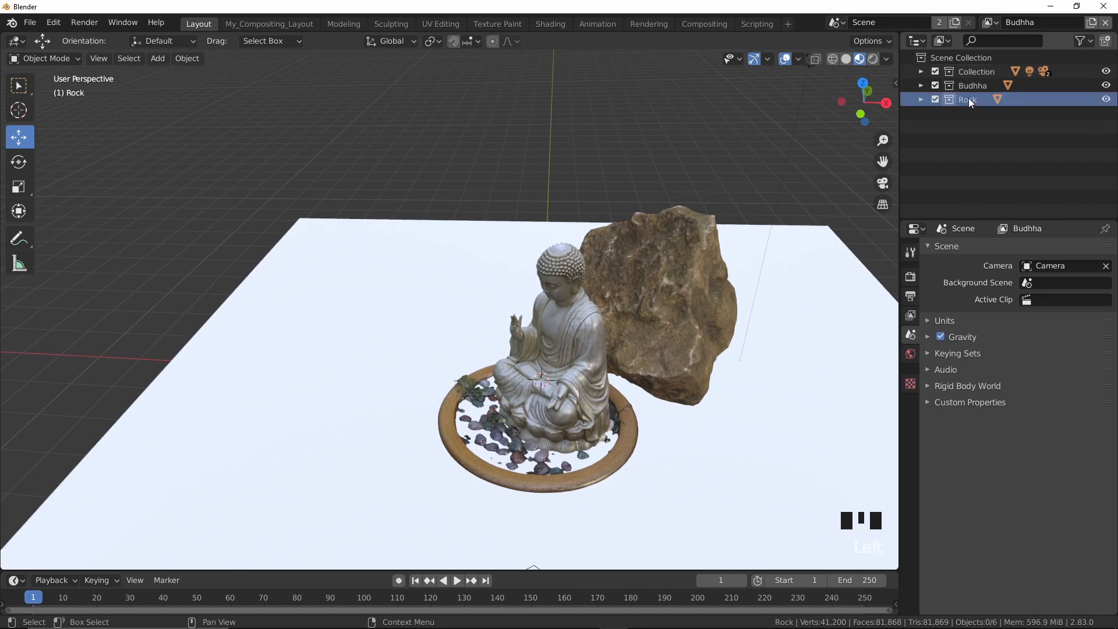
pyautogui.press('e')
pyautogui.click(1026, 176)
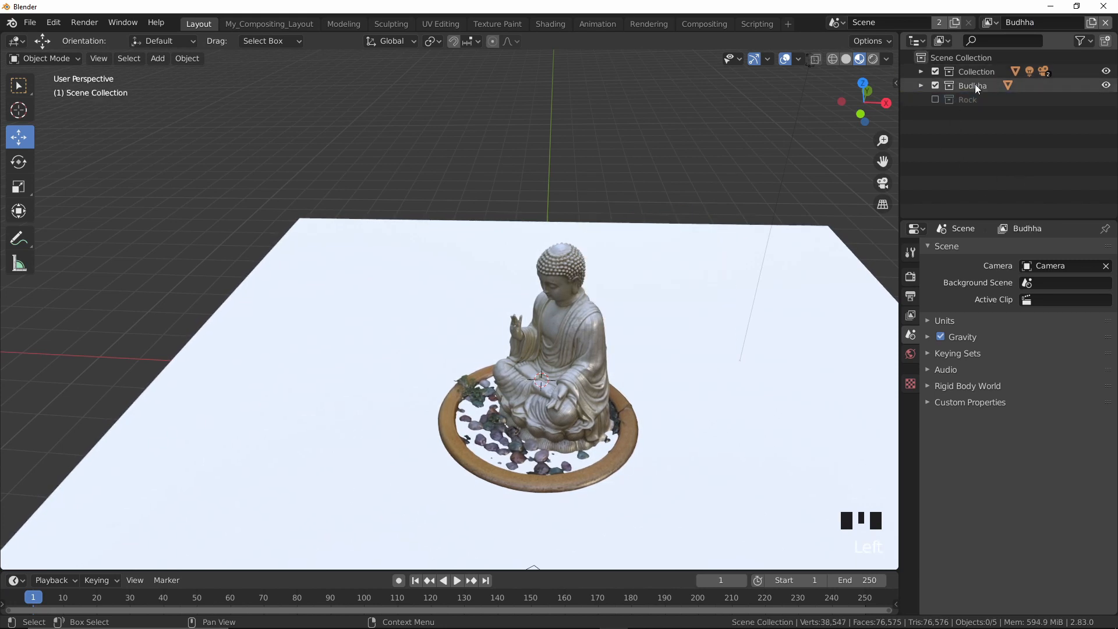
# Add a new view layer named Rock and exclude the Budhha collection from it.
pyautogui.click(1059, 157)
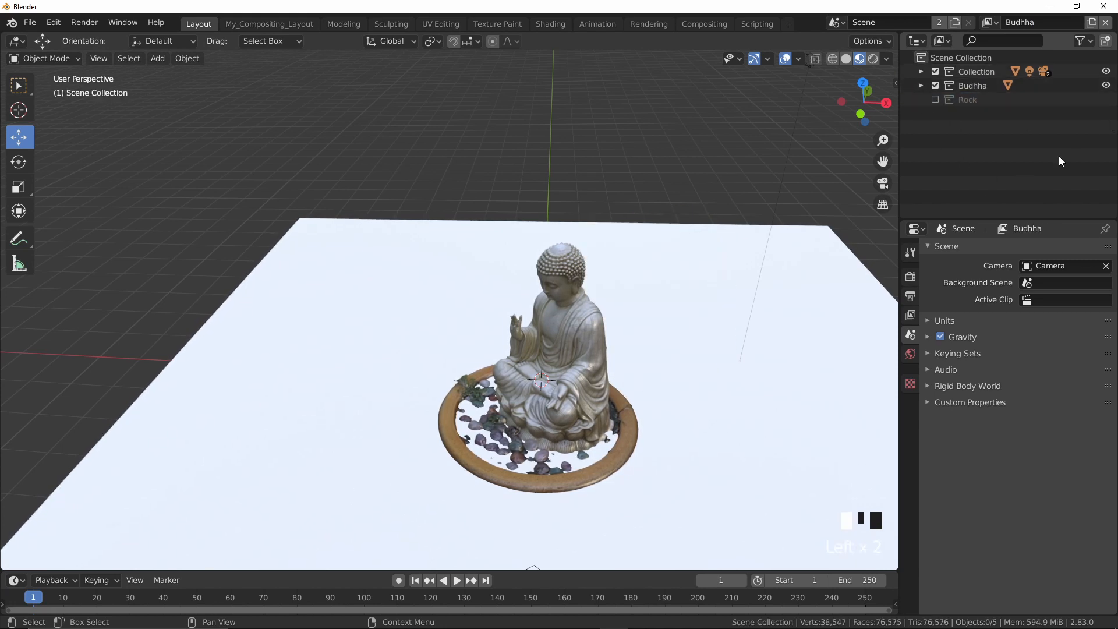
pyautogui.click(1089, 23)
pyautogui.click(1031, 53)
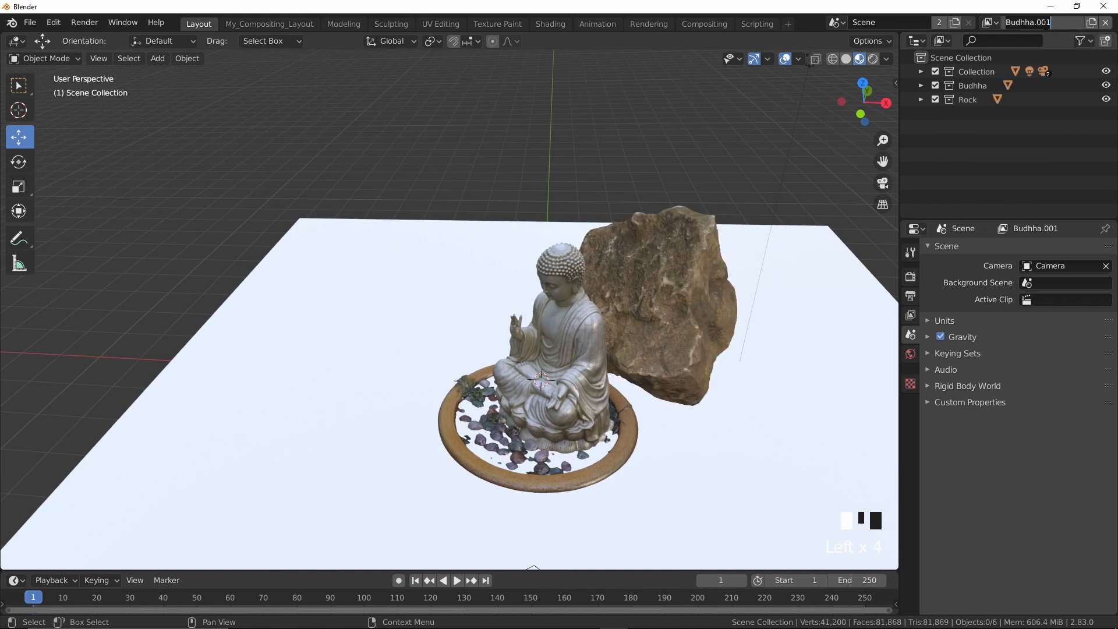
pyautogui.hotkey('ctrl', 'a')
pyautogui.write('Rock')
pyautogui.press('Return')
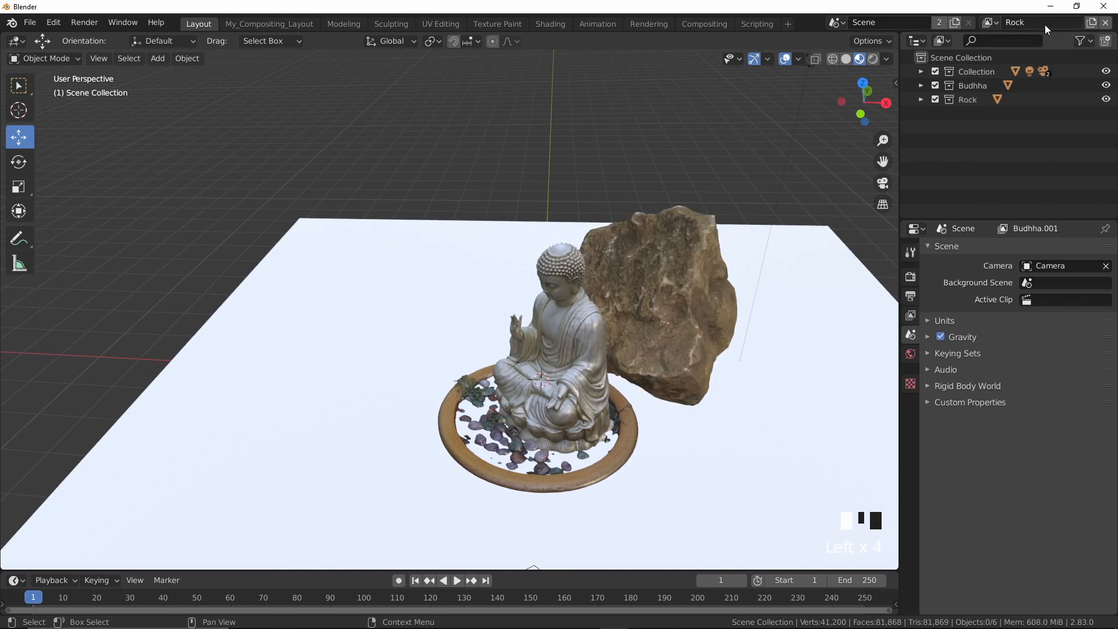
pyautogui.click(935, 86)
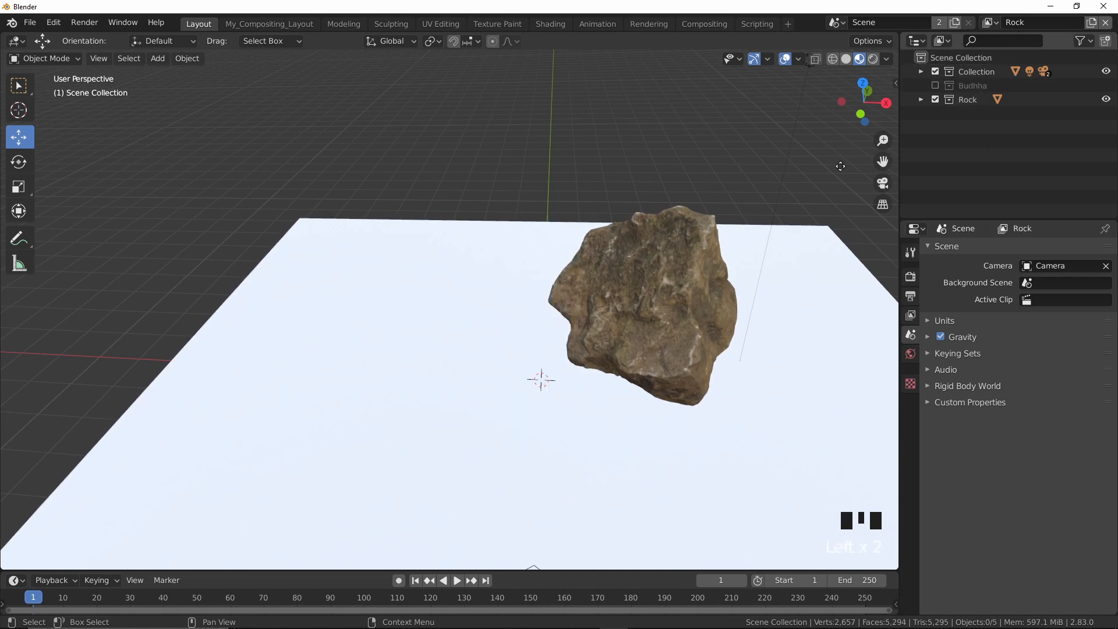
# Render the current frame as a test and close the render window.
pyautogui.moveTo(626, 337); pyautogui.dragTo(746, 387, button='middle')
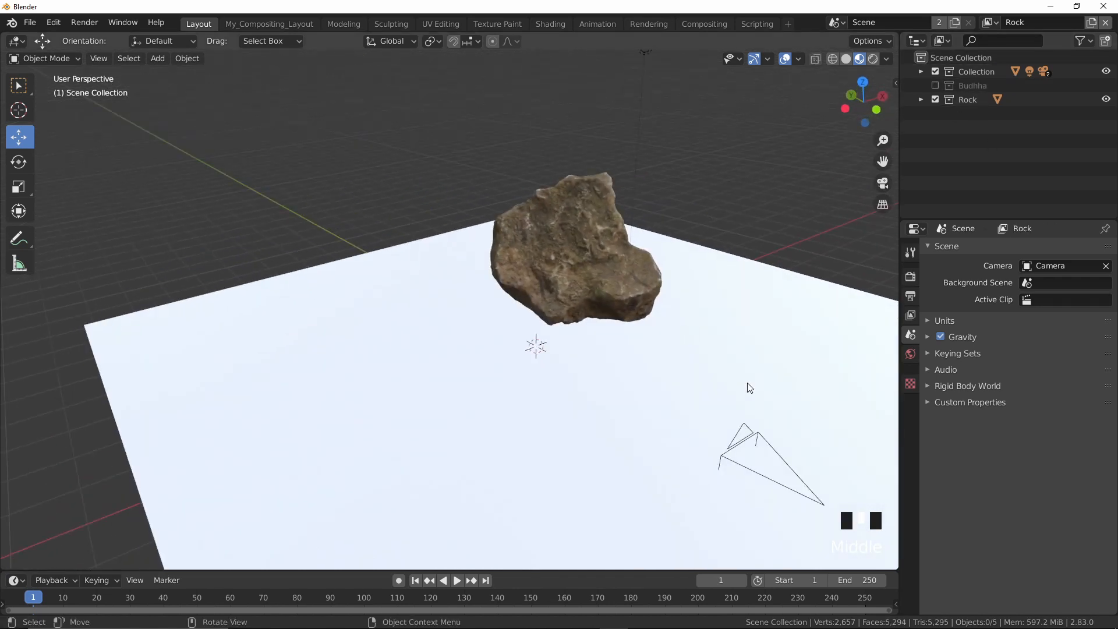
pyautogui.press('F12')
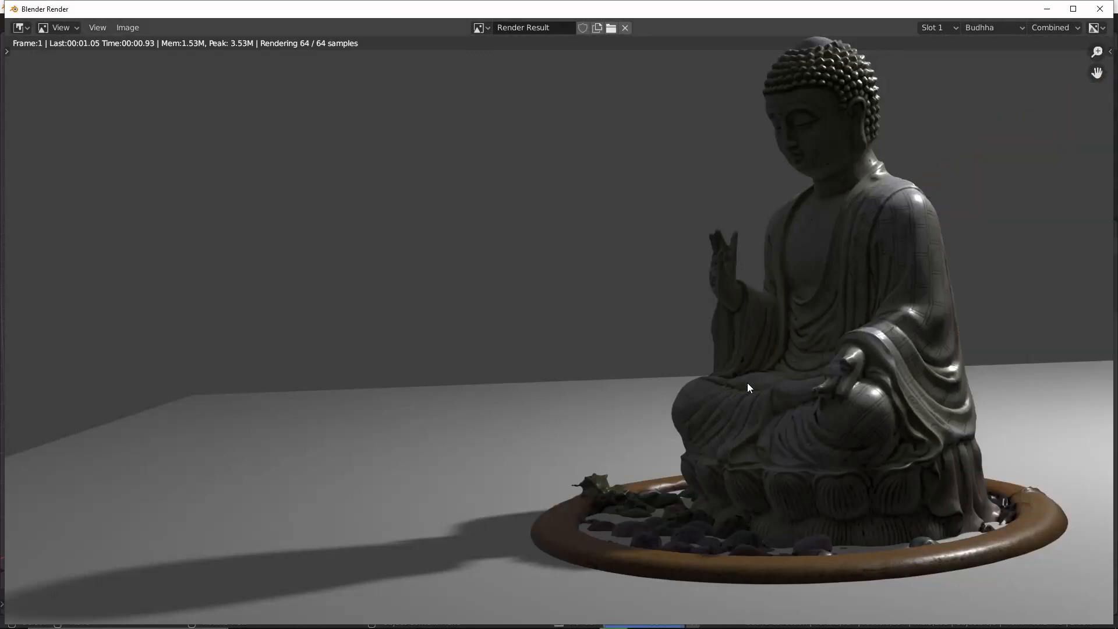
pyautogui.click(1100, 8)
# Switch the render engine to Cycles and set its device to GPU Compute.
pyautogui.click(912, 275)
pyautogui.click(1050, 257)
pyautogui.click(1047, 295)
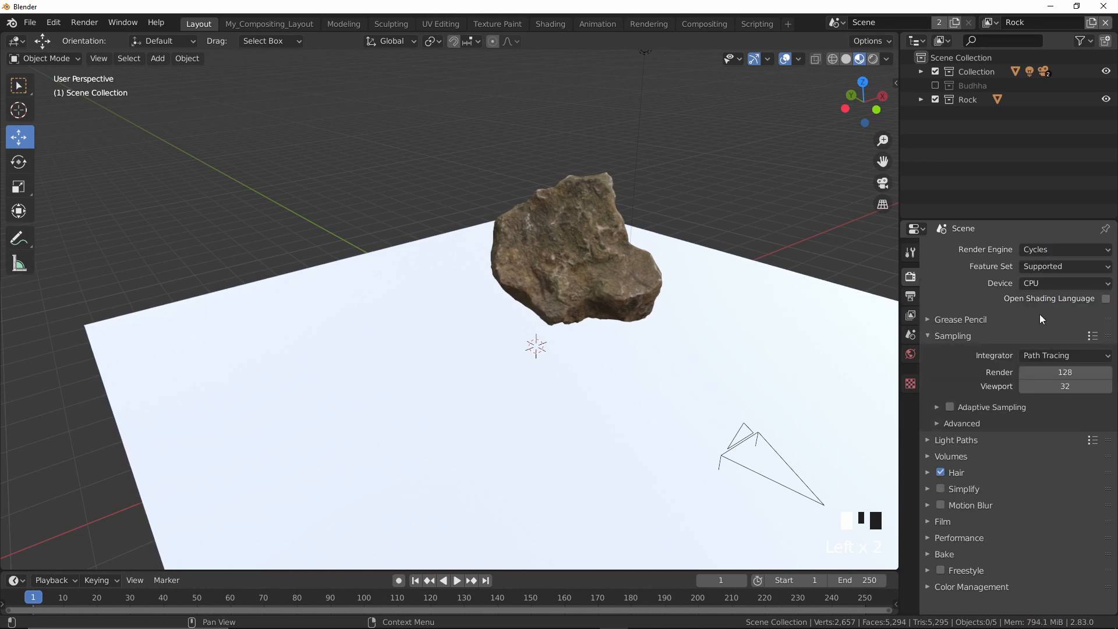
pyautogui.click(1050, 283)
pyautogui.click(1052, 311)
# Set both the X and Y render tile sizes to 256 px in the performance settings.
pyautogui.scroll(-6, 952, 461)
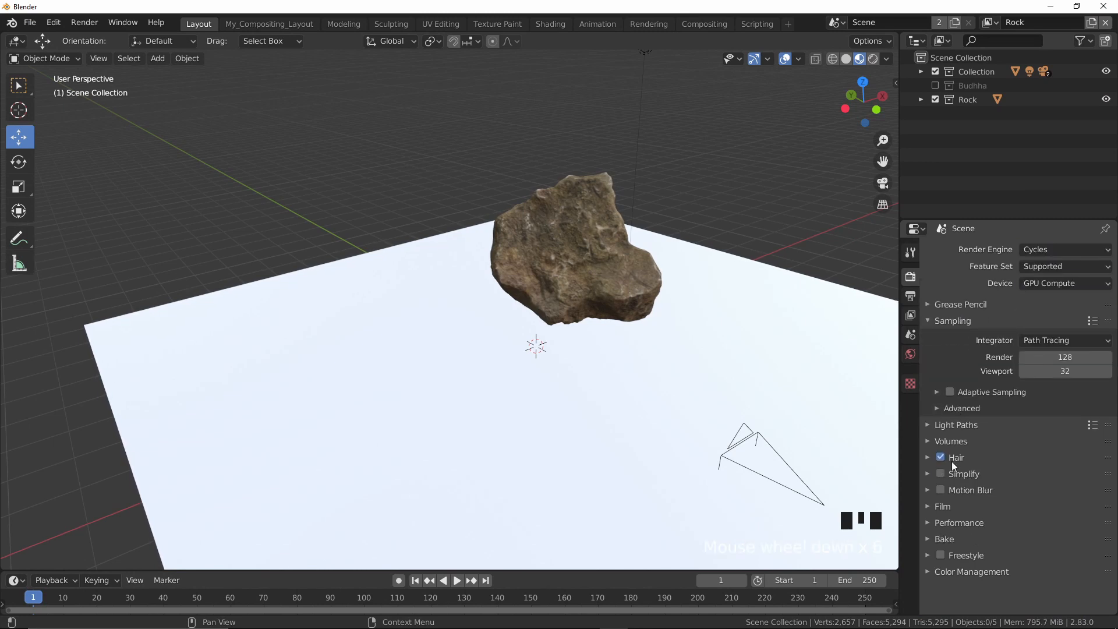
pyautogui.click(934, 523)
pyautogui.scroll(-7, 946, 525)
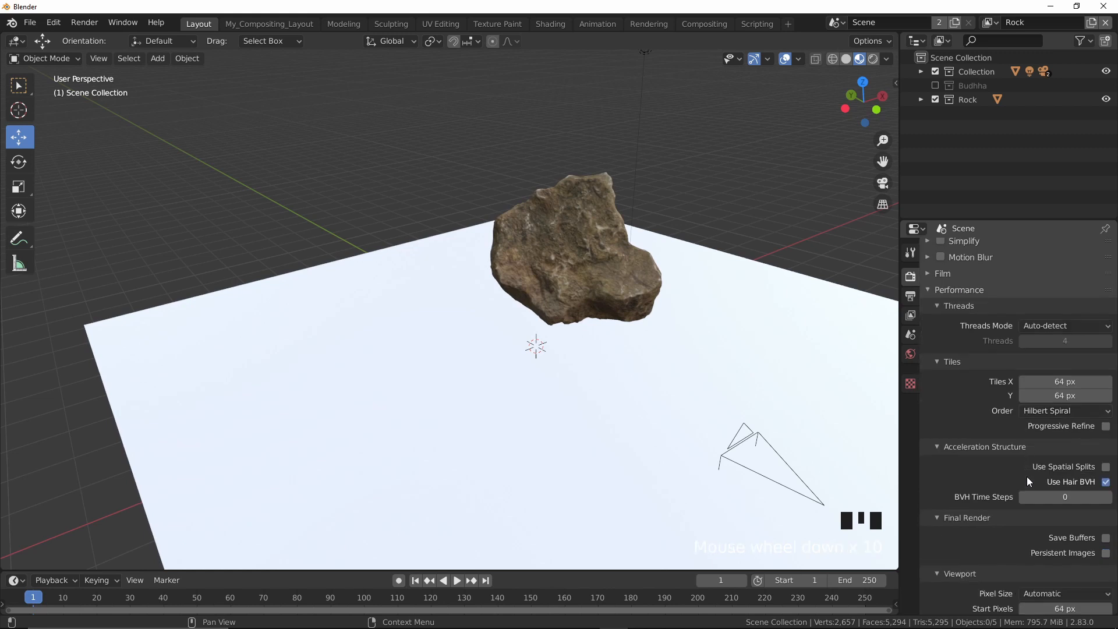
pyautogui.moveTo(1056, 325); pyautogui.dragTo(1056, 340)
pyautogui.write('256')
pyautogui.press('Return')
pyautogui.scroll(16, 998, 379)
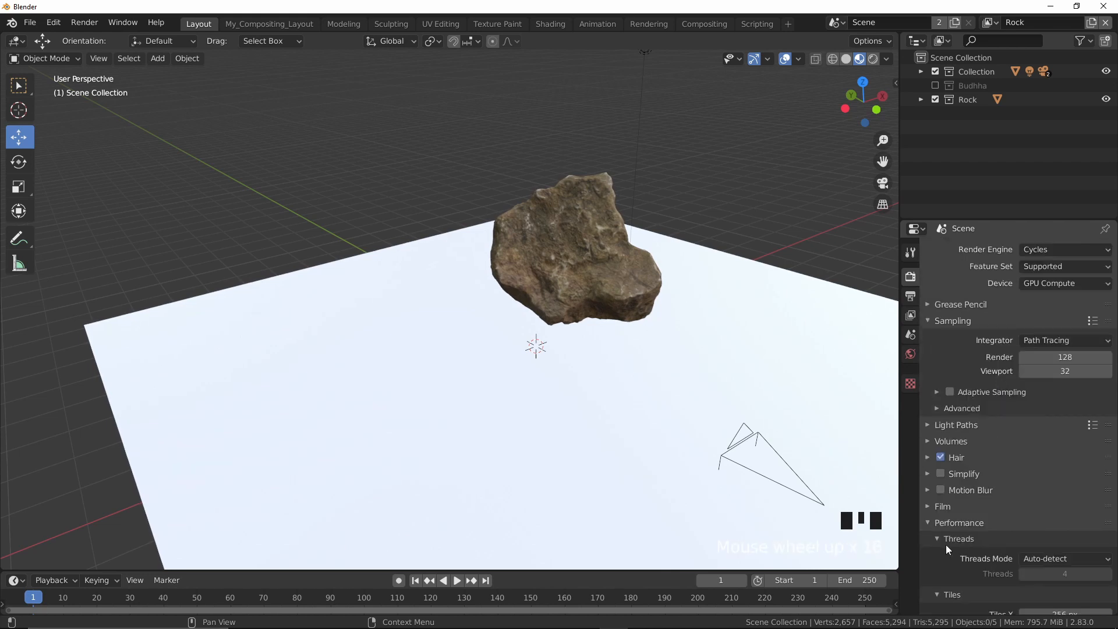
pyautogui.click(930, 523)
pyautogui.scroll(2, 981, 517)
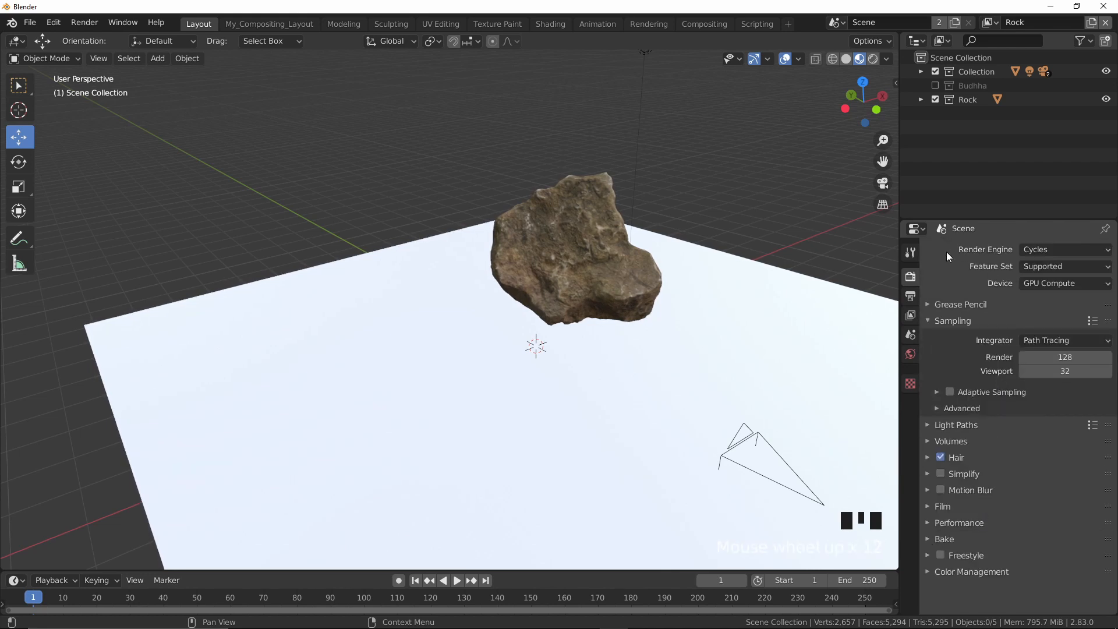
# Set the output resolution percentage to 50%.
pyautogui.moveTo(833, 257); pyautogui.dragTo(775, 254, button='middle')
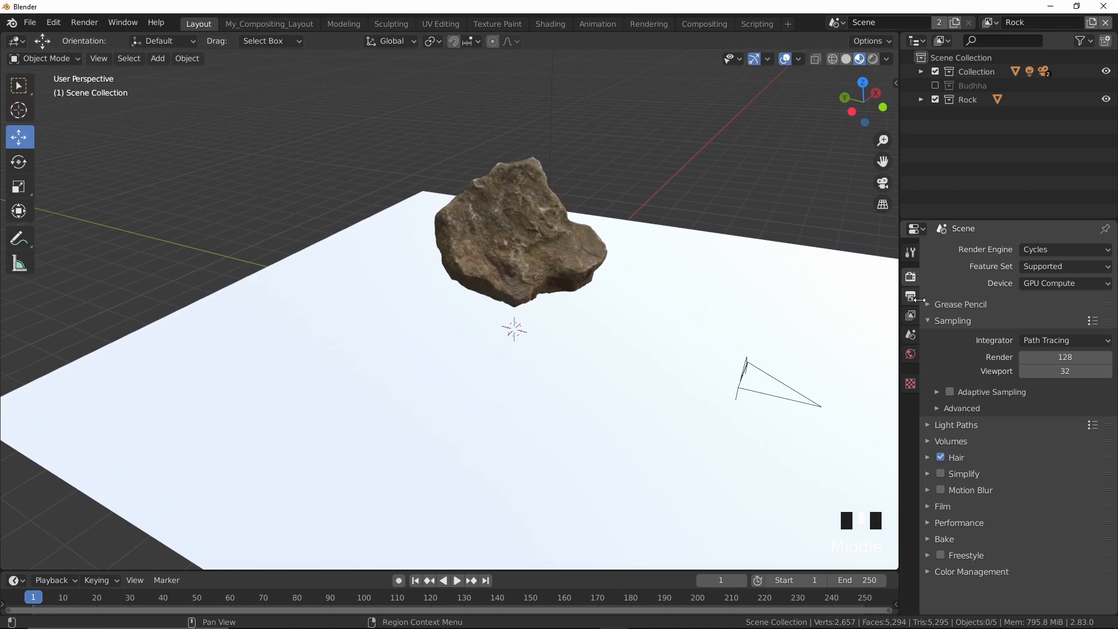
pyautogui.click(910, 295)
pyautogui.doubleClick(1065, 293)
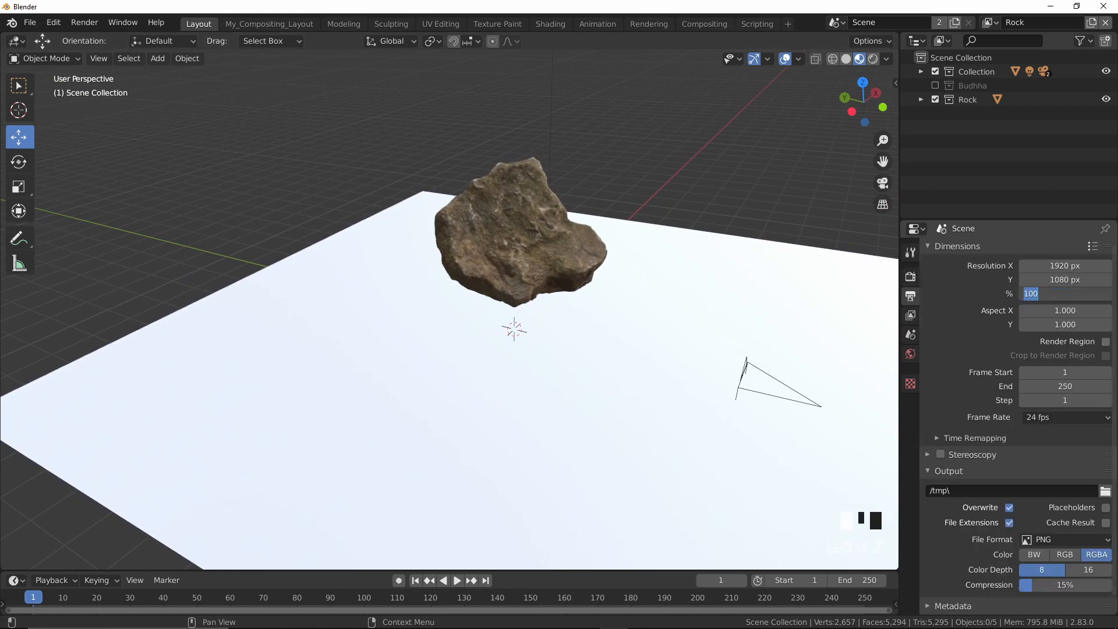
pyautogui.write('50')
pyautogui.press('Return')
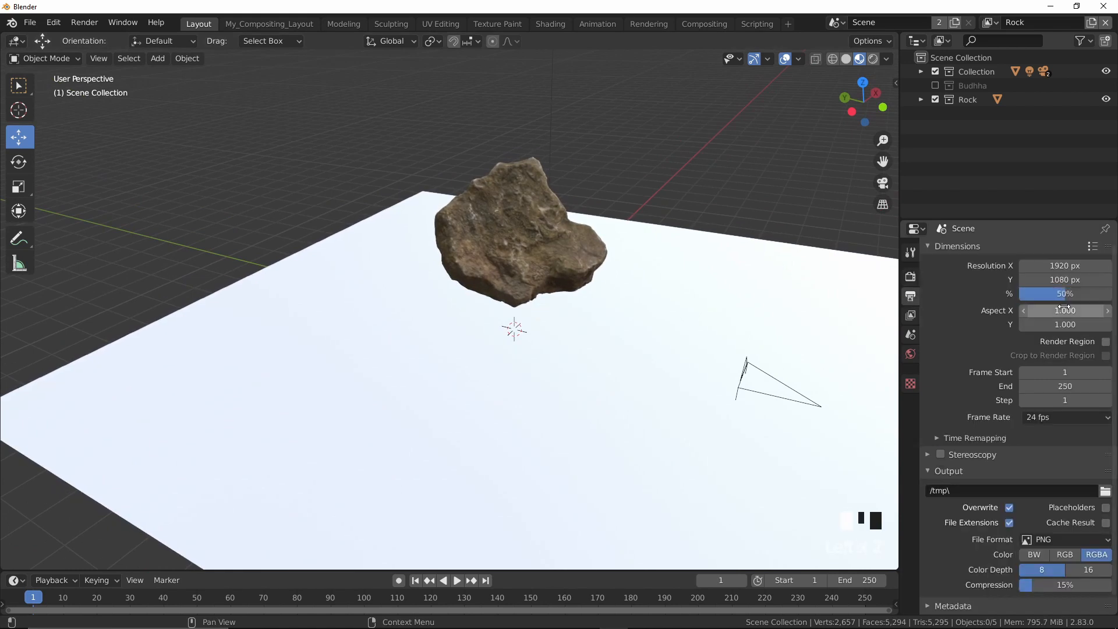
# Look through the camera, start a Cycles test render, and cancel it partway through.
pyautogui.scroll(-1, 775, 191)
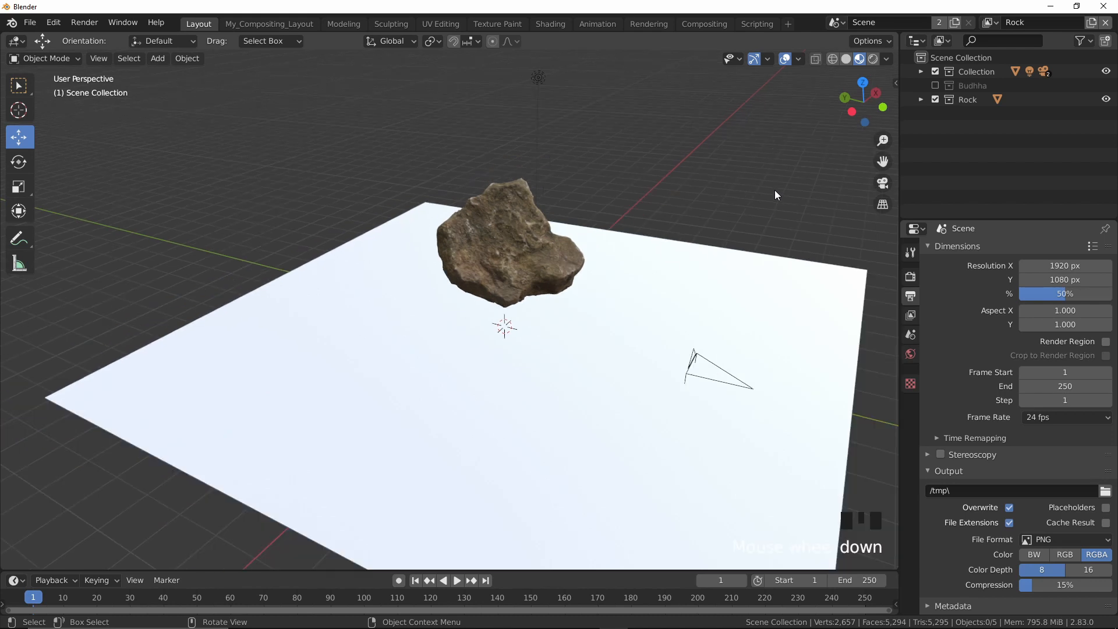
pyautogui.moveTo(767, 251)
pyautogui.mouseDown(button='middle')
pyautogui.moveTo(786, 245)
pyautogui.moveTo(748, 254)
pyautogui.mouseUp(button='middle')
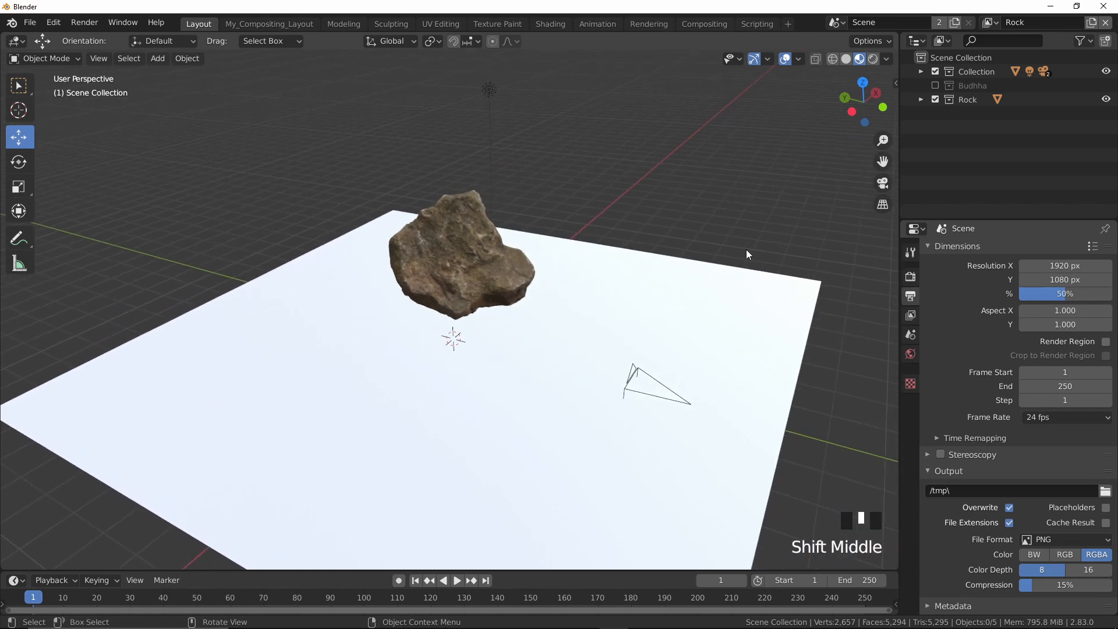
pyautogui.press('KP_0')
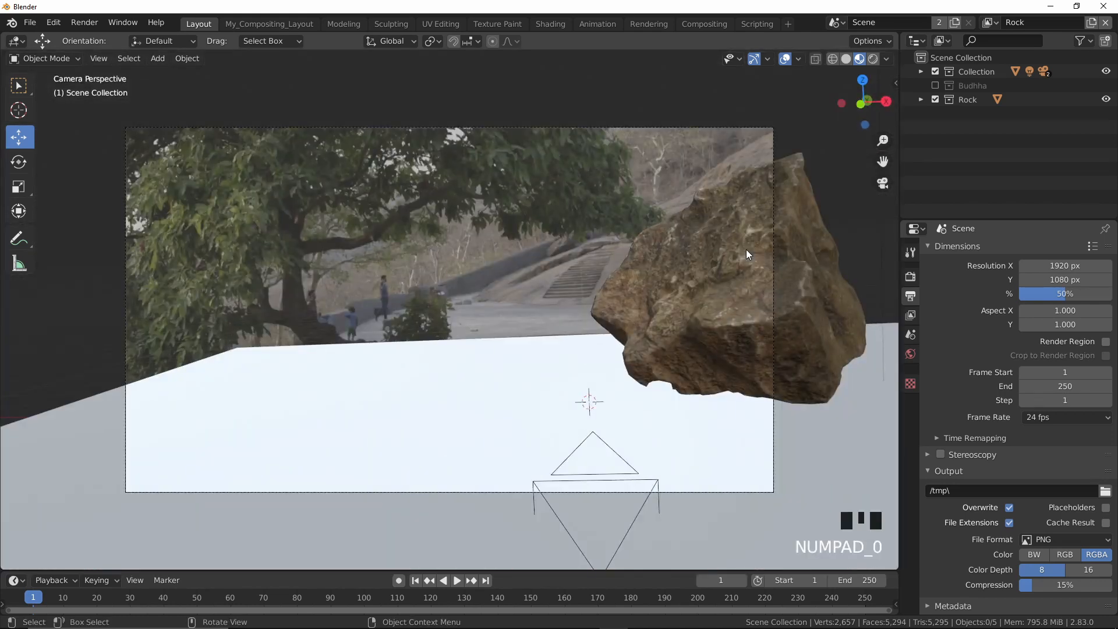
pyautogui.press('F12')
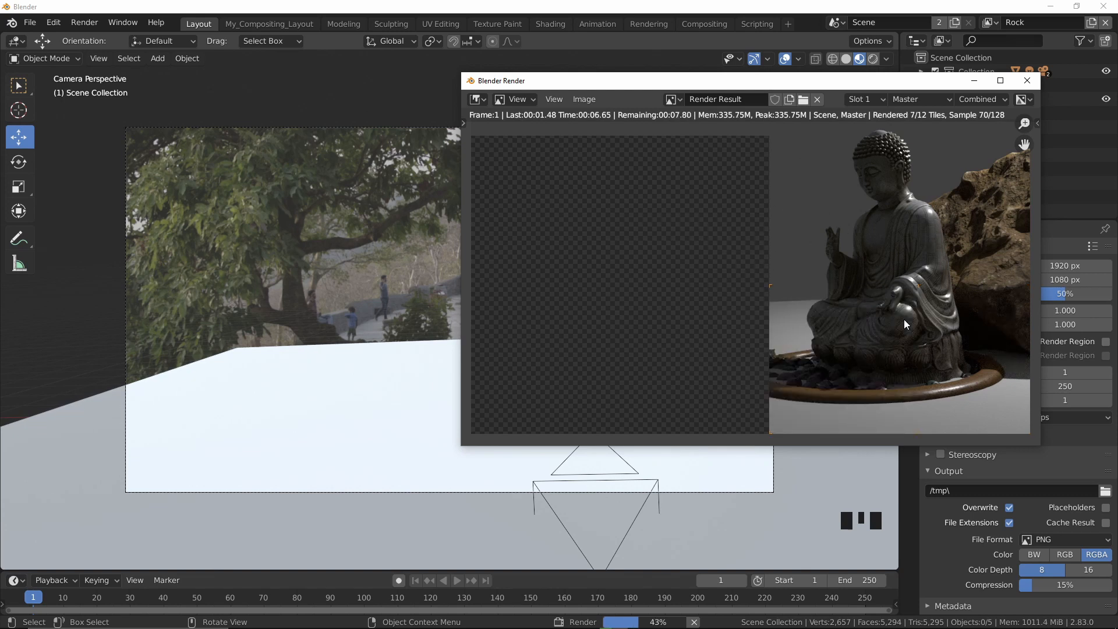
pyautogui.press('Escape')
pyautogui.press('Escape')
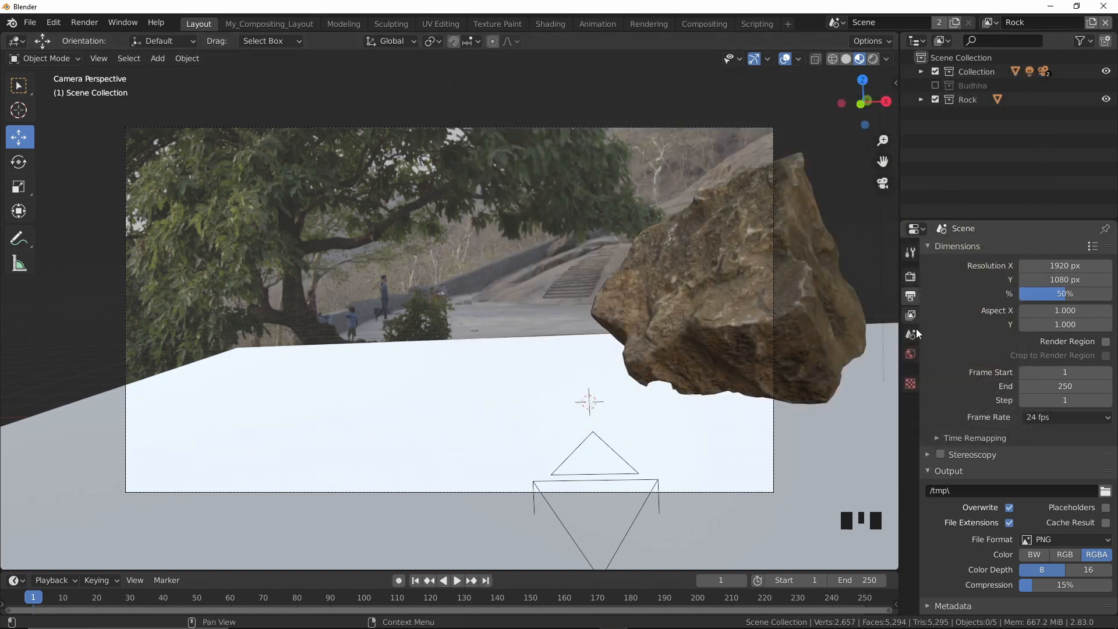
# Enable the Transparent film option so the scene renders without a world background.
pyautogui.click(910, 276)
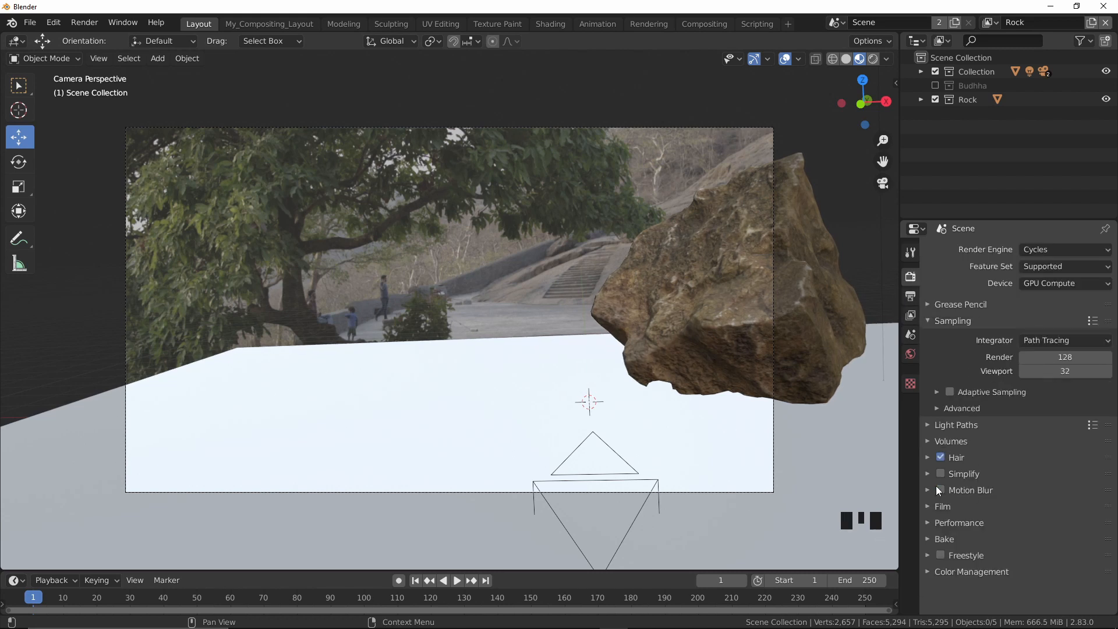
pyautogui.click(927, 507)
pyautogui.scroll(-5, 1020, 509)
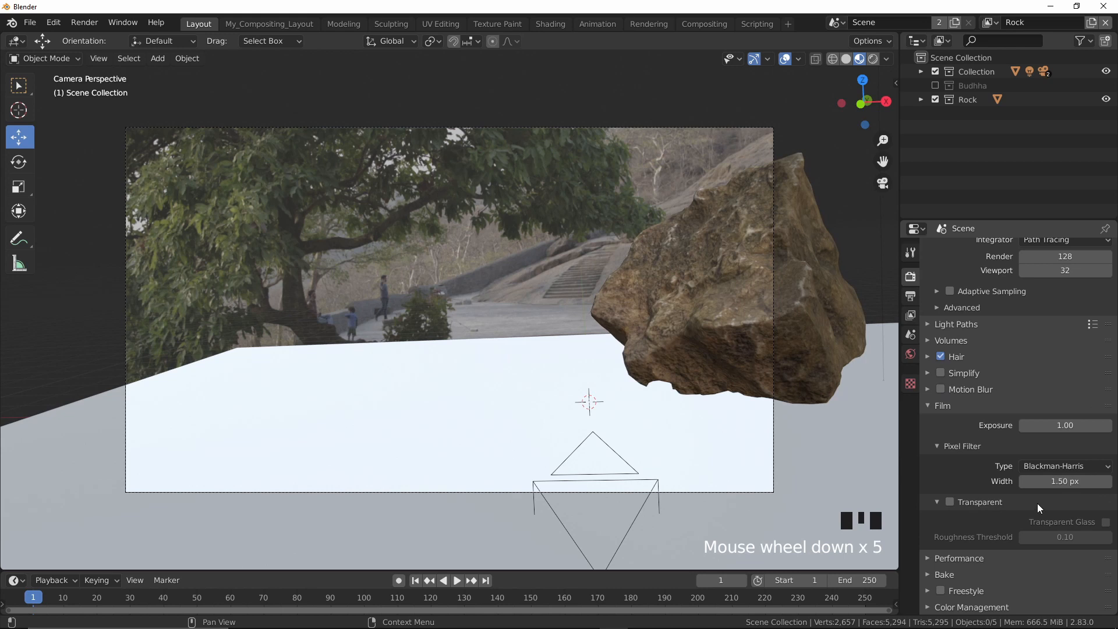
pyautogui.click(950, 502)
pyautogui.click(936, 503)
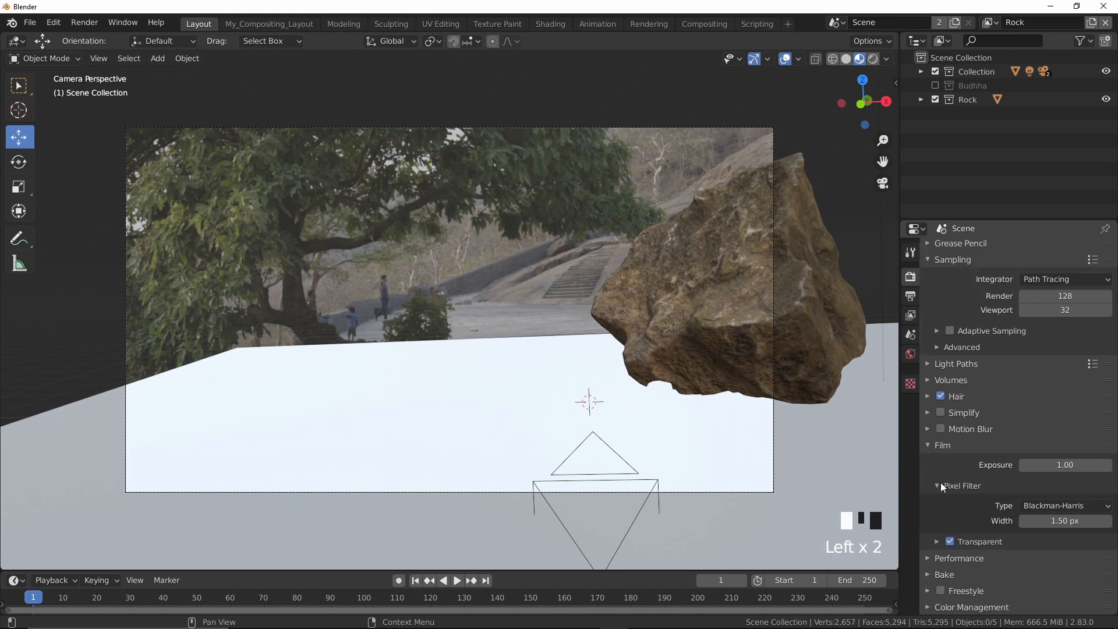
pyautogui.click(929, 446)
# Render the frame again to check the transparent background and close the result.
pyautogui.click(537, 234)
pyautogui.press('F12')
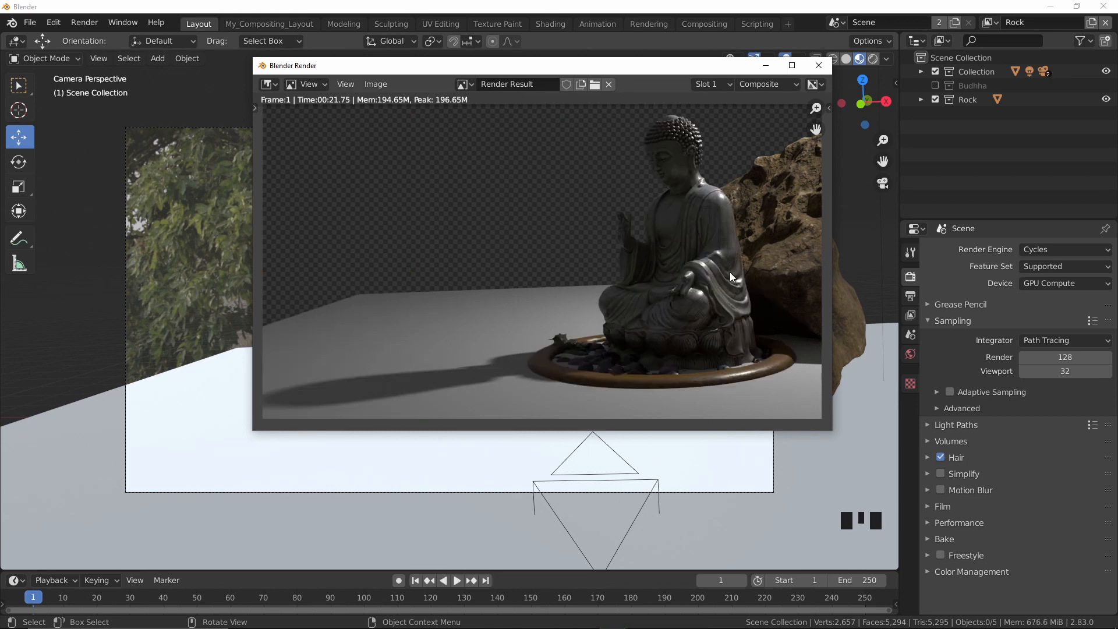
pyautogui.click(819, 65)
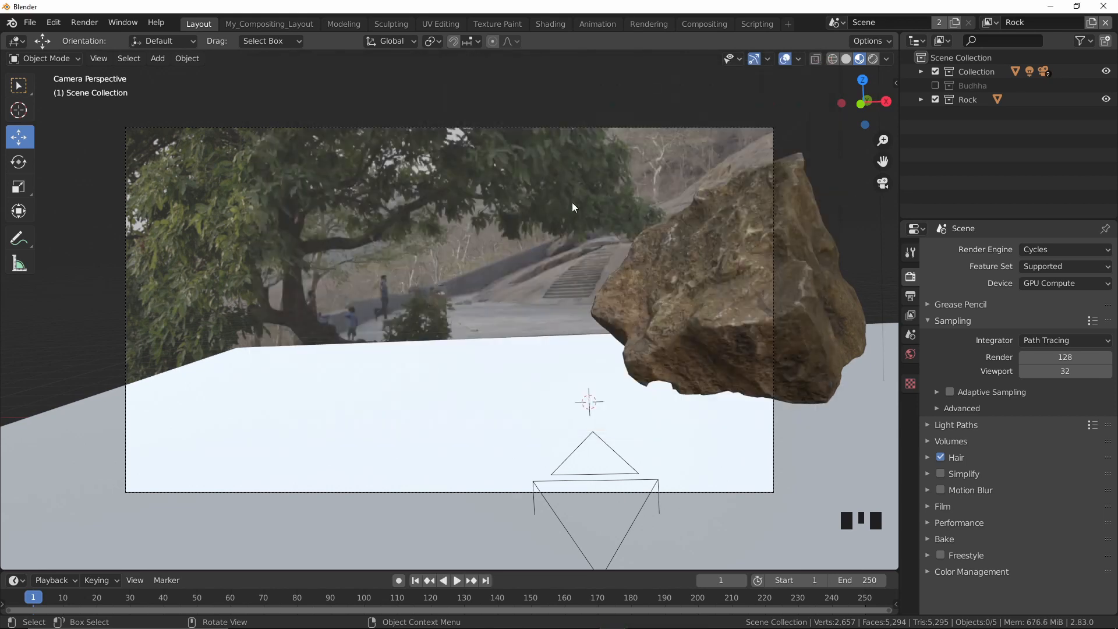
pyautogui.click(420, 379)
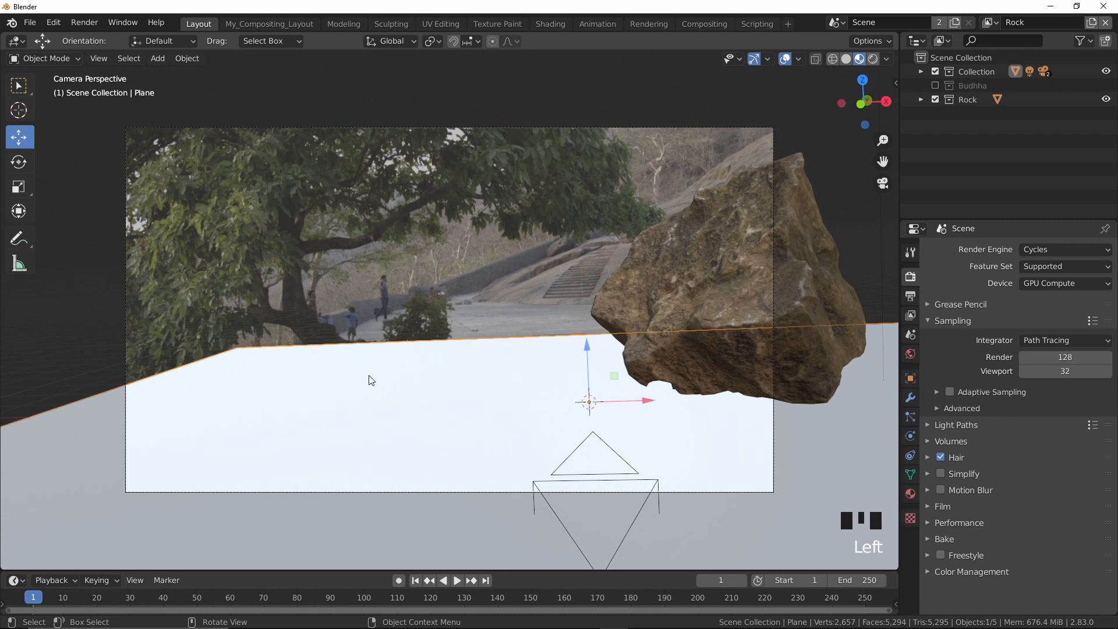
pyautogui.click(488, 270)
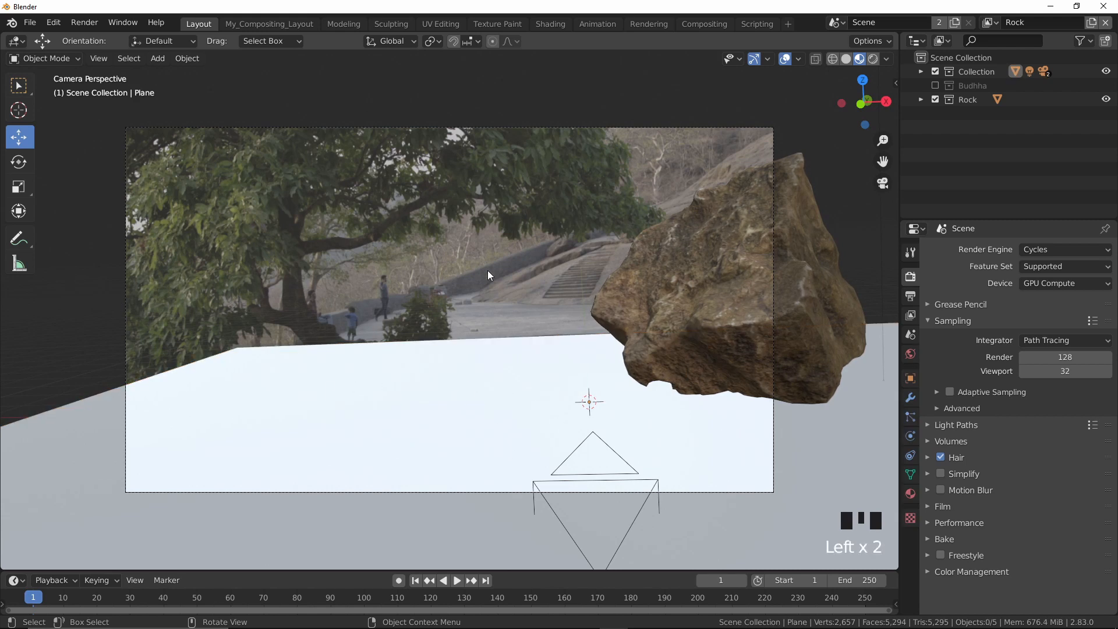
pyautogui.click(371, 410)
pyautogui.click(477, 292)
pyautogui.click(331, 364)
# Make the ground plane a shadow catcher in its object visibility settings.
pyautogui.click(498, 359)
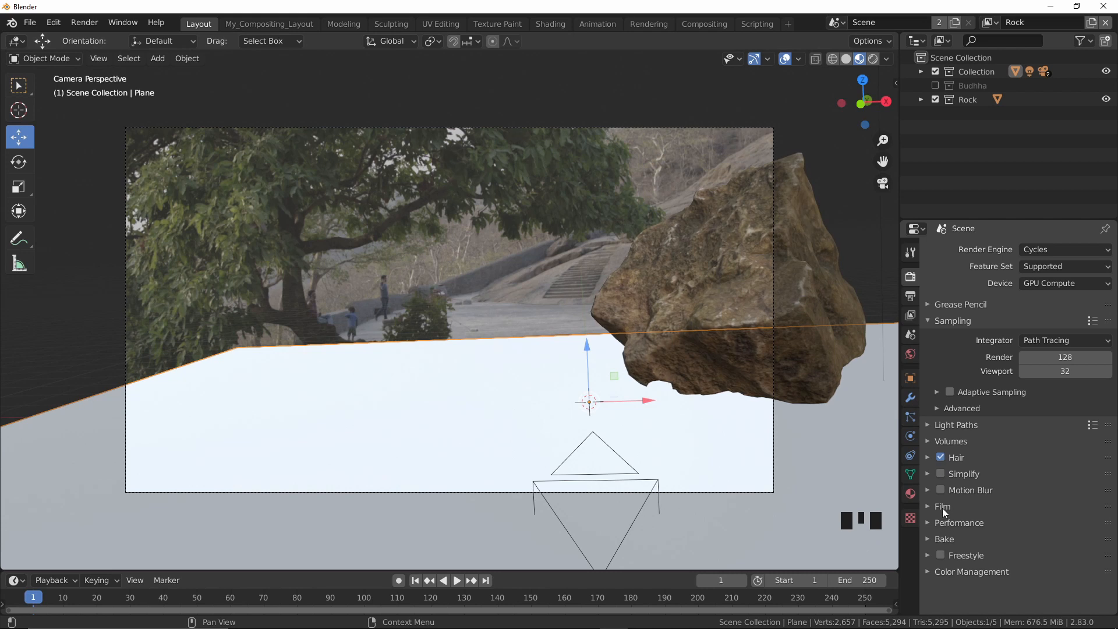
pyautogui.click(911, 379)
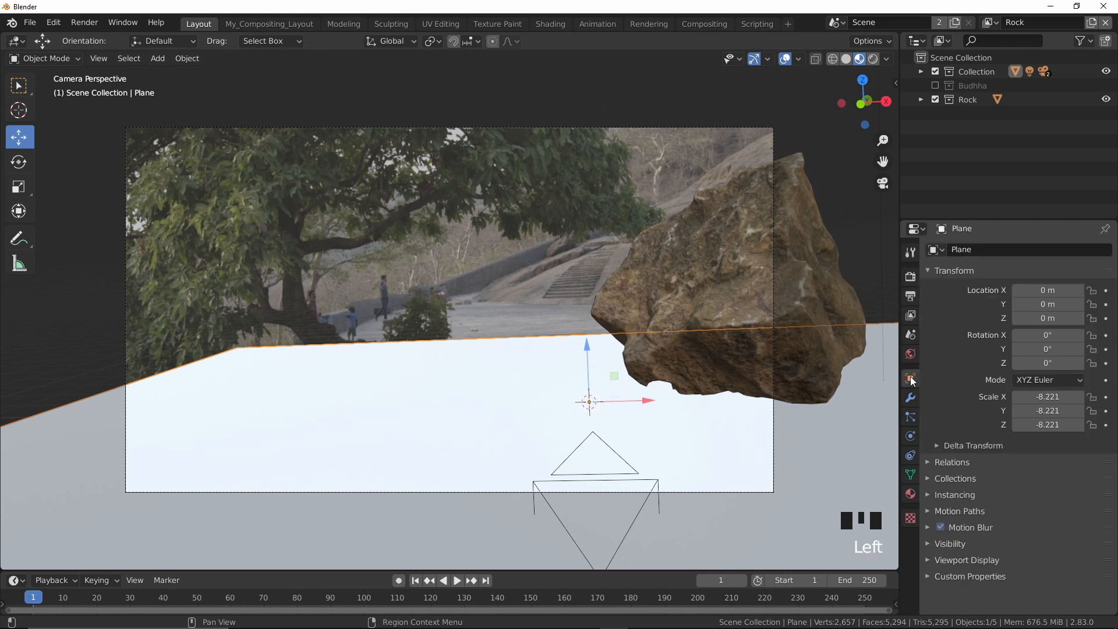
pyautogui.click(912, 278)
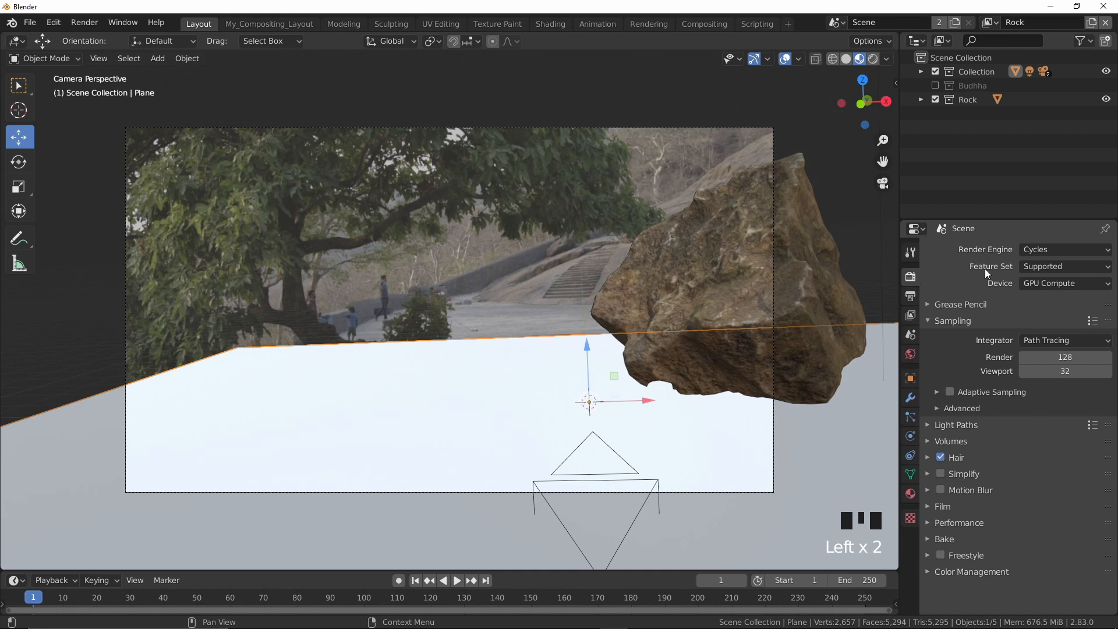
pyautogui.click(1074, 248)
pyautogui.click(910, 378)
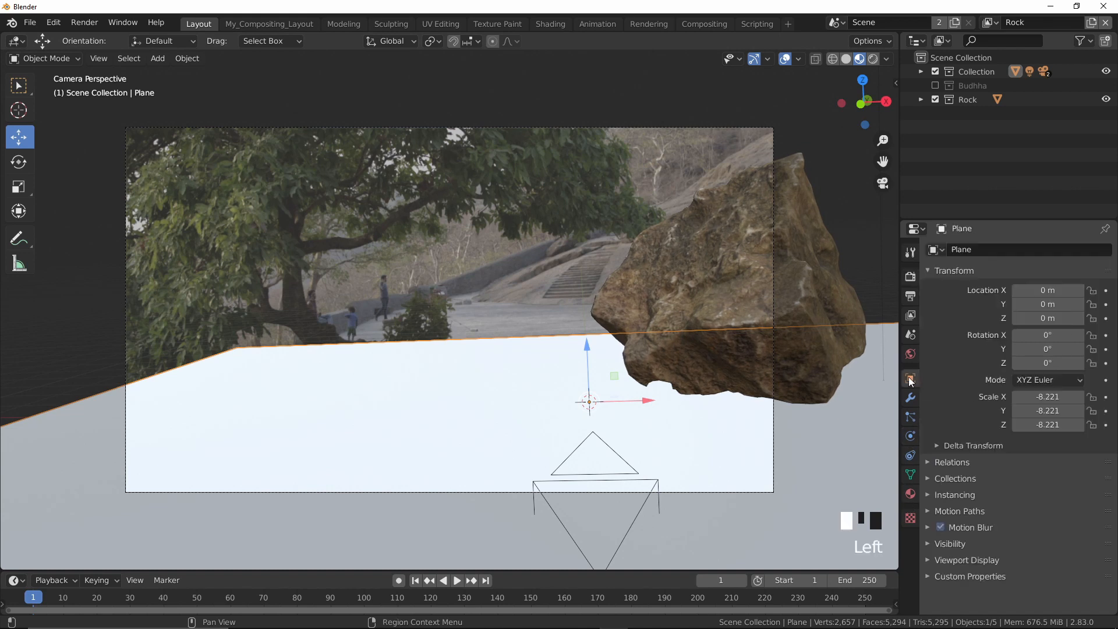
pyautogui.click(931, 546)
pyautogui.scroll(-10, 927, 547)
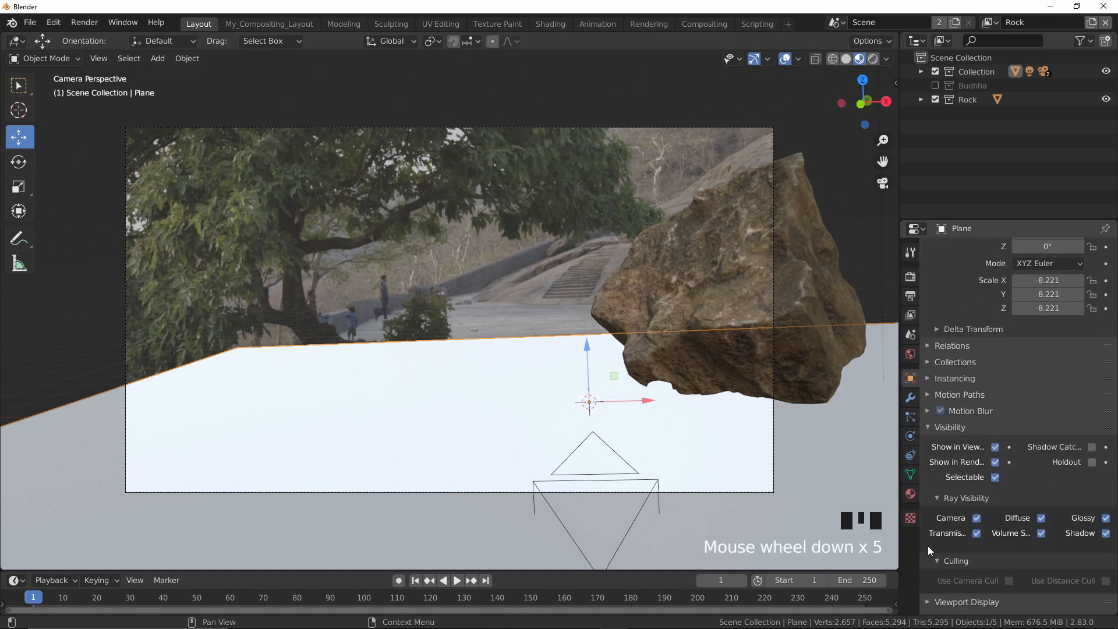
pyautogui.moveTo(900, 427); pyautogui.dragTo(814, 434)
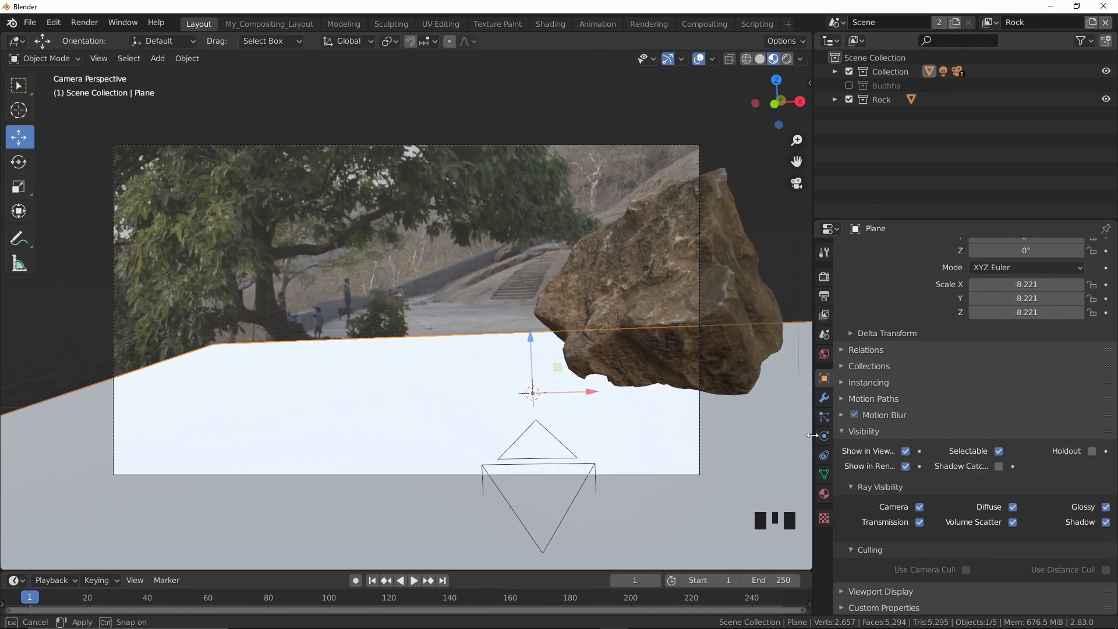
pyautogui.click(998, 466)
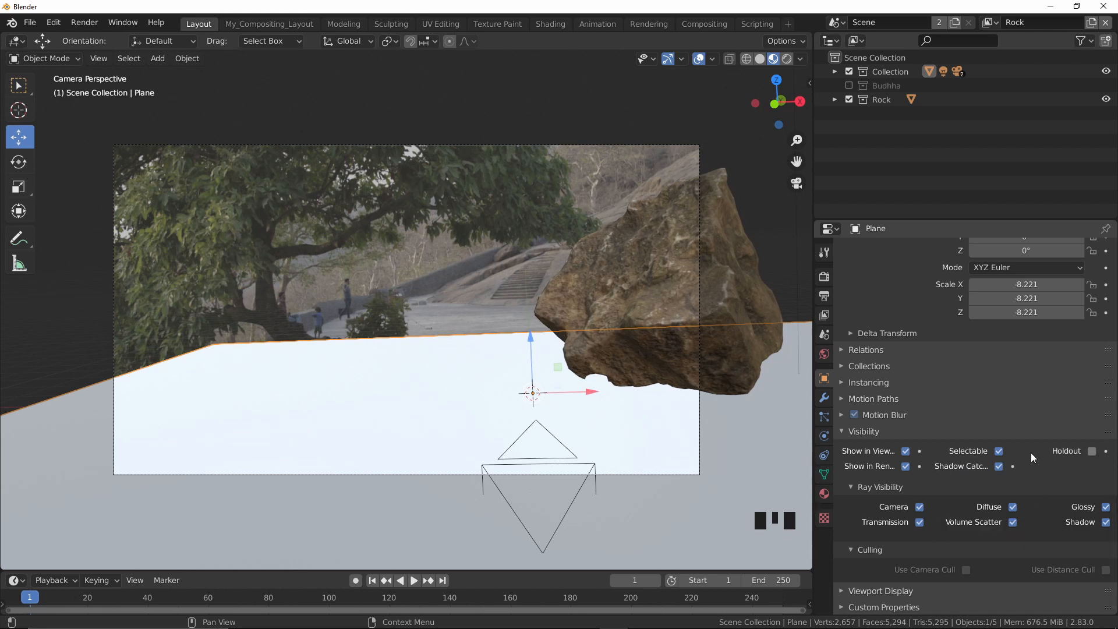
# Turn off Diffuse and Glossy ray visibility for the ground plane and restore the properties editor's width.
pyautogui.click(1012, 507)
pyautogui.click(1099, 510)
pyautogui.moveTo(812, 407); pyautogui.dragTo(901, 407)
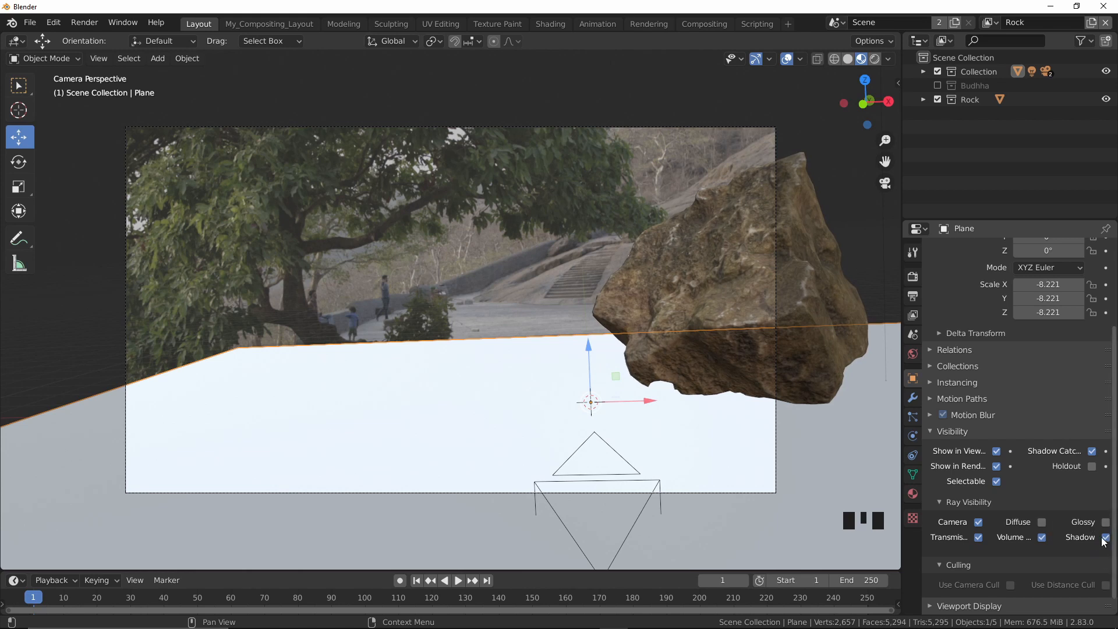
pyautogui.click(518, 229)
pyautogui.click(503, 372)
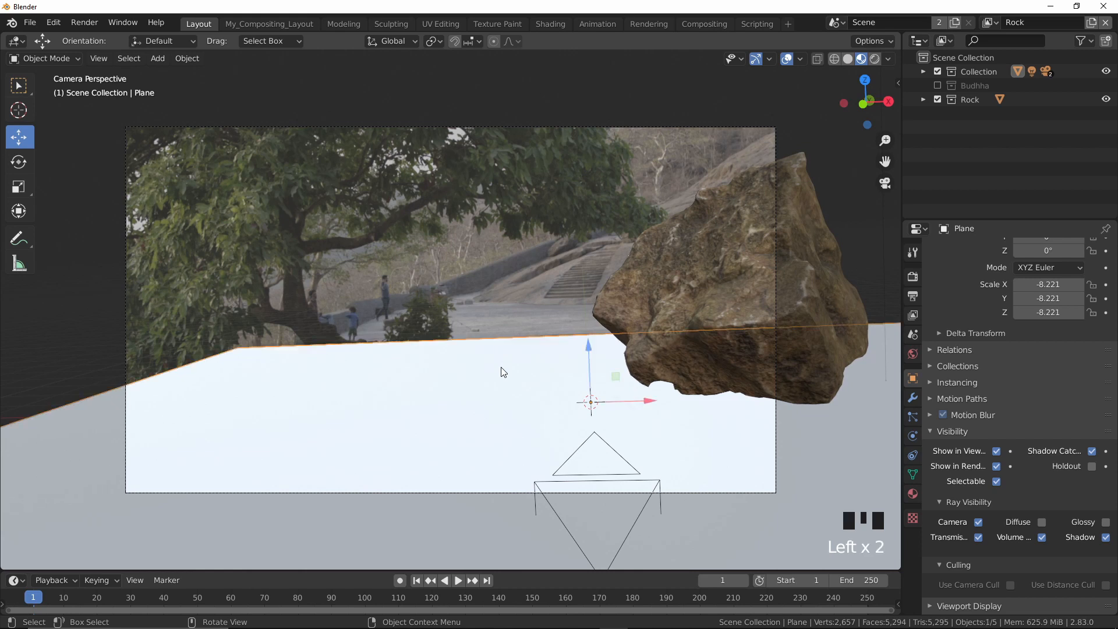
# Deselect the ground plane, render the frame to check the shadow it catches, and close the render result.
pyautogui.click(530, 271)
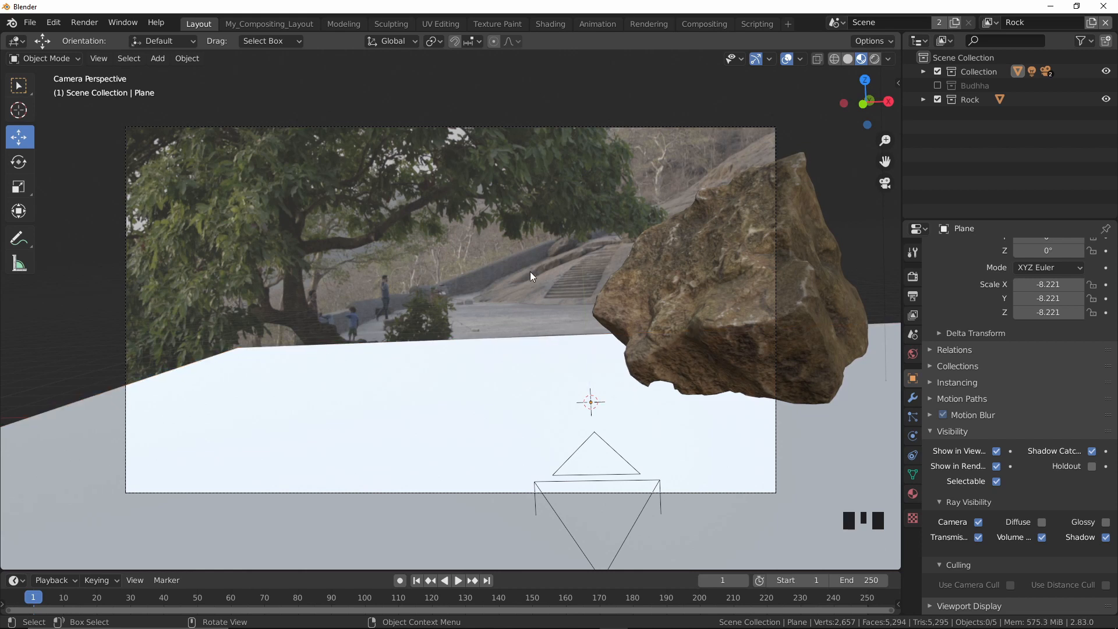
pyautogui.press('F12')
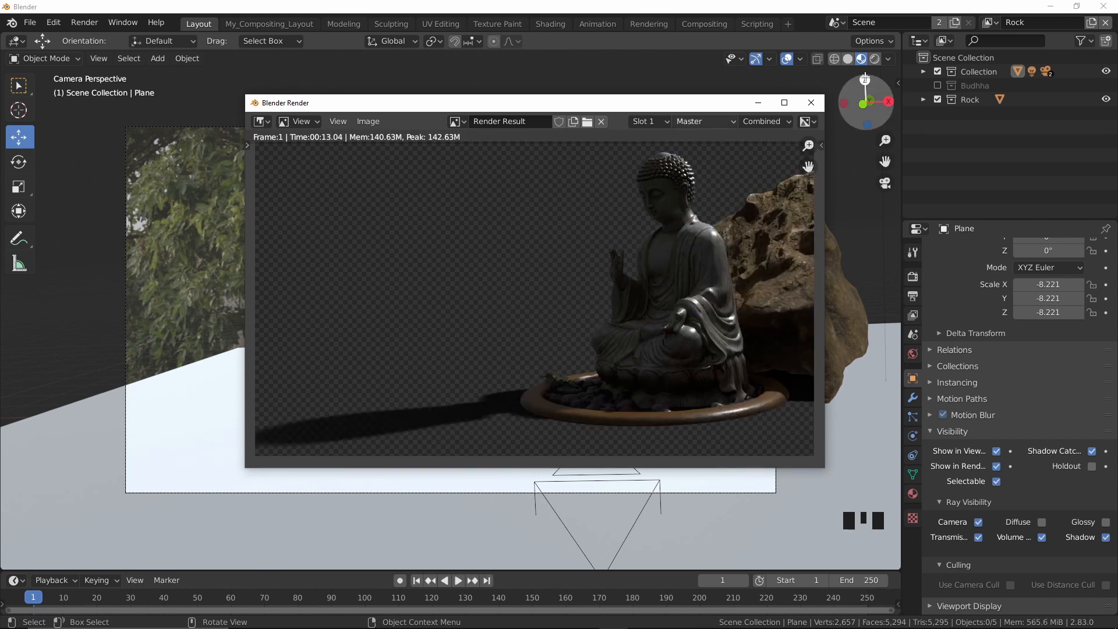
pyautogui.click(811, 103)
# Delete the light from the scene and return to the camera view.
pyautogui.moveTo(757, 402); pyautogui.dragTo(539, 296, button='middle')
pyautogui.scroll(-5, 552, 271)
pyautogui.click(552, 190)
pyautogui.press('Delete')
pyautogui.moveTo(663, 244); pyautogui.dragTo(602, 269, button='middle')
pyautogui.scroll(2, 603, 274)
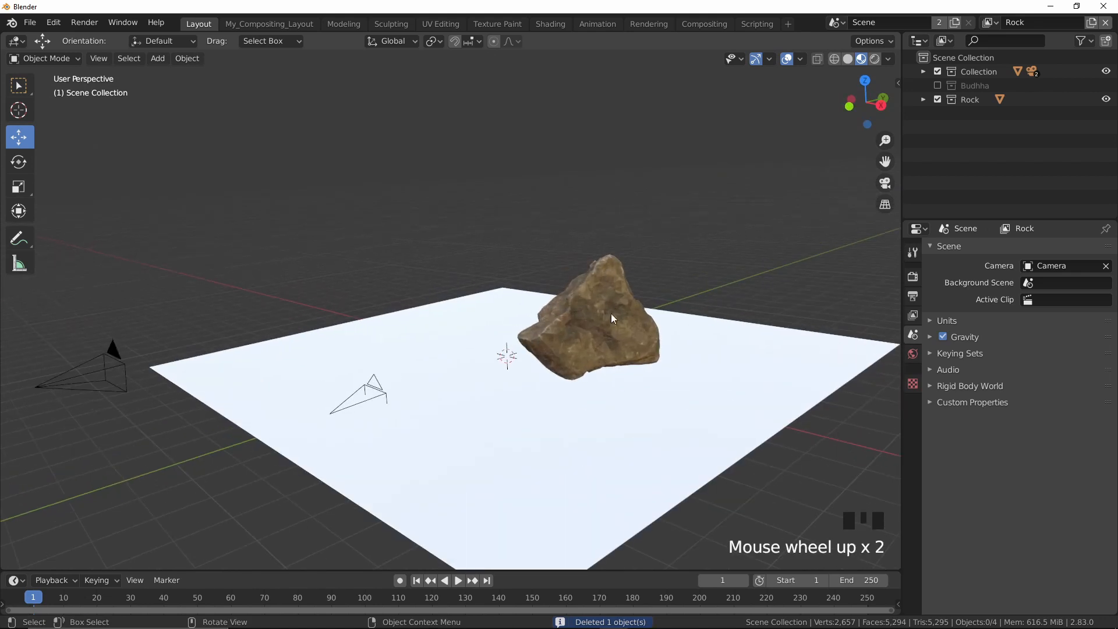
pyautogui.moveTo(644, 348); pyautogui.dragTo(515, 290, button='middle')
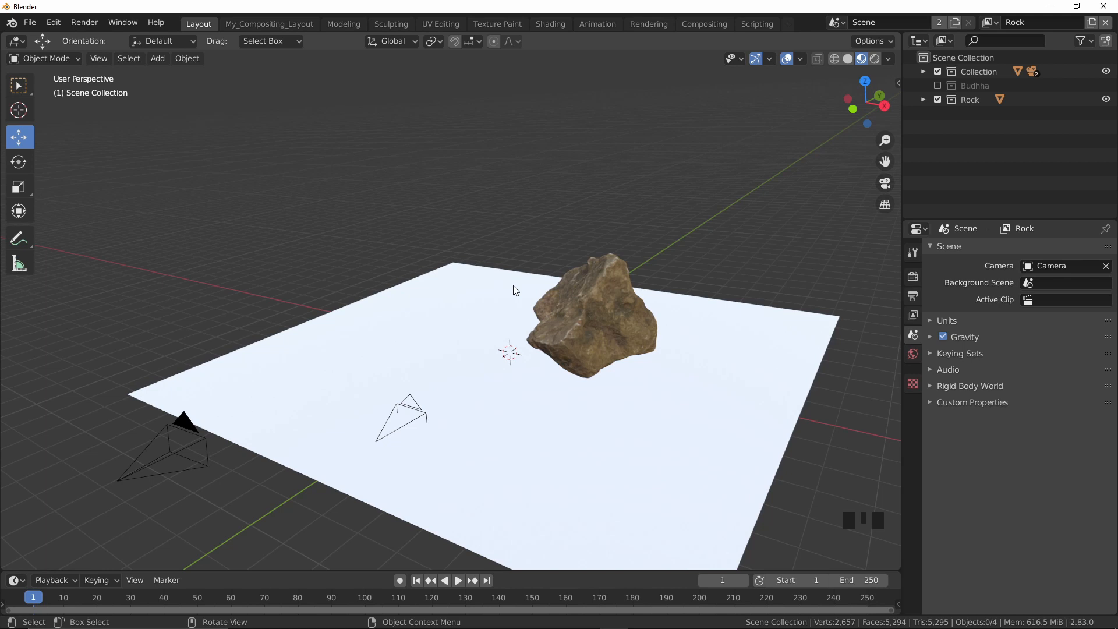
pyautogui.press('KP_0')
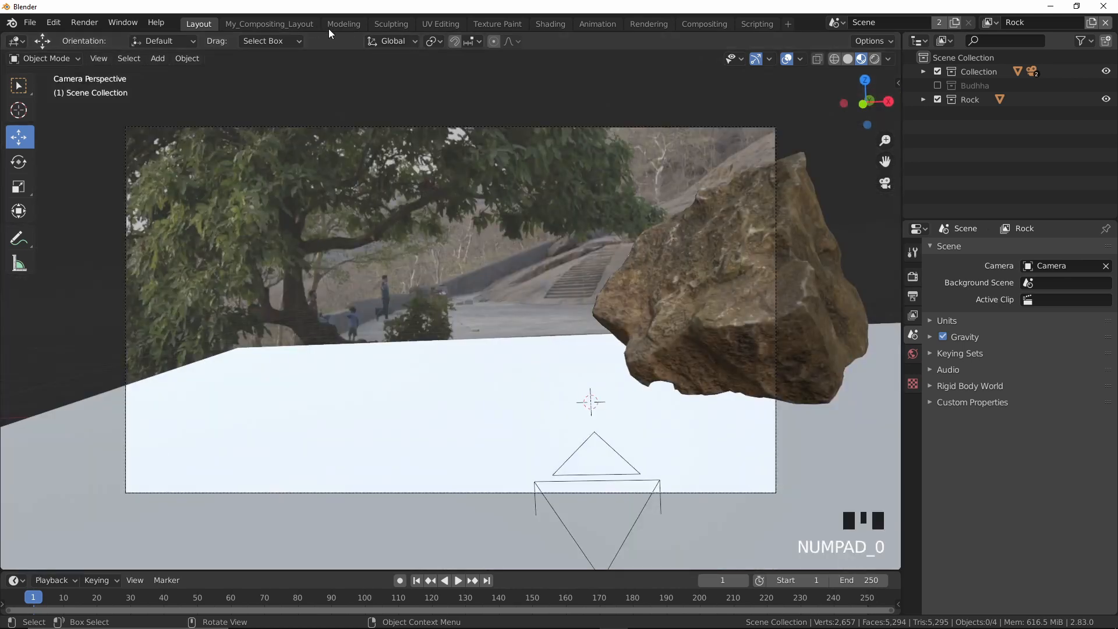
# Examine the lighting and shadows of the backplate photo in the enlarged Viewer Node image of My_Compositing_Layout.
pyautogui.click(269, 24)
pyautogui.scroll(2, 805, 190)
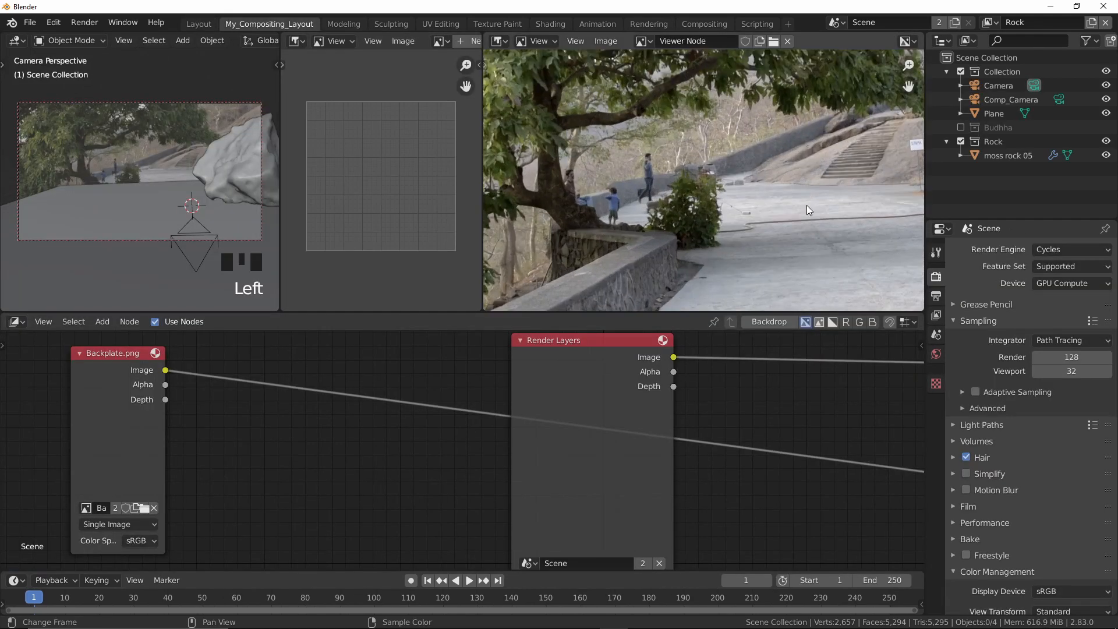
pyautogui.hotkey('ctrl', 'space')
pyautogui.scroll(-2, 676, 372)
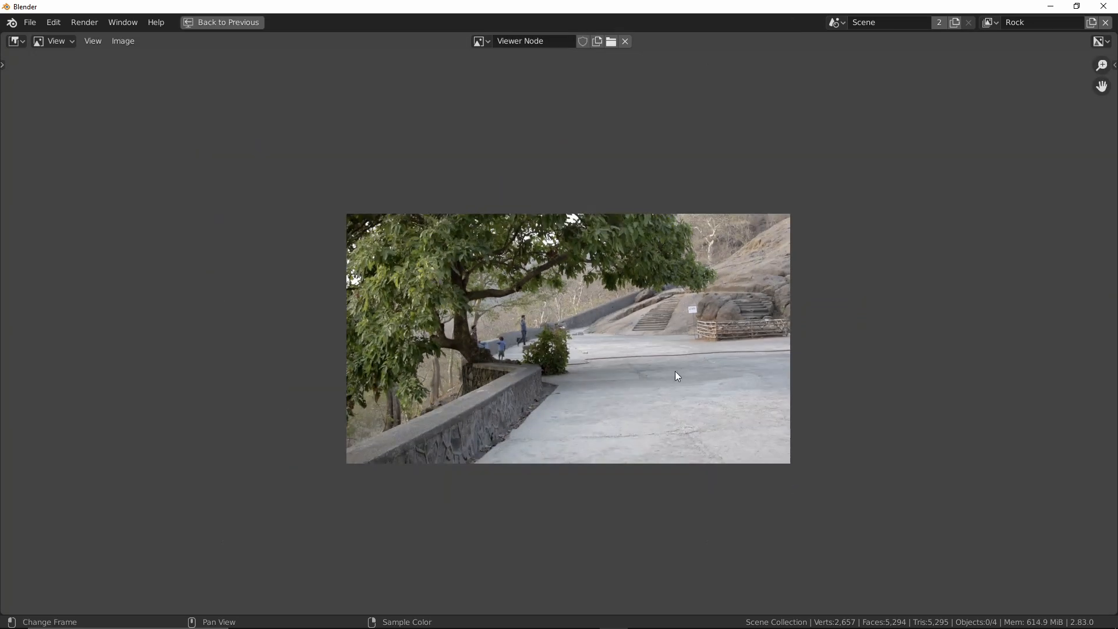
pyautogui.scroll(3, 706, 352)
pyautogui.scroll(-2, 924, 334)
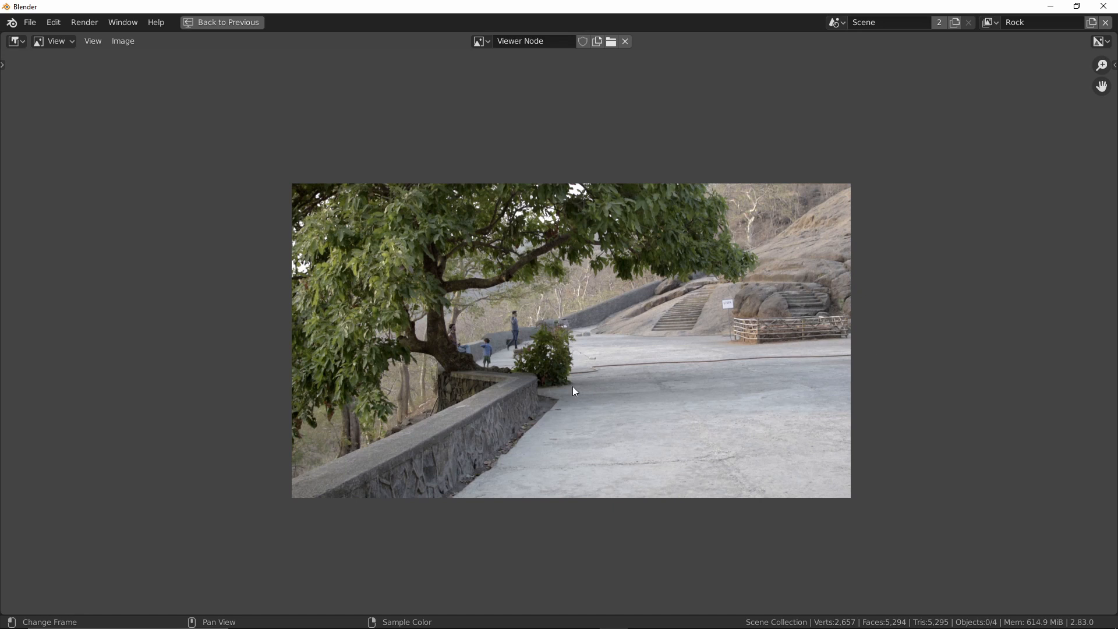
pyautogui.scroll(2, 596, 205)
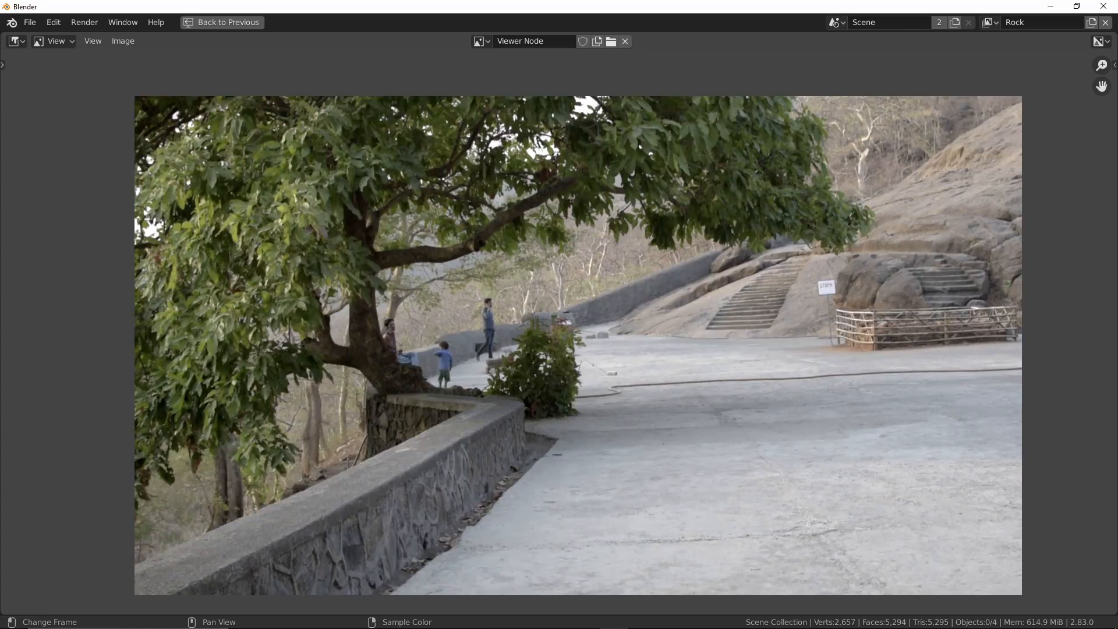
pyautogui.hotkey('ctrl', 'space')
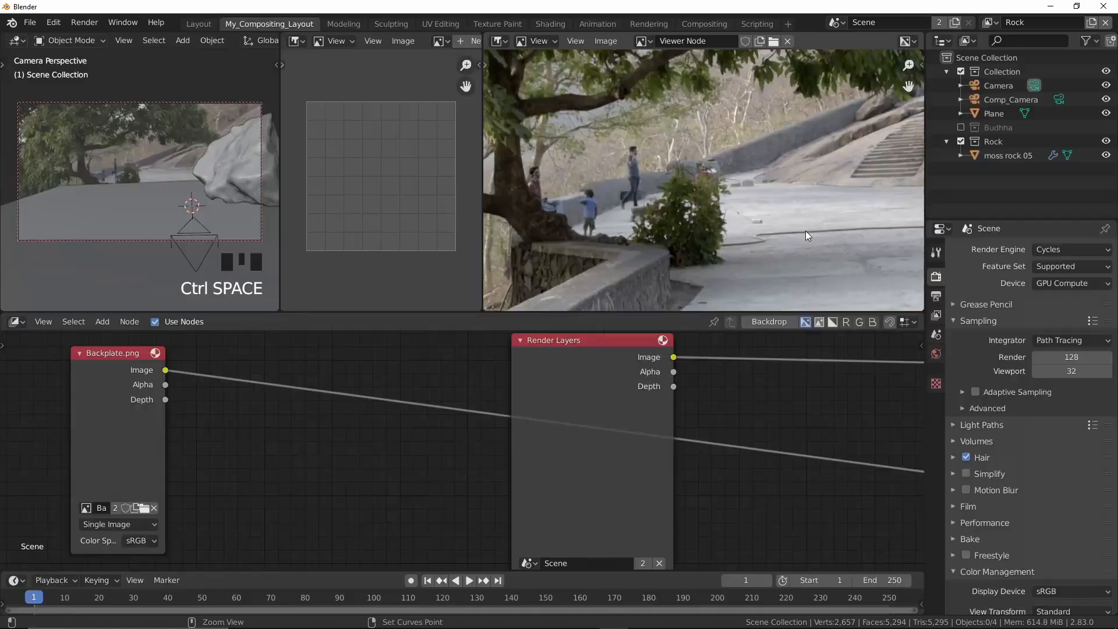
pyautogui.scroll(-2, 663, 176)
pyautogui.scroll(-2, 658, 153)
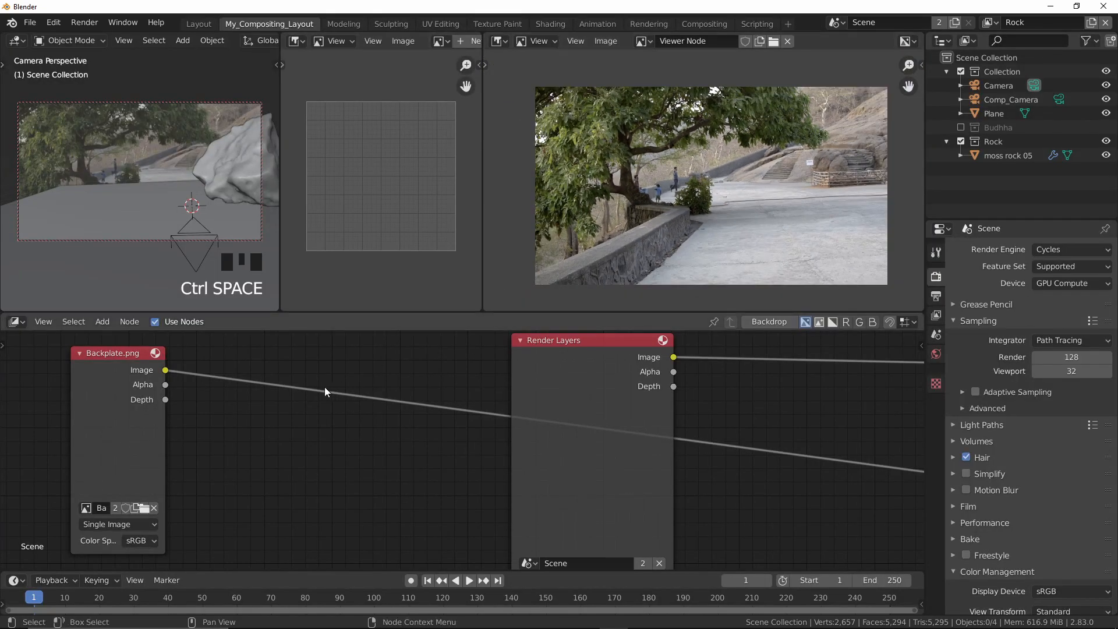
# Assign an Environment Texture to the color of the world background.
pyautogui.click(937, 354)
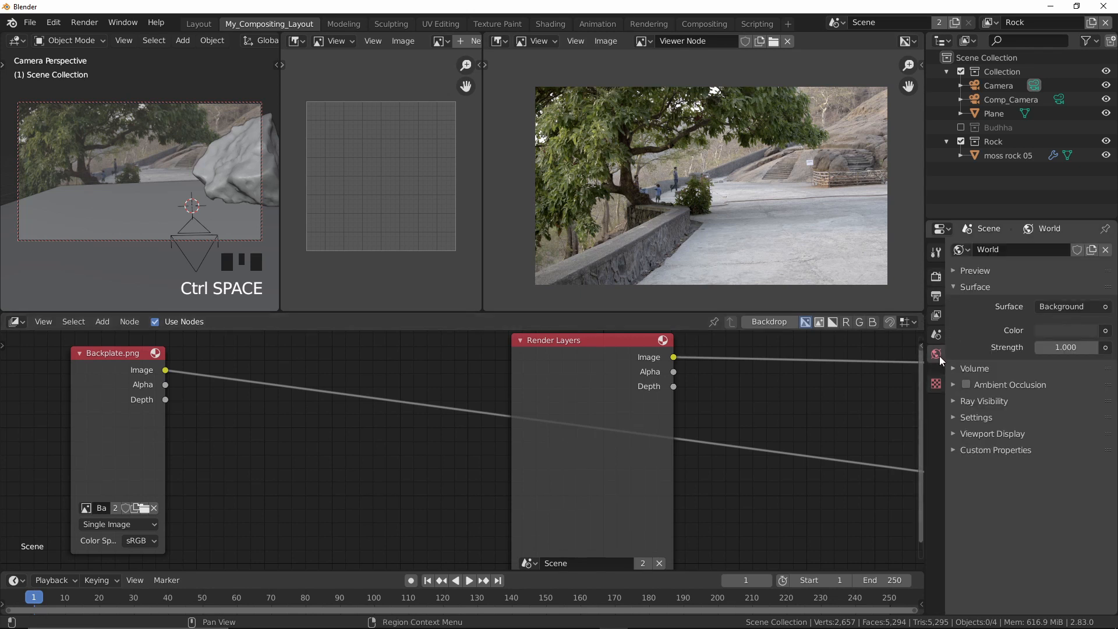
pyautogui.click(1105, 331)
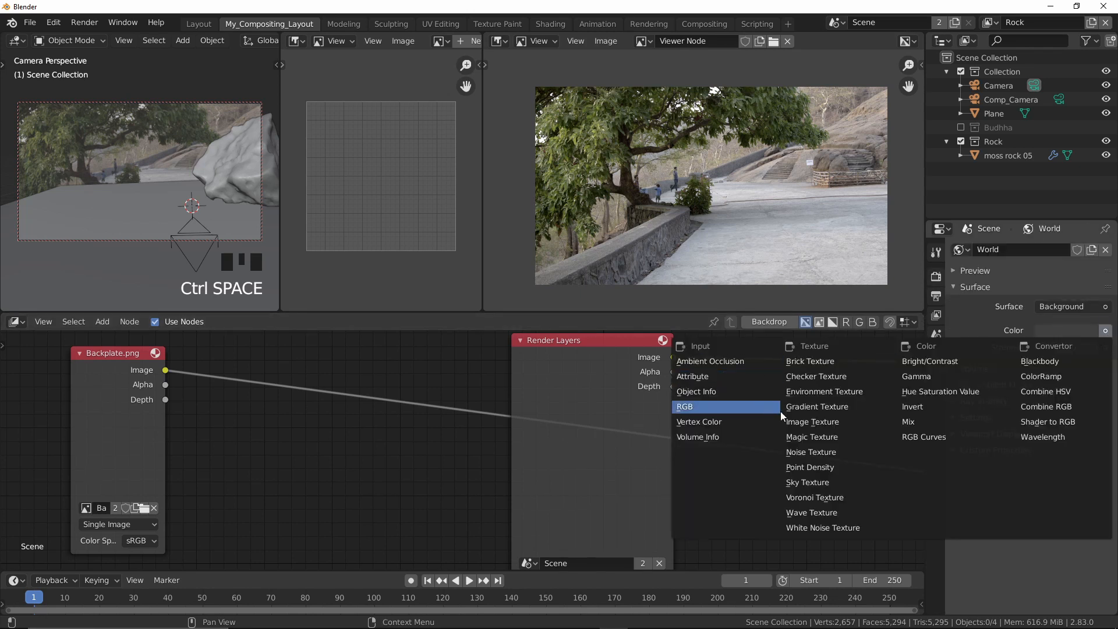
pyautogui.click(833, 390)
# Load small_rural_road_02_4k.hdr from the Buddha_Blend folder in Diamond_members_files as the world's environment image.
pyautogui.click(1095, 348)
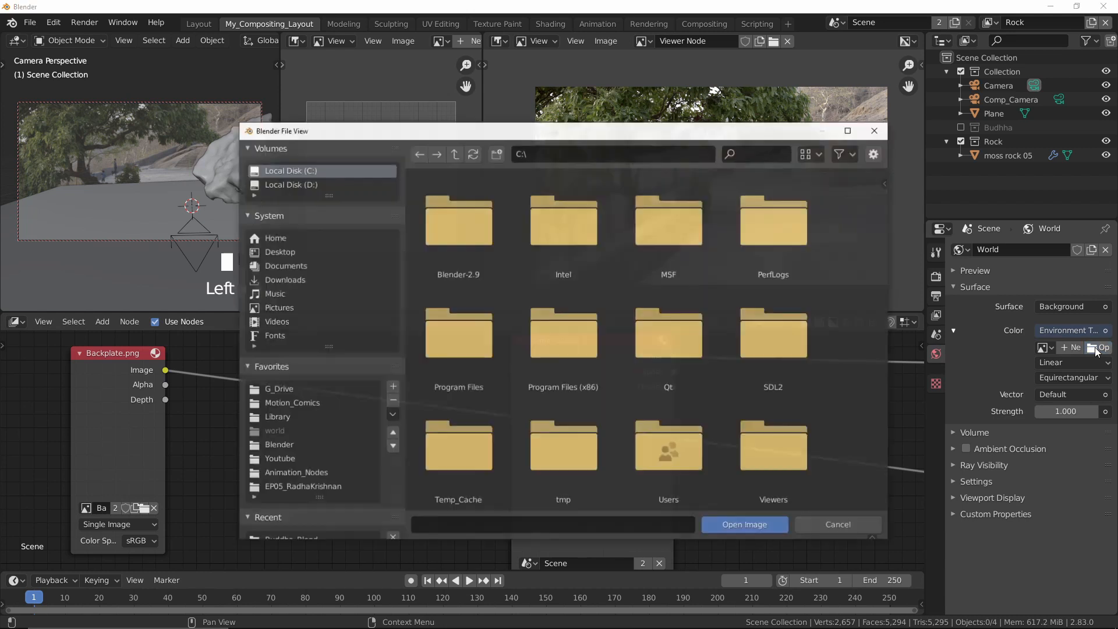
pyautogui.click(296, 251)
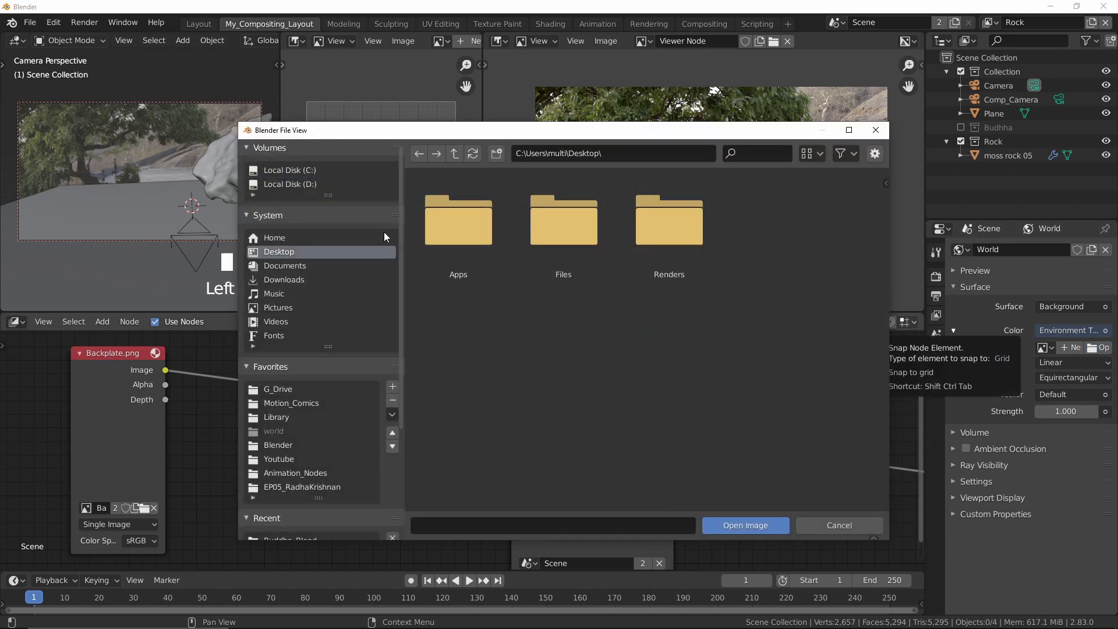
pyautogui.doubleClick(543, 225)
pyautogui.doubleClick(576, 222)
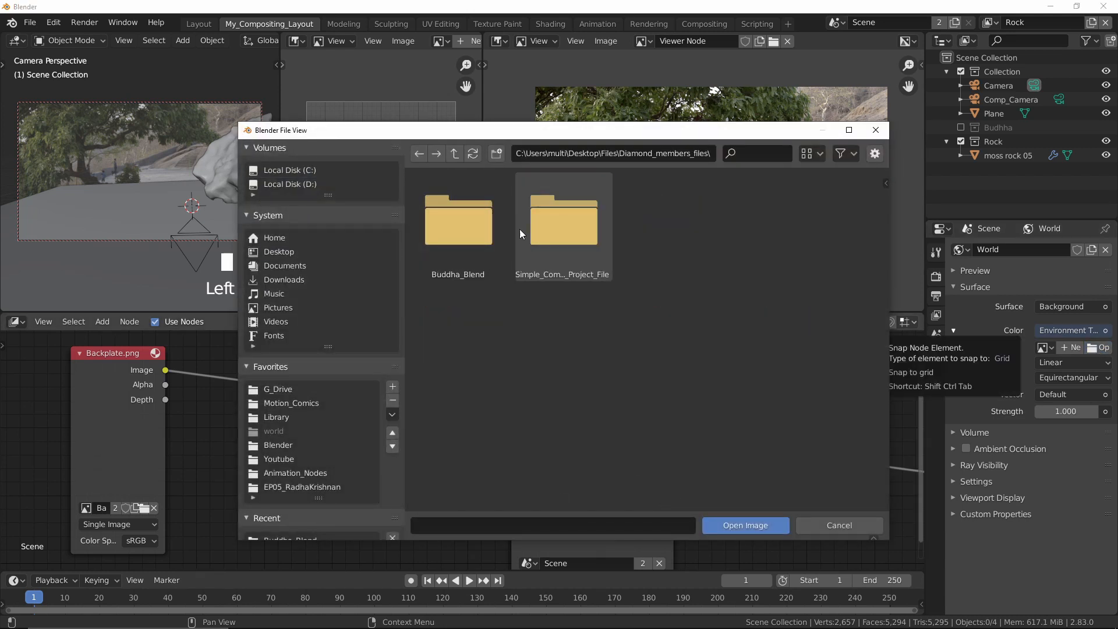
pyautogui.doubleClick(463, 220)
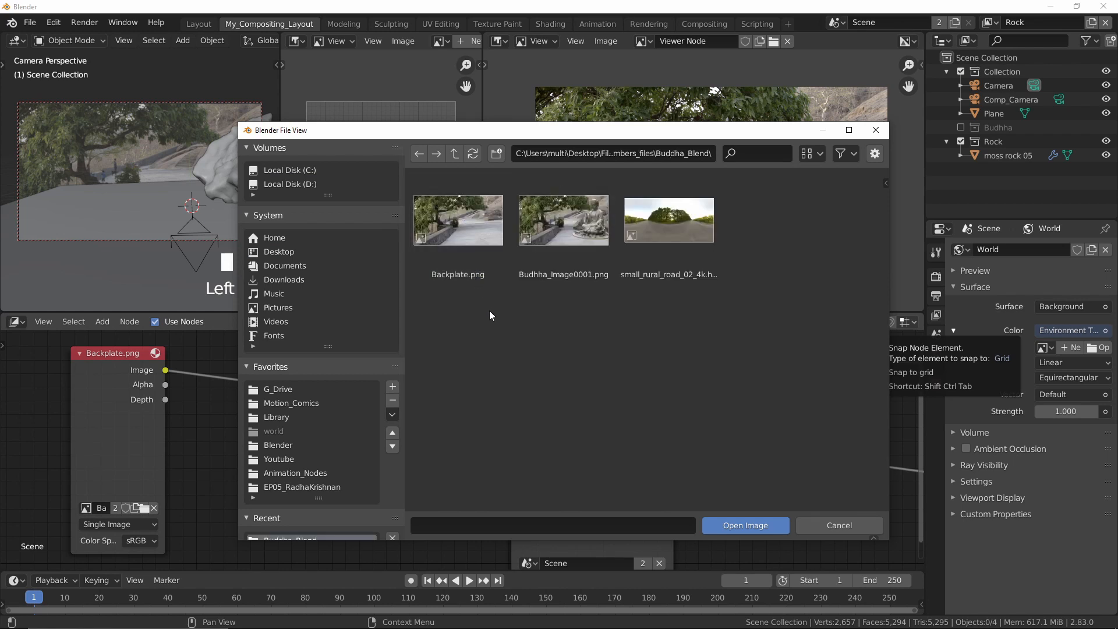
pyautogui.click(676, 239)
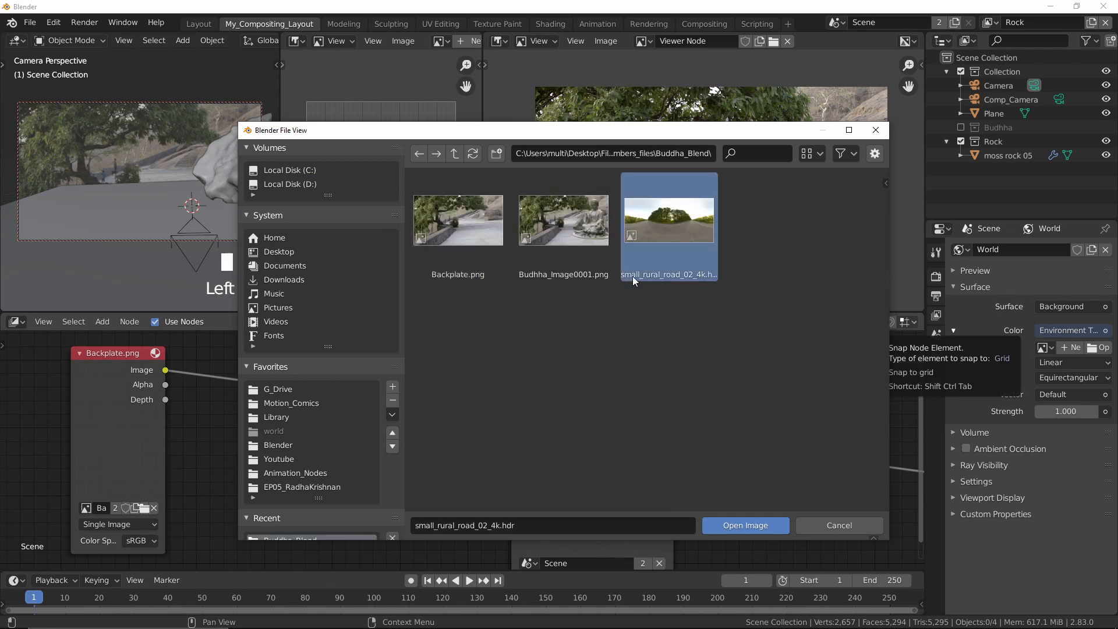
pyautogui.click(753, 525)
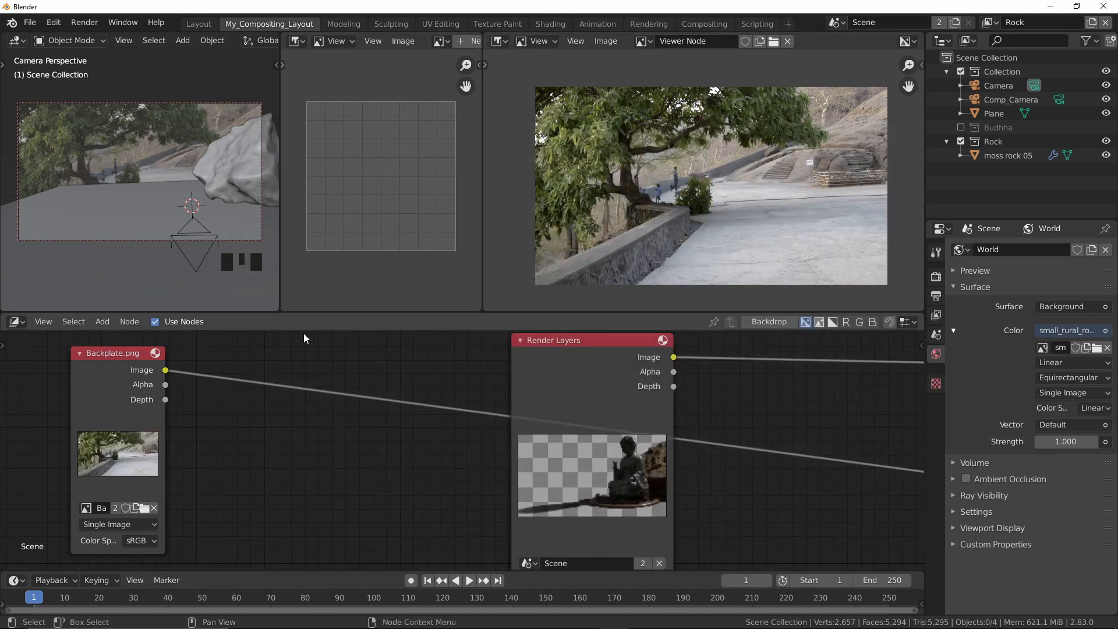
pyautogui.click(15, 322)
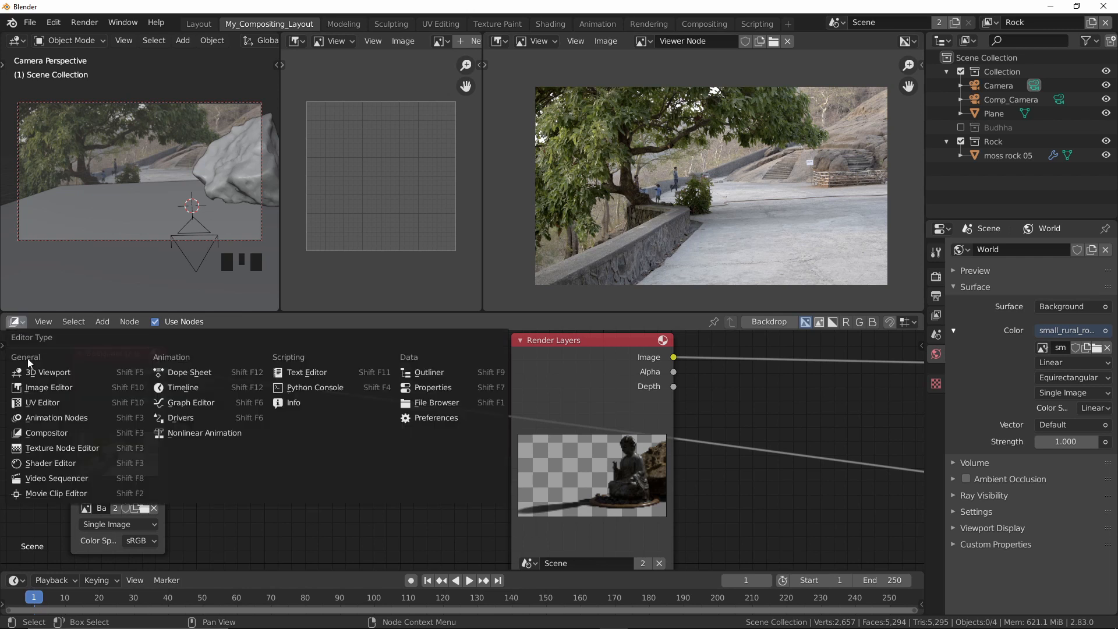
pyautogui.click(46, 432)
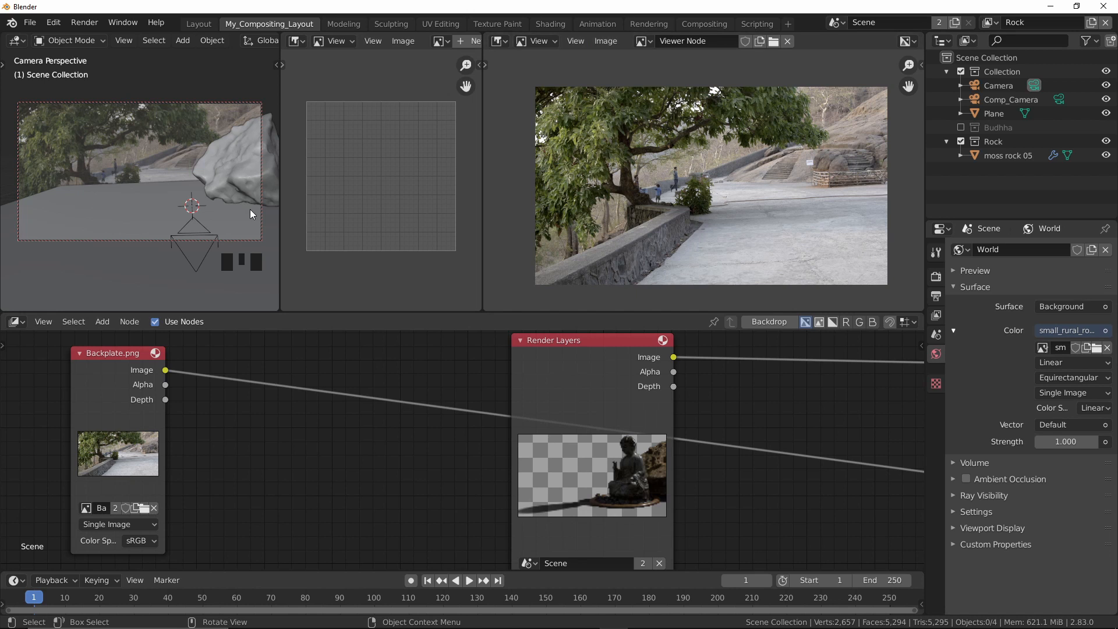
# Switch the Layout workspace to the Master view layer, render the frame to check the HDR lighting, and close the result.
pyautogui.click(199, 24)
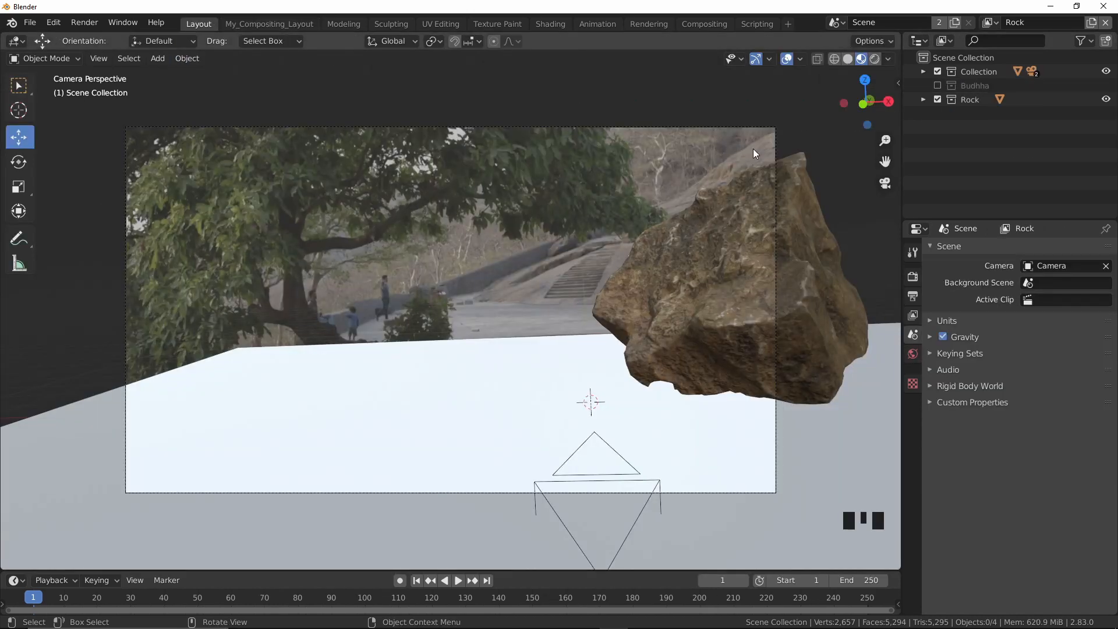
pyautogui.click(989, 23)
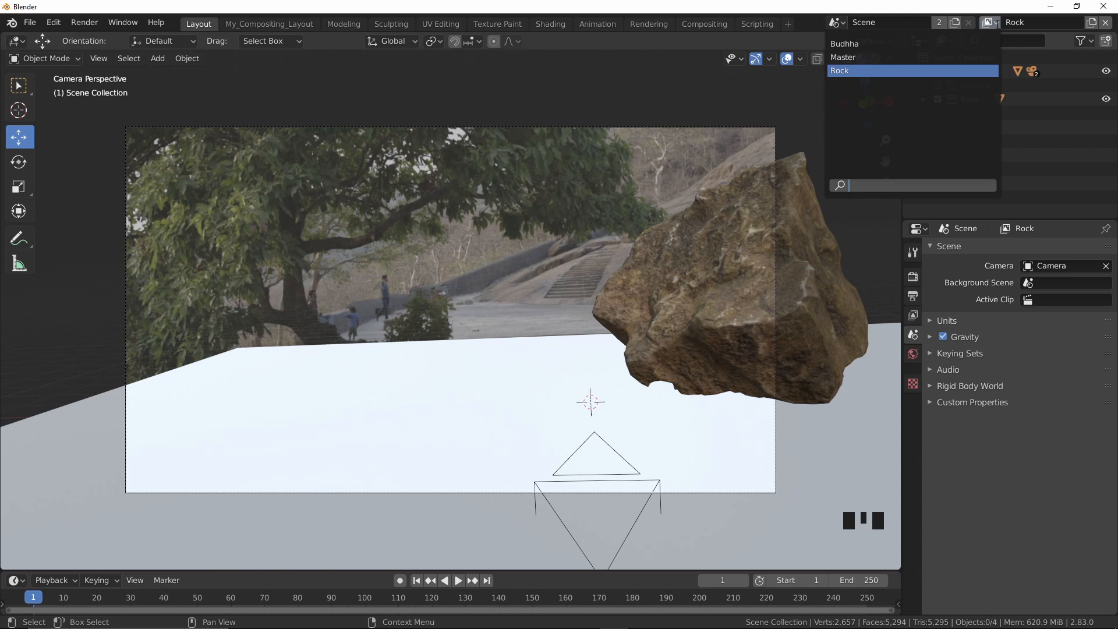
pyautogui.click(877, 57)
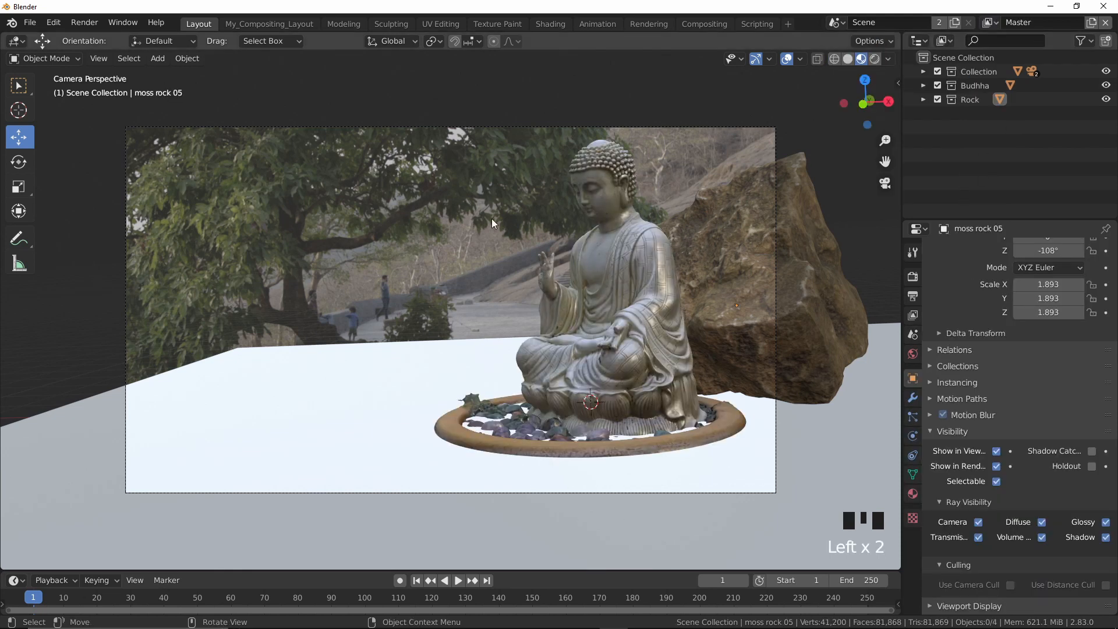
pyautogui.press('F12')
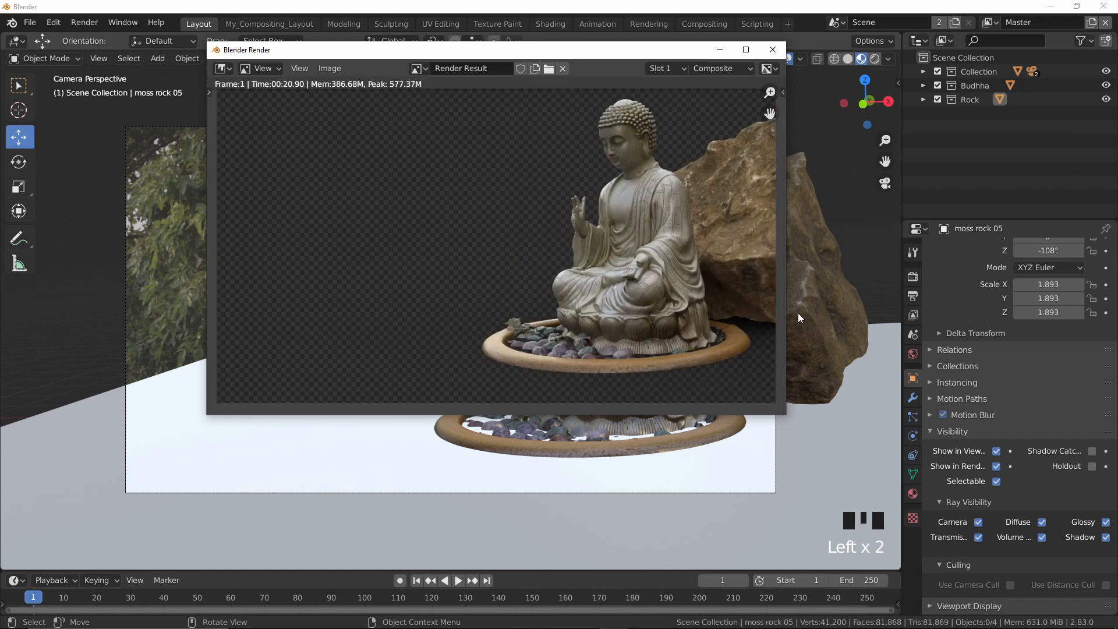
pyautogui.click(773, 50)
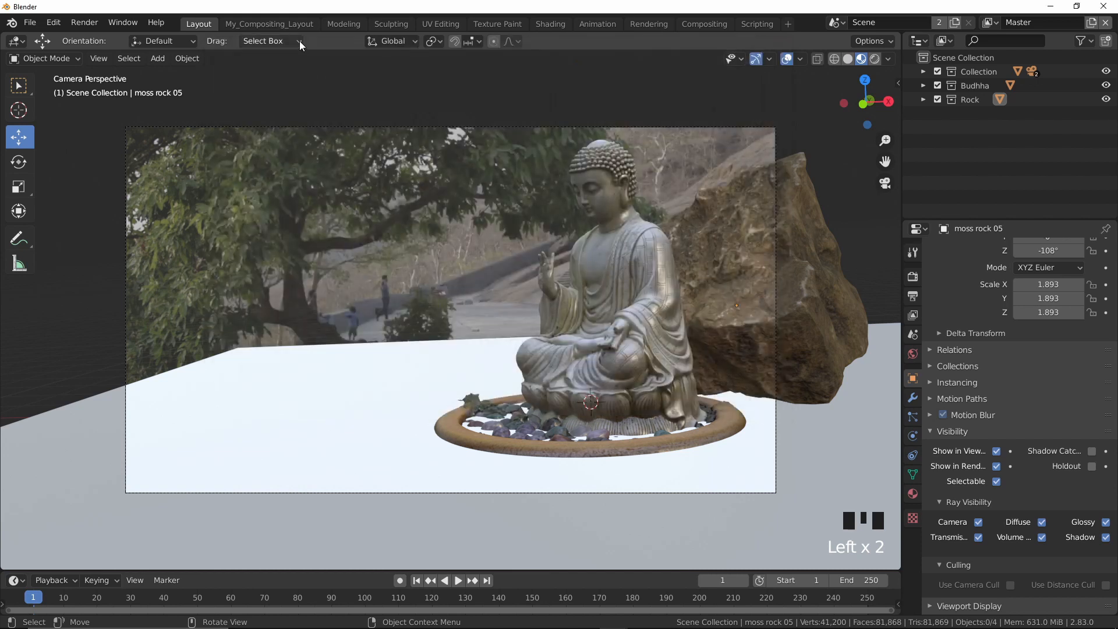
# Examine the shadows around the wall, bush and people in the backplate photo in My_Compositing_Layout.
pyautogui.click(280, 26)
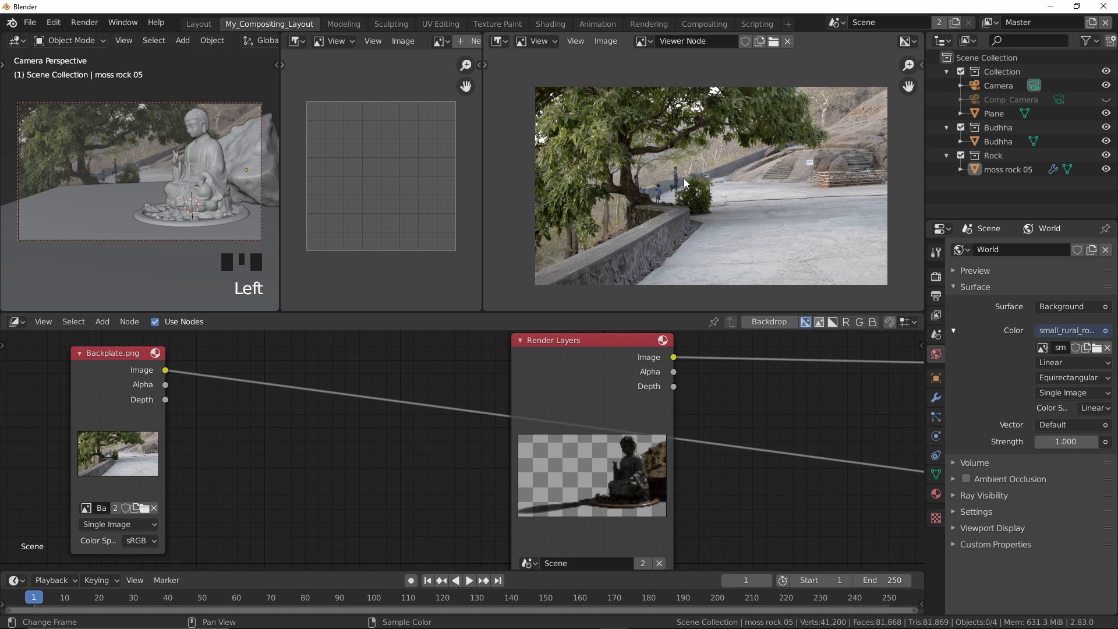
pyautogui.scroll(2, 683, 178)
pyautogui.scroll(2, 620, 181)
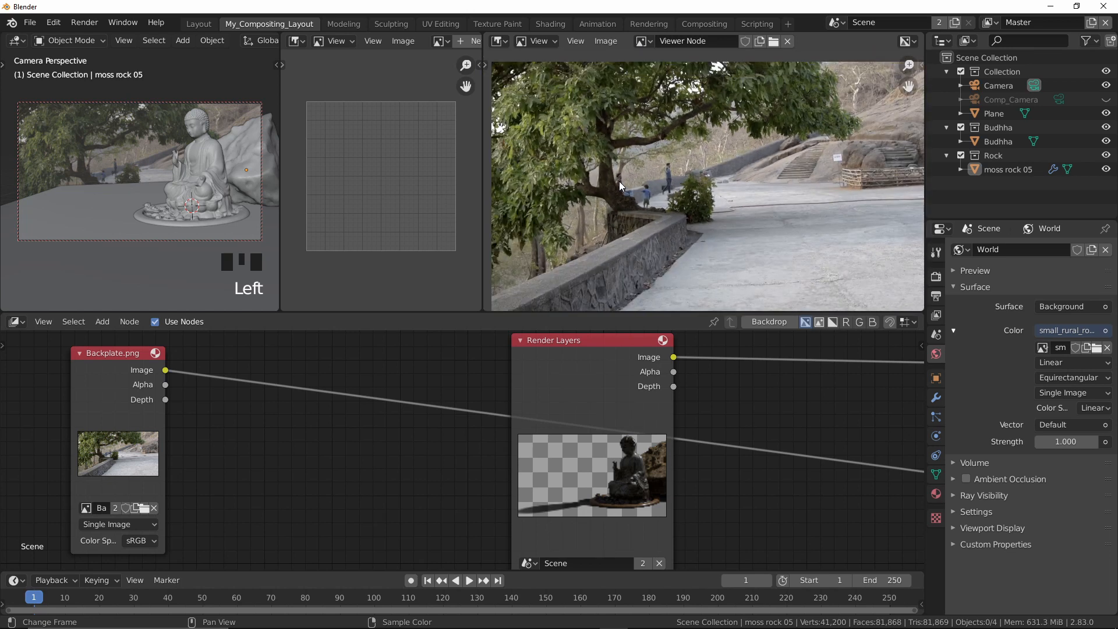
pyautogui.scroll(2, 695, 257)
pyautogui.scroll(-2, 695, 257)
pyautogui.scroll(4, 694, 257)
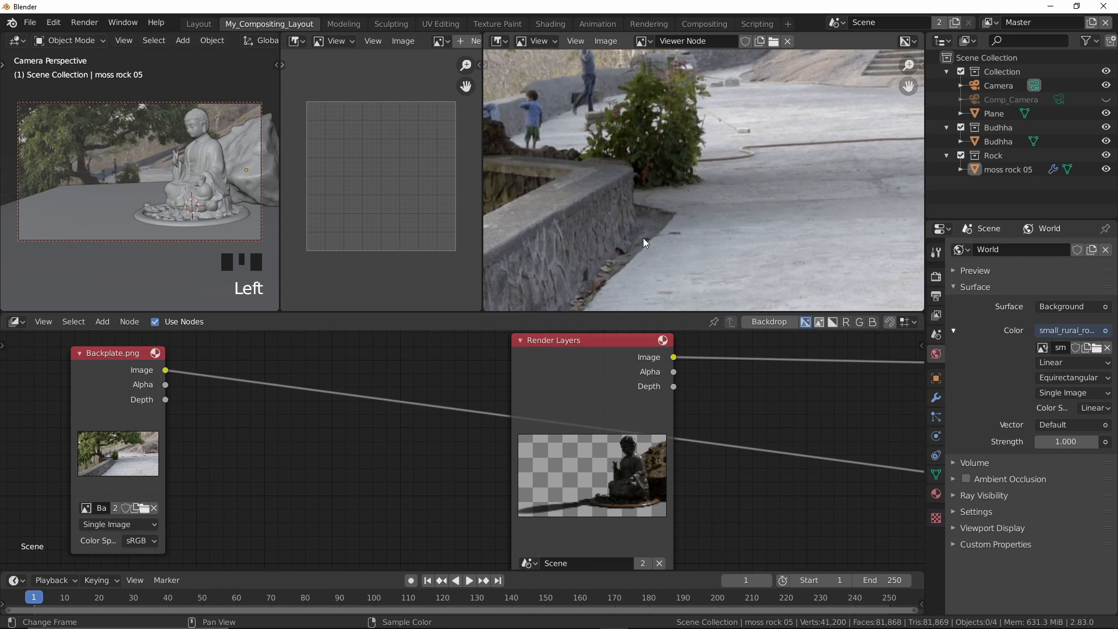
pyautogui.scroll(-1, 708, 228)
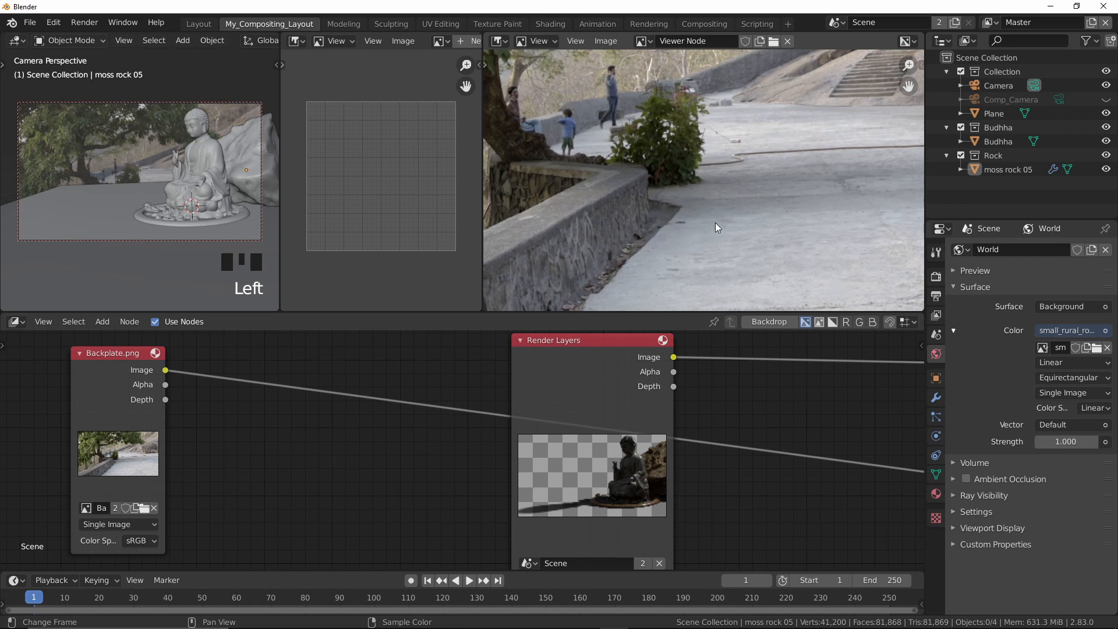
pyautogui.scroll(-6, 708, 156)
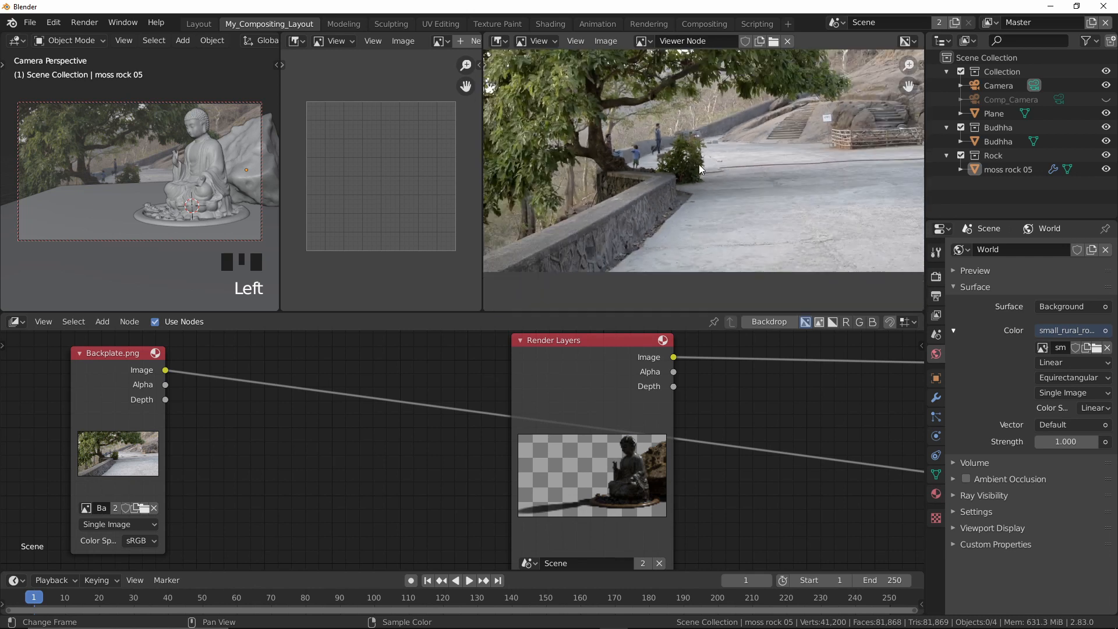
pyautogui.scroll(6, 708, 156)
pyautogui.moveTo(708, 155); pyautogui.dragTo(724, 253, button='middle')
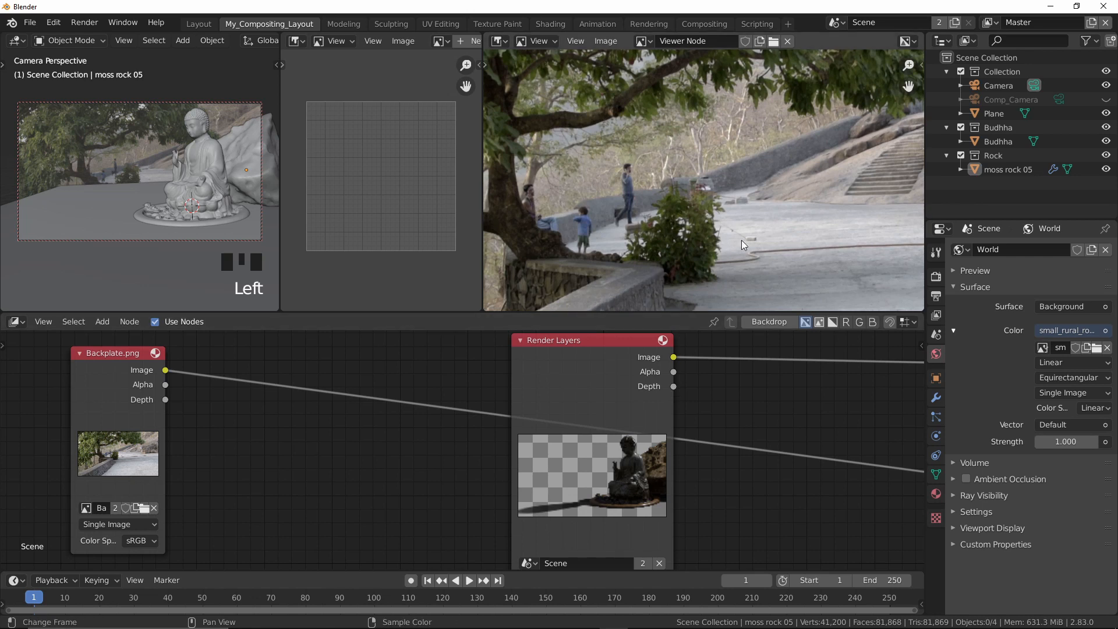
# Render the frame from the Layout workspace, examine the Buddha and rock under the HDR lighting, and close the result.
pyautogui.click(704, 25)
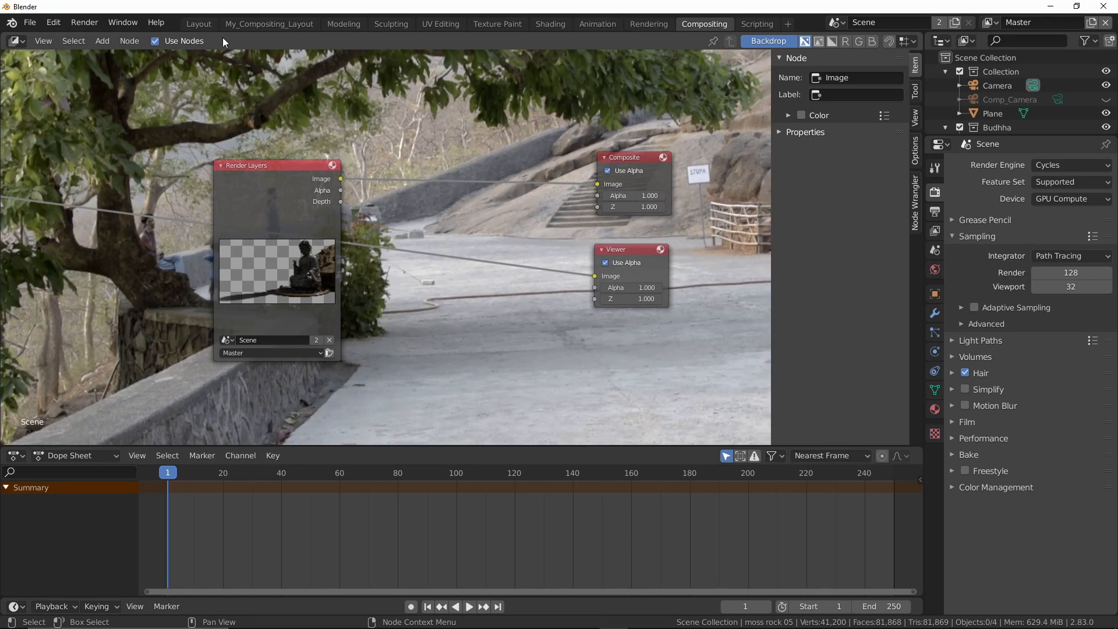
pyautogui.click(199, 24)
pyautogui.press('F12')
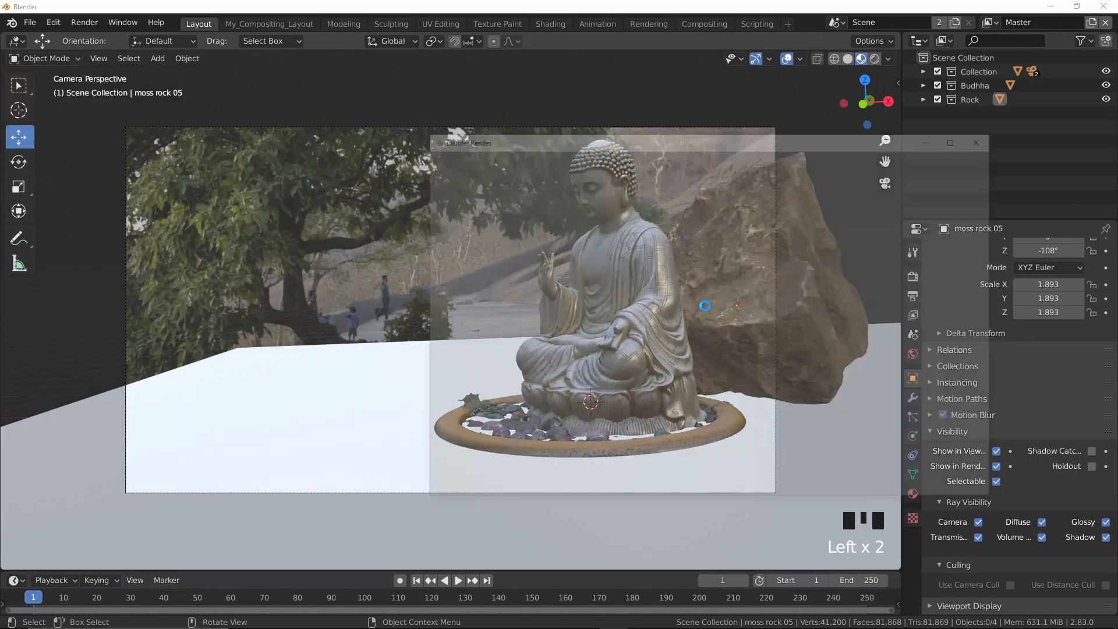
pyautogui.moveTo(733, 145); pyautogui.dragTo(593, 92)
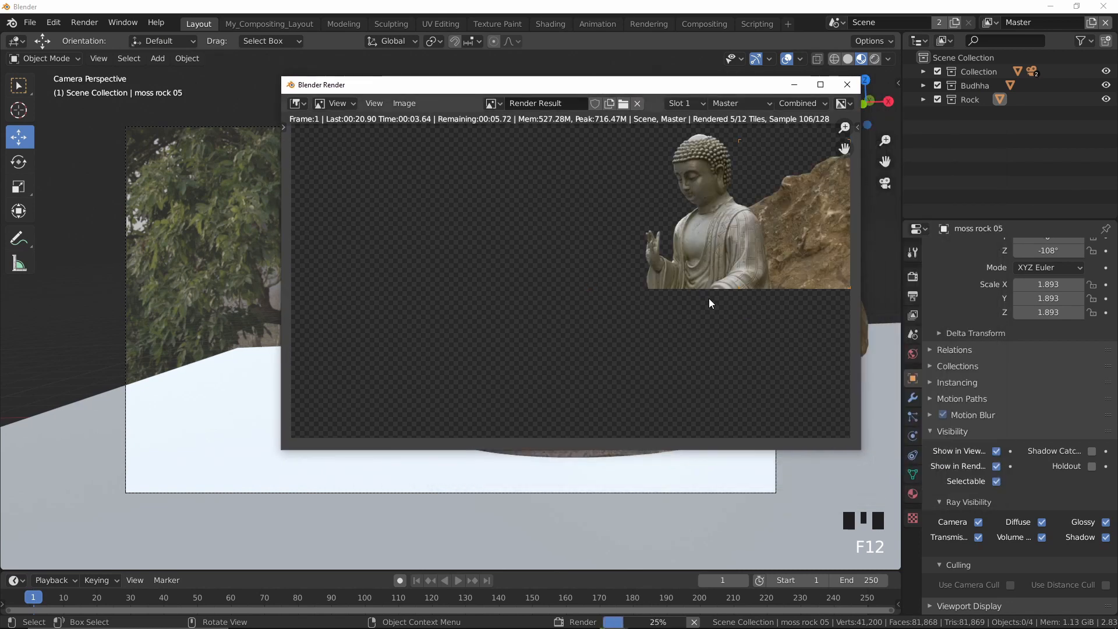
pyautogui.scroll(3, 725, 261)
pyautogui.moveTo(802, 243); pyautogui.dragTo(551, 322, button='middle')
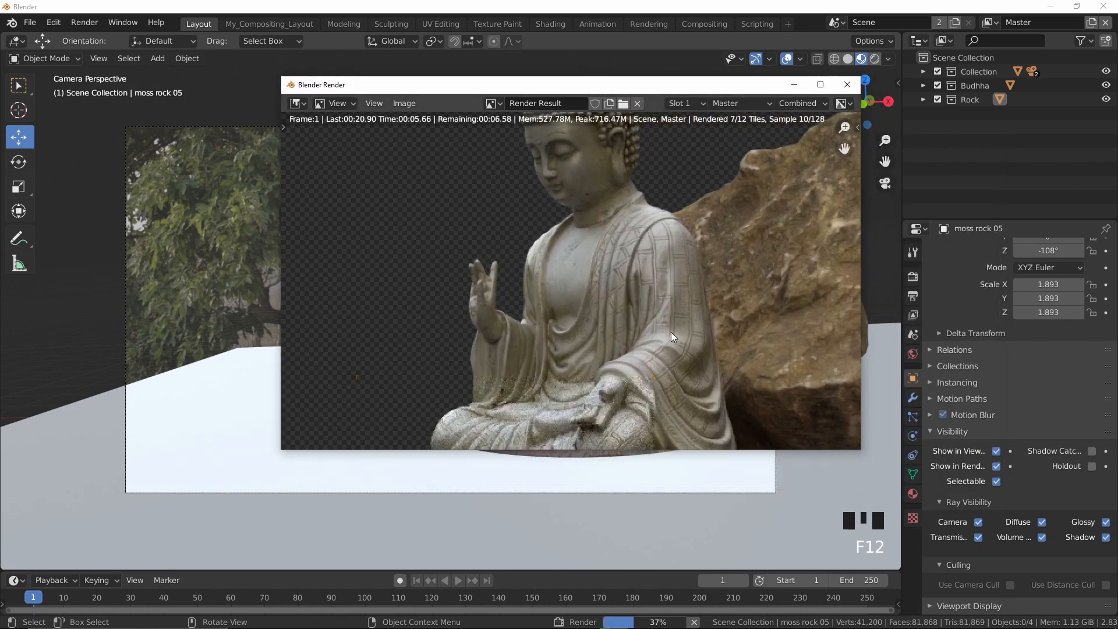
pyautogui.moveTo(643, 376); pyautogui.dragTo(691, 200, button='middle')
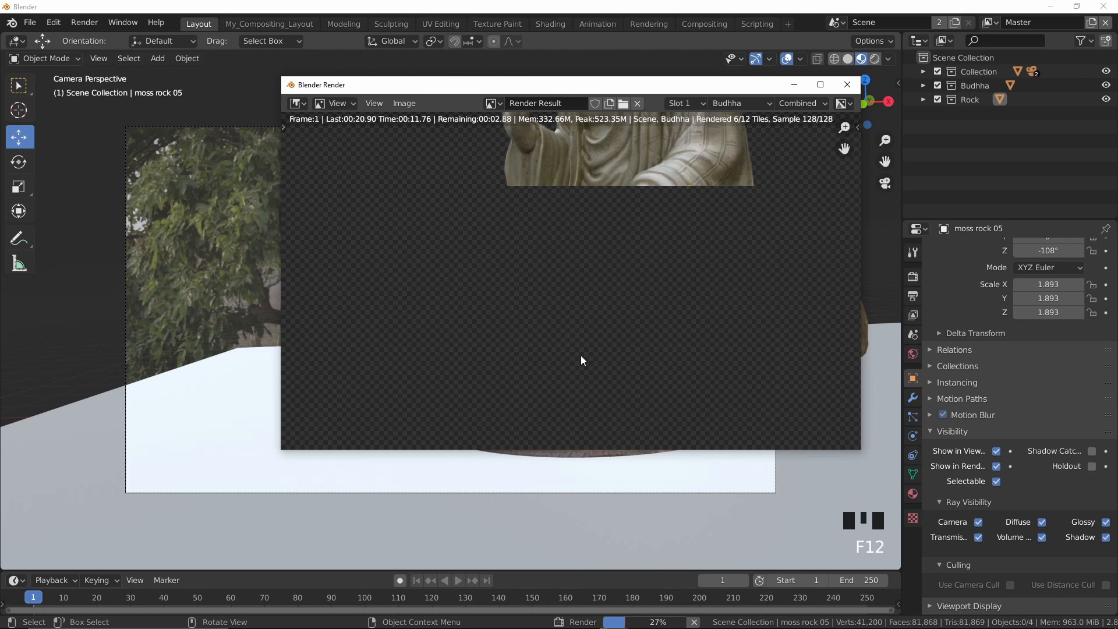
pyautogui.scroll(-2, 600, 354)
pyautogui.moveTo(645, 320); pyautogui.dragTo(705, 360, button='middle')
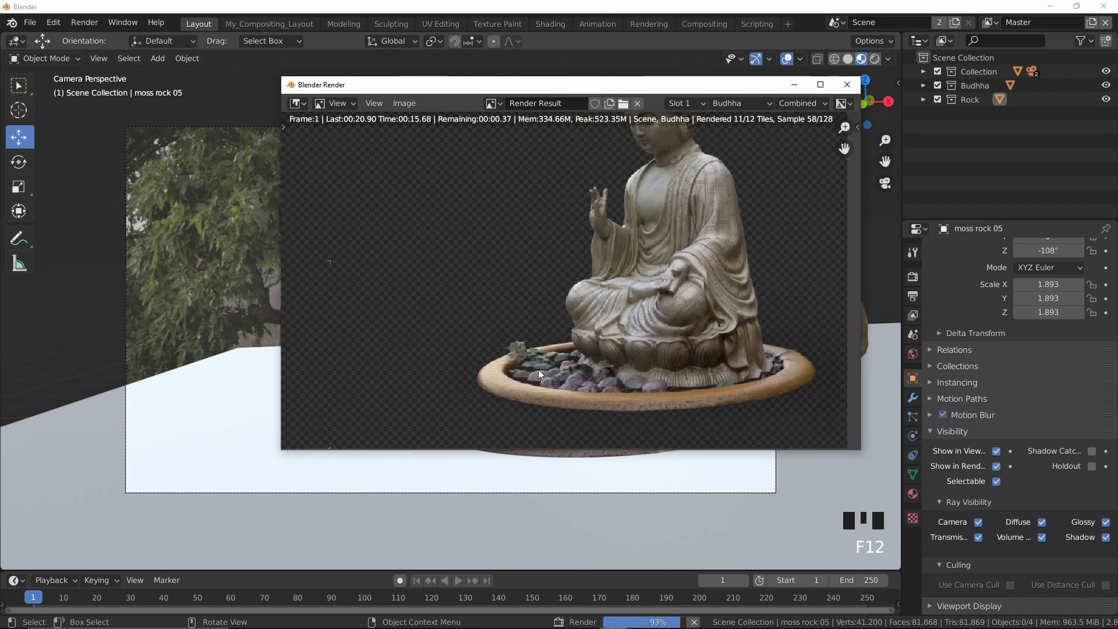
pyautogui.scroll(-3, 658, 306)
pyautogui.moveTo(713, 285); pyautogui.dragTo(723, 285, button='middle')
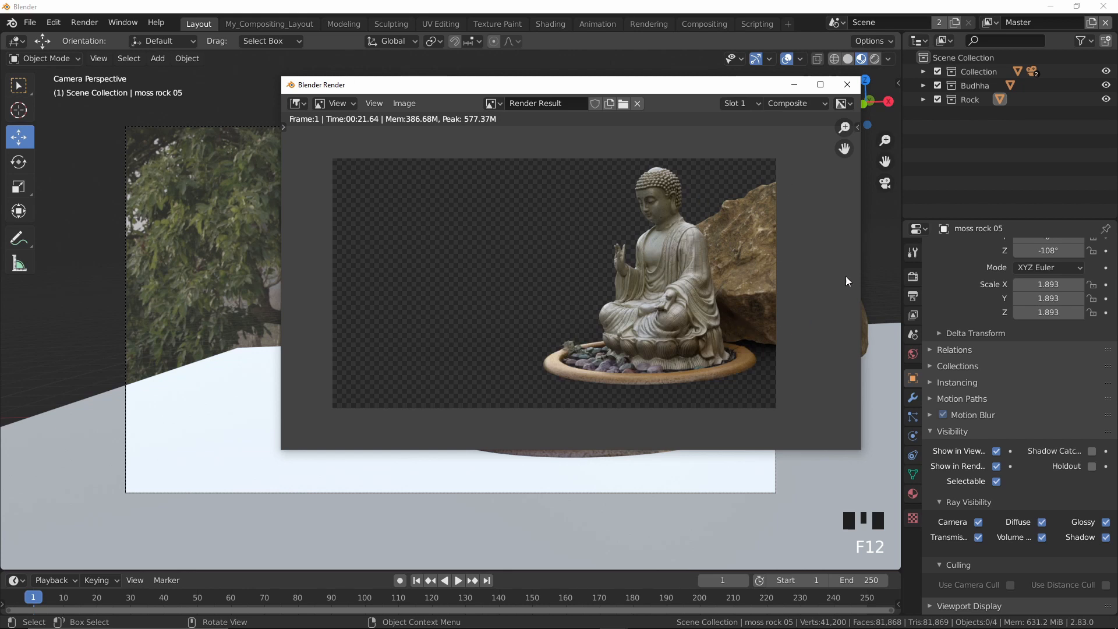
pyautogui.click(847, 84)
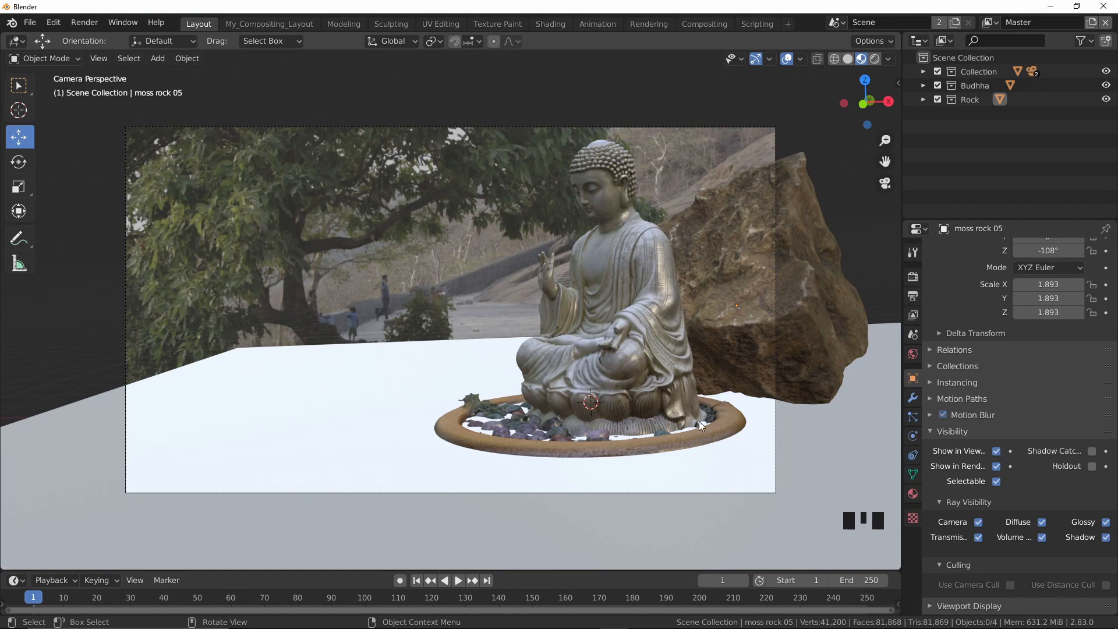
pyautogui.click(913, 277)
pyautogui.click(913, 297)
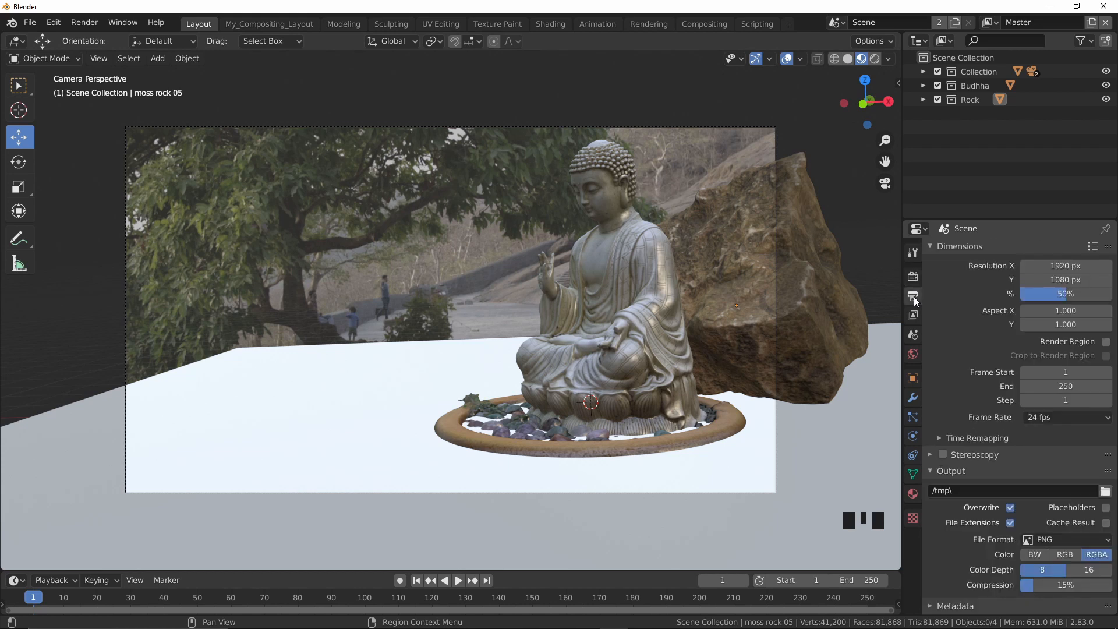
pyautogui.click(914, 282)
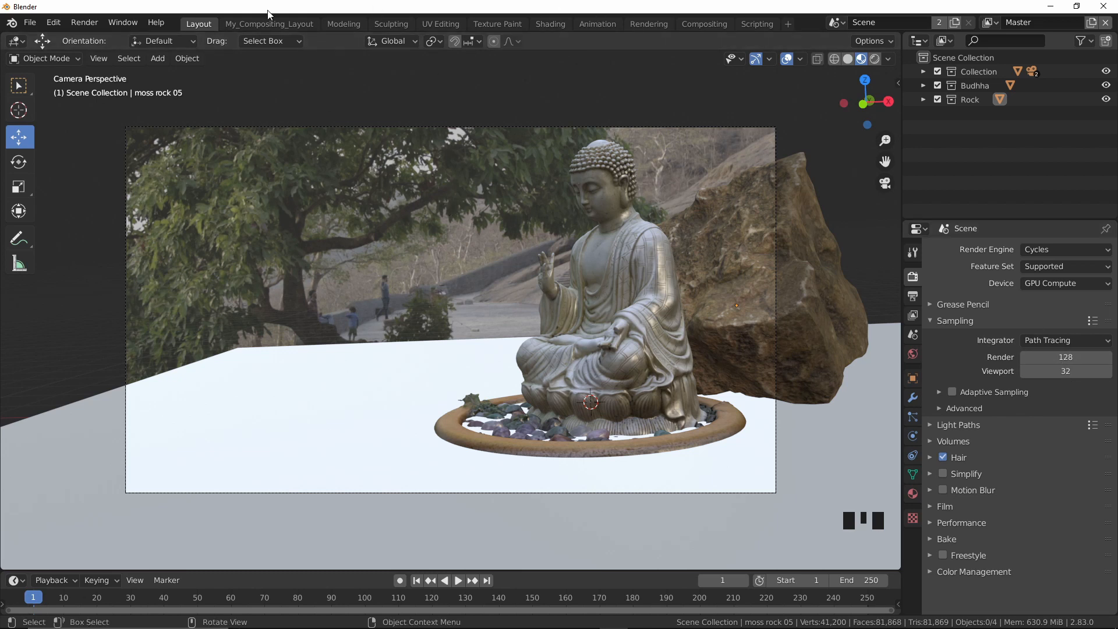
# In My_Compositing_Layout, preview the Budhha, Rock and Master view layers one after another in the Render Layers node.
pyautogui.click(278, 27)
pyautogui.moveTo(402, 366); pyautogui.dragTo(197, 356, button='middle')
pyautogui.scroll(-3, 500, 425)
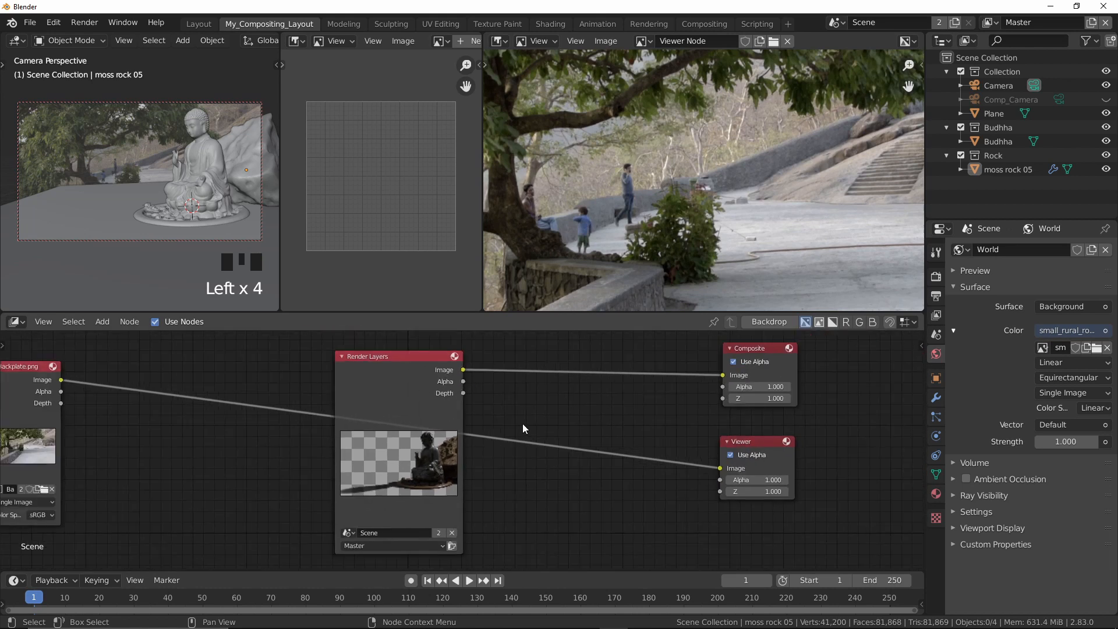
pyautogui.click(437, 545)
pyautogui.click(403, 565)
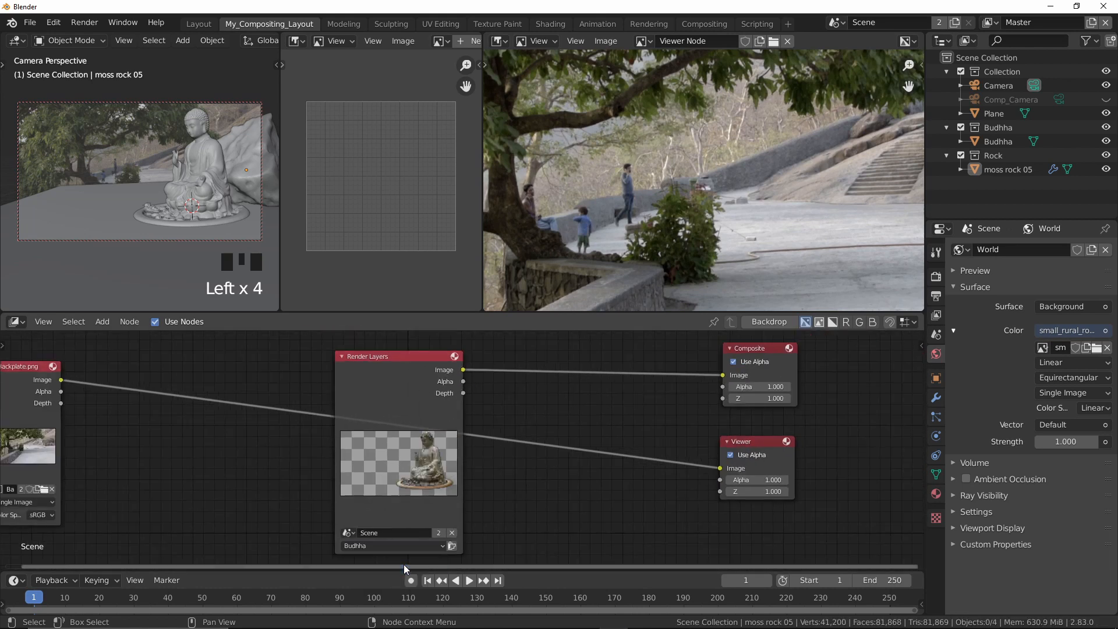
pyautogui.click(414, 544)
pyautogui.click(396, 581)
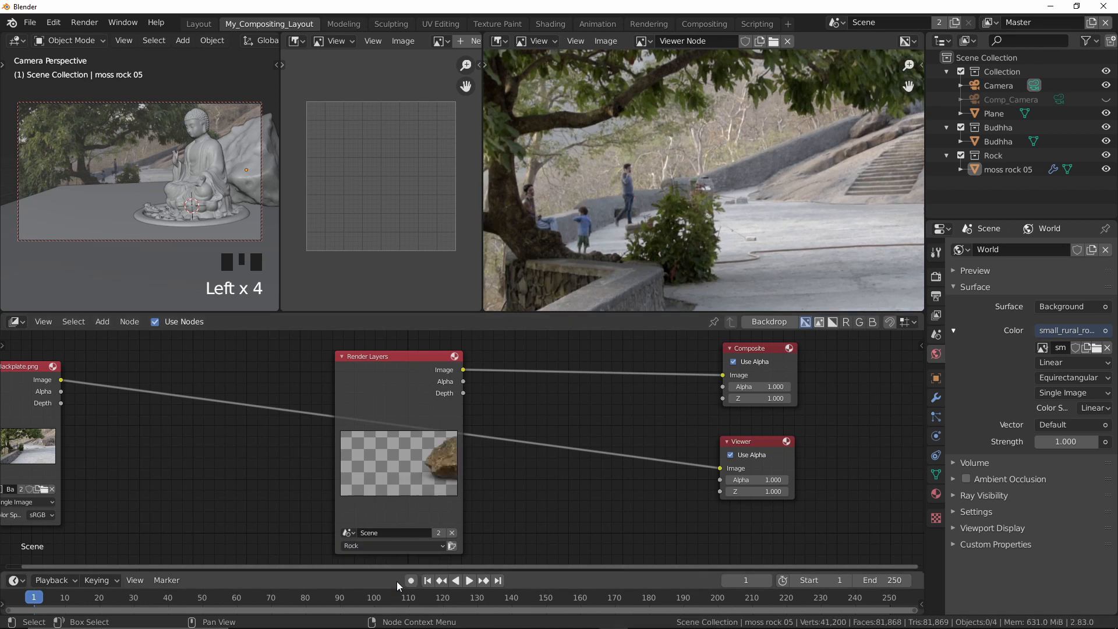
pyautogui.click(402, 546)
pyautogui.click(363, 558)
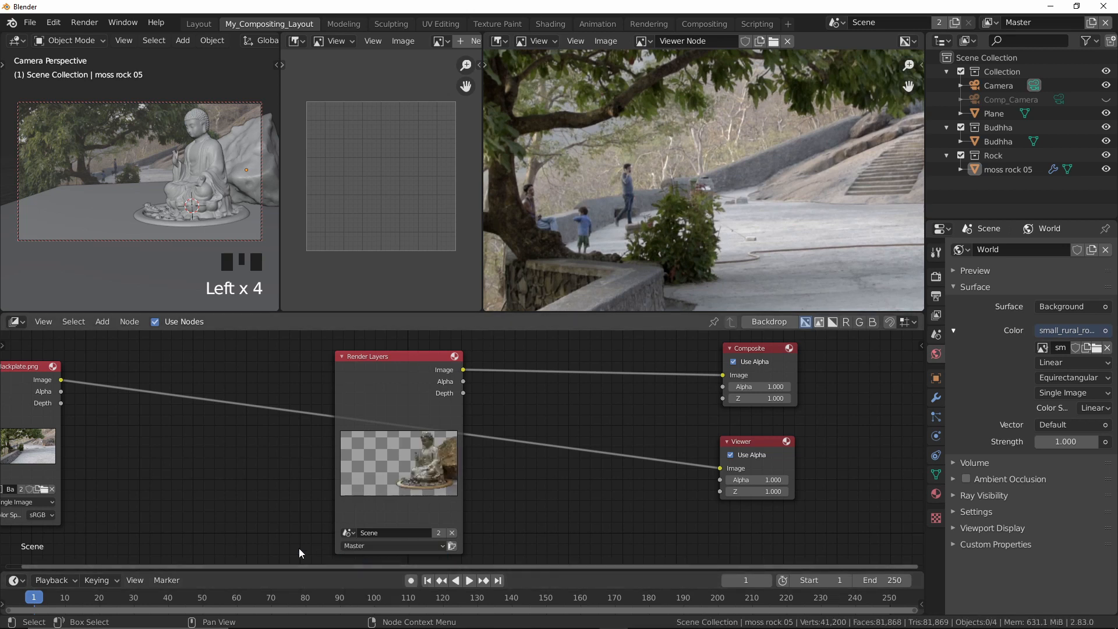
# Arrange the compositor nodes with the Backplate image node above and the Render Layers node below it.
pyautogui.moveTo(409, 380); pyautogui.dragTo(226, 438)
pyautogui.moveTo(393, 388); pyautogui.dragTo(696, 360, button='middle')
pyautogui.moveTo(352, 373); pyautogui.dragTo(295, 361)
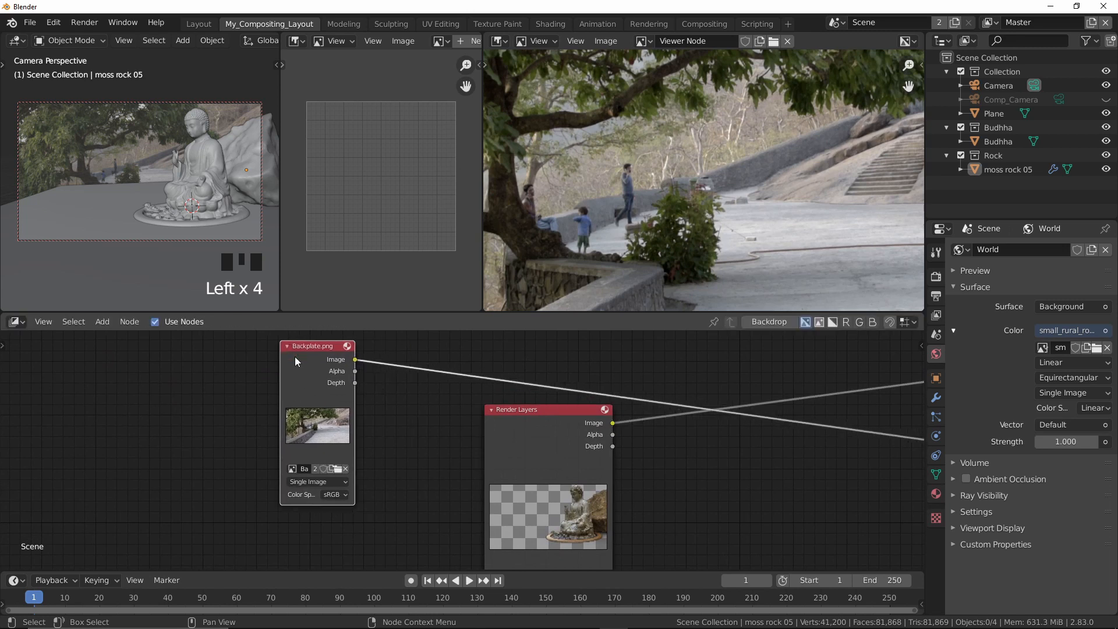
pyautogui.moveTo(550, 450); pyautogui.dragTo(480, 449)
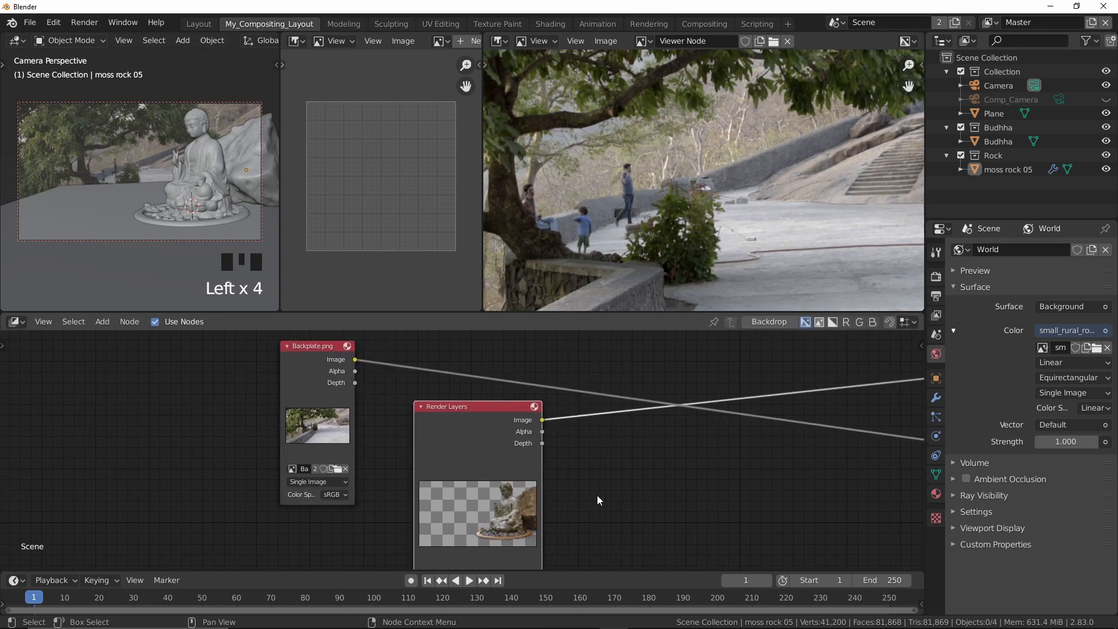
# Maximize the node editor and set the Render Layers node to the Budhha view layer.
pyautogui.moveTo(602, 474); pyautogui.dragTo(495, 369, button='middle')
pyautogui.scroll(3, 410, 492)
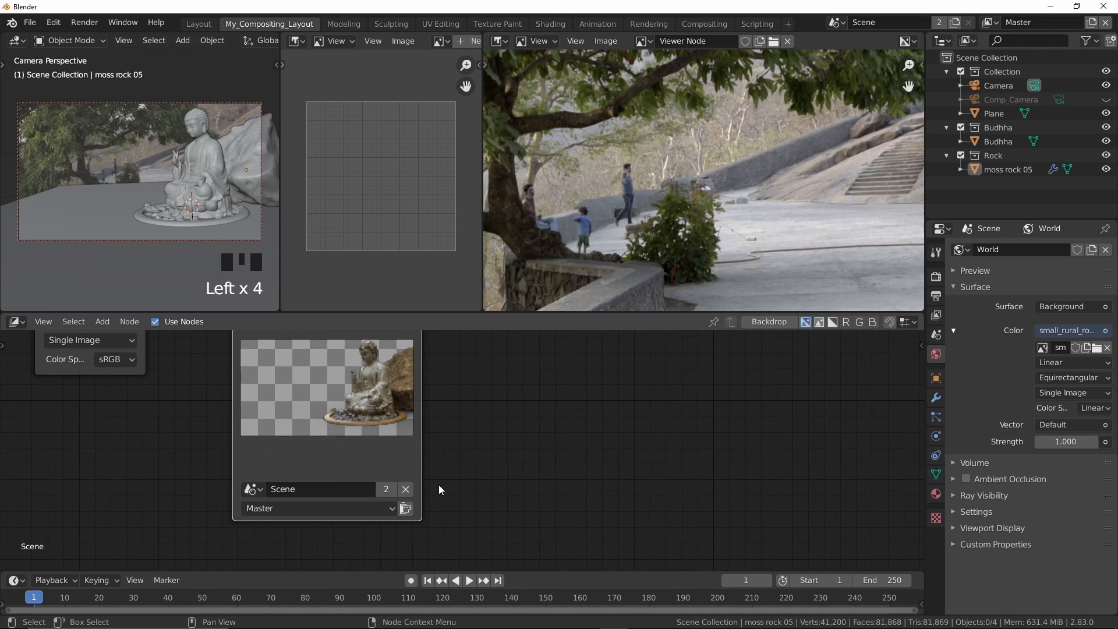
pyautogui.hotkey('ctrl', 'space')
pyautogui.scroll(2, 500, 363)
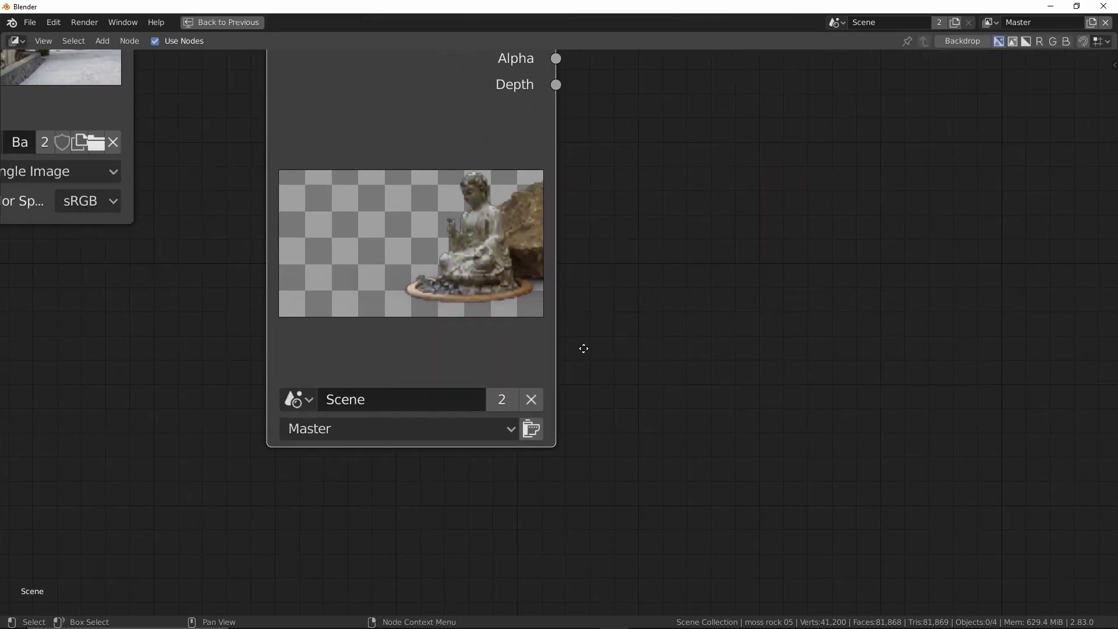
pyautogui.click(372, 423)
pyautogui.click(366, 478)
pyautogui.moveTo(474, 389); pyautogui.dragTo(452, 597, button='middle')
pyautogui.scroll(-4, 399, 210)
pyautogui.moveTo(609, 340); pyautogui.dragTo(506, 382, button='middle')
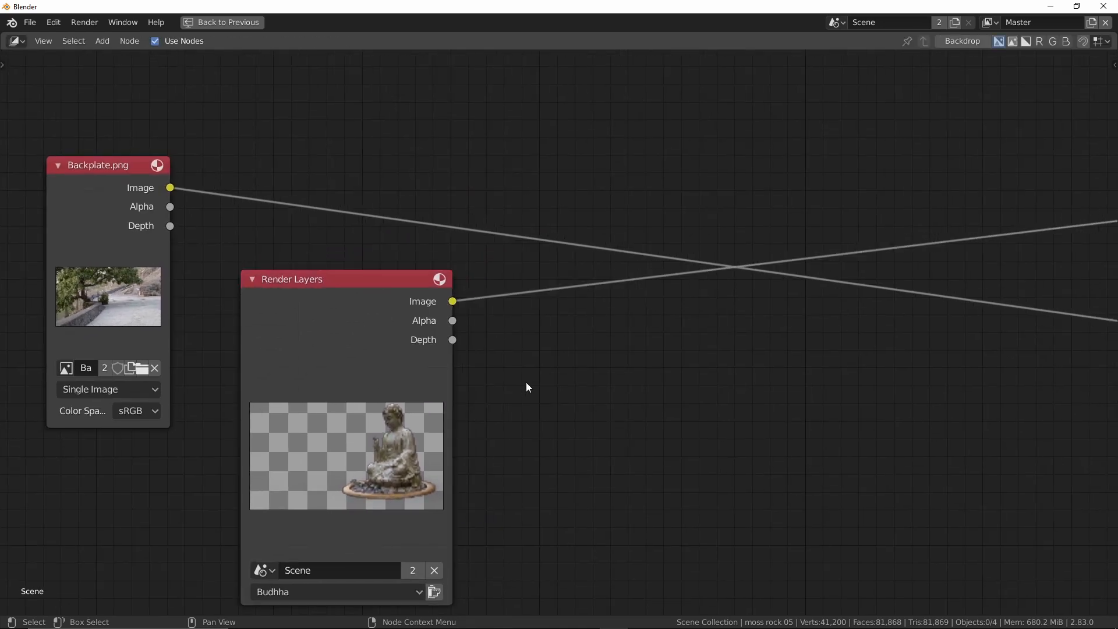
# Add an Alpha Over node between the Render Layers node and the output nodes.
pyautogui.hotkey('shift', 'a')
pyautogui.click(505, 382)
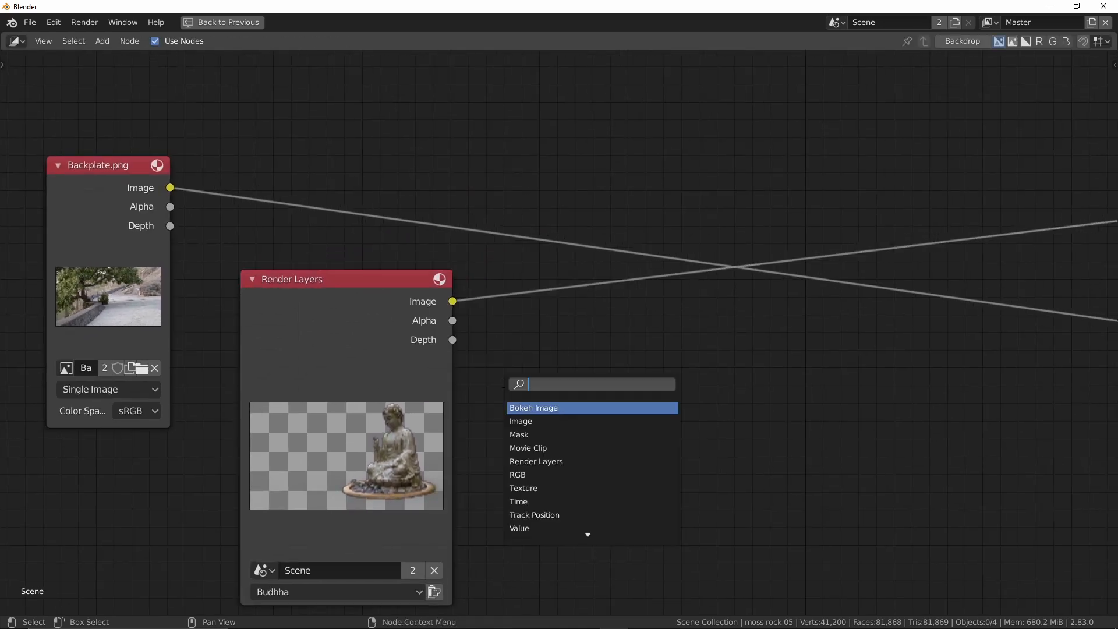
pyautogui.write('alpha')
pyautogui.press('Return')
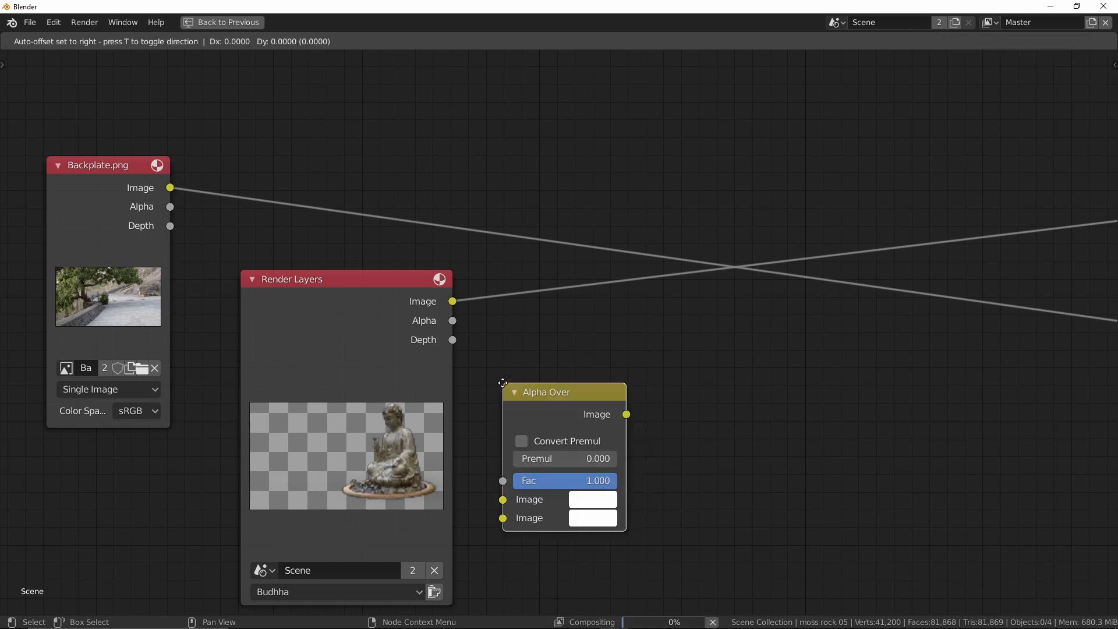
pyautogui.click(610, 317)
# Connect Backplate to the first and Render Layers to the second image input of Alpha Over, and send its output to the Viewer.
pyautogui.moveTo(170, 188); pyautogui.dragTo(609, 434)
pyautogui.moveTo(454, 302); pyautogui.dragTo(610, 453)
pyautogui.keyDown('ctrl'); pyautogui.keyDown('shift'); pyautogui.click(664, 333); pyautogui.keyUp('shift'); pyautogui.keyUp('ctrl')
pyautogui.moveTo(449, 342); pyautogui.dragTo(427, 464)
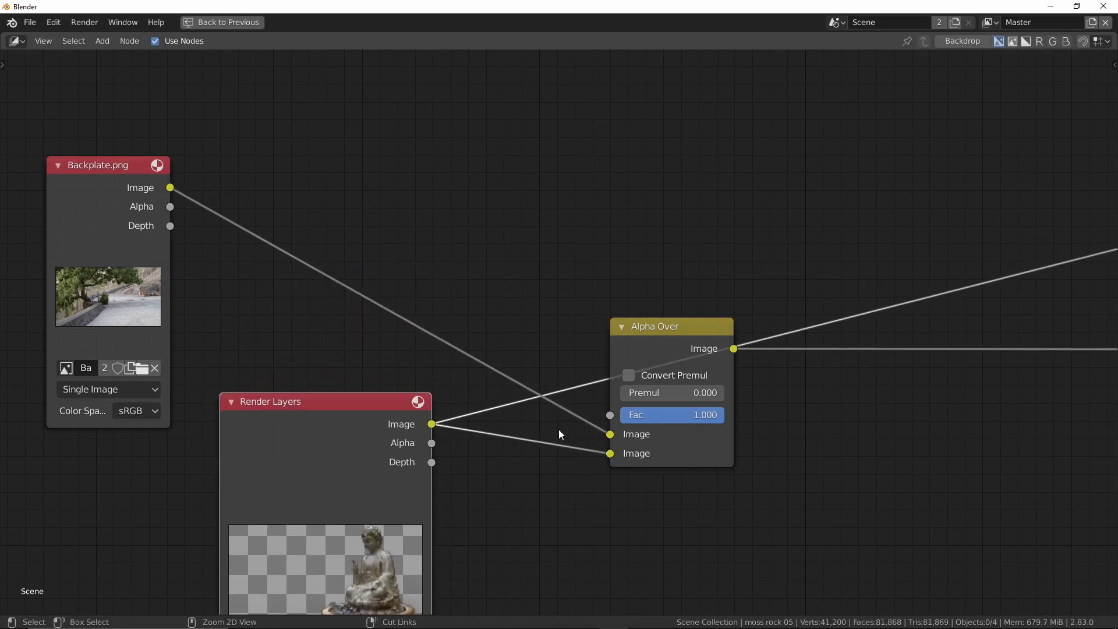
# Restore the multi-area layout and examine the Buddha composited over the backplate in the Viewer Node image.
pyautogui.hotkey('ctrl', 'space')
pyautogui.scroll(-3, 736, 190)
pyautogui.moveTo(574, 450); pyautogui.dragTo(591, 421)
pyautogui.moveTo(696, 468); pyautogui.dragTo(751, 348, button='middle')
pyautogui.moveTo(511, 442); pyautogui.dragTo(531, 511, button='middle')
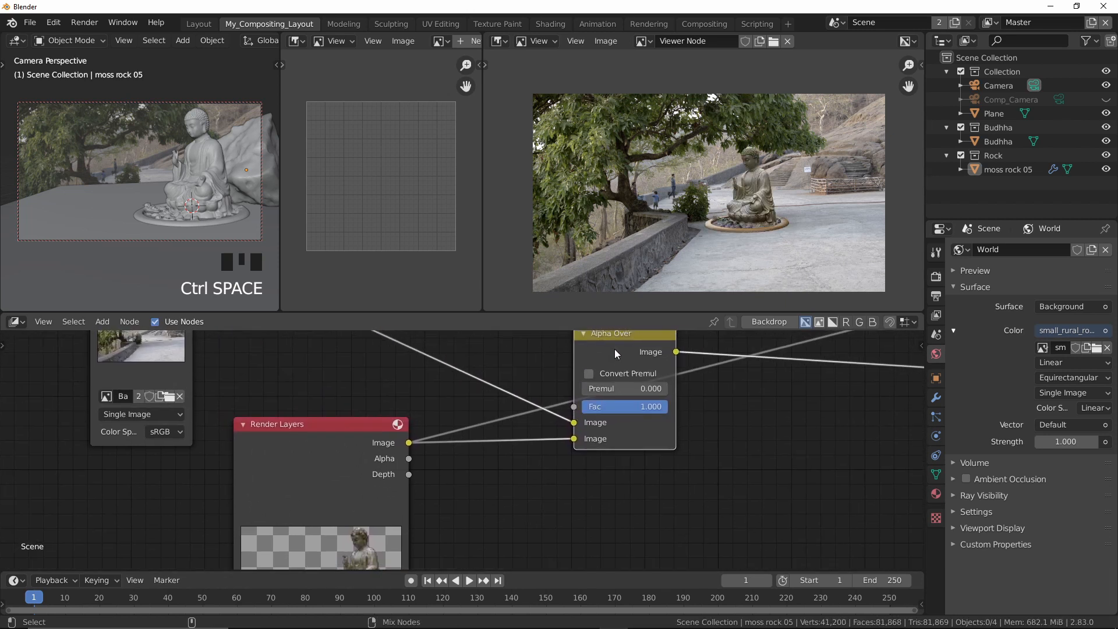
pyautogui.scroll(4, 809, 235)
pyautogui.scroll(-3, 808, 244)
pyautogui.moveTo(760, 264); pyautogui.dragTo(760, 255, button='middle')
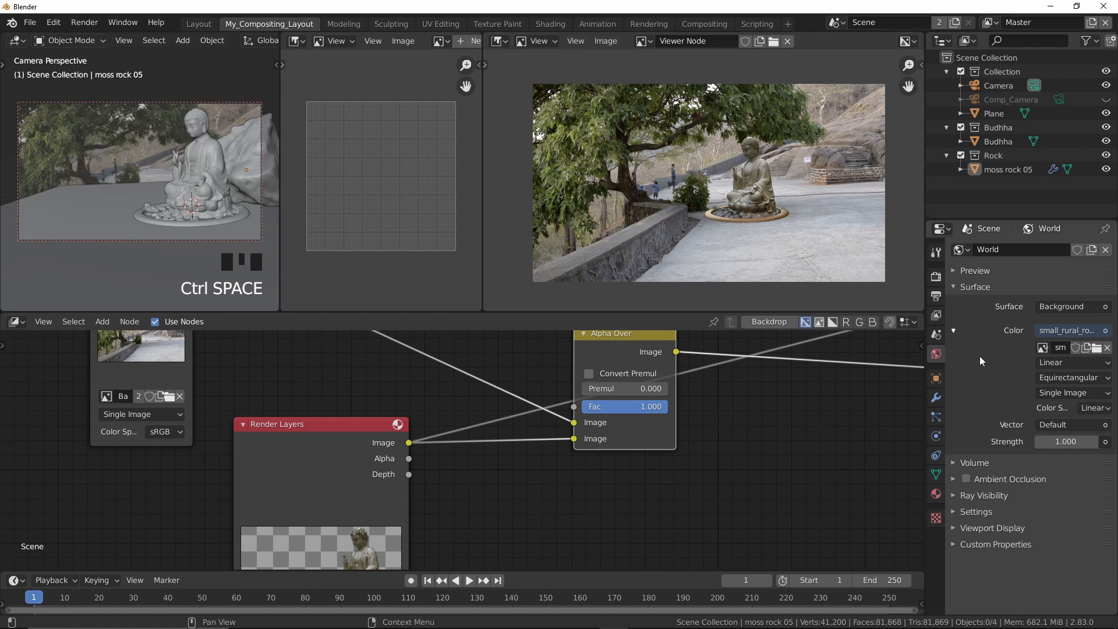
# Set the output resolution scale to 100%, render the frame again, close the result and examine the Buddha composite.
pyautogui.click(936, 295)
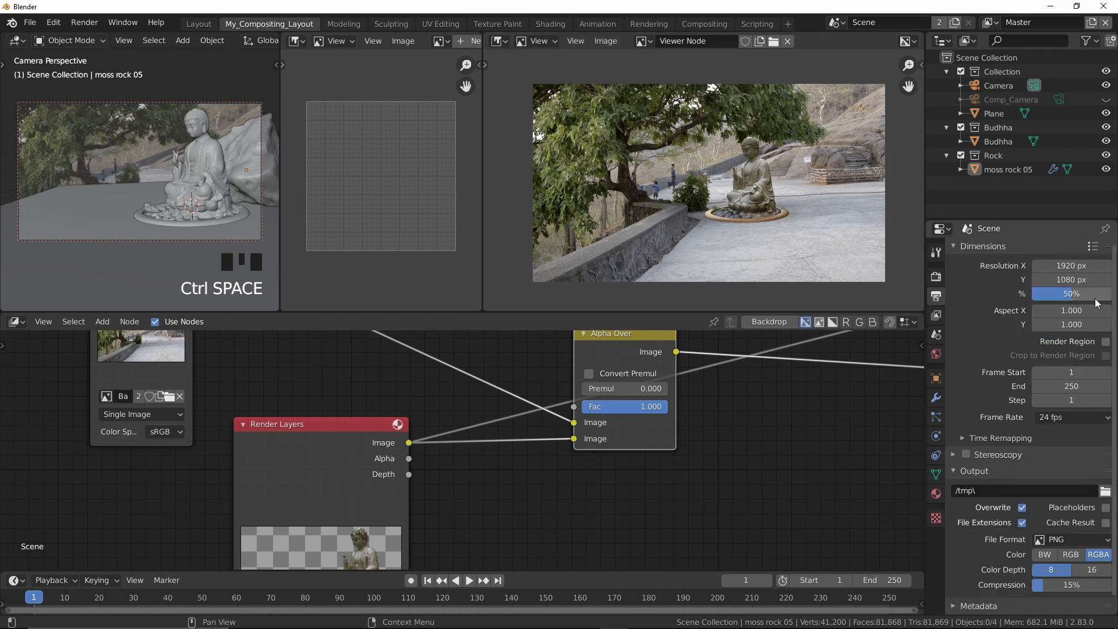
pyautogui.moveTo(261, 366); pyautogui.dragTo(223, 348, button='middle')
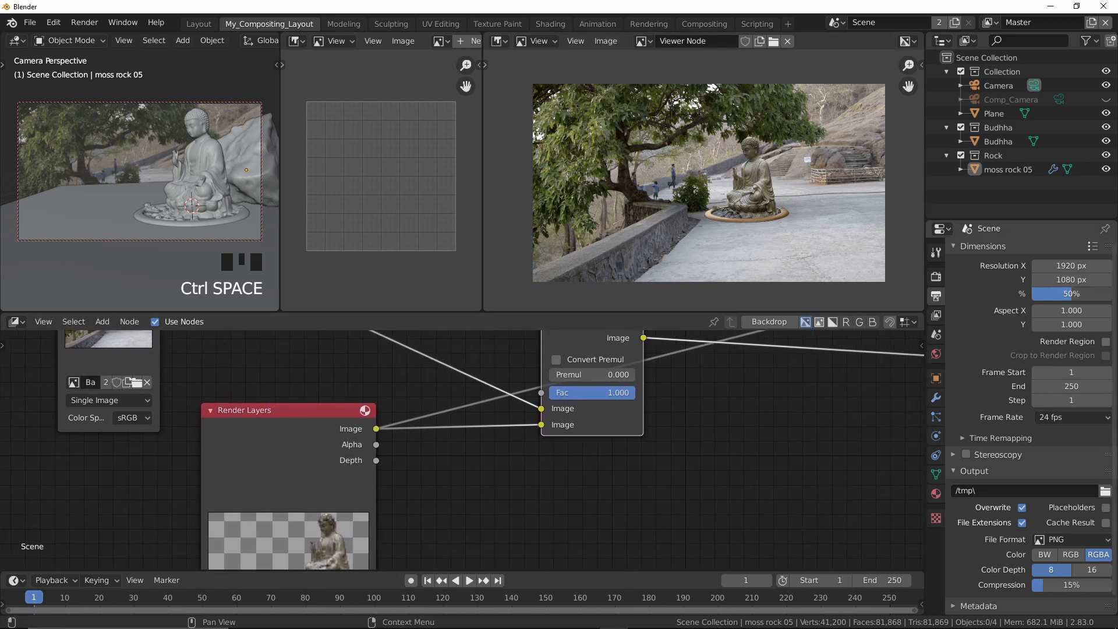
pyautogui.moveTo(1072, 294); pyautogui.dragTo(1111, 294)
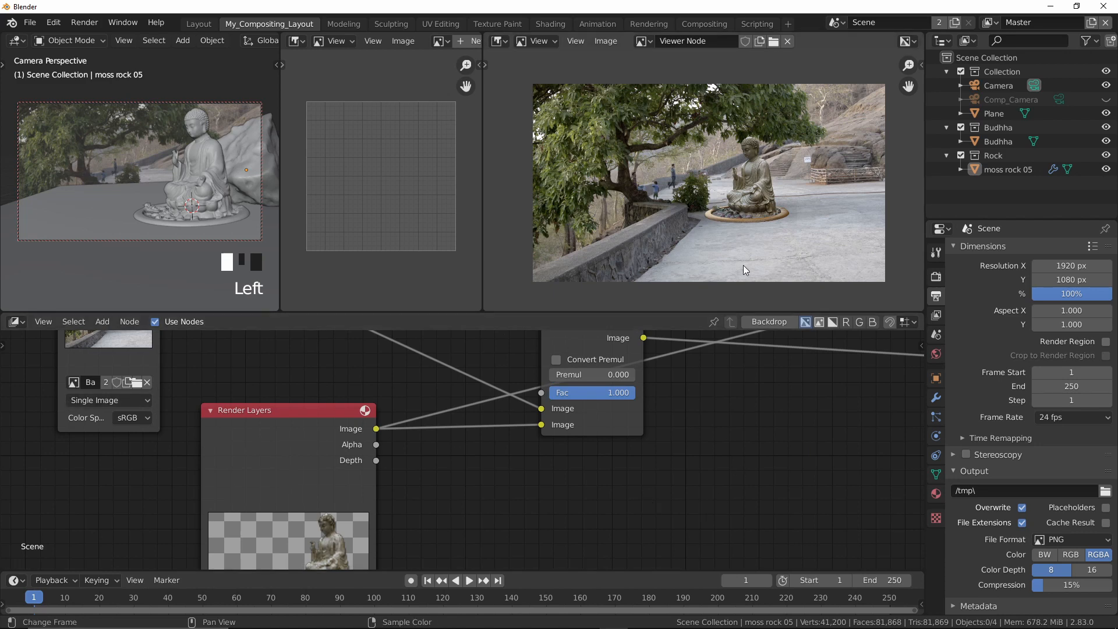
pyautogui.press('F12')
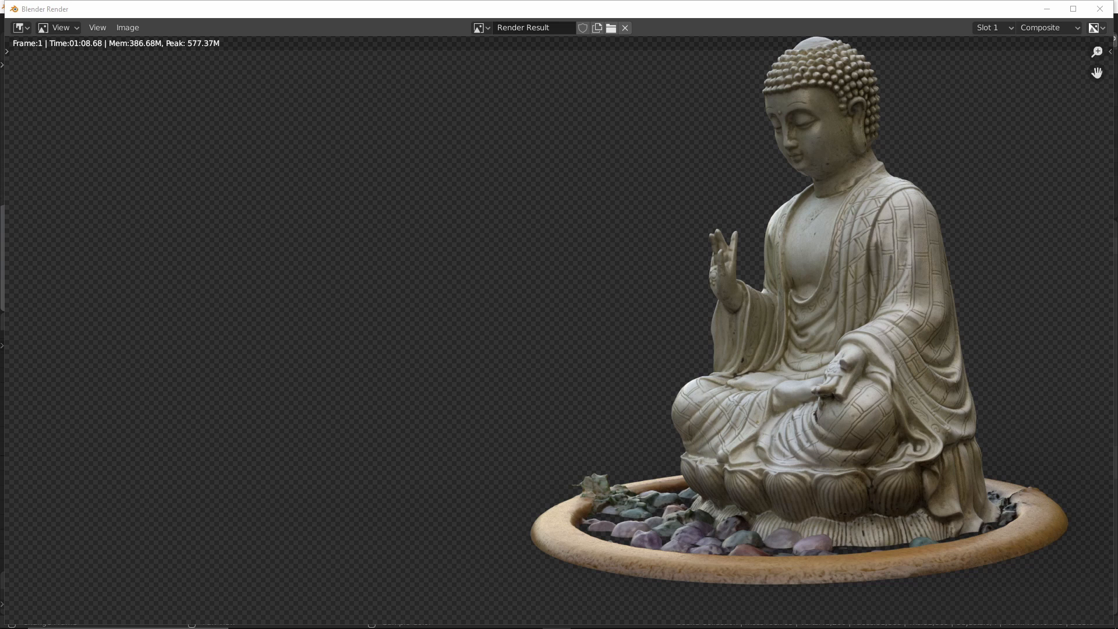
pyautogui.click(1099, 9)
pyautogui.scroll(2, 744, 214)
pyautogui.moveTo(746, 212); pyautogui.dragTo(792, 180, button='middle')
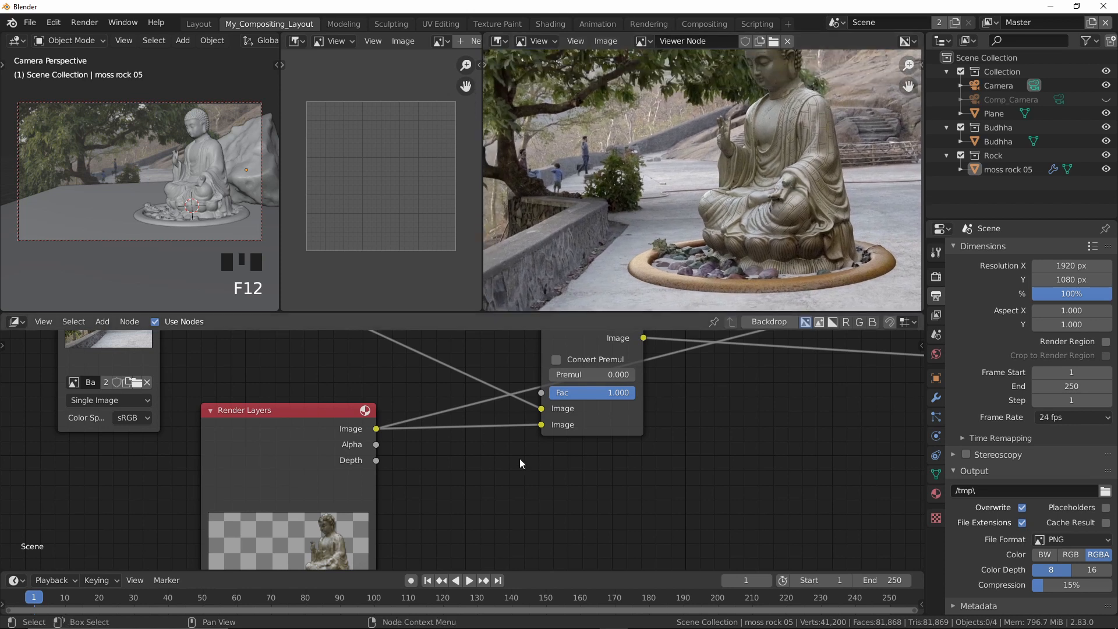
# Disconnect the Composite node's image input and move the node out of the way.
pyautogui.scroll(-3, 520, 460)
pyautogui.moveTo(588, 434); pyautogui.dragTo(500, 442, button='middle')
pyautogui.moveTo(409, 368); pyautogui.dragTo(441, 426)
pyautogui.moveTo(668, 392); pyautogui.dragTo(416, 467, button='middle')
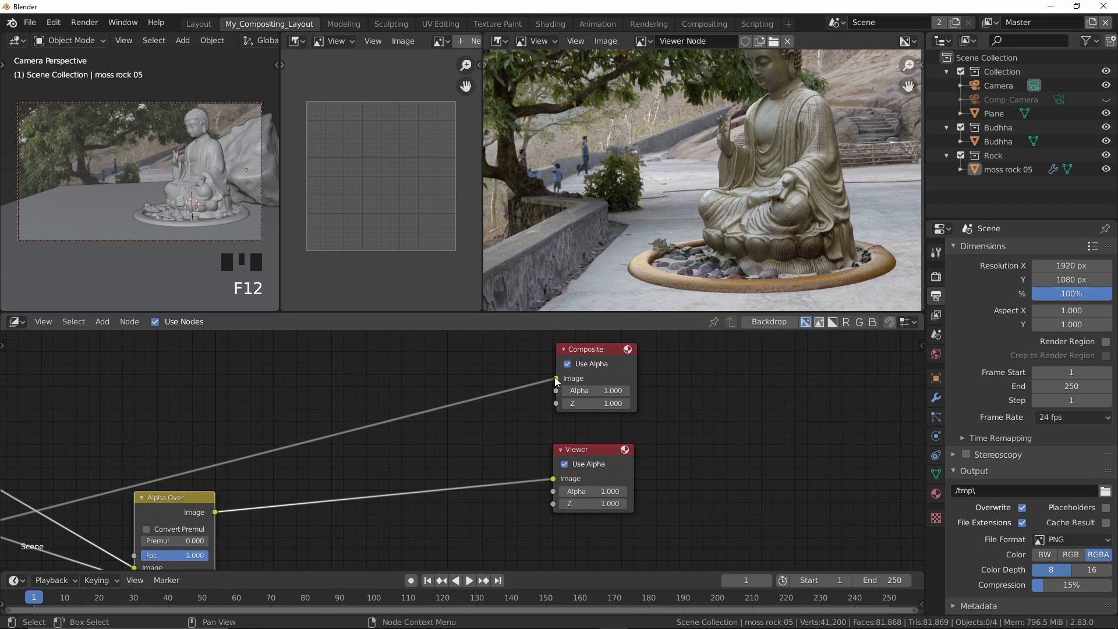
pyautogui.moveTo(556, 379); pyautogui.dragTo(408, 387)
pyautogui.moveTo(565, 352); pyautogui.dragTo(893, 362)
pyautogui.moveTo(540, 411); pyautogui.dragTo(714, 350, button='middle')
# Duplicate the Alpha Over node and insert the copy between the first one and the Viewer.
pyautogui.moveTo(366, 439); pyautogui.dragTo(344, 358)
pyautogui.hotkey('shift', 'd')
pyautogui.click(535, 367)
pyautogui.moveTo(417, 494); pyautogui.dragTo(475, 458, button='middle')
# Duplicate the Render Layers node and place the copy below the second Alpha Over node.
pyautogui.click(134, 434)
pyautogui.hotkey('shift', 'd')
pyautogui.click(397, 474)
pyautogui.moveTo(529, 514); pyautogui.dragTo(582, 513, button='middle')
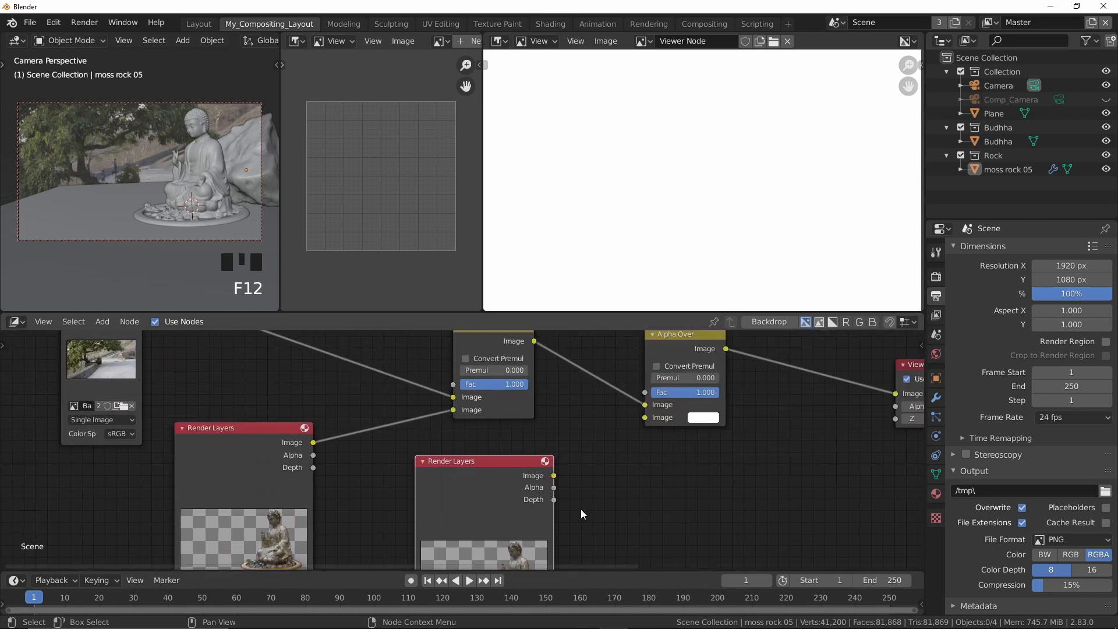
# Set the original Render Layers node to the Rock view layer.
pyautogui.scroll(1, 441, 400)
pyautogui.moveTo(332, 513); pyautogui.dragTo(368, 395, button='middle')
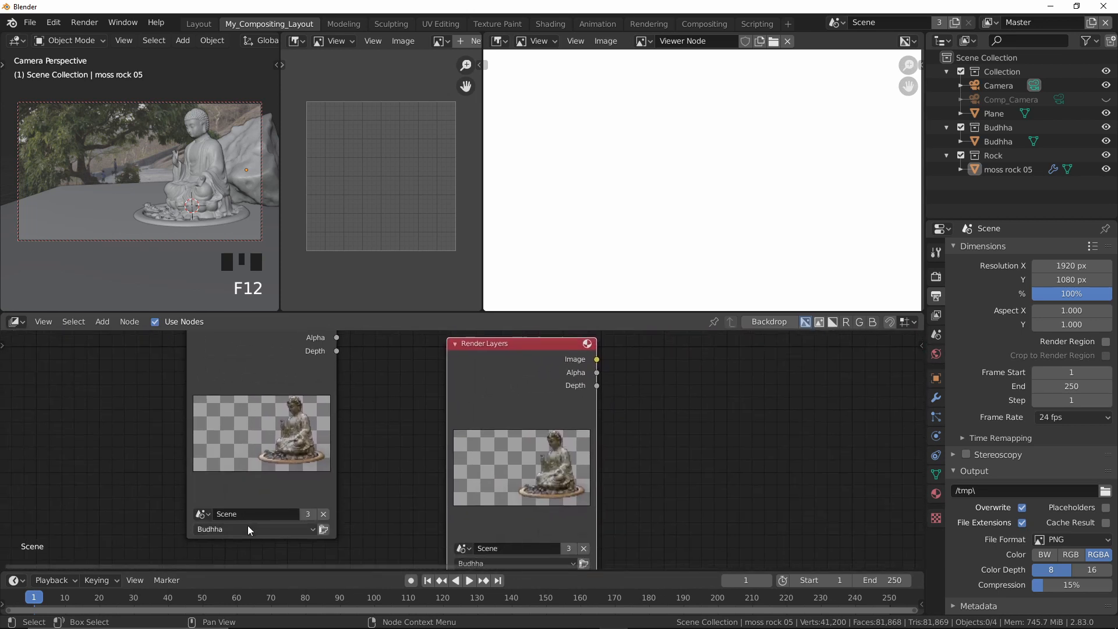
pyautogui.click(240, 529)
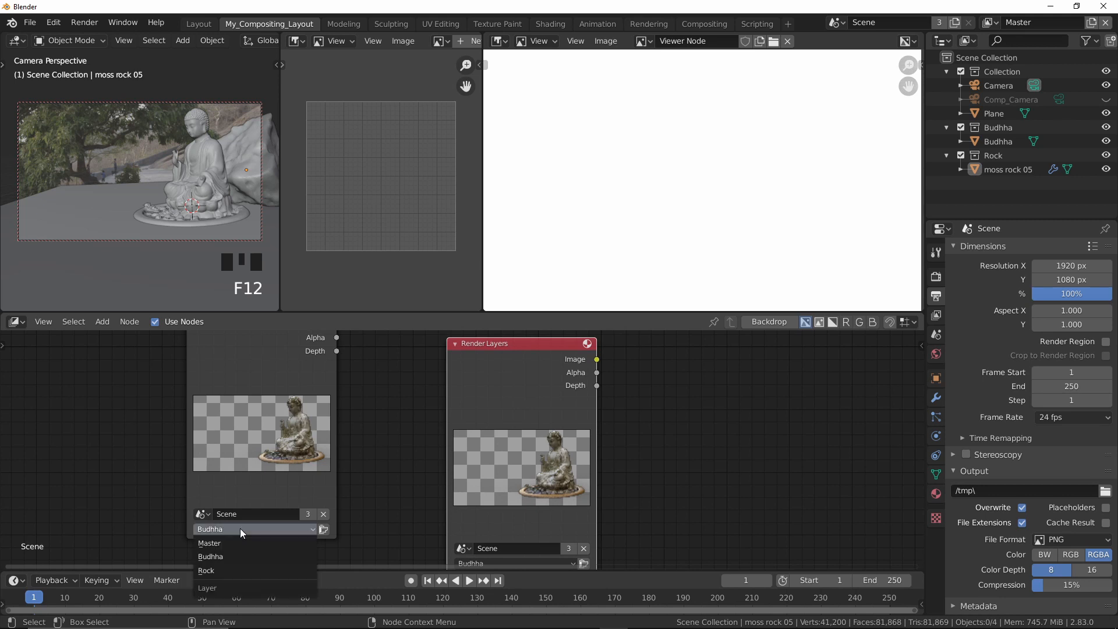
pyautogui.click(225, 571)
pyautogui.moveTo(369, 425); pyautogui.dragTo(319, 561, button='middle')
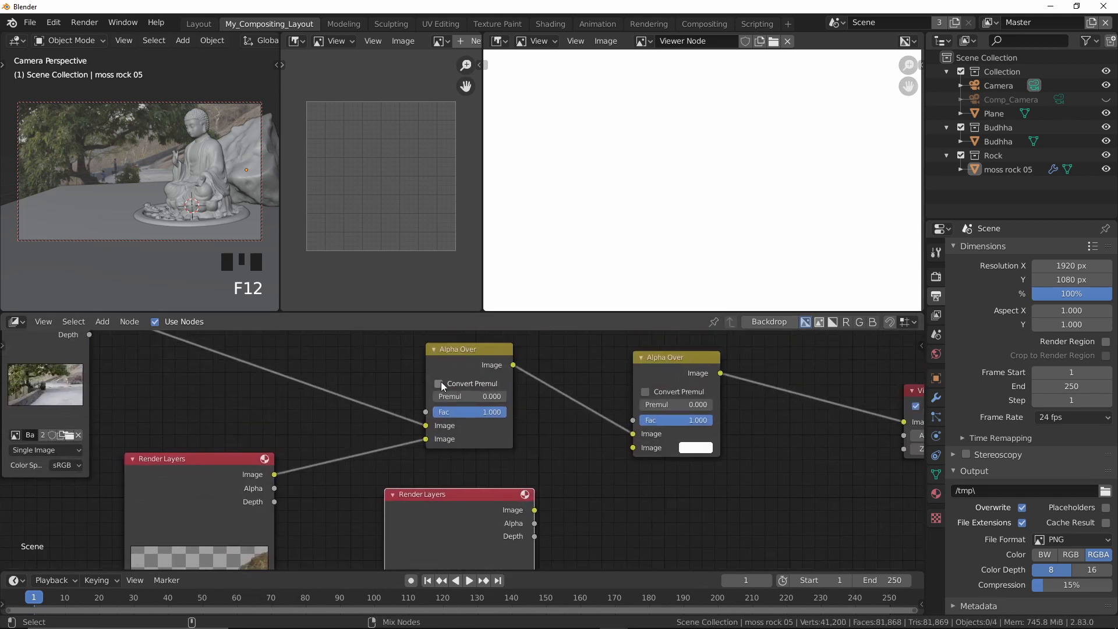
# Preview the first Alpha Over node's output in the Viewer to check the rock over the backplate.
pyautogui.keyDown('ctrl'); pyautogui.keyDown('shift'); pyautogui.click(475, 356); pyautogui.keyUp('shift'); pyautogui.keyUp('ctrl')
pyautogui.scroll(-2, 771, 205)
pyautogui.moveTo(783, 182); pyautogui.dragTo(826, 183, button='middle')
pyautogui.moveTo(539, 444); pyautogui.dragTo(452, 379, button='middle')
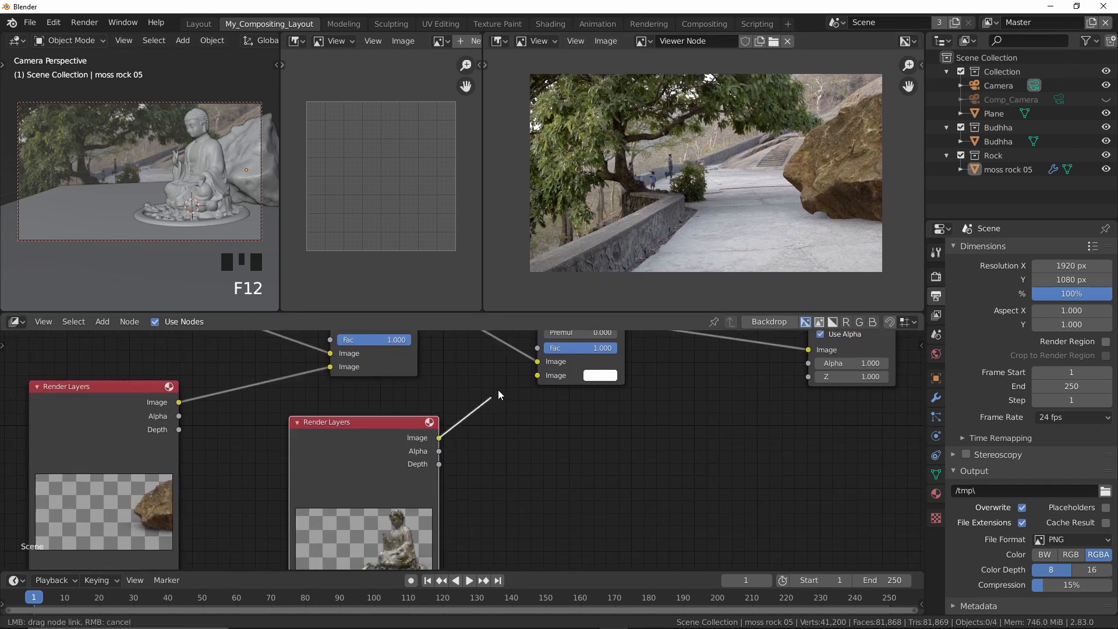
# Connect the Budhha Render Layers image to the second Alpha Over's lower Image input and preview that node in the Viewer.
pyautogui.moveTo(439, 438); pyautogui.dragTo(538, 375)
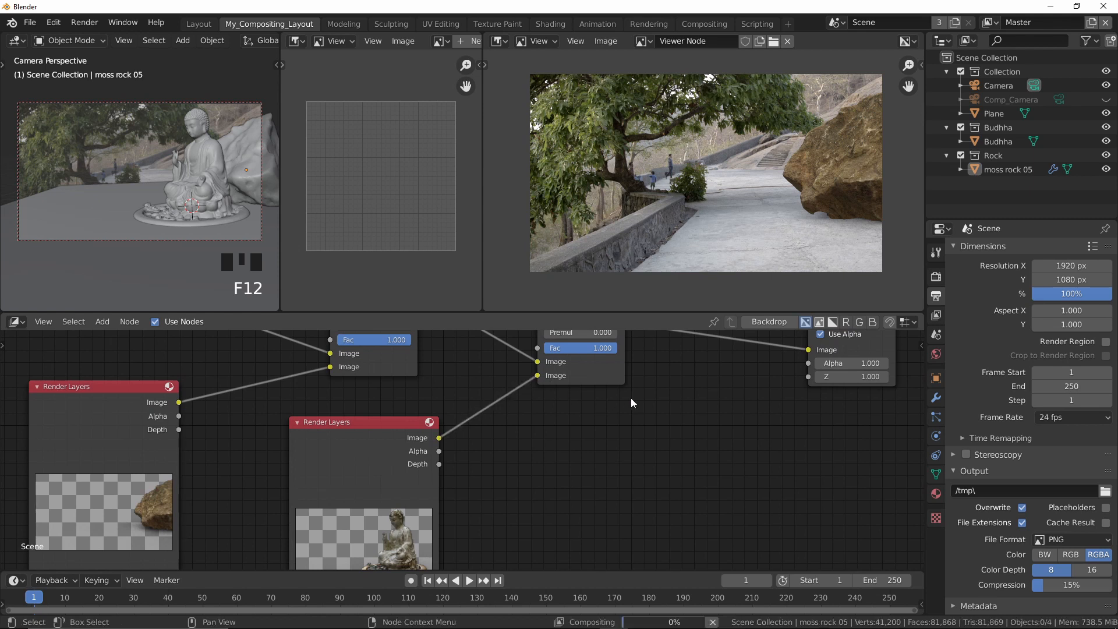
pyautogui.moveTo(666, 388); pyautogui.dragTo(617, 467, button='middle')
pyautogui.keyDown('ctrl'); pyautogui.keyDown('shift'); pyautogui.click(529, 382); pyautogui.keyUp('shift'); pyautogui.keyUp('ctrl')
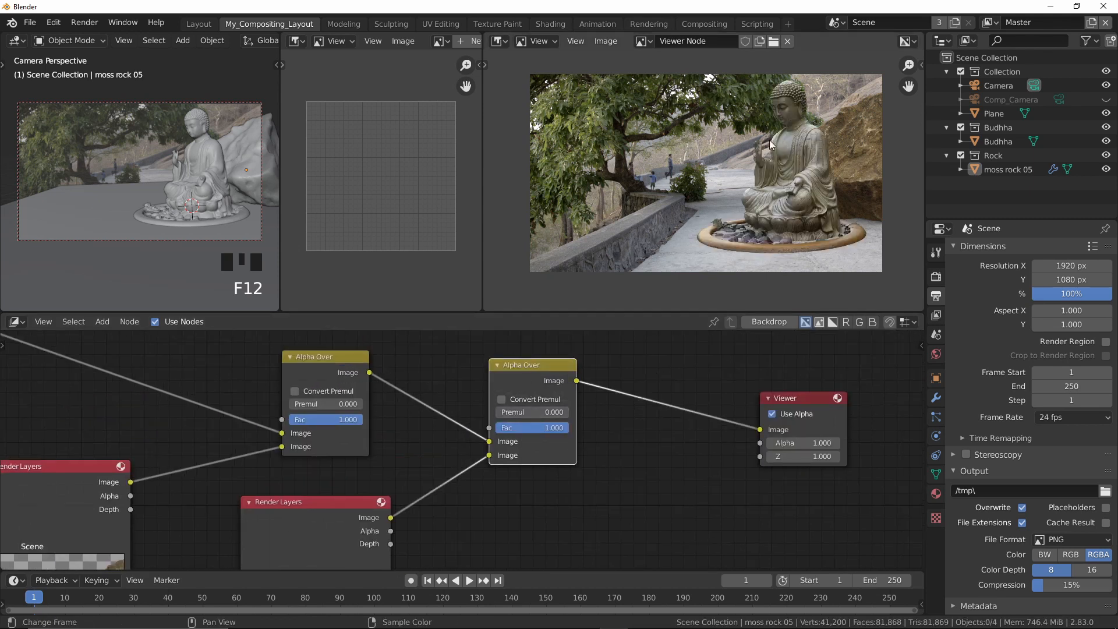
pyautogui.scroll(1, 816, 189)
pyautogui.scroll(1, 832, 182)
pyautogui.moveTo(646, 435); pyautogui.dragTo(652, 481, button='middle')
pyautogui.moveTo(859, 233); pyautogui.dragTo(641, 228, button='middle')
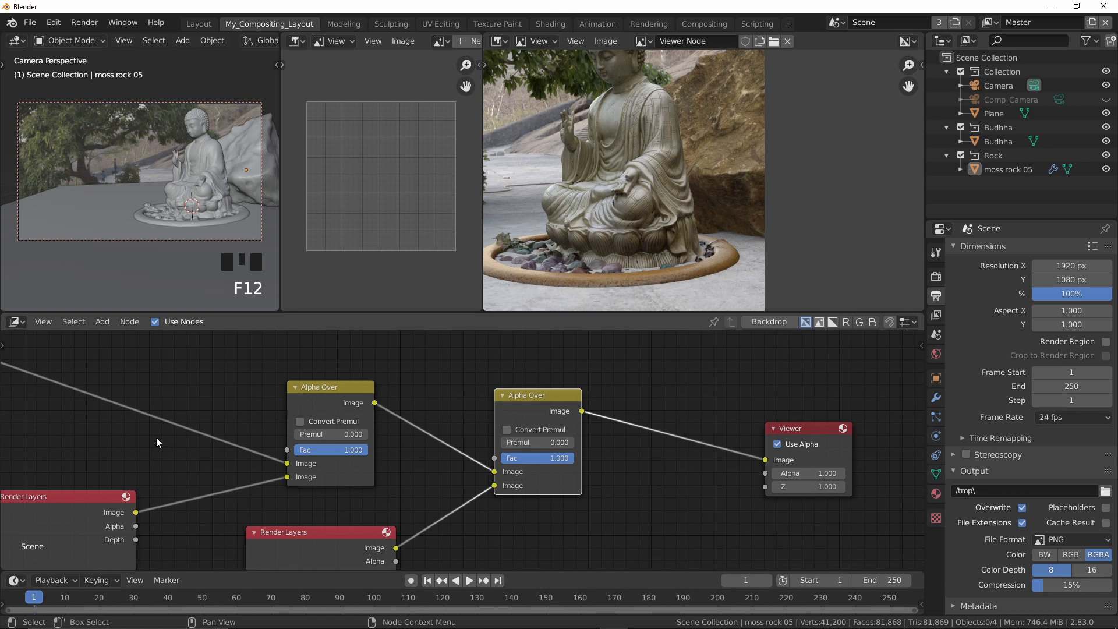
# Widen the Viewer Node image area and frame the whole composite in it.
pyautogui.scroll(-1, 309, 398)
pyautogui.moveTo(272, 413); pyautogui.dragTo(469, 406, button='middle')
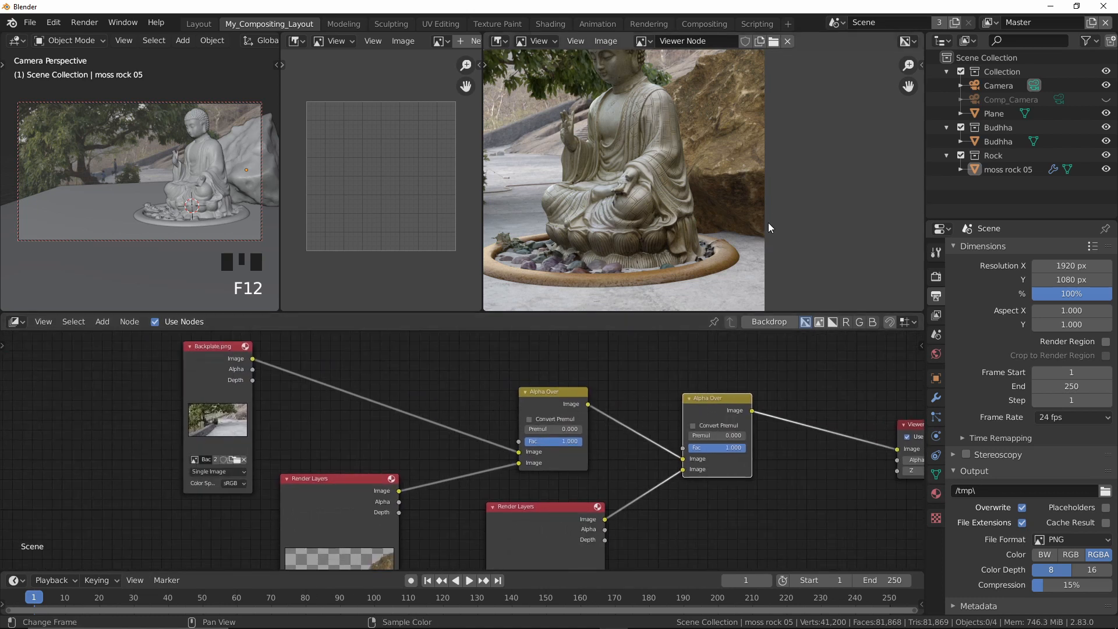
pyautogui.moveTo(483, 251); pyautogui.dragTo(244, 242)
pyautogui.moveTo(619, 198); pyautogui.dragTo(776, 199, button='middle')
pyautogui.scroll(-1, 740, 184)
pyautogui.moveTo(736, 160); pyautogui.dragTo(770, 178, button='middle')
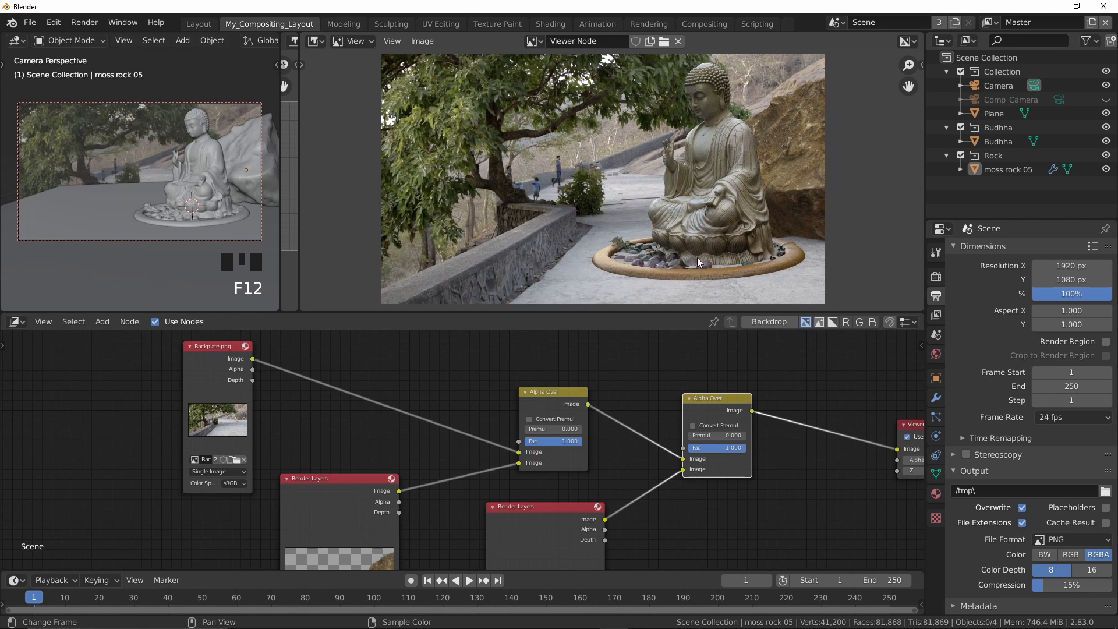
# Examine how the statue, its stone-filled base and the rock blend with the backplate.
pyautogui.scroll(1, 778, 232)
pyautogui.moveTo(794, 240); pyautogui.dragTo(729, 245, button='middle')
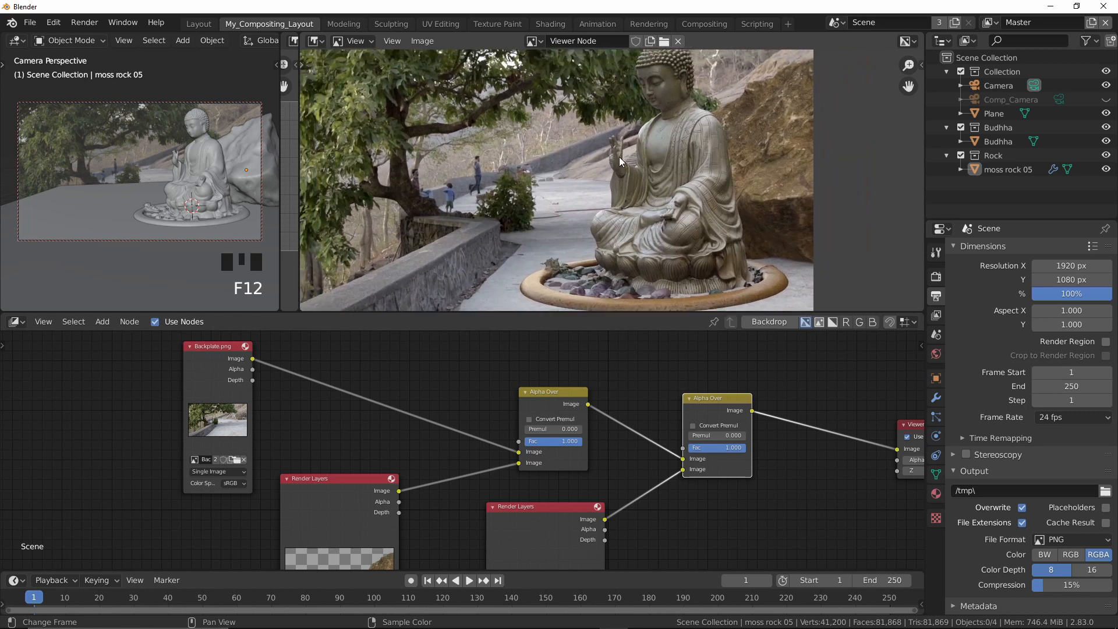
pyautogui.moveTo(717, 123); pyautogui.dragTo(722, 180, button='middle')
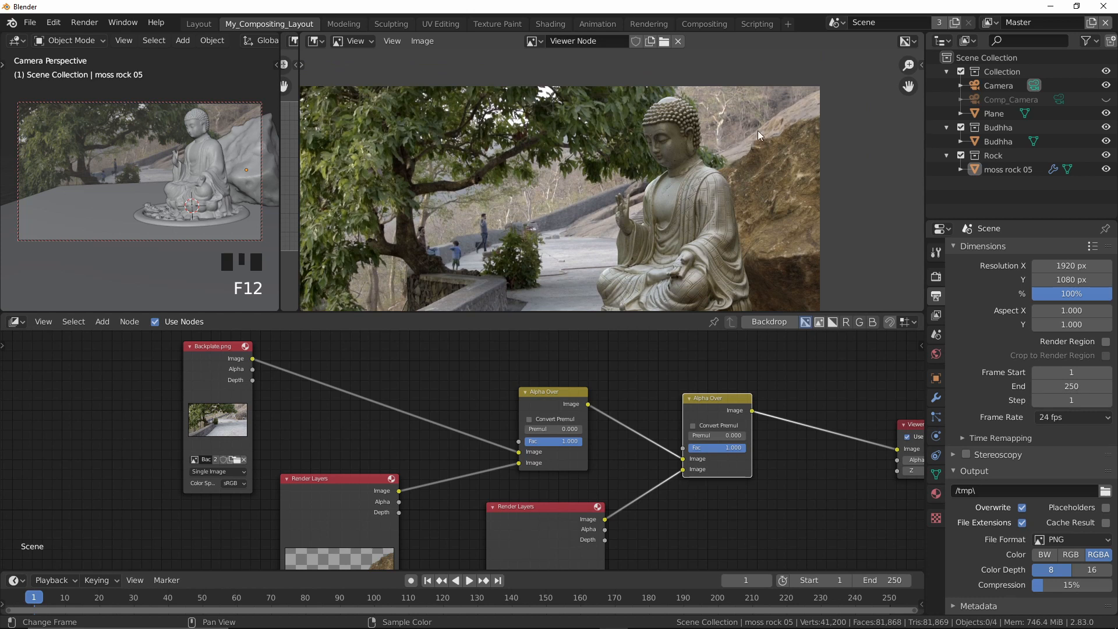
pyautogui.moveTo(629, 253); pyautogui.dragTo(599, 185, button='middle')
pyautogui.scroll(3, 651, 211)
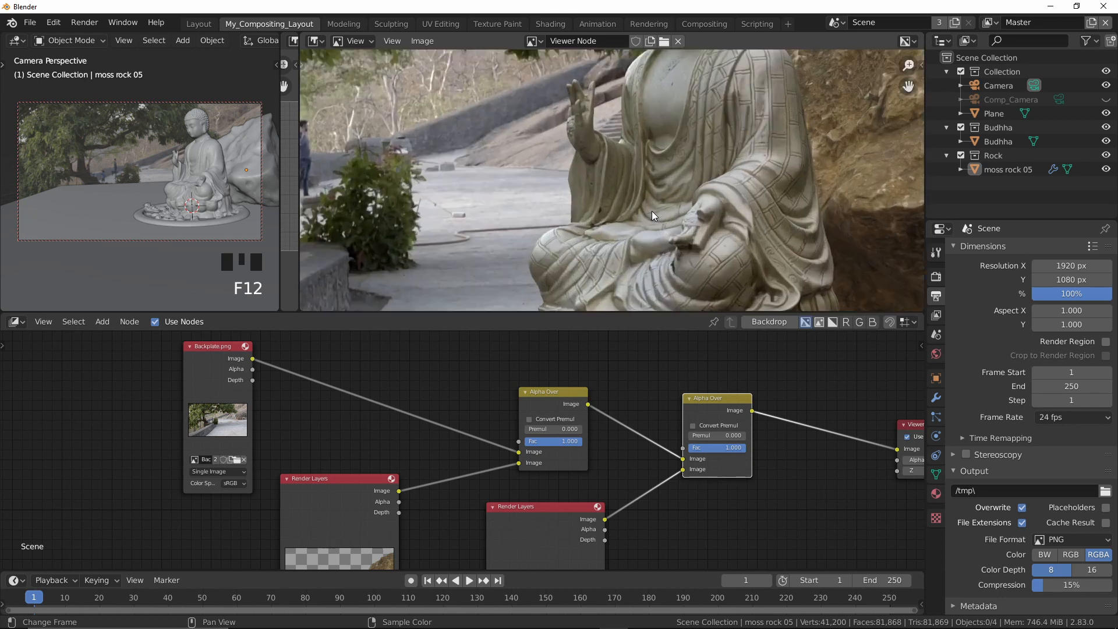
pyautogui.scroll(-2, 645, 221)
pyautogui.scroll(1, 684, 246)
pyautogui.moveTo(684, 246); pyautogui.dragTo(721, 199, button='middle')
# Make room beside the Rock Render Layers node and insert a Hue Saturation Value node on its link to the first Alpha Over.
pyautogui.moveTo(469, 478); pyautogui.dragTo(559, 332, button='middle')
pyautogui.moveTo(449, 383); pyautogui.dragTo(272, 441)
pyautogui.hotkey('shift', 'a')
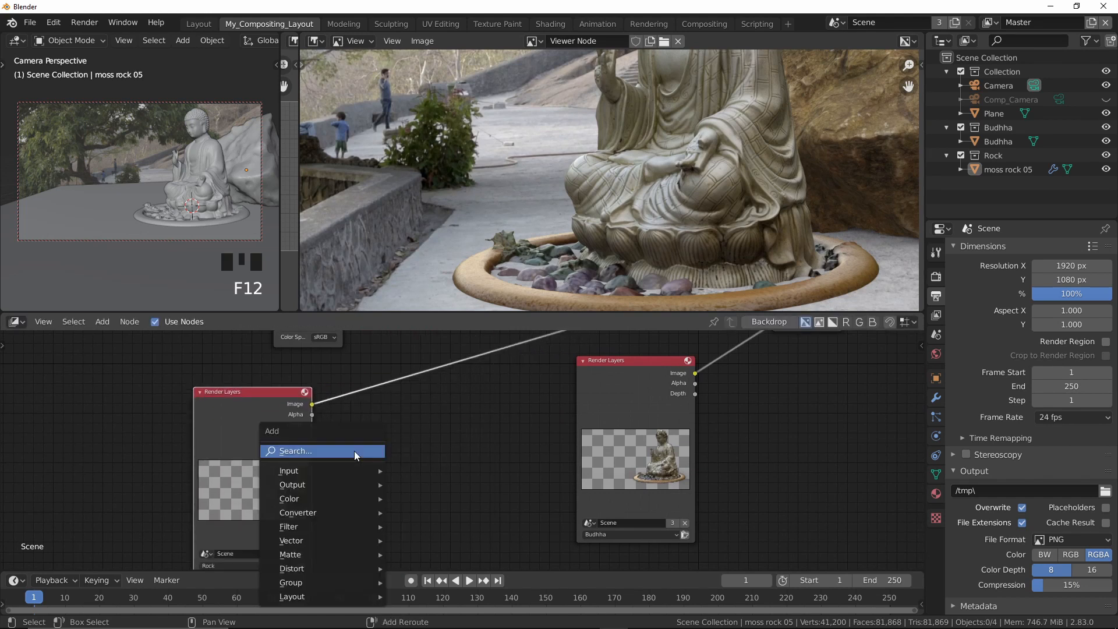
pyautogui.moveTo(334, 499)
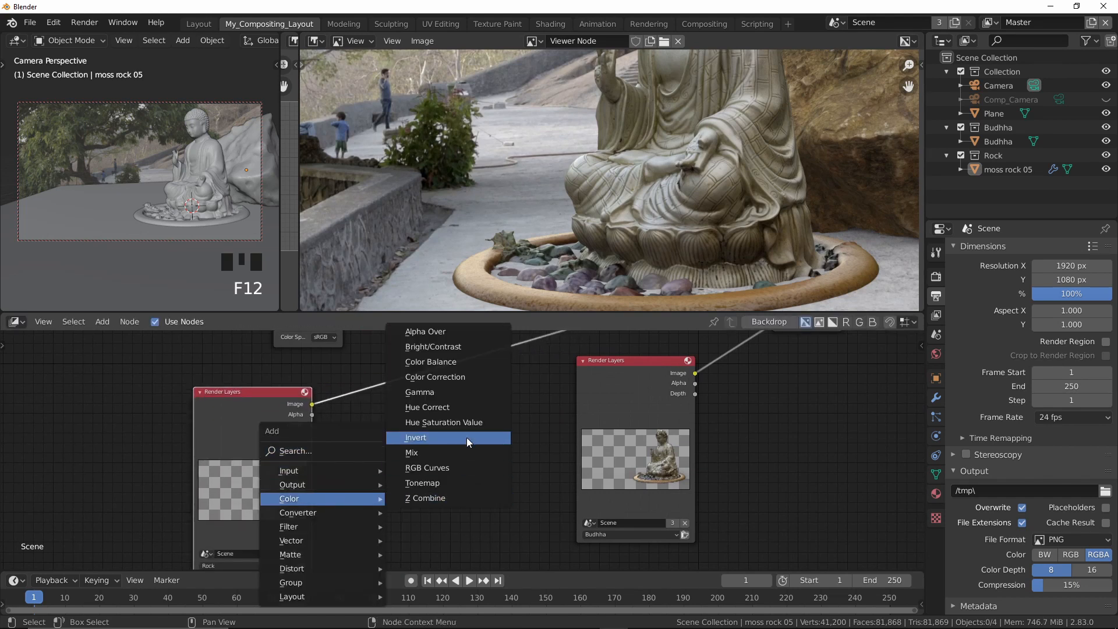
pyautogui.click(475, 423)
pyautogui.click(372, 362)
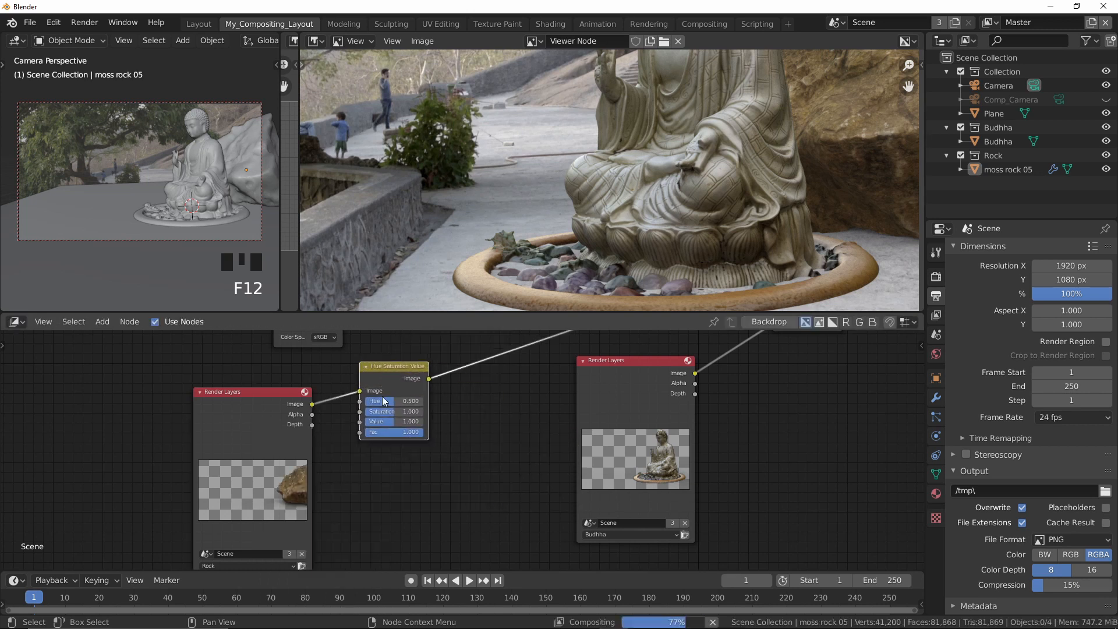
# Set the rock's Hue Saturation Value node to Saturation 0.427 and Value 1.406.
pyautogui.scroll(4, 457, 396)
pyautogui.scroll(-2, 819, 190)
pyautogui.moveTo(819, 56); pyautogui.dragTo(706, 187, button='middle')
pyautogui.scroll(3, 706, 187)
pyautogui.scroll(5, 705, 201)
pyautogui.moveTo(679, 236); pyautogui.dragTo(692, 188, button='middle')
pyautogui.scroll(-2, 723, 203)
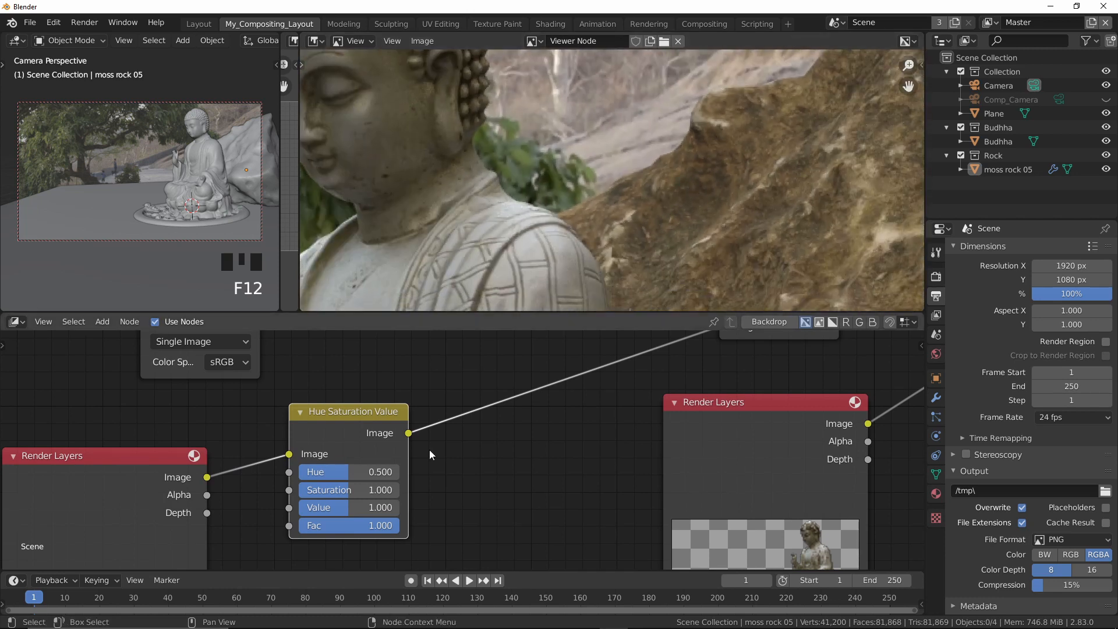
pyautogui.moveTo(429, 450); pyautogui.dragTo(495, 435, button='middle')
pyautogui.moveTo(410, 450); pyautogui.dragTo(384, 450)
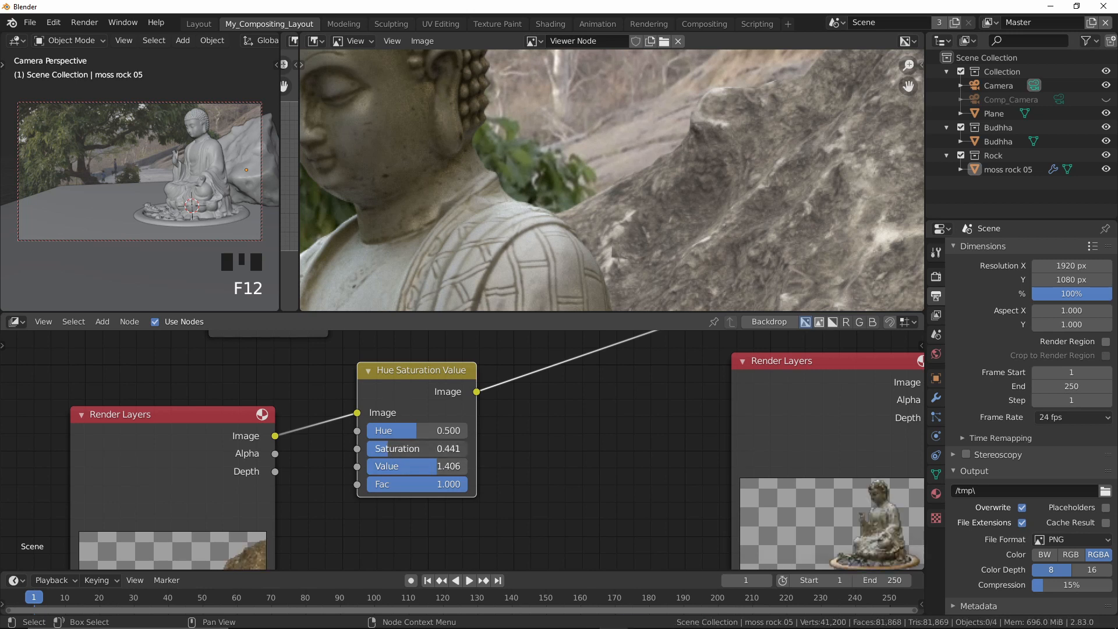
# Examine the rock's adjusted color and brightness against the hillside and the statue in the composite.
pyautogui.scroll(-5, 705, 179)
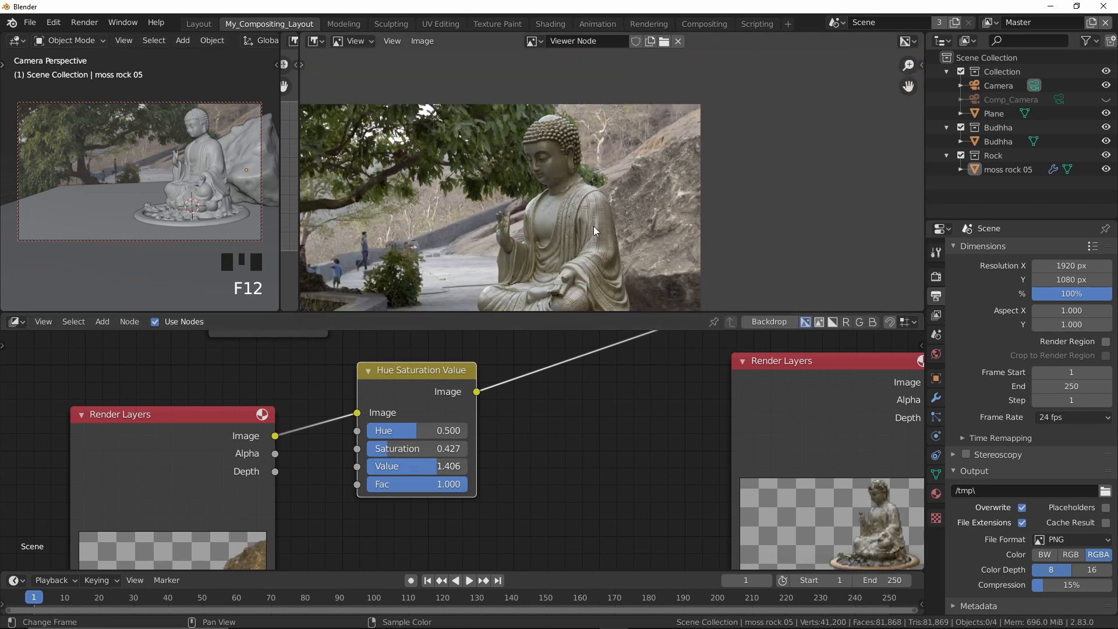
pyautogui.scroll(4, 712, 198)
pyautogui.scroll(-4, 715, 198)
pyautogui.scroll(4, 666, 228)
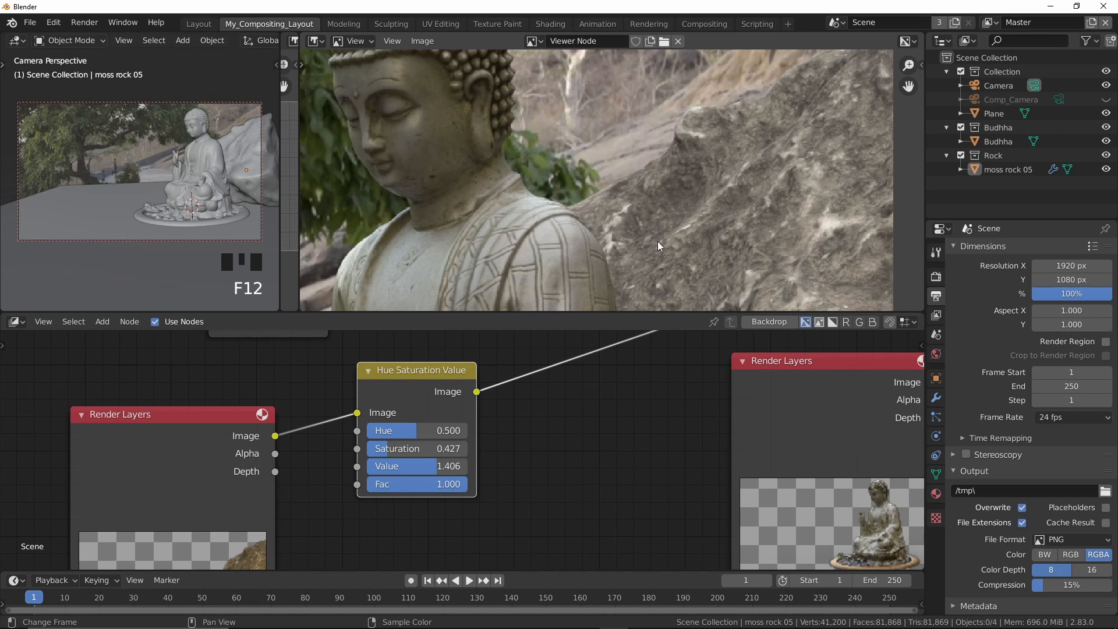
pyautogui.scroll(-4, 700, 229)
pyautogui.moveTo(722, 226); pyautogui.dragTo(771, 141, button='middle')
pyautogui.scroll(2, 757, 186)
pyautogui.scroll(-2, 757, 186)
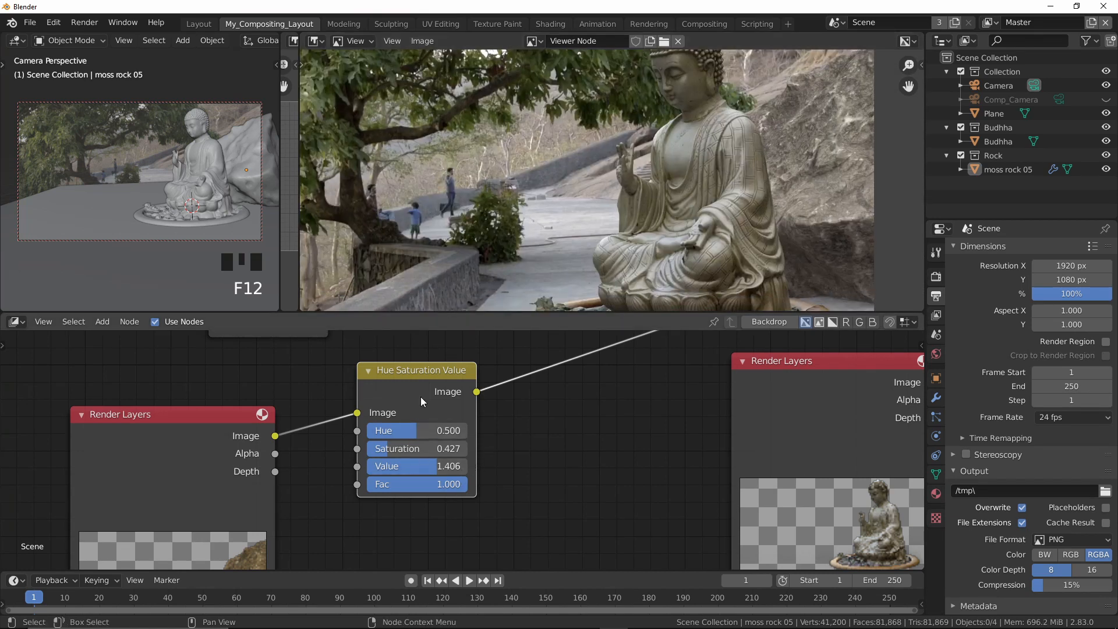
# Duplicate the Hue Saturation Value node and insert the copy between the Budhha Render Layers and the second Alpha Over.
pyautogui.hotkey('shift', 'd')
pyautogui.scroll(-2, 349, 371)
pyautogui.moveTo(470, 437); pyautogui.dragTo(249, 463, button='middle')
pyautogui.press('g')
pyautogui.click(685, 406)
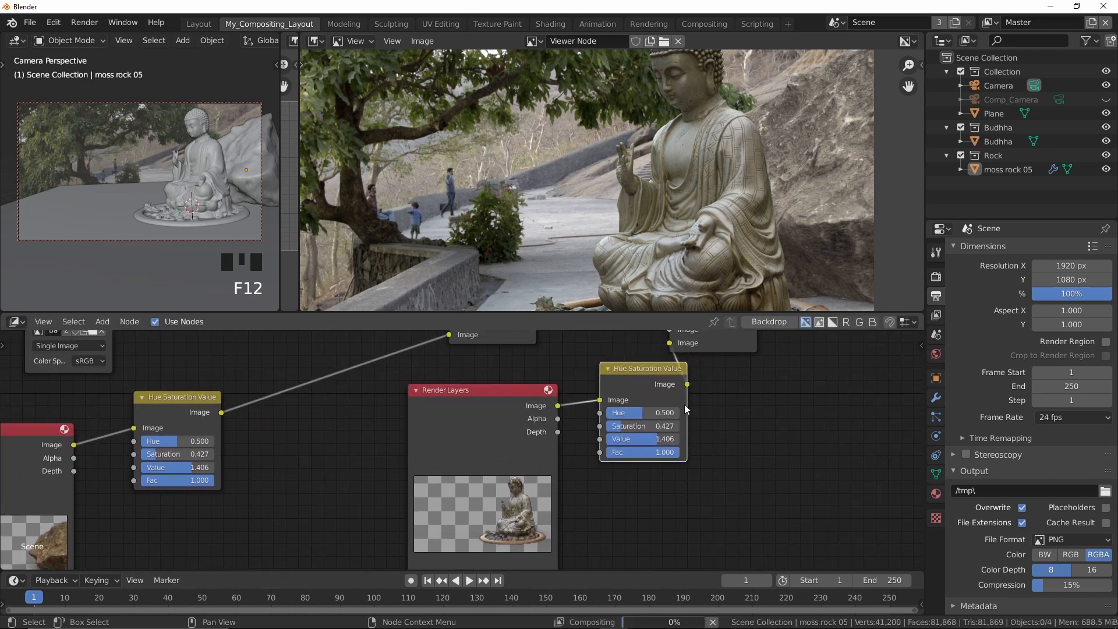
# Set the statue's Hue Saturation Value node to Saturation 0.538.
pyautogui.scroll(5, 687, 407)
pyautogui.moveTo(758, 412); pyautogui.dragTo(451, 497, button='middle')
pyautogui.scroll(-2, 715, 211)
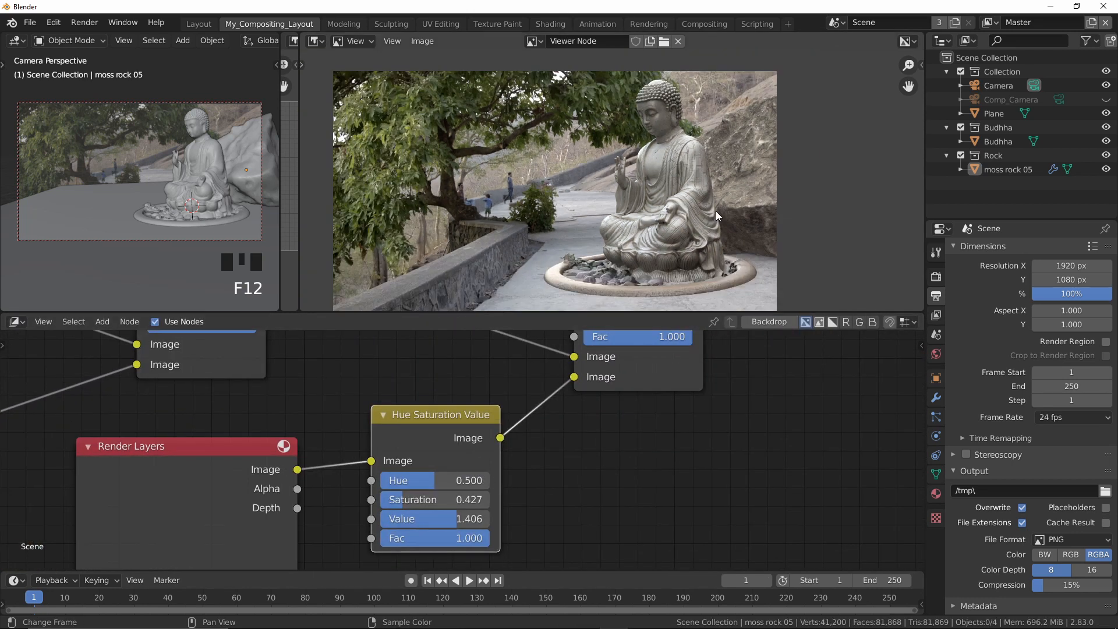
pyautogui.scroll(1, 715, 212)
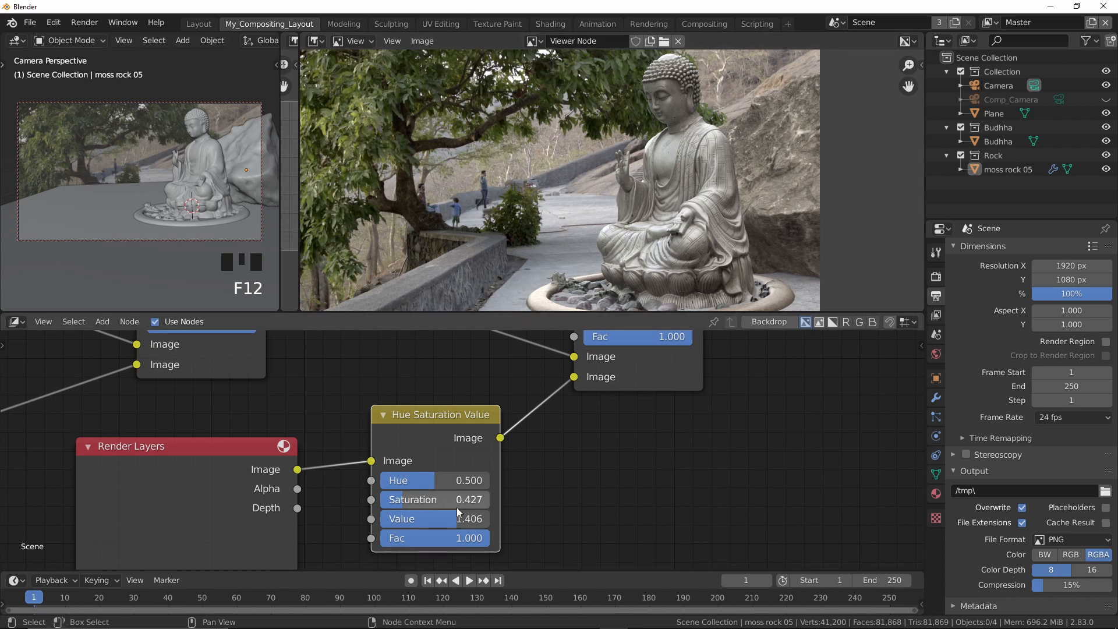
pyautogui.moveTo(401, 501); pyautogui.dragTo(465, 502)
# Make the Viewer image area taller while keeping the statue's Hue Saturation Value node in view.
pyautogui.moveTo(527, 462); pyautogui.dragTo(585, 462, button='middle')
pyautogui.scroll(2, 691, 225)
pyautogui.moveTo(675, 312); pyautogui.dragTo(662, 412)
pyautogui.moveTo(613, 522); pyautogui.dragTo(607, 492, button='middle')
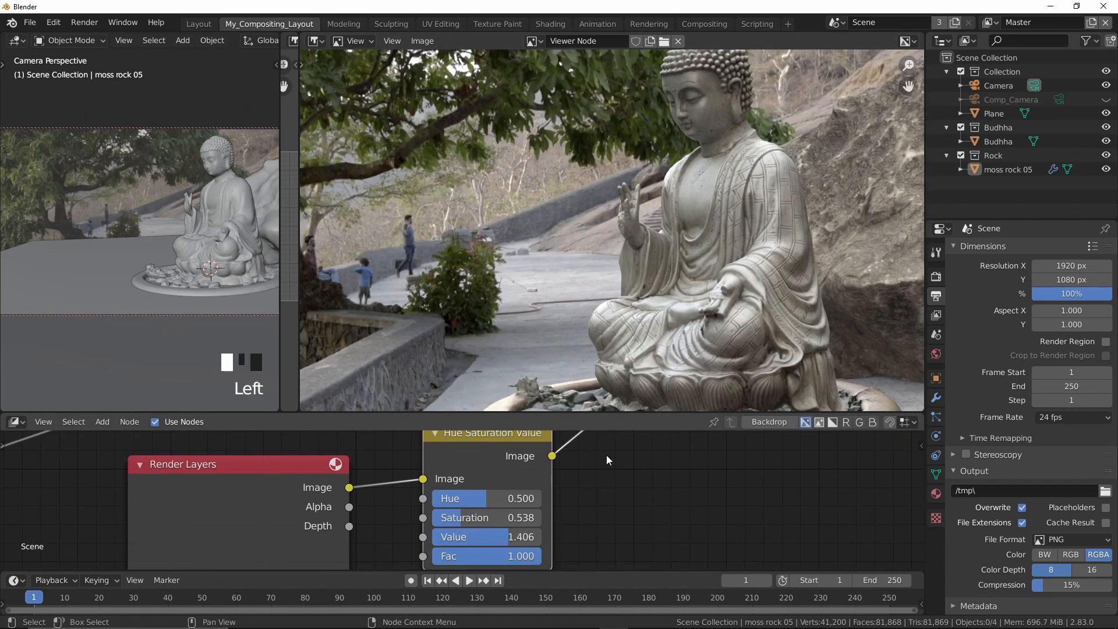
pyautogui.moveTo(623, 415); pyautogui.dragTo(624, 391)
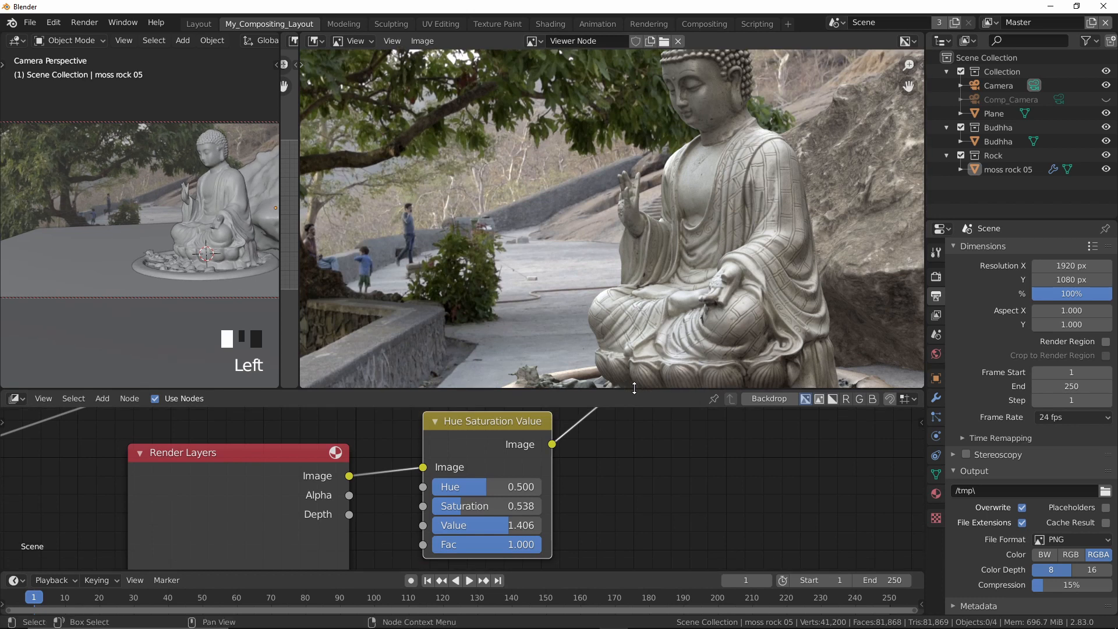
pyautogui.scroll(-1, 673, 265)
# Toggle muting of the statue's Hue Saturation Value node repeatedly to compare the composite with and without the correction, leaving it enabled.
pyautogui.moveTo(509, 425); pyautogui.dragTo(507, 434)
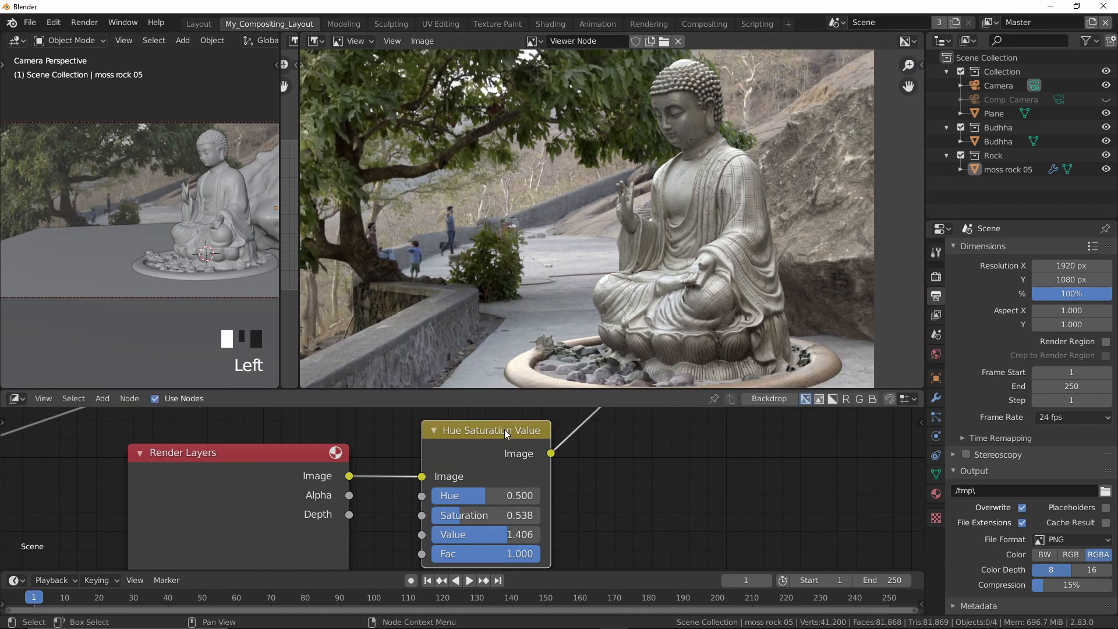
pyautogui.press('m')
pyautogui.press('m')
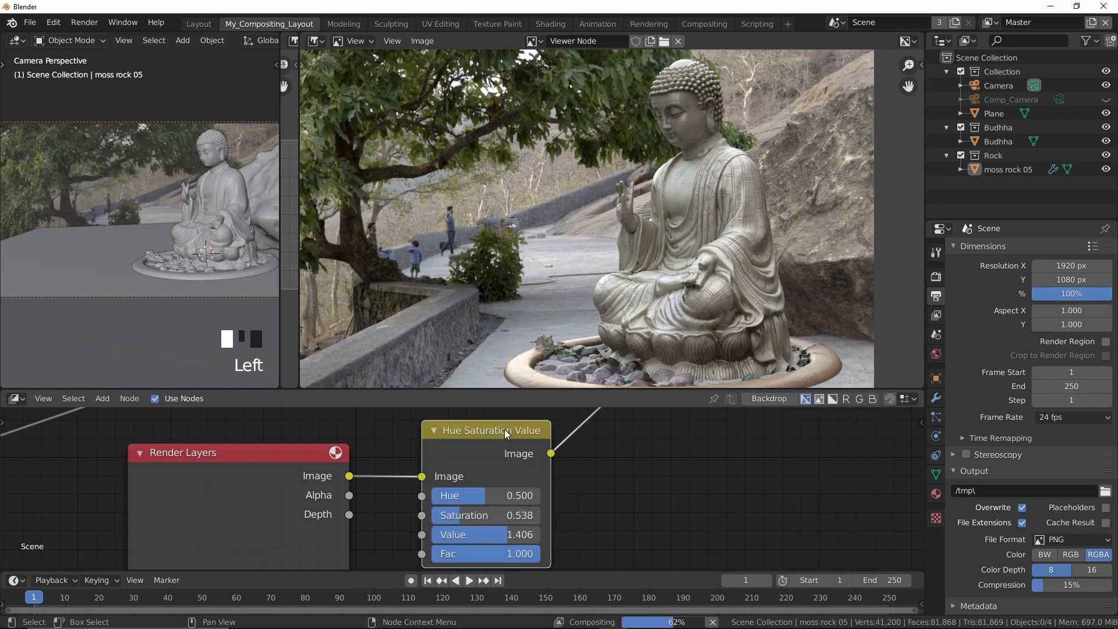
pyautogui.press('m')
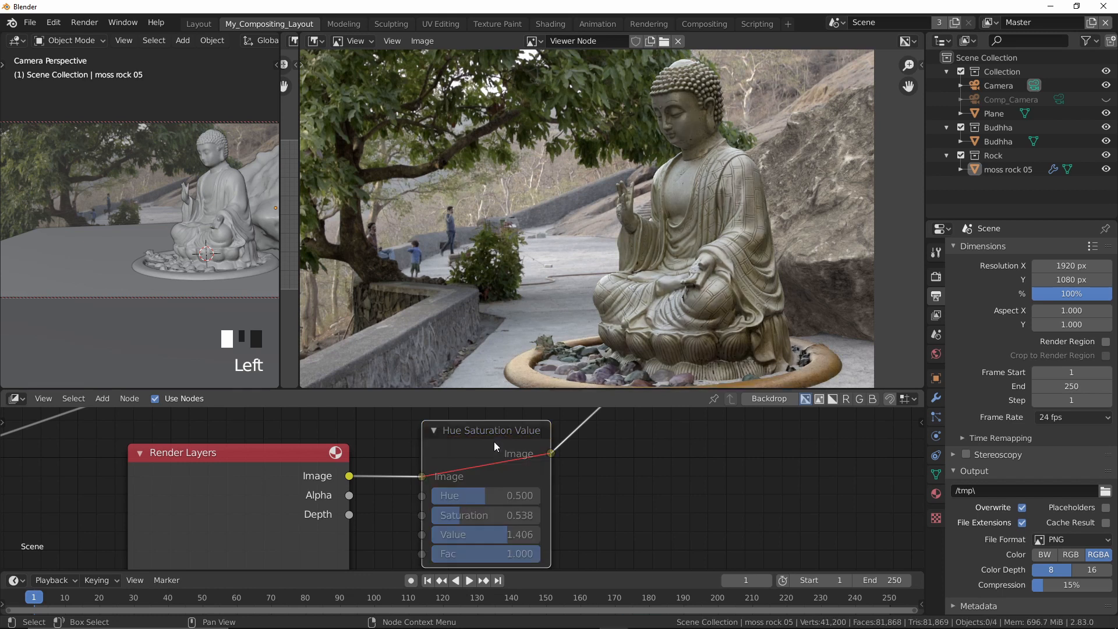
pyautogui.press('m')
pyautogui.press('m')
pyautogui.press('m')
pyautogui.press('m')
pyautogui.press('m')
pyautogui.scroll(-2, 763, 226)
pyautogui.scroll(1, 620, 249)
pyautogui.moveTo(660, 223); pyautogui.dragTo(726, 209, button='middle')
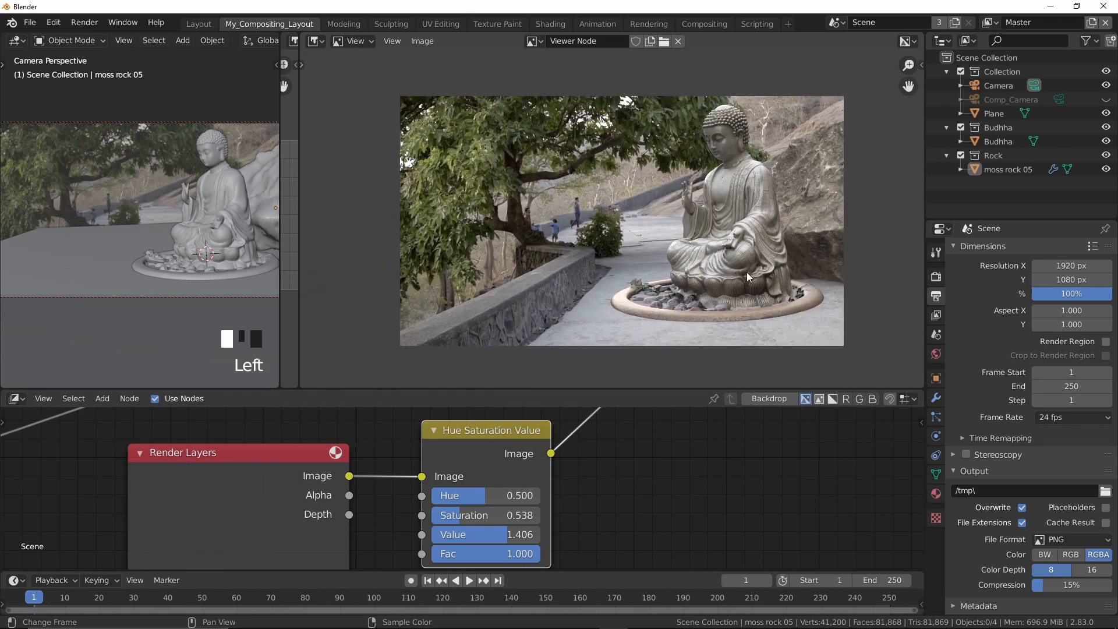
# Collapse the Collection and Budhha collections in the outliner and bring the whole compositing node tree into view.
pyautogui.scroll(-14, 606, 494)
pyautogui.moveTo(601, 470); pyautogui.dragTo(605, 503, button='middle')
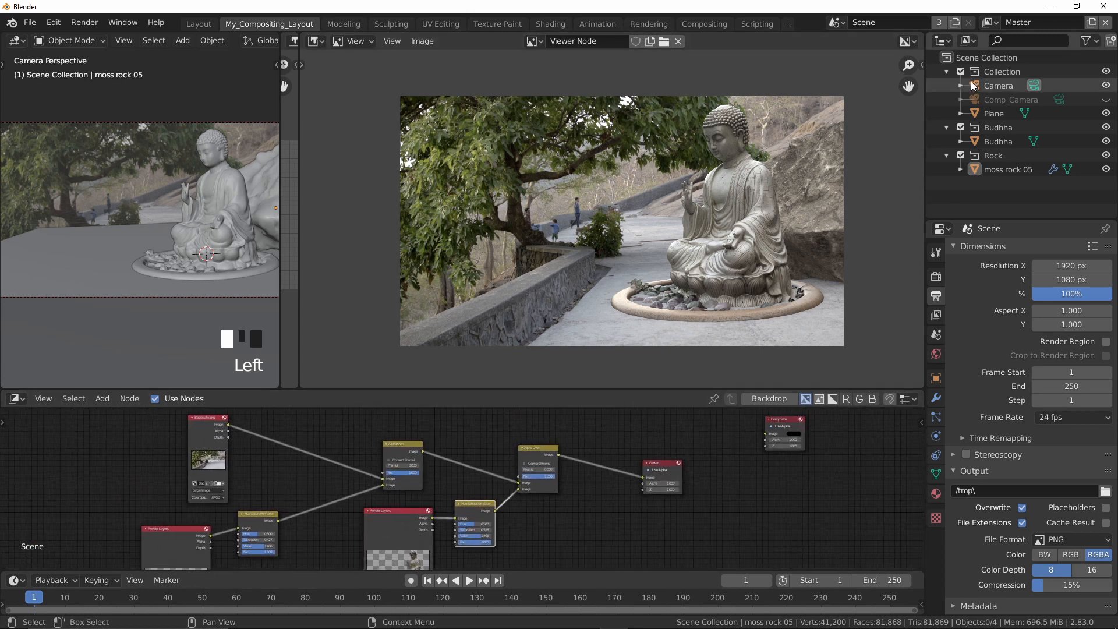
pyautogui.click(947, 71)
pyautogui.click(947, 85)
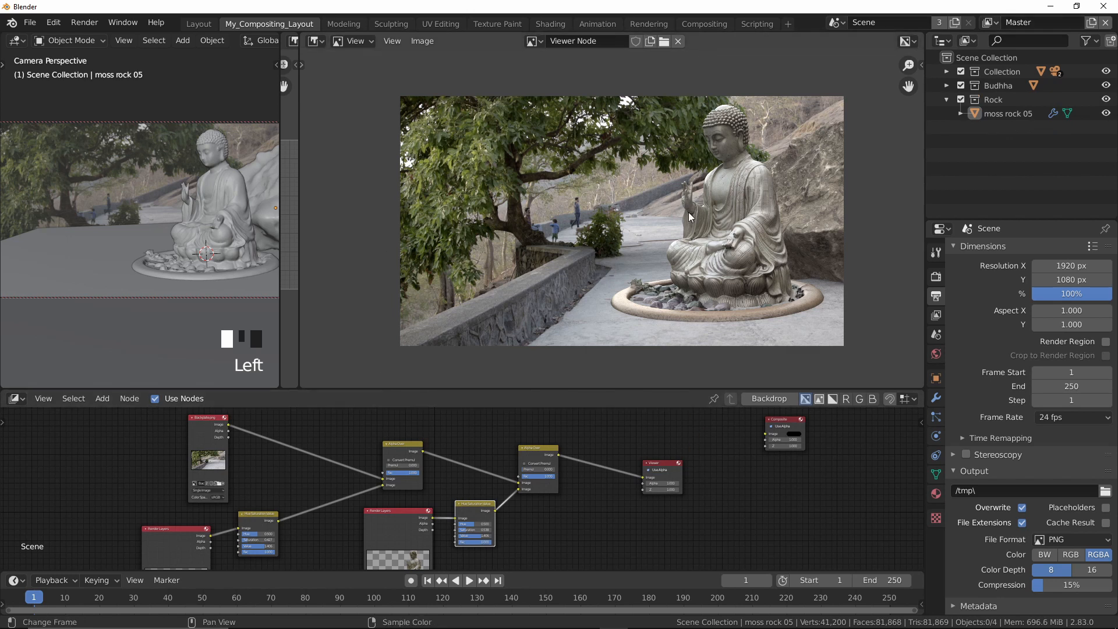
pyautogui.scroll(1, 689, 216)
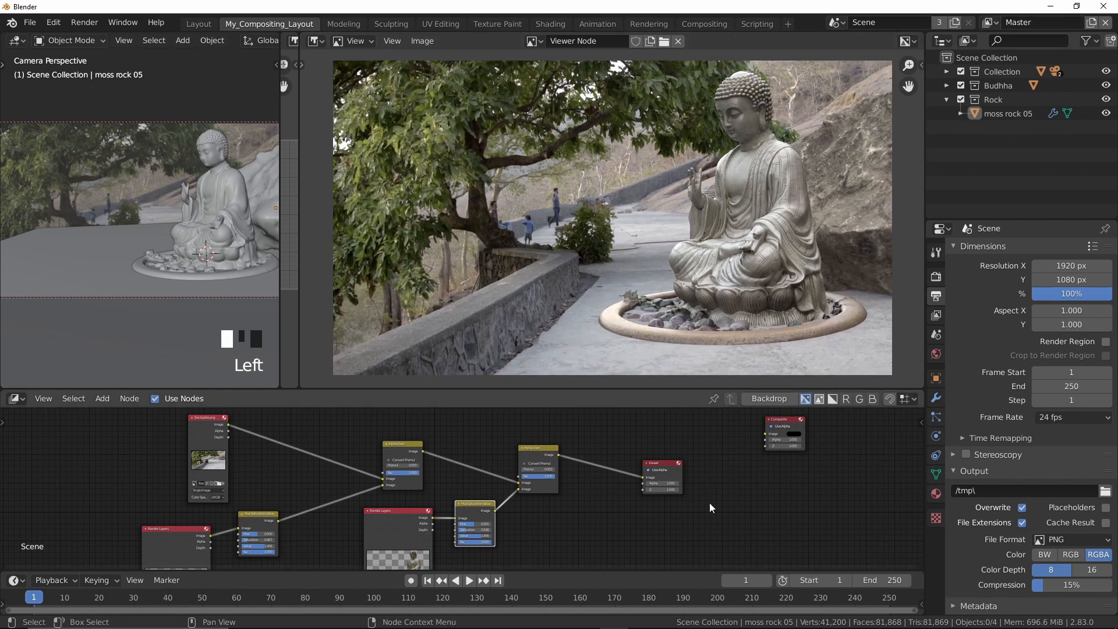
pyautogui.scroll(-2, 267, 455)
pyautogui.moveTo(266, 455); pyautogui.dragTo(303, 433, button='middle')
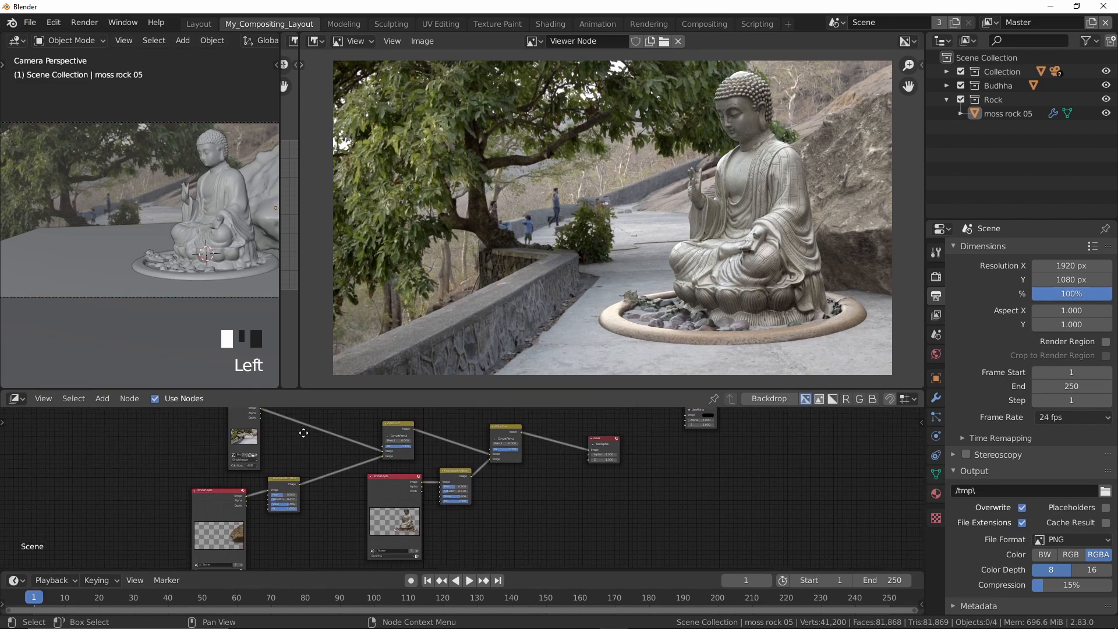